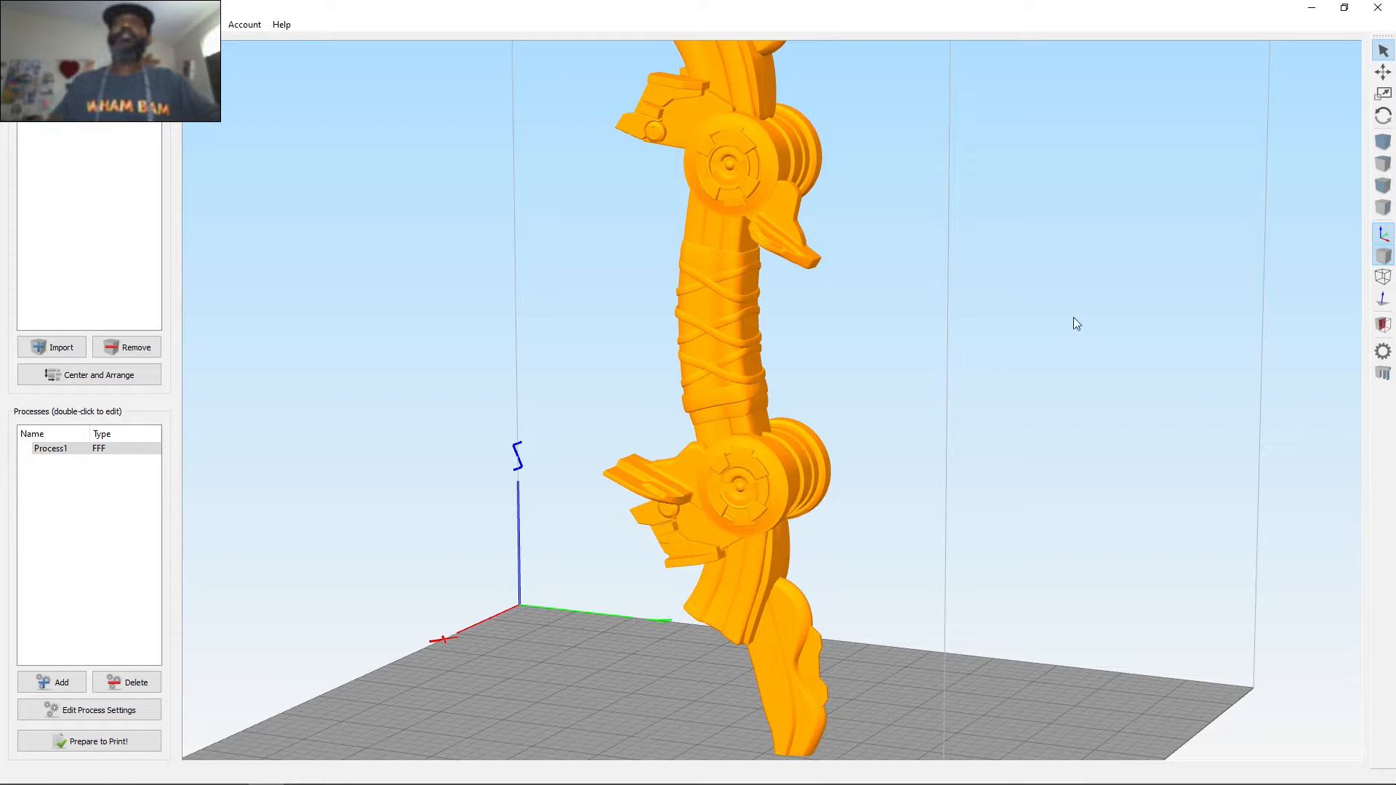
Set the bow's X rotation to 90 and Y rotation to 89 degrees, and centre it on the bed.
{"action": "left_click_drag", "start_coordinate": [1016, 355], "coordinate": [1056, 456]}
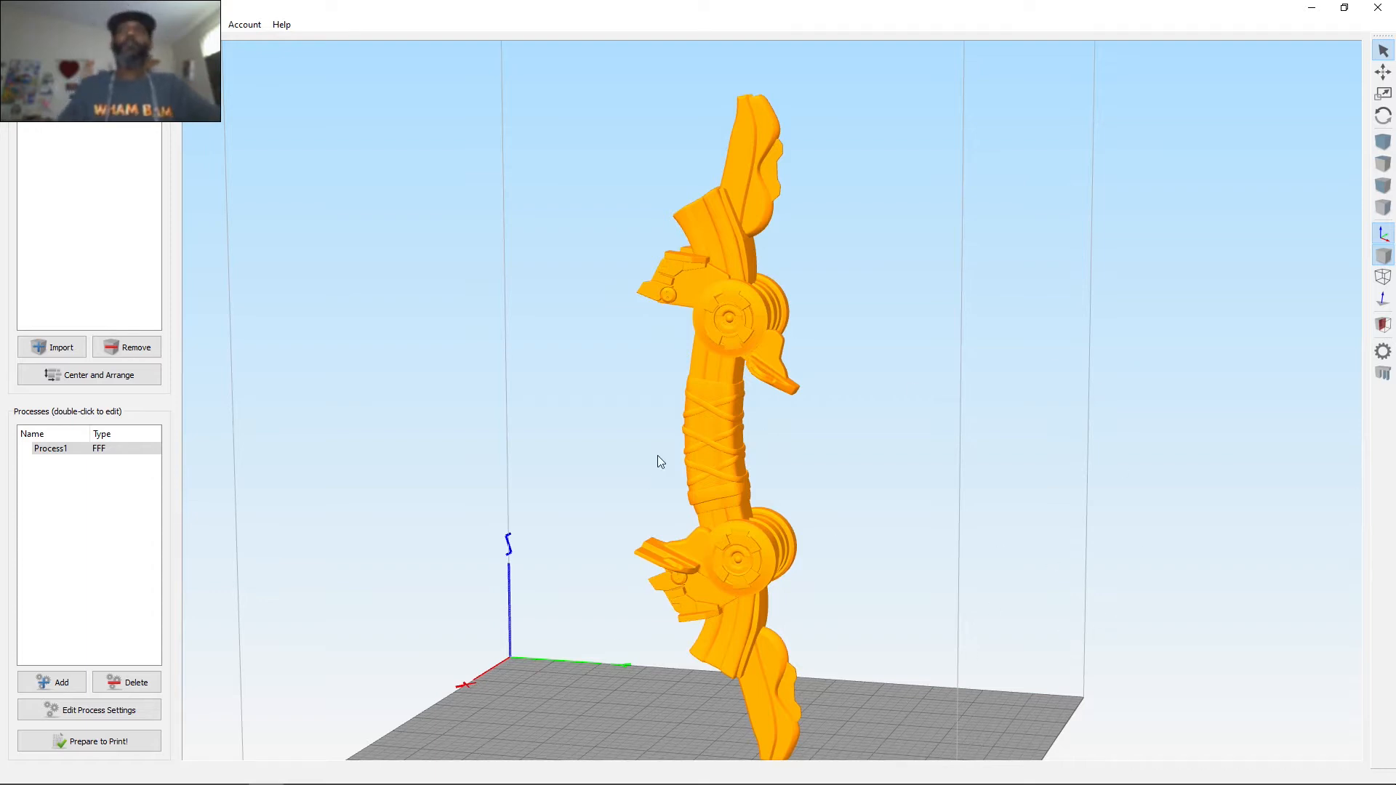
{"action": "left_click_drag", "start_coordinate": [826, 401], "coordinate": [808, 502]}
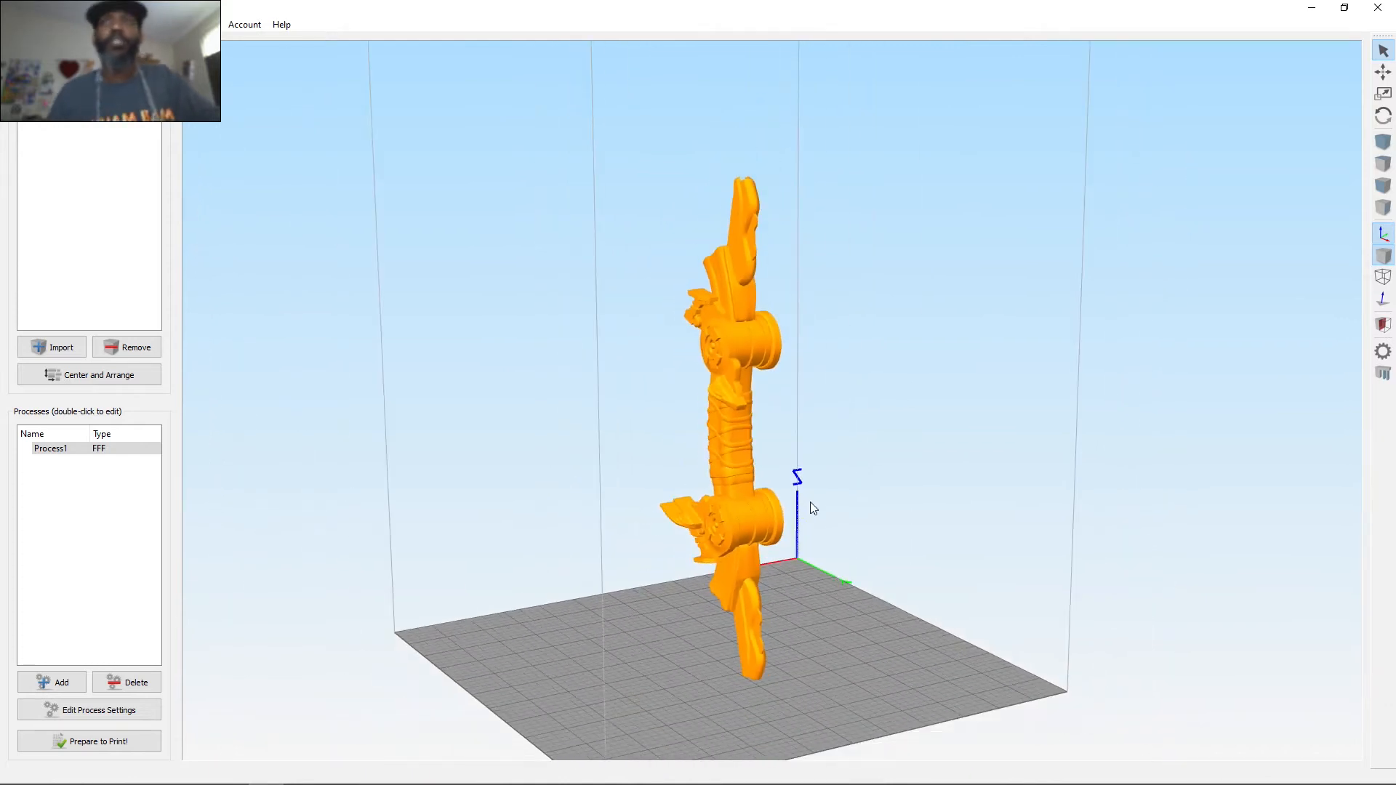
{"action": "scroll", "coordinate": [810, 501], "scroll_direction": "up", "scroll_amount": 1}
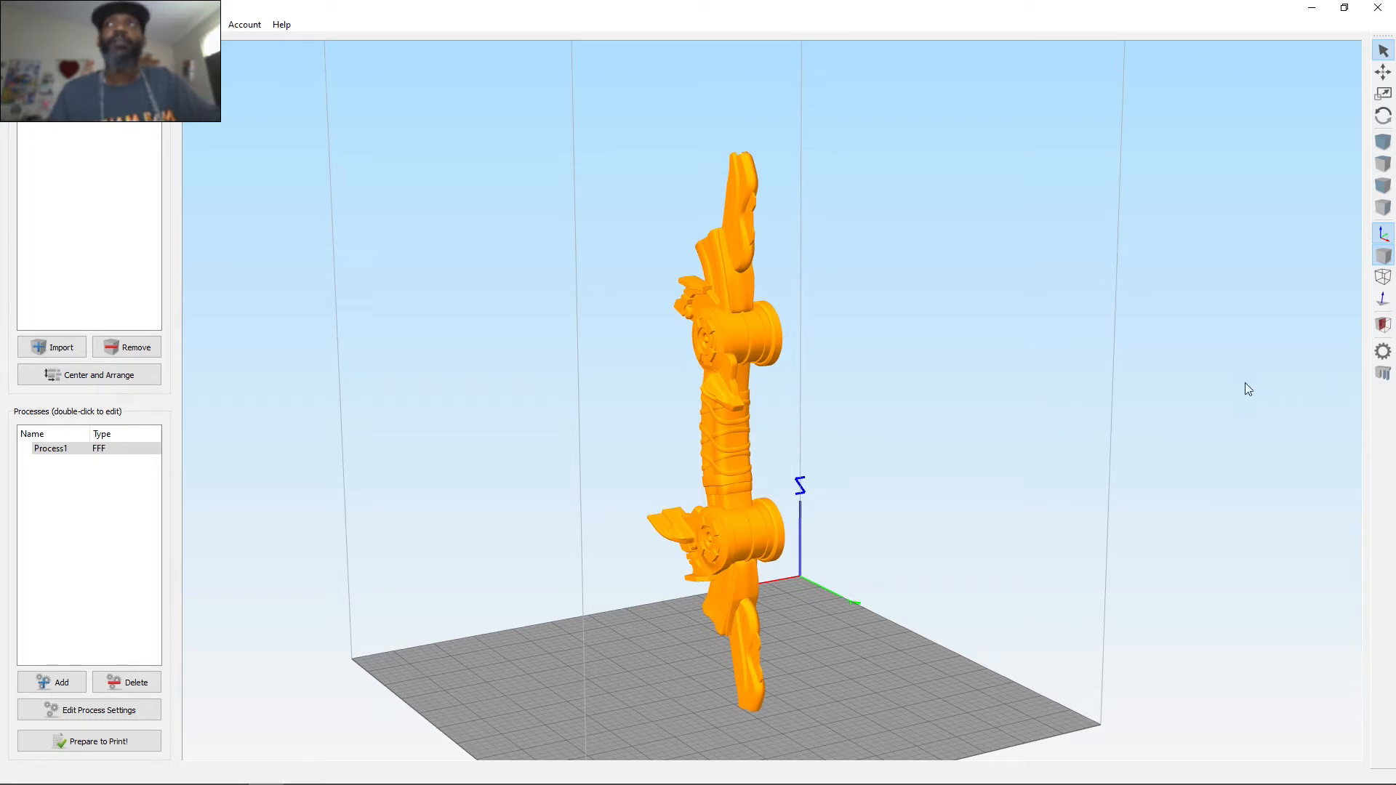
{"action": "double_click", "coordinate": [749, 425]}
{"action": "key", "text": "Tab"}
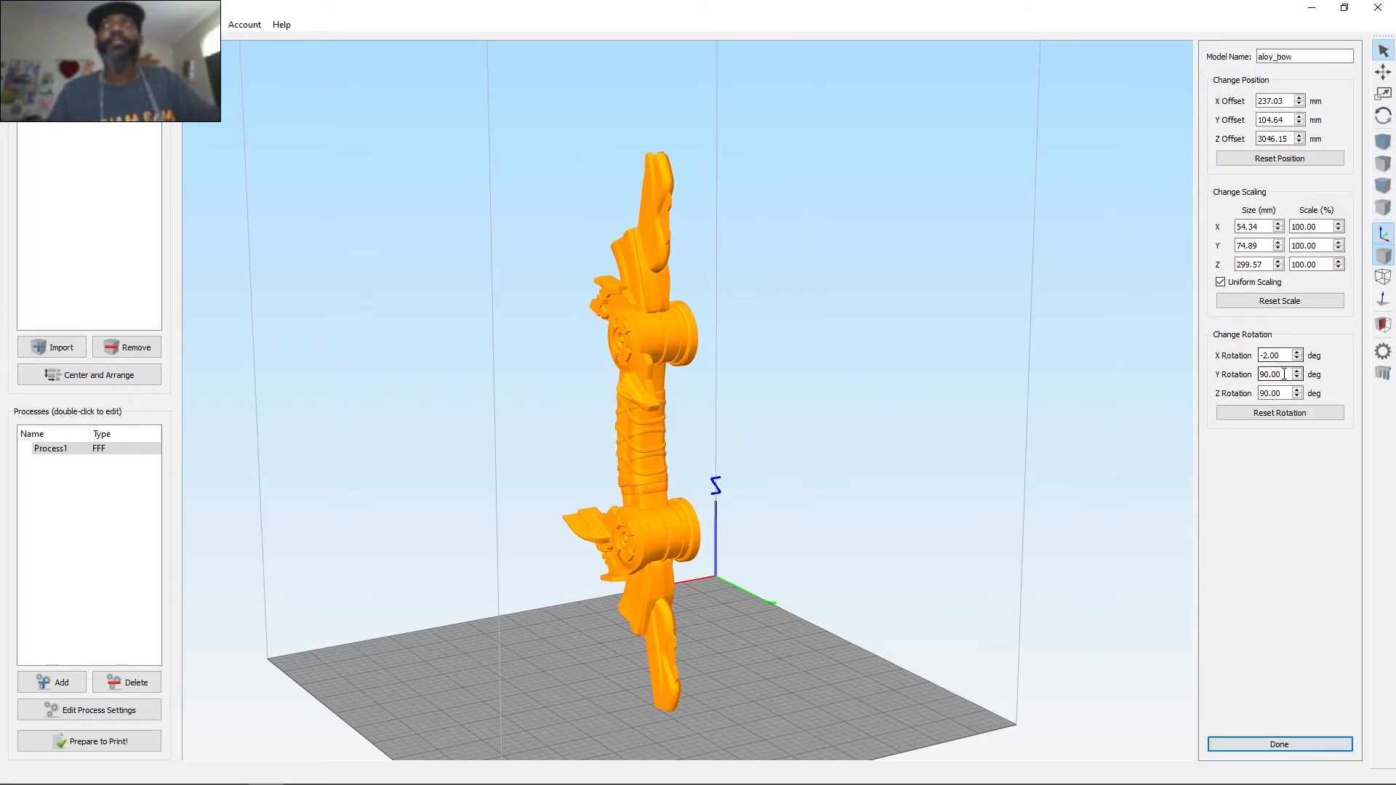
{"action": "key", "text": "Down"}
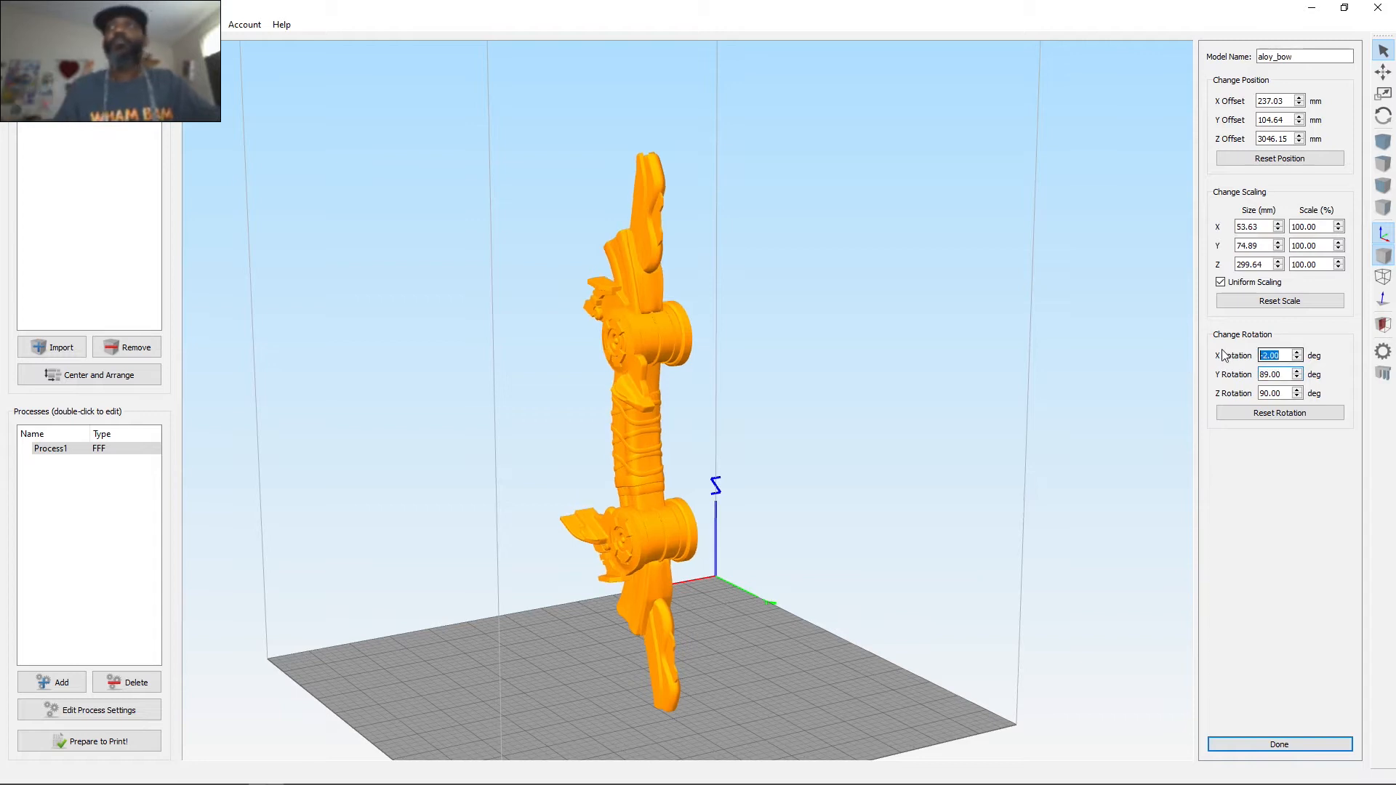
{"action": "type", "text": "90"}
{"action": "key", "text": "Return"}
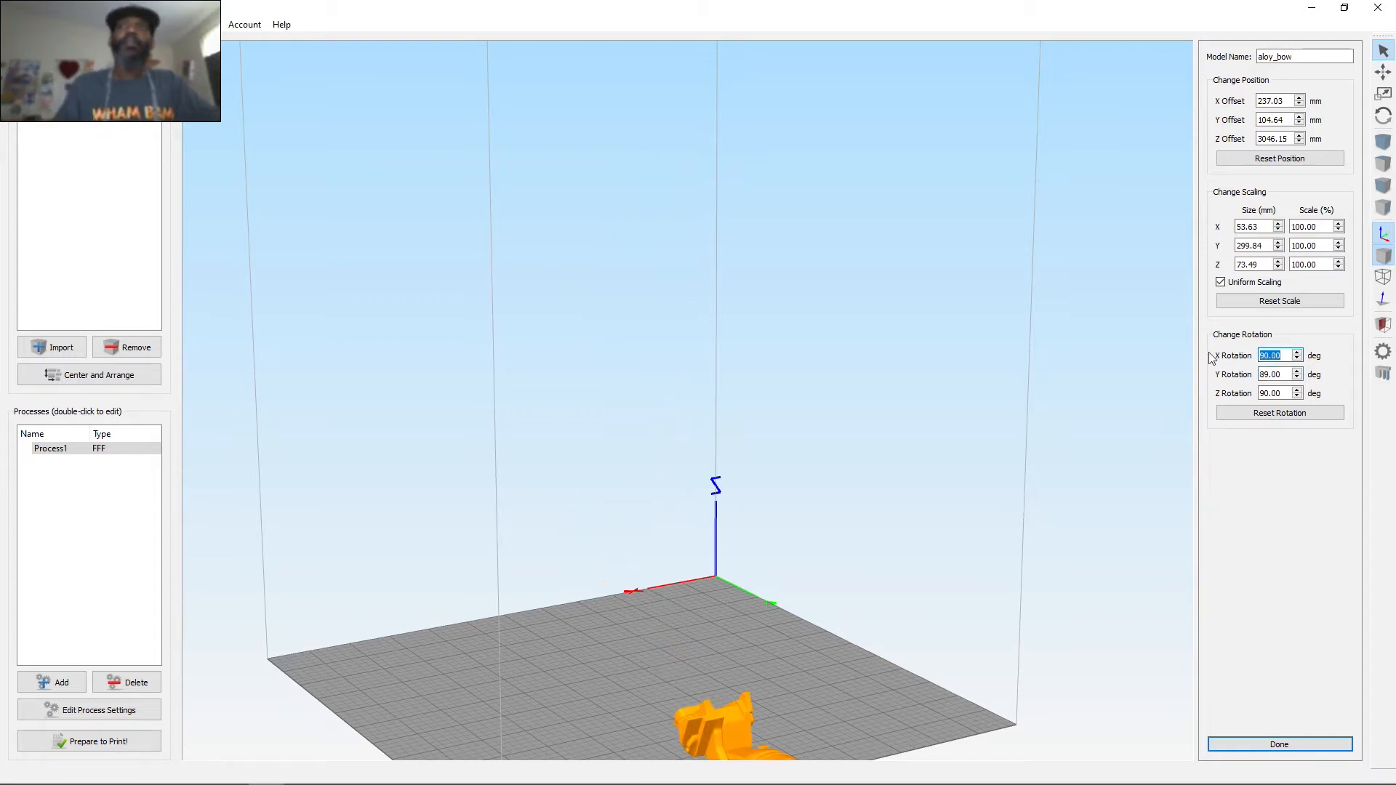
{"action": "right_click_drag", "start_coordinate": [817, 615], "coordinate": [807, 457]}
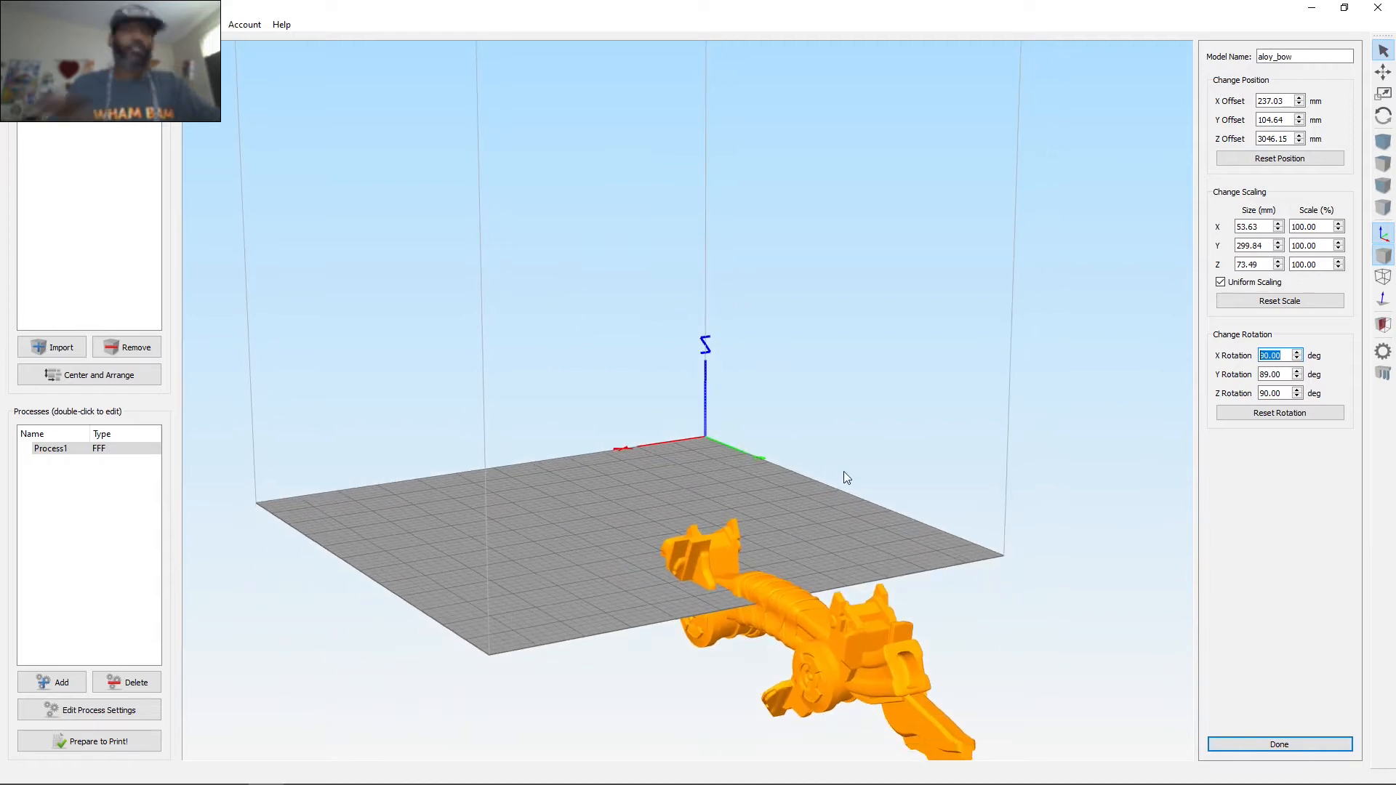
{"action": "key", "text": "ctrl+r"}
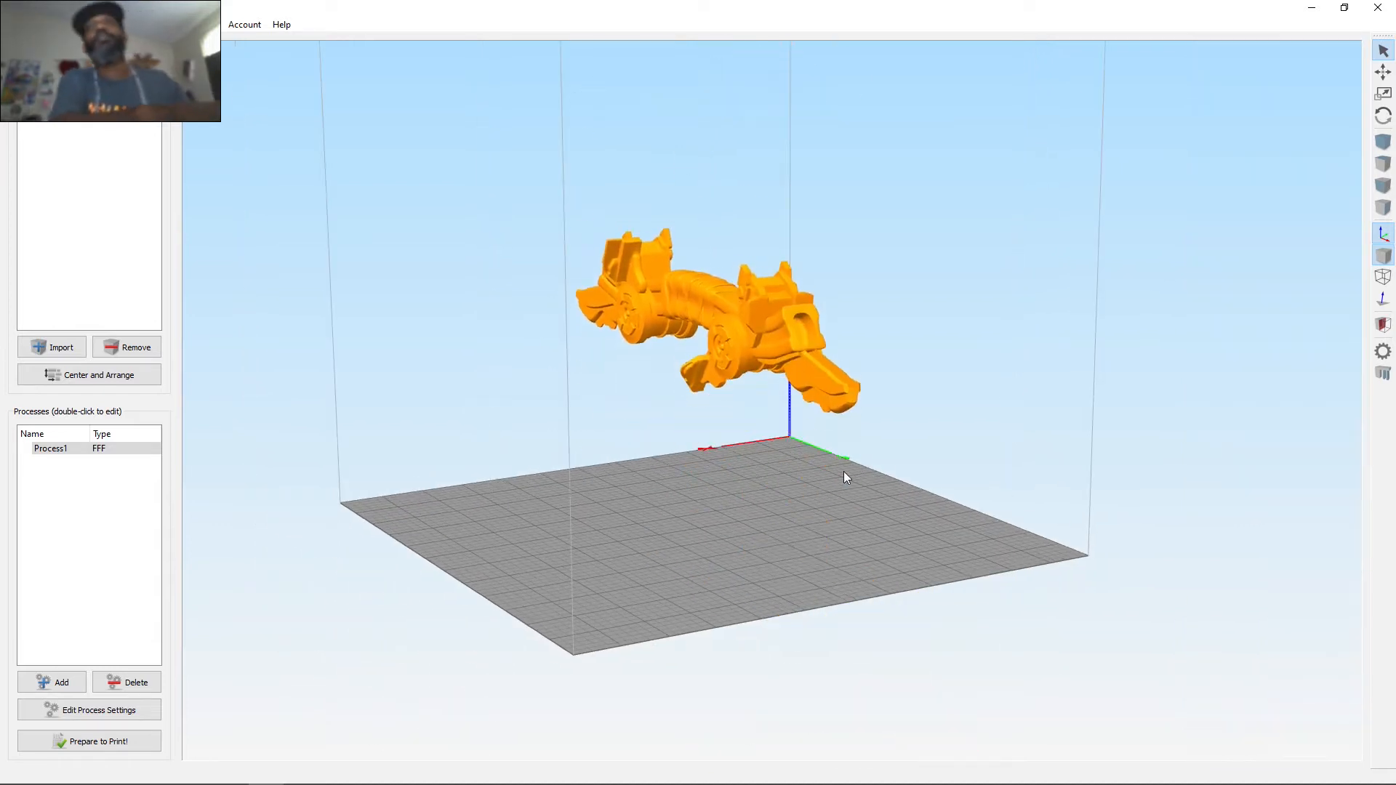
Reset the aloy_bow model's rotation on all axes and centre it on the bed again.
{"action": "left_click_drag", "start_coordinate": [895, 457], "coordinate": [355, 377]}
{"action": "scroll", "coordinate": [756, 480], "scroll_direction": "up", "scroll_amount": 5}
{"action": "left_click_drag", "start_coordinate": [763, 371], "coordinate": [717, 465]}
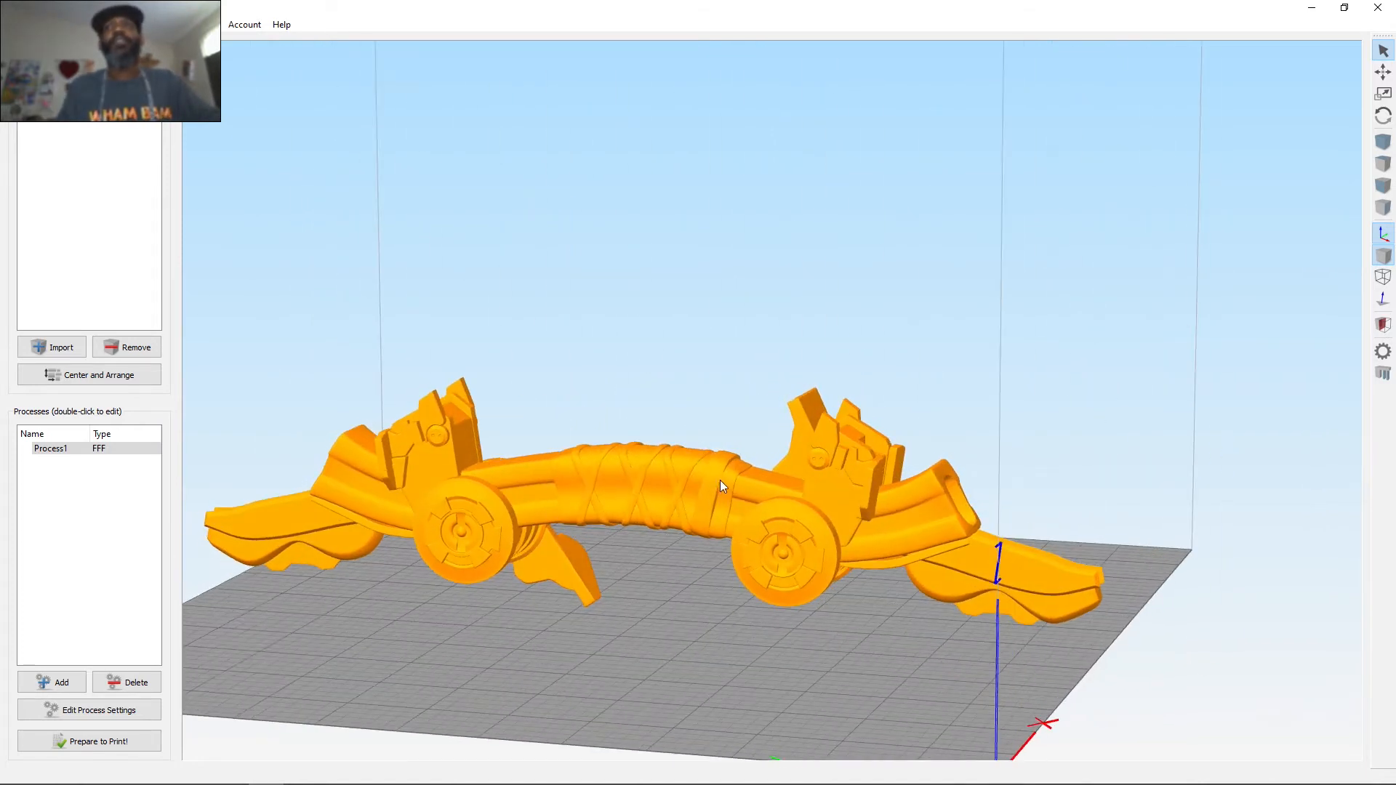
{"action": "double_click", "coordinate": [720, 480]}
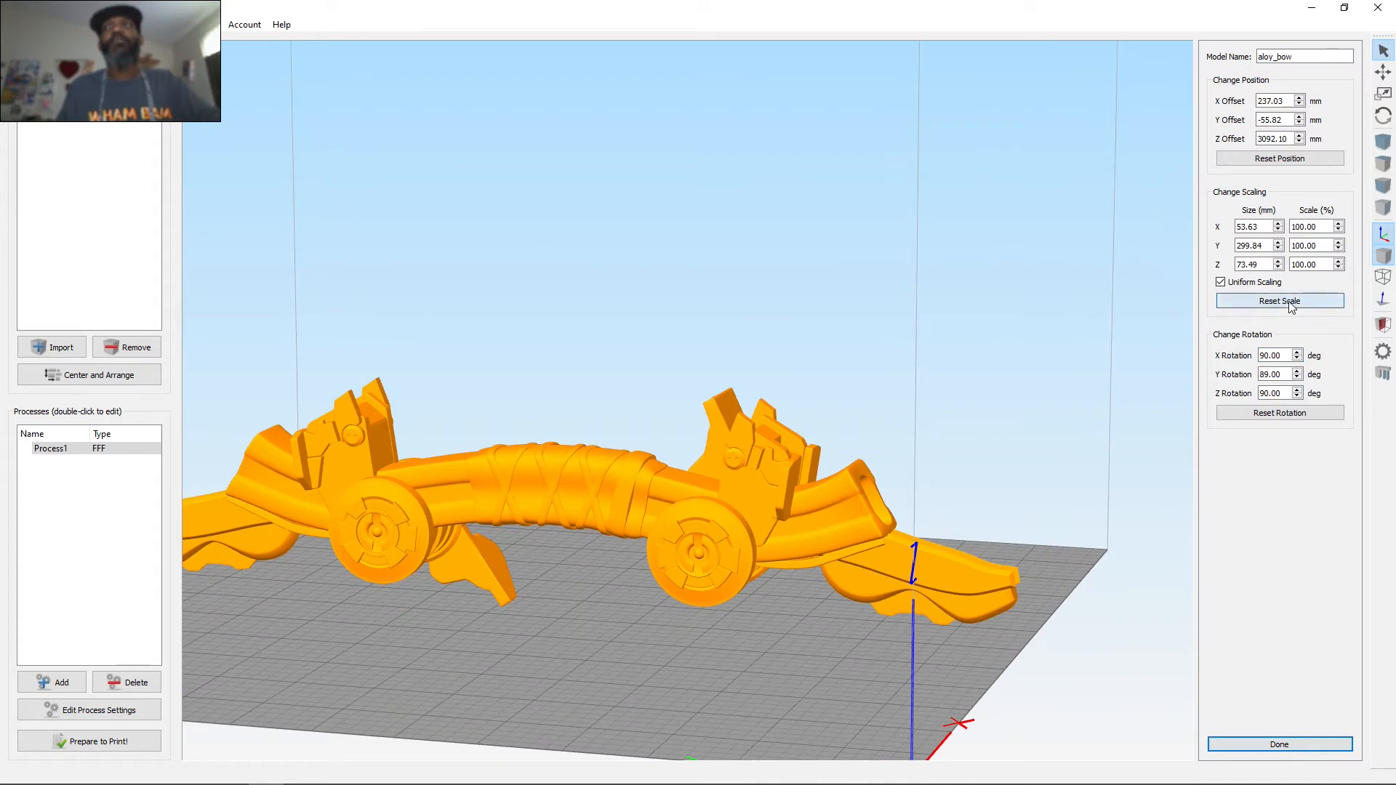
{"action": "left_click", "coordinate": [1300, 414]}
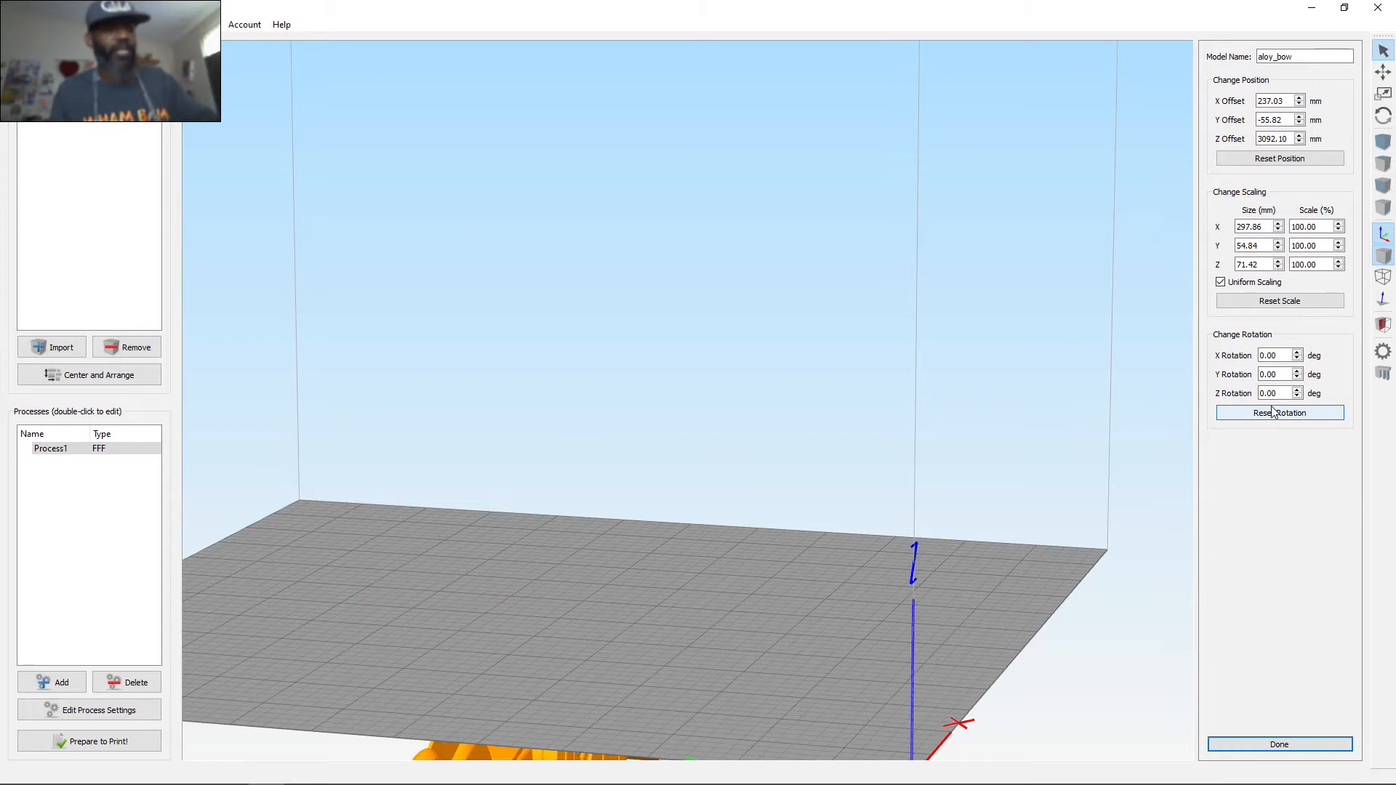
{"action": "key", "text": "Return"}
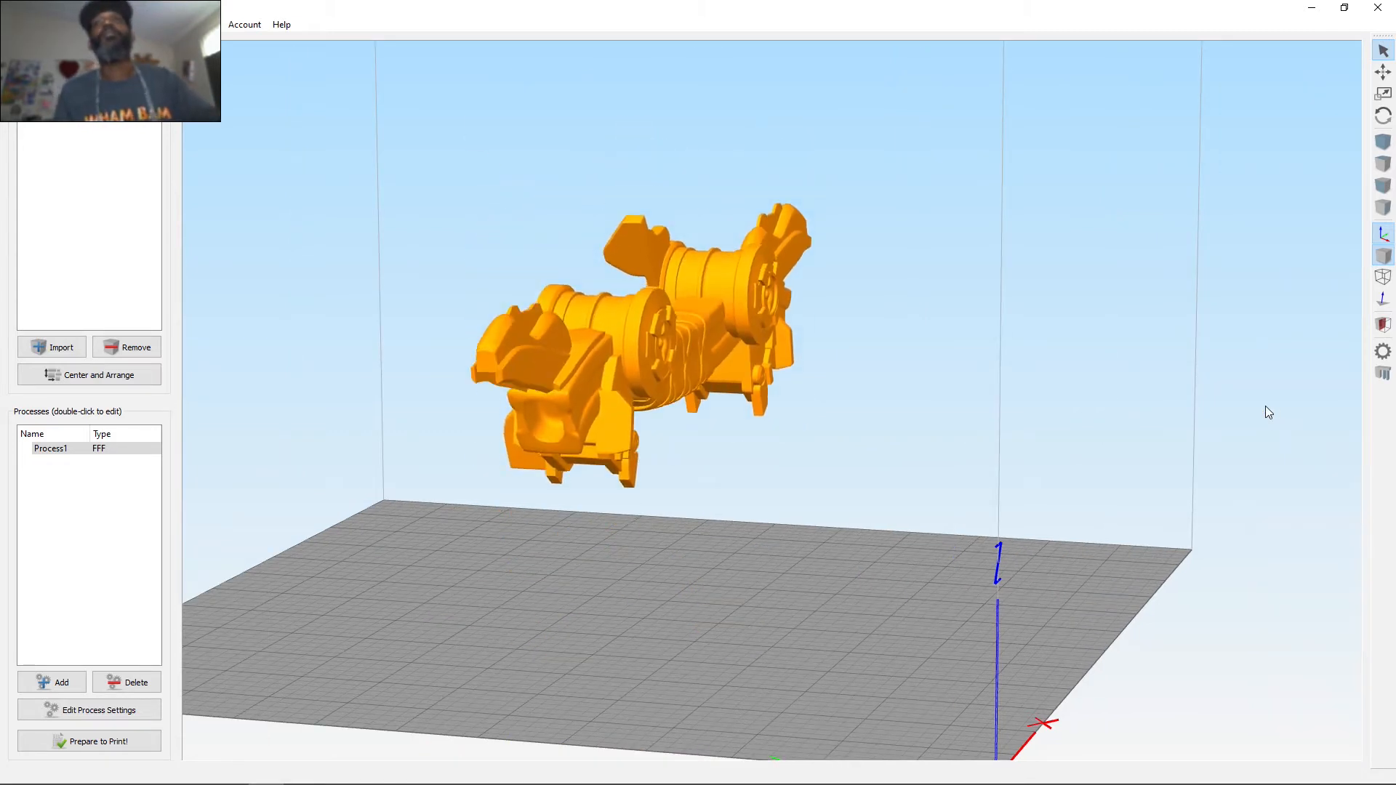
Stand the bow upright by setting its Y rotation to 90 degrees, and centre it on the bed.
{"action": "double_click", "coordinate": [631, 514]}
{"action": "left_click_drag", "start_coordinate": [1022, 428], "coordinate": [634, 411]}
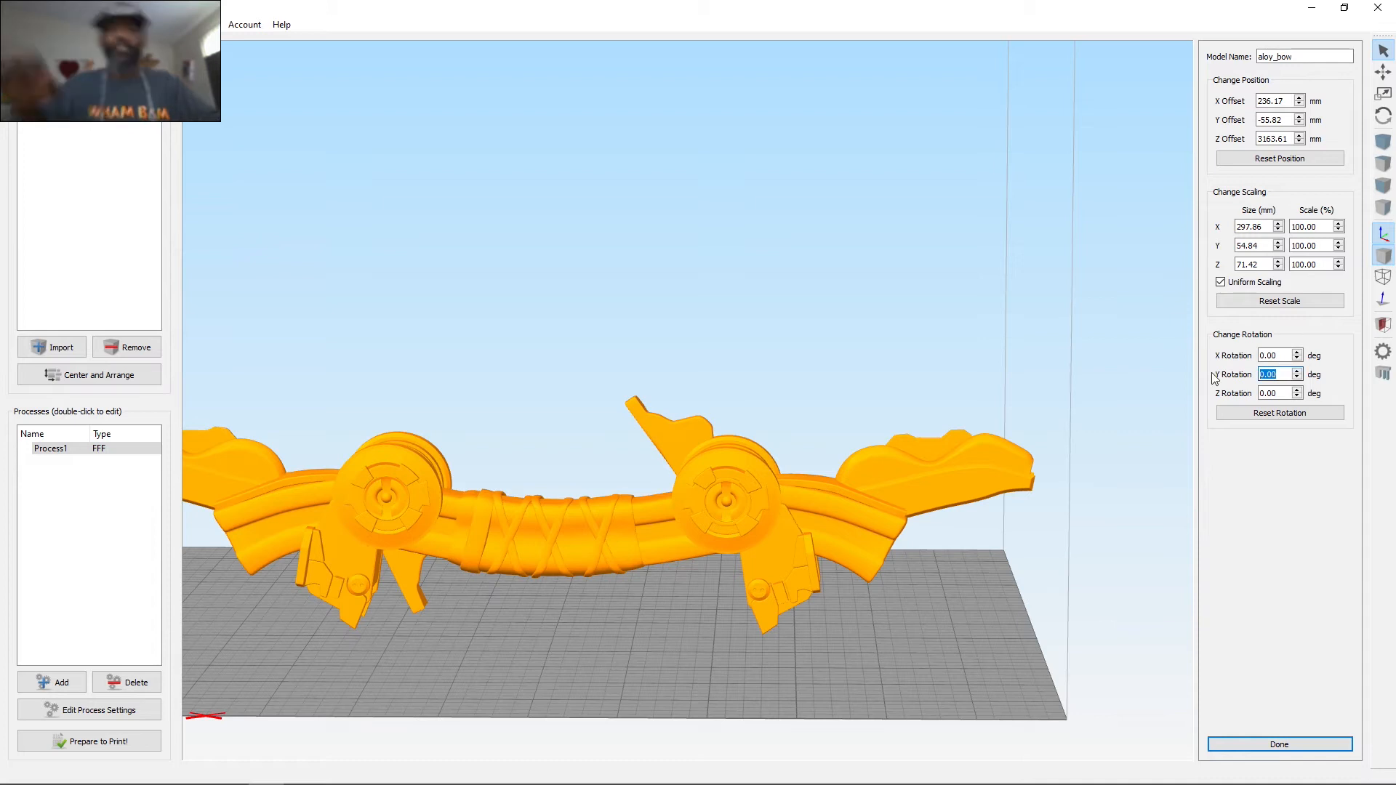
{"action": "type", "text": "90"}
{"action": "key", "text": "Return"}
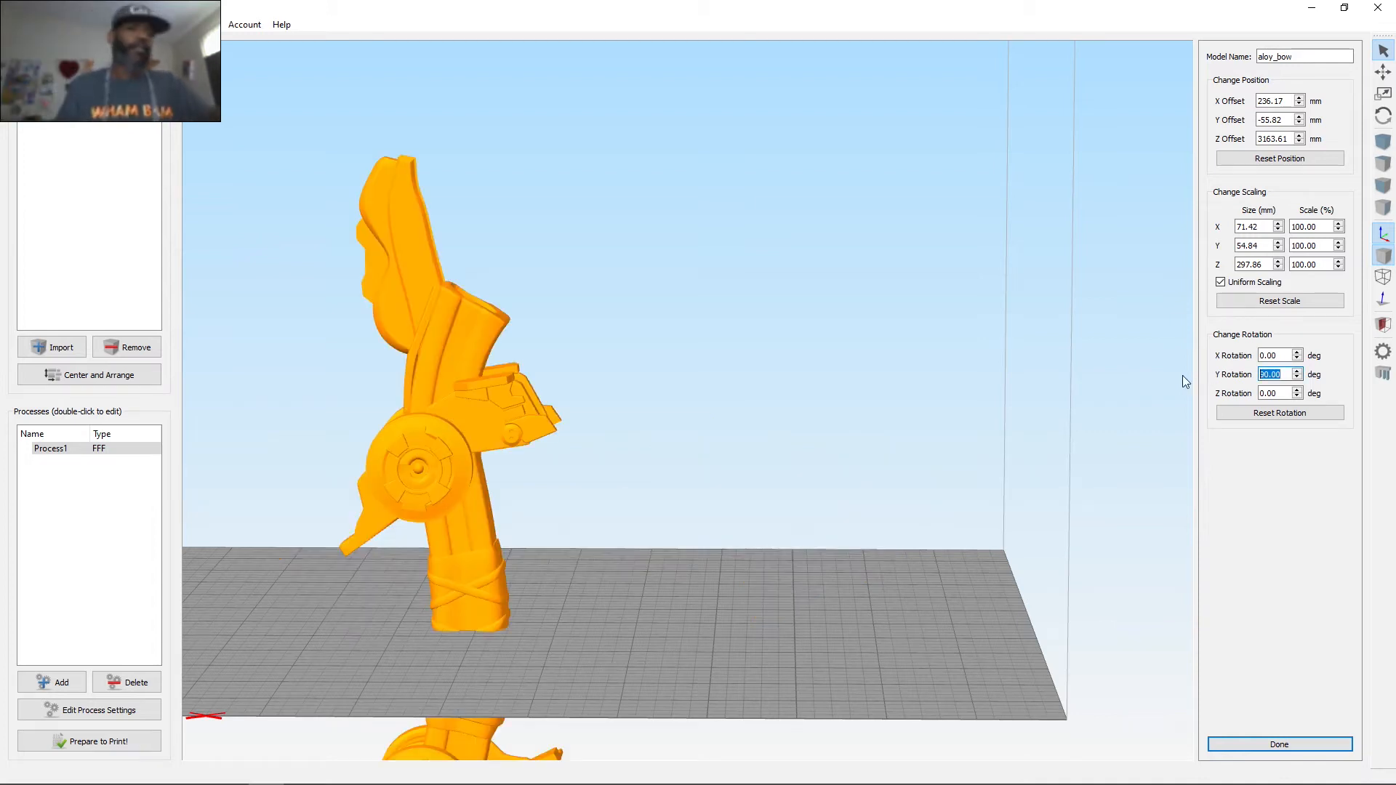
{"action": "key", "text": "Return"}
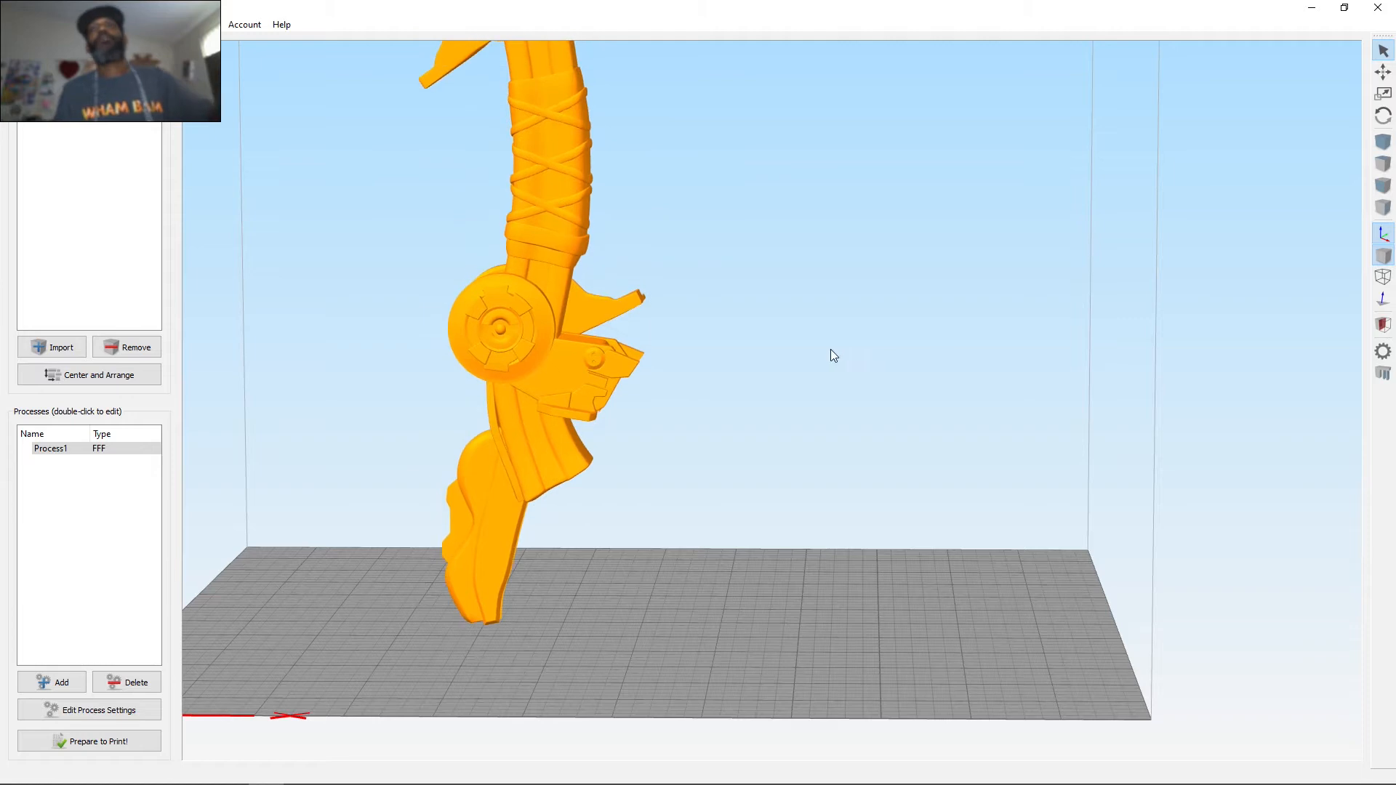
{"action": "right_click_drag", "start_coordinate": [733, 234], "coordinate": [781, 346]}
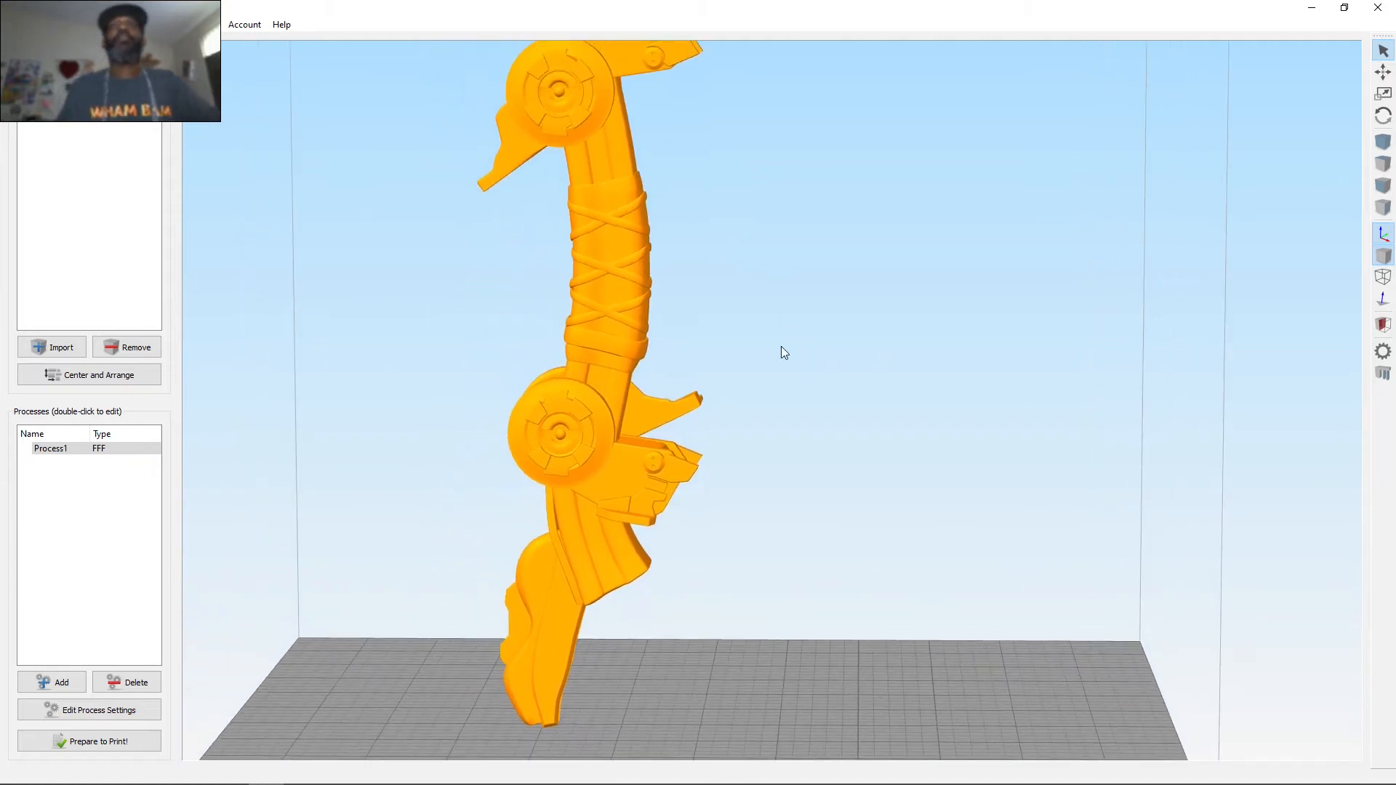
Examine the upright bow's overhangs from several sides and open the support generation settings.
{"action": "double_click", "coordinate": [624, 259]}
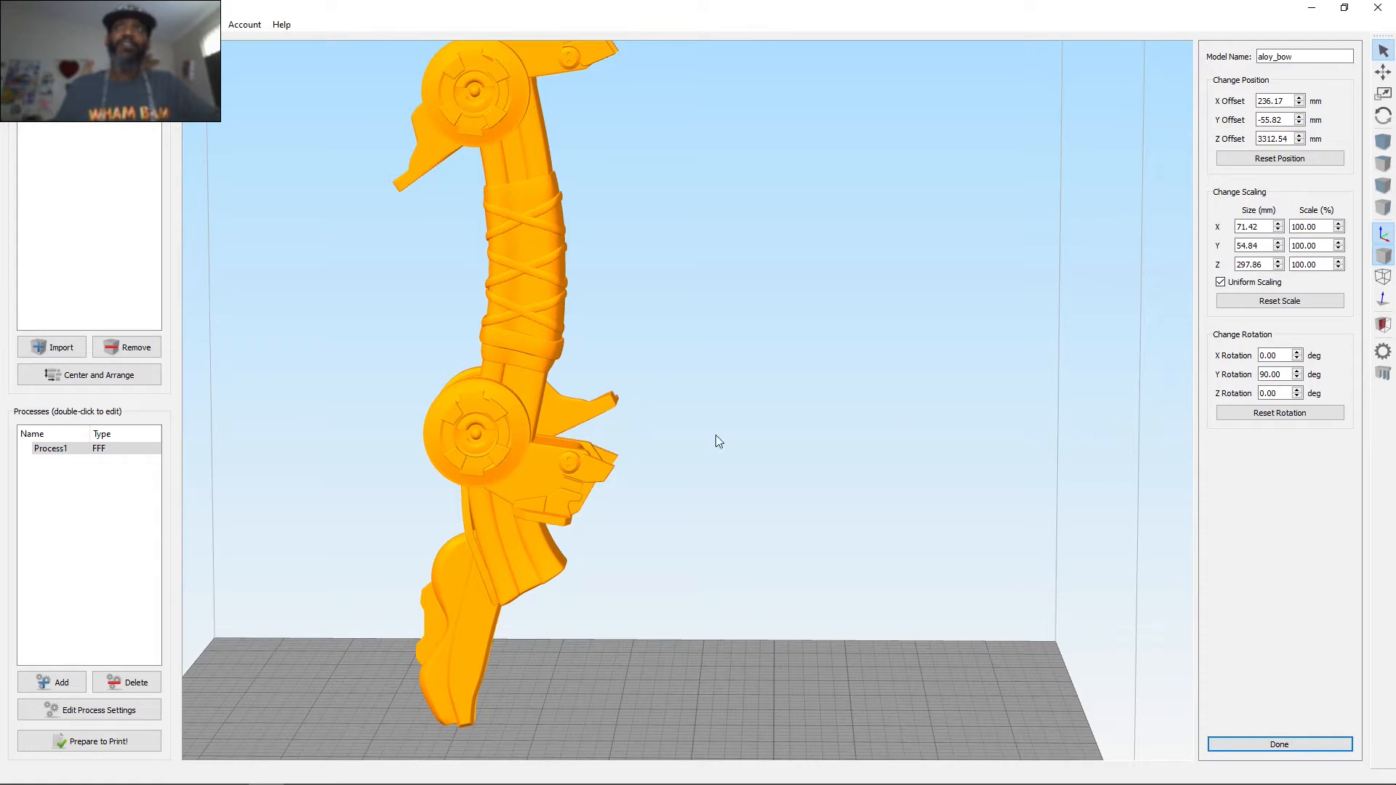
{"action": "left_click_drag", "start_coordinate": [692, 296], "coordinate": [449, 301]}
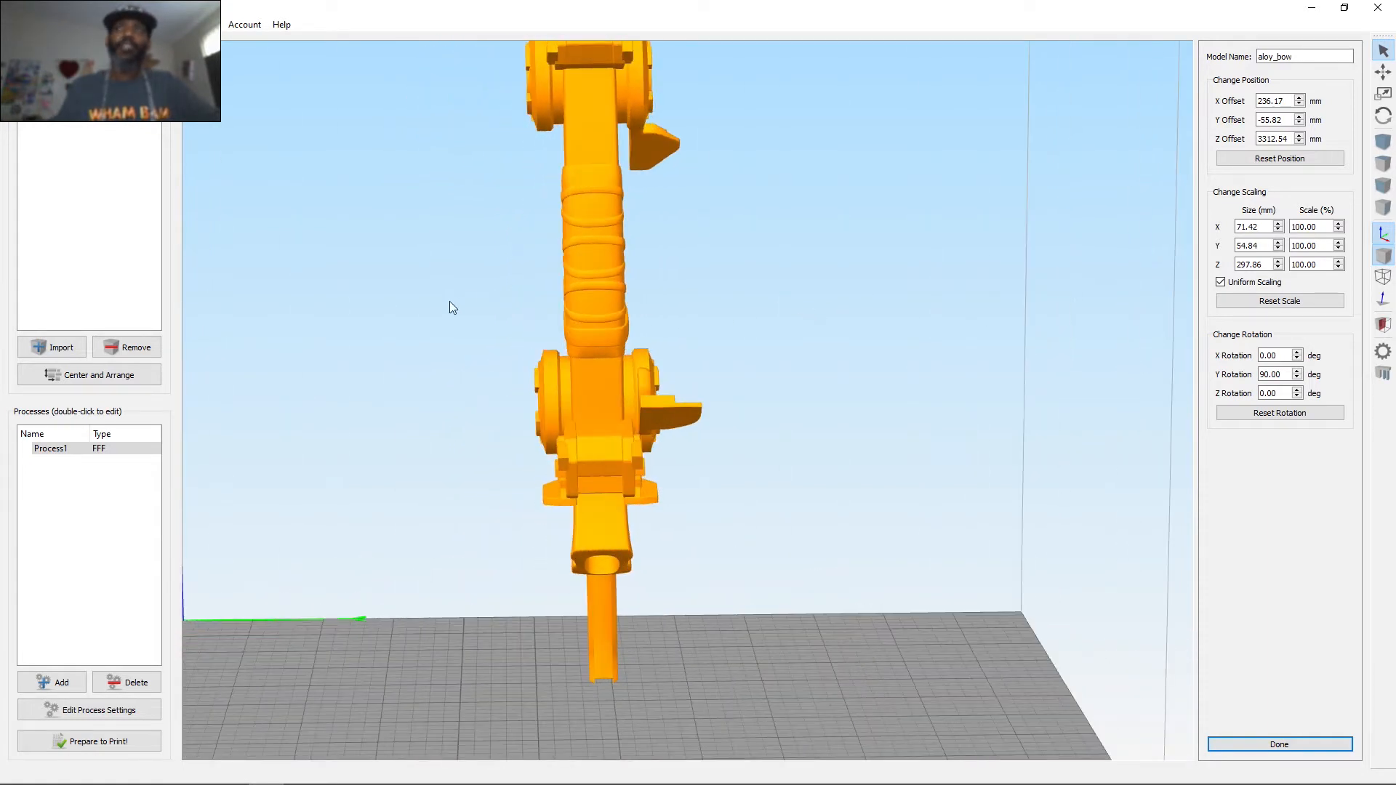
{"action": "left_click_drag", "start_coordinate": [747, 295], "coordinate": [905, 212]}
{"action": "mouse_move", "coordinate": [804, 300]}
{"action": "left_mouse_down"}
{"action": "mouse_move", "coordinate": [720, 251]}
{"action": "mouse_move", "coordinate": [764, 350]}
{"action": "mouse_move", "coordinate": [639, 403]}
{"action": "mouse_move", "coordinate": [448, 402]}
{"action": "mouse_move", "coordinate": [346, 327]}
{"action": "mouse_move", "coordinate": [866, 363]}
{"action": "mouse_move", "coordinate": [1026, 301]}
{"action": "mouse_move", "coordinate": [1141, 295]}
{"action": "mouse_move", "coordinate": [1124, 342]}
{"action": "mouse_move", "coordinate": [637, 361]}
{"action": "mouse_move", "coordinate": [657, 361]}
{"action": "mouse_move", "coordinate": [308, 306]}
{"action": "left_mouse_up"}
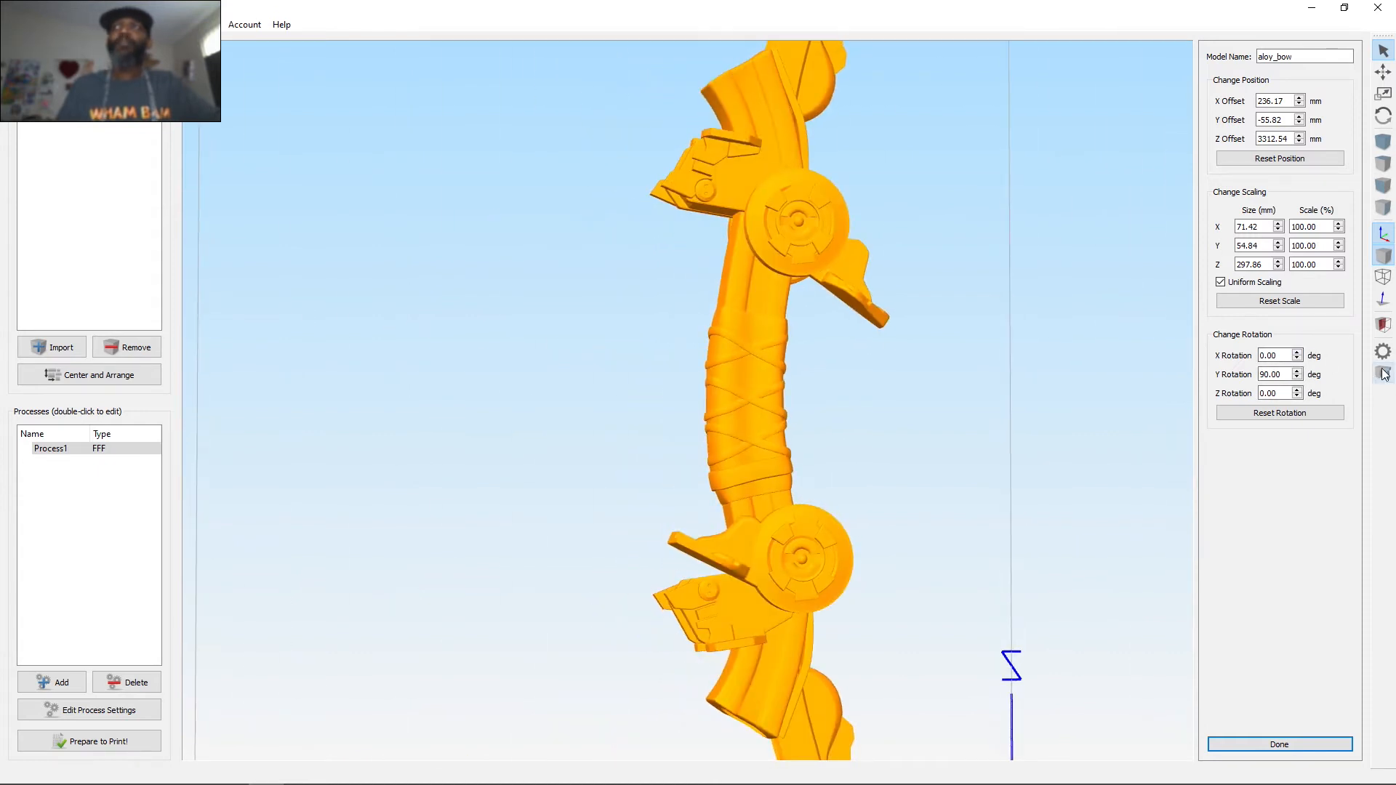
{"action": "left_click", "coordinate": [1383, 374]}
{"action": "left_click_drag", "start_coordinate": [258, 146], "coordinate": [410, 204]}
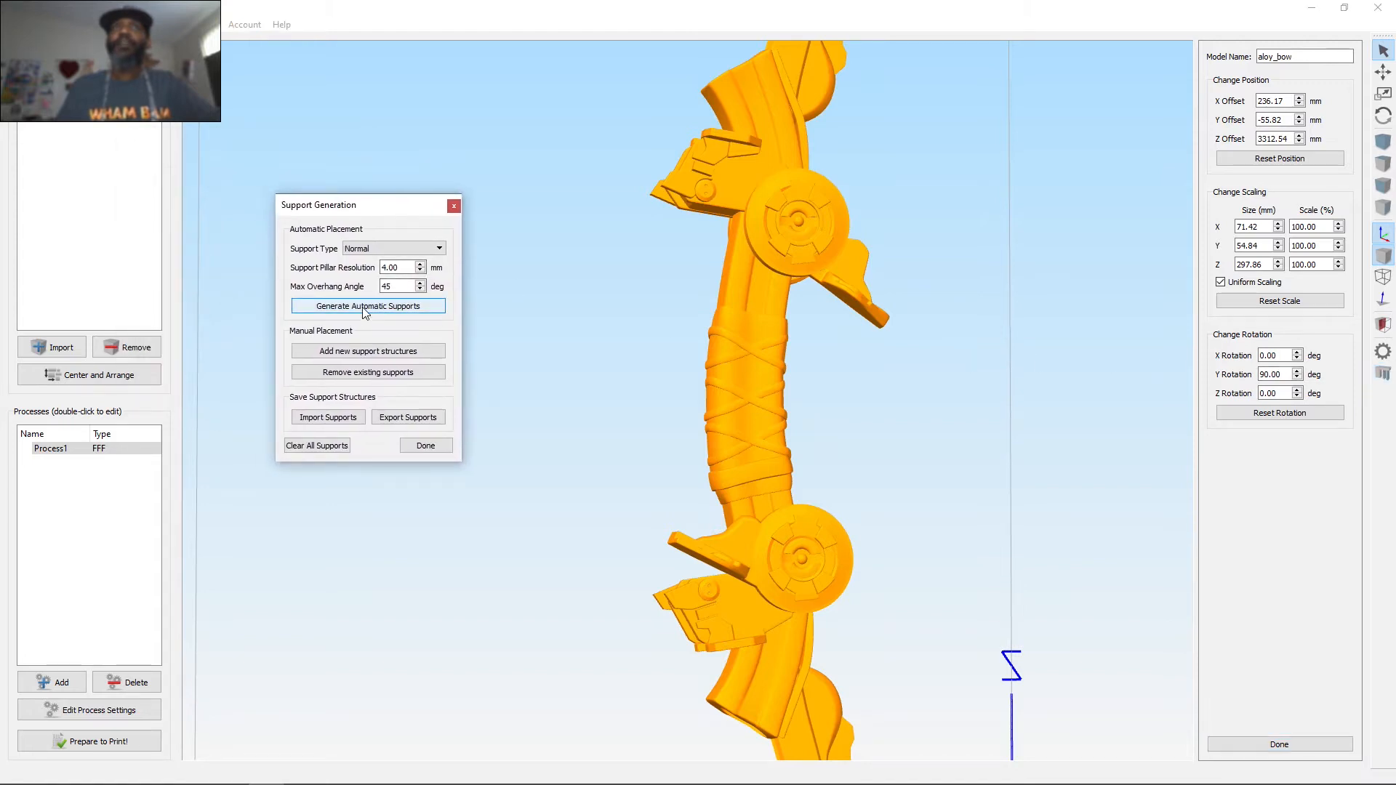
Review the Process1 print settings, including material, infill and support generation, and accept them.
{"action": "left_click", "coordinate": [113, 747]}
{"action": "left_click", "coordinate": [89, 710]}
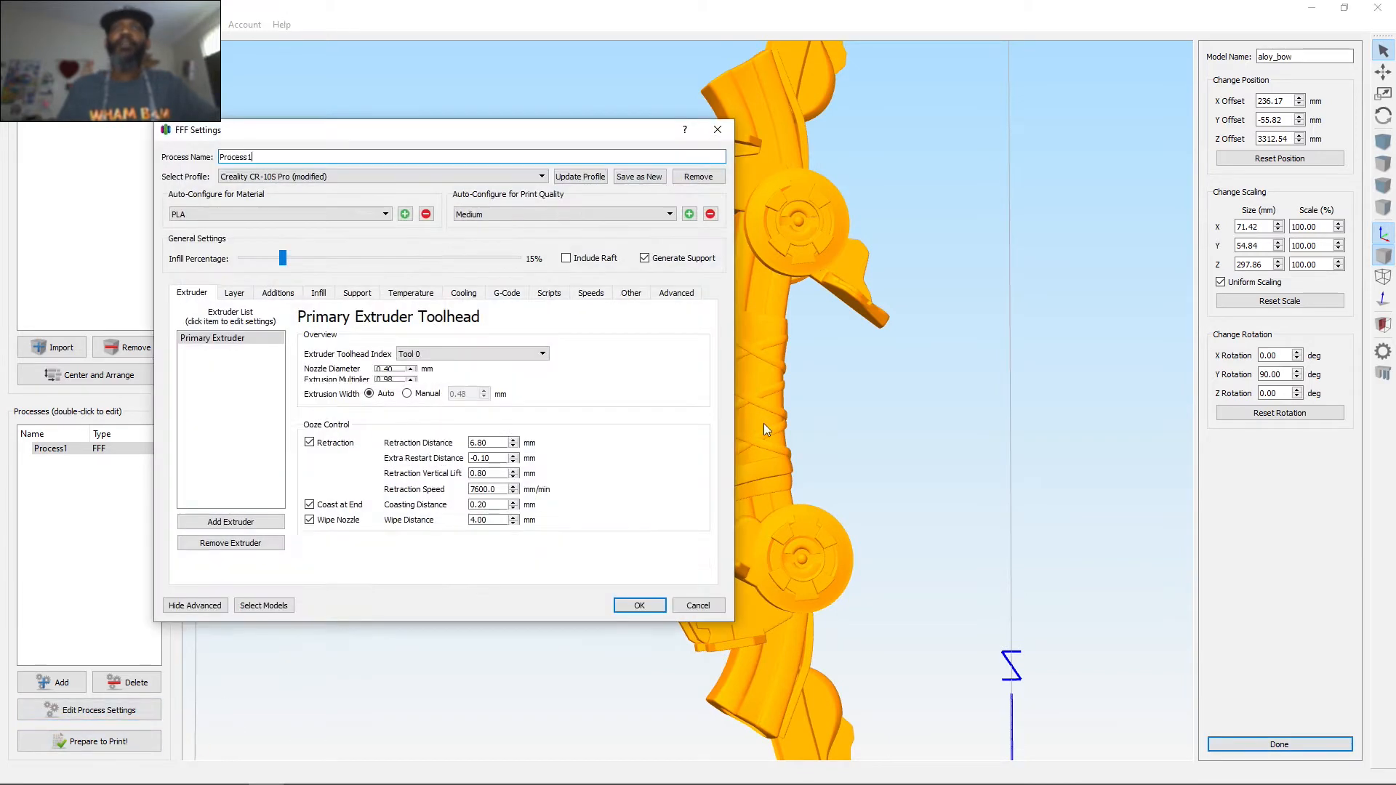
{"action": "left_click", "coordinate": [639, 605]}
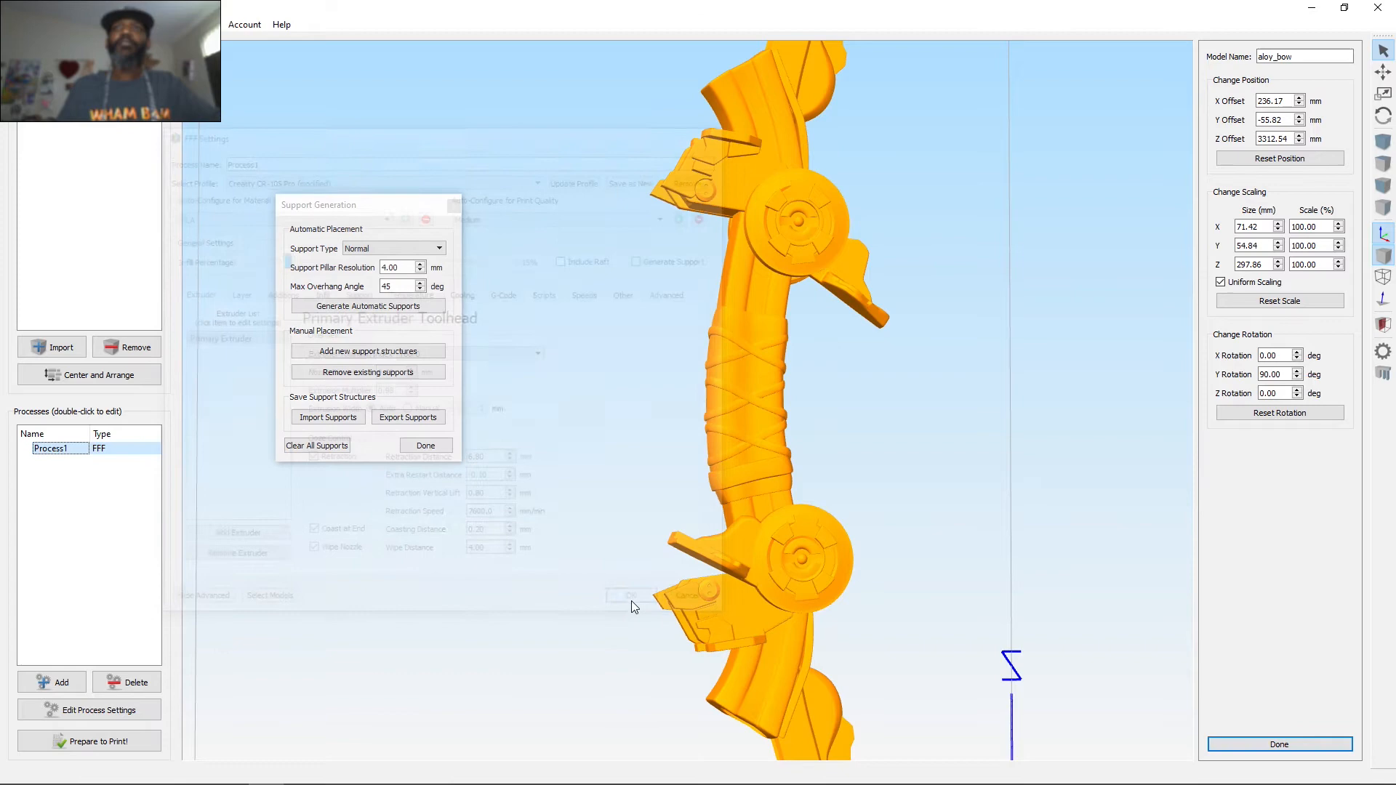
Slice the upright bow, examine its toolpath preview from the side, and exit the preview.
{"action": "left_click", "coordinate": [118, 744]}
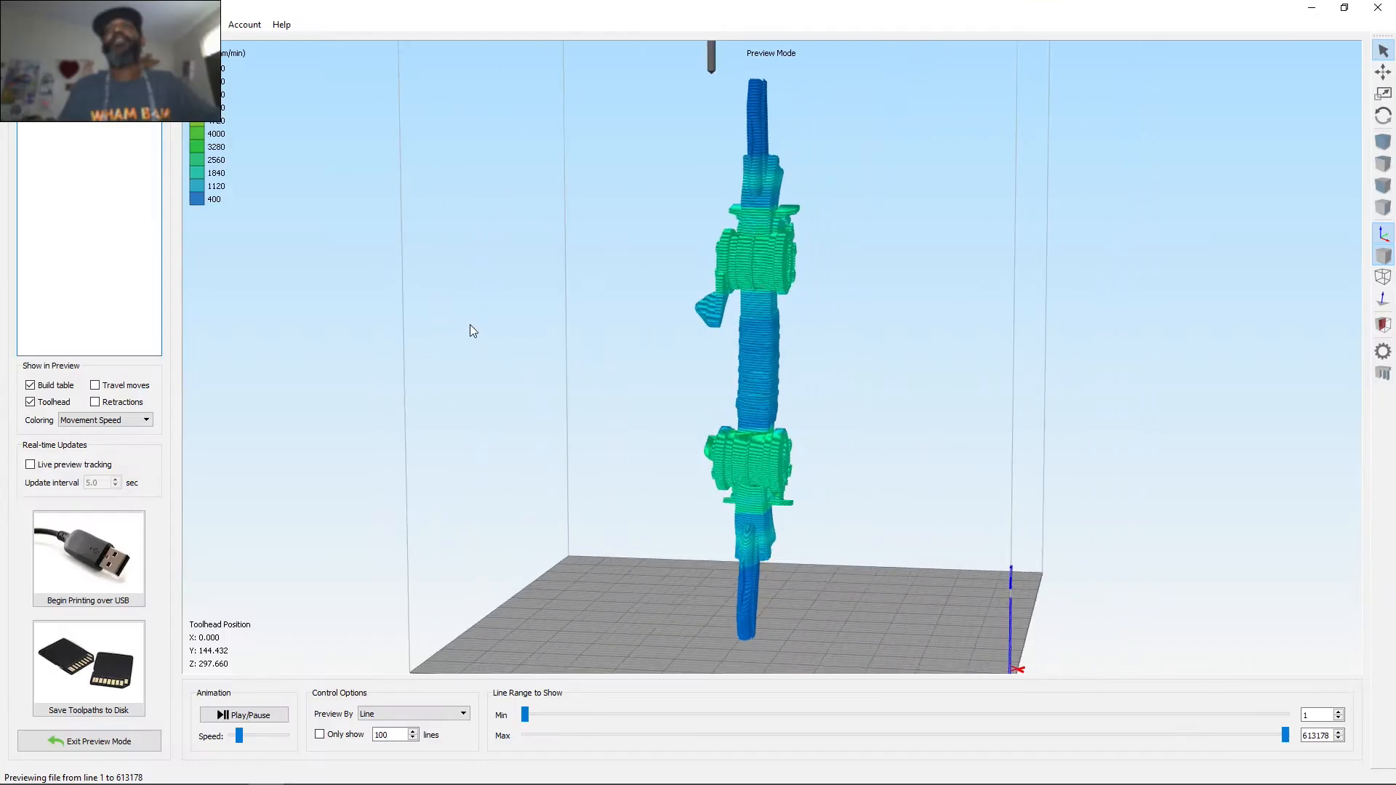
{"action": "left_click_drag", "start_coordinate": [883, 333], "coordinate": [439, 302]}
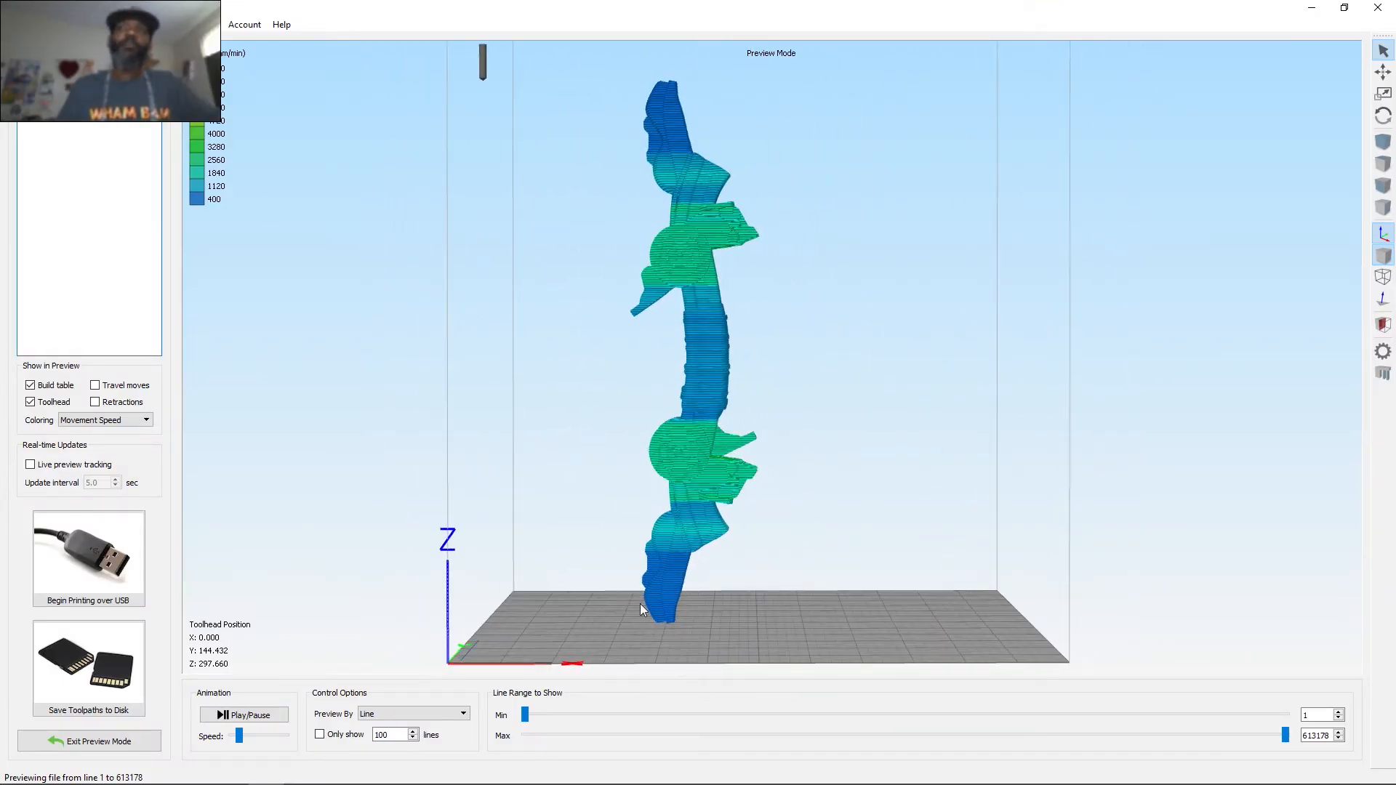
{"action": "left_click_drag", "start_coordinate": [662, 261], "coordinate": [683, 309]}
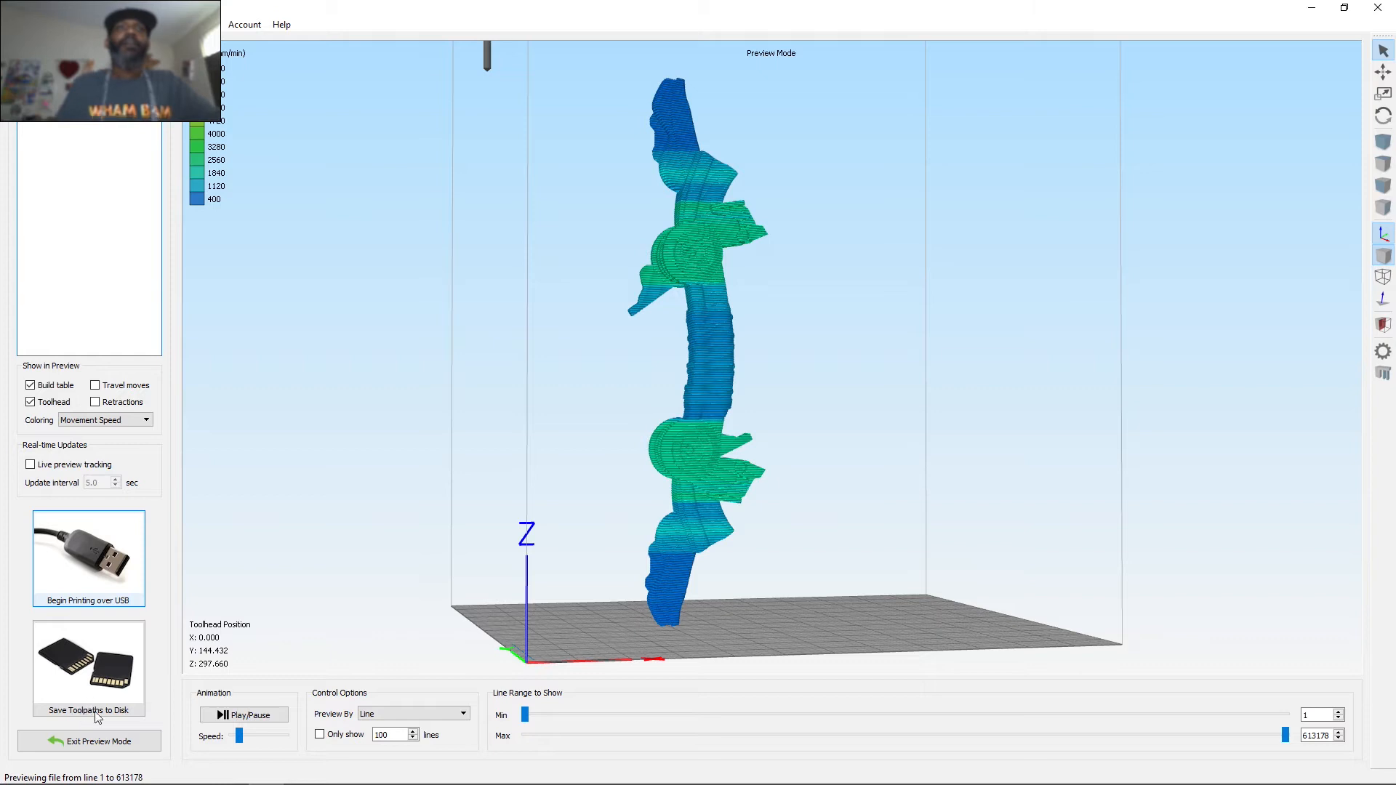
{"action": "left_click", "coordinate": [102, 741]}
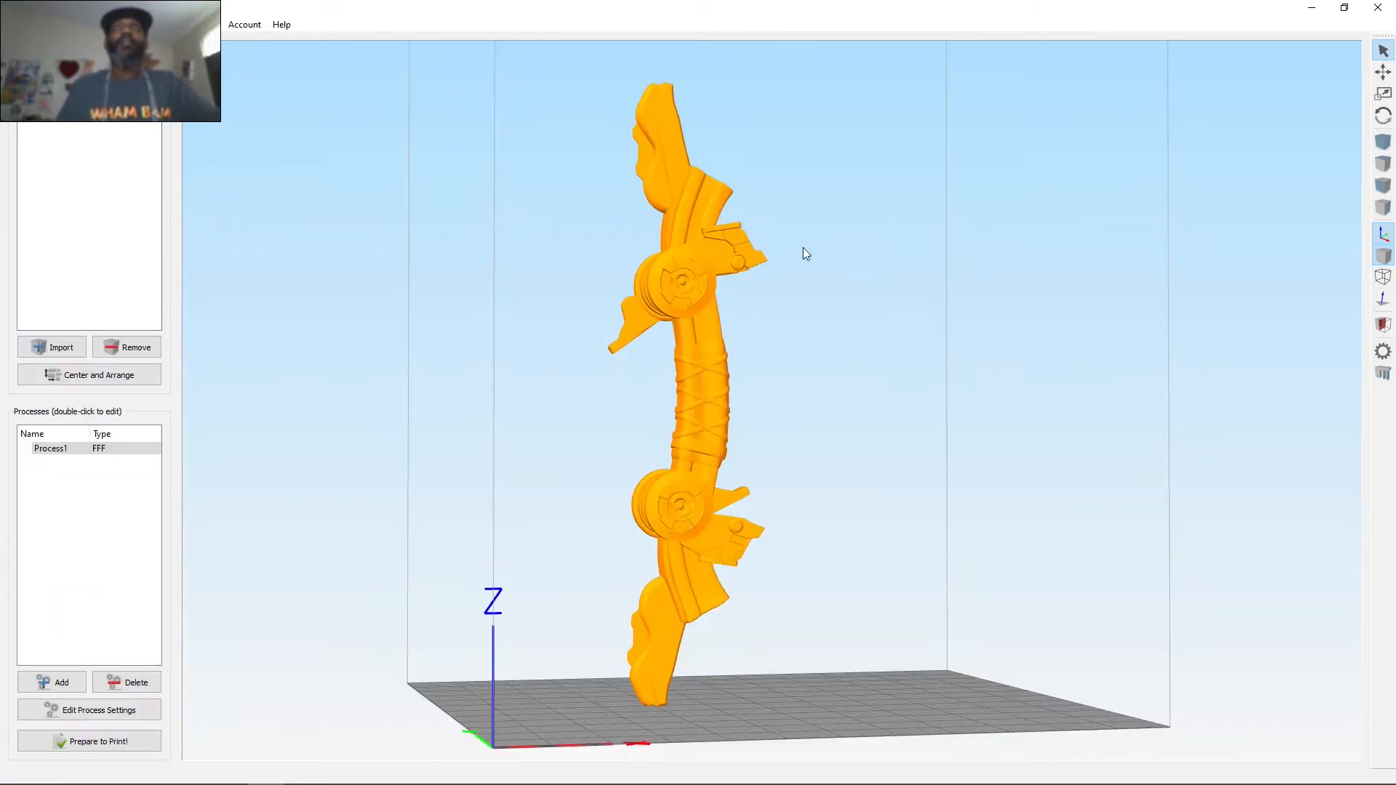
Check the support generation settings, slice the bow again, and bring its middle section into close view.
{"action": "left_click", "coordinate": [1385, 374]}
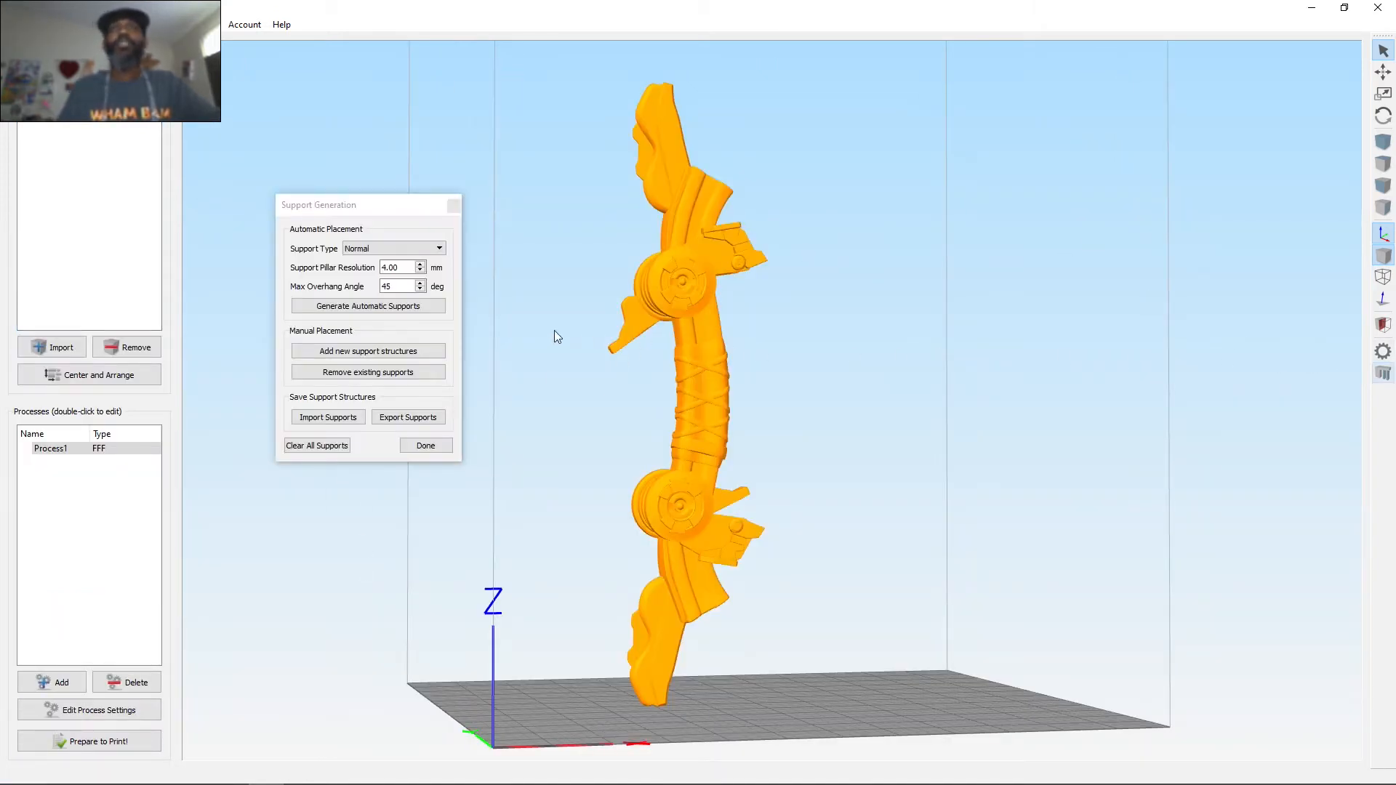
{"action": "left_click_drag", "start_coordinate": [832, 326], "coordinate": [572, 447]}
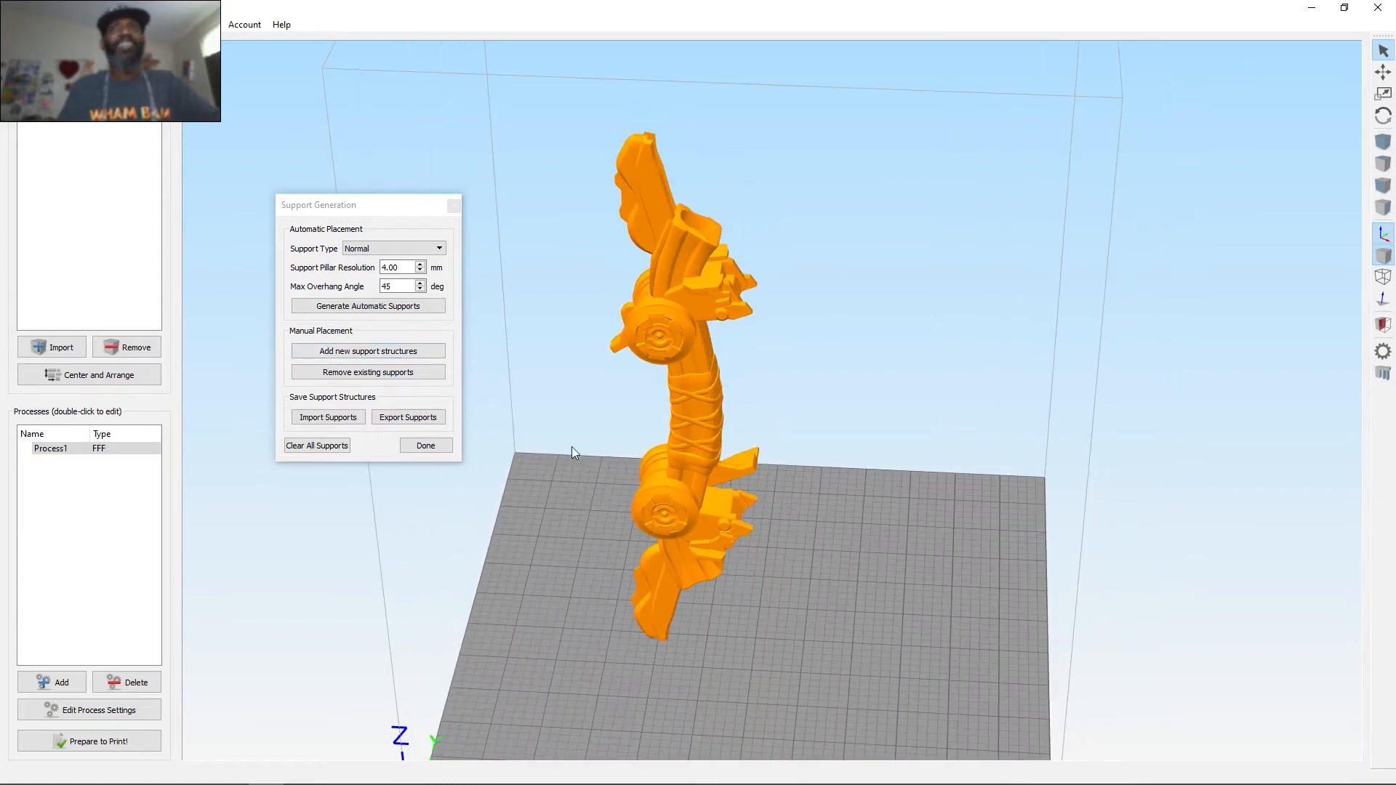
{"action": "left_click", "coordinate": [81, 741]}
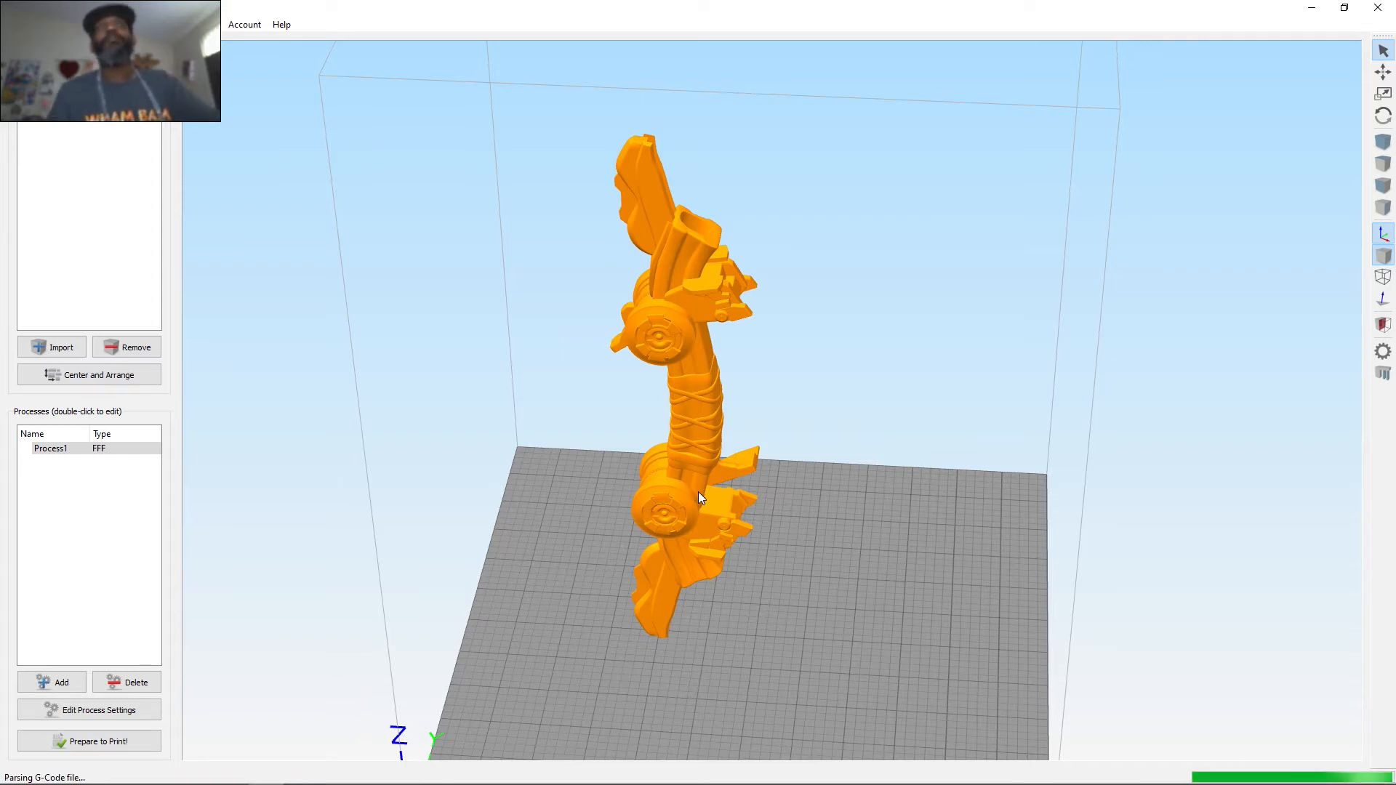
{"action": "scroll", "coordinate": [780, 471], "scroll_direction": "up", "scroll_amount": 5}
{"action": "left_click_drag", "start_coordinate": [783, 478], "coordinate": [772, 377]}
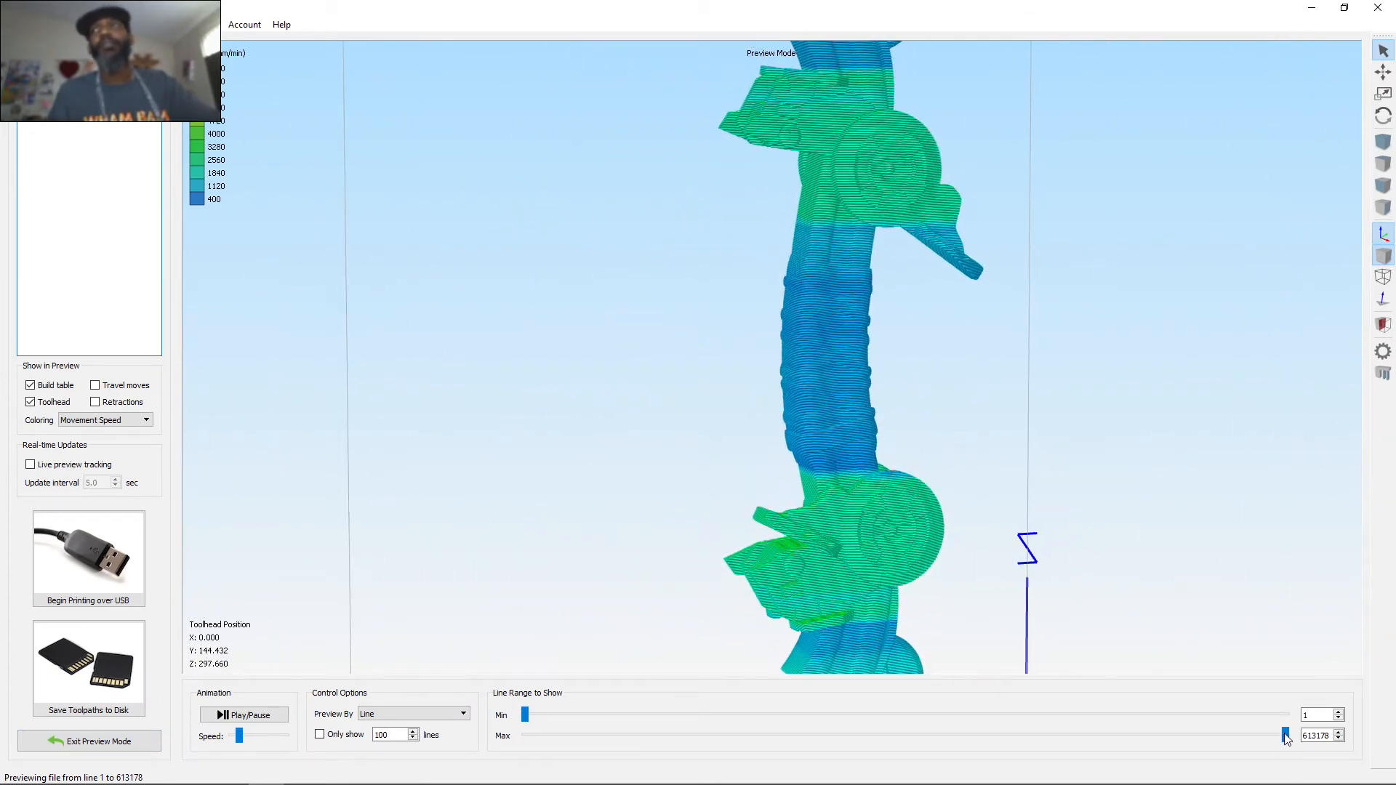
Limit the toolpath preview to line 91455, then to line 55695, and examine the lower limb.
{"action": "left_click_drag", "start_coordinate": [1192, 729], "coordinate": [637, 727]}
{"action": "left_click_drag", "start_coordinate": [948, 543], "coordinate": [766, 520]}
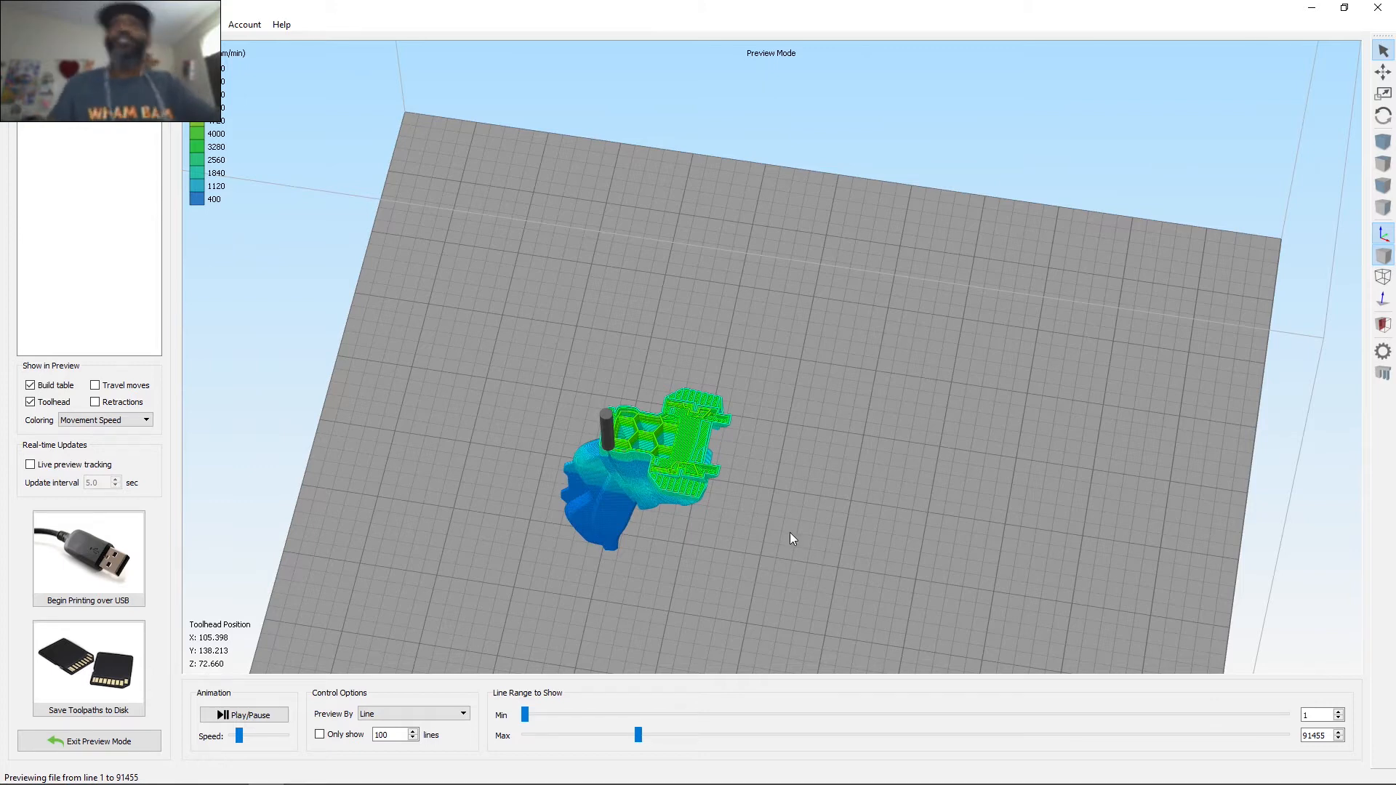
{"action": "left_click_drag", "start_coordinate": [776, 530], "coordinate": [592, 733]}
{"action": "left_click_drag", "start_coordinate": [658, 615], "coordinate": [747, 465]}
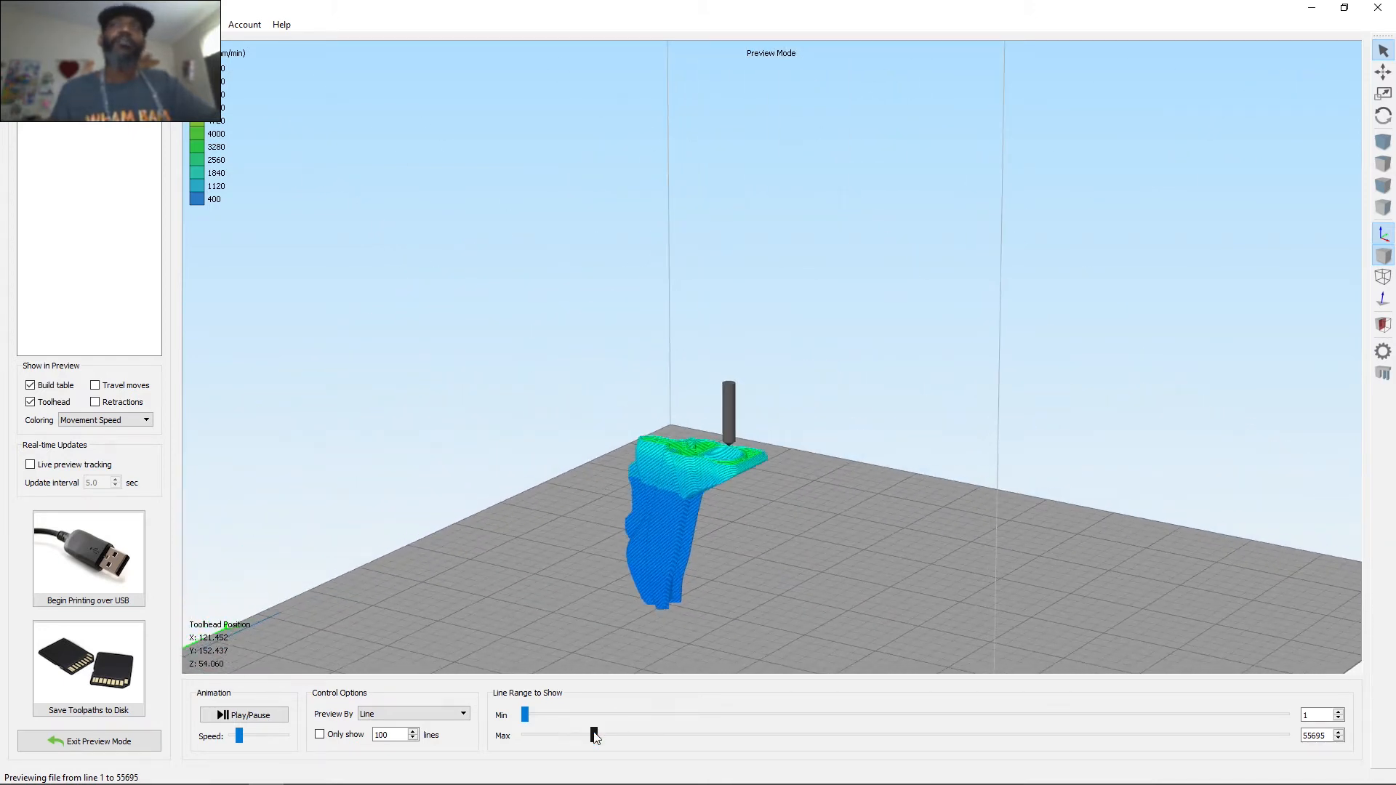
Step the toolpath preview back and then forward to line 73870, examining the lower limb up close.
{"action": "left_click_drag", "start_coordinate": [594, 735], "coordinate": [558, 735]}
{"action": "left_click_drag", "start_coordinate": [665, 650], "coordinate": [731, 554]}
{"action": "left_click_drag", "start_coordinate": [710, 608], "coordinate": [681, 670]}
{"action": "left_click_drag", "start_coordinate": [560, 737], "coordinate": [616, 734]}
{"action": "left_click_drag", "start_coordinate": [570, 501], "coordinate": [905, 508]}
{"action": "right_click_drag", "start_coordinate": [796, 459], "coordinate": [738, 323]}
{"action": "left_click_drag", "start_coordinate": [738, 323], "coordinate": [750, 368]}
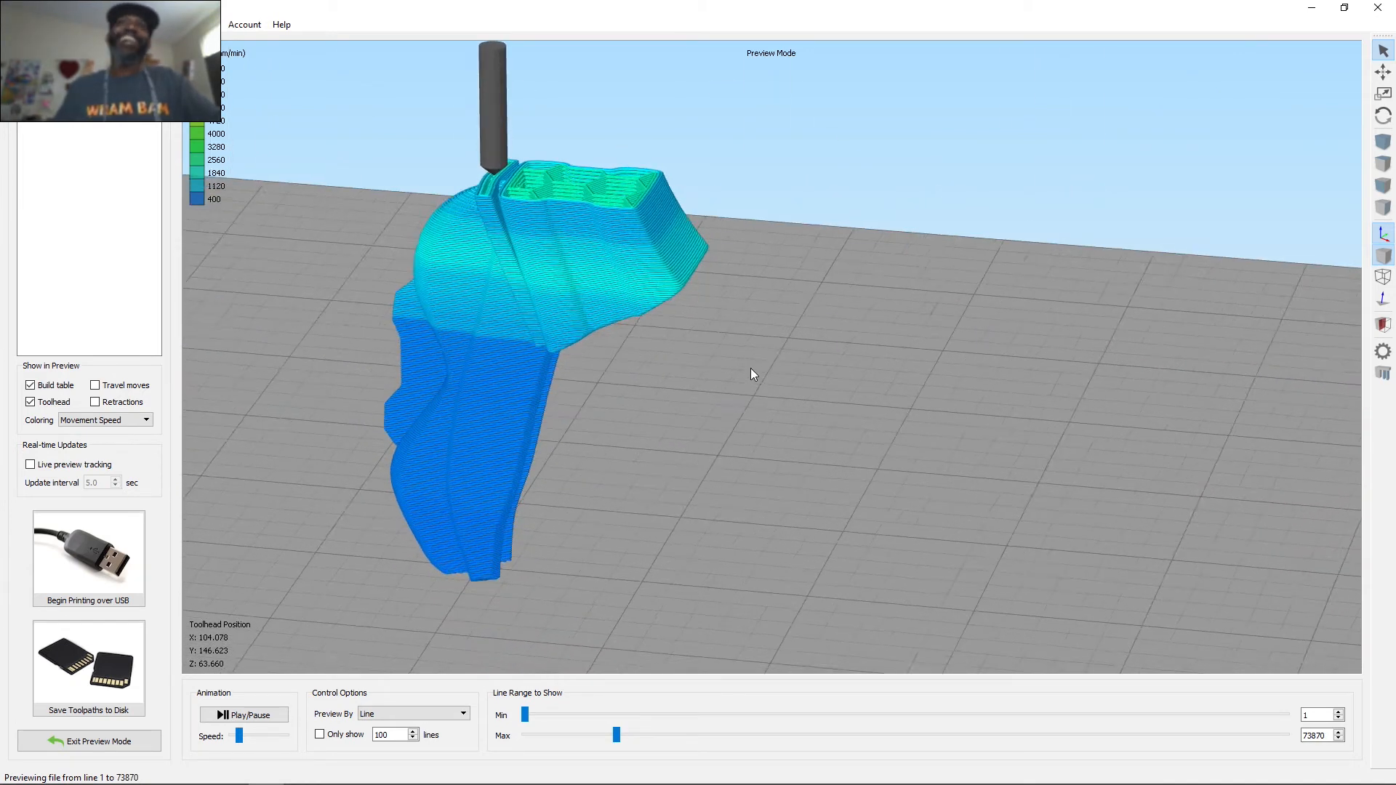
Advance the toolpath preview to line 79732 to check for parts that print without support.
{"action": "scroll", "coordinate": [750, 367], "scroll_direction": "down", "scroll_amount": 2}
{"action": "scroll", "coordinate": [693, 295], "scroll_direction": "down", "scroll_amount": 1}
{"action": "right_click_drag", "start_coordinate": [693, 296], "coordinate": [674, 380]}
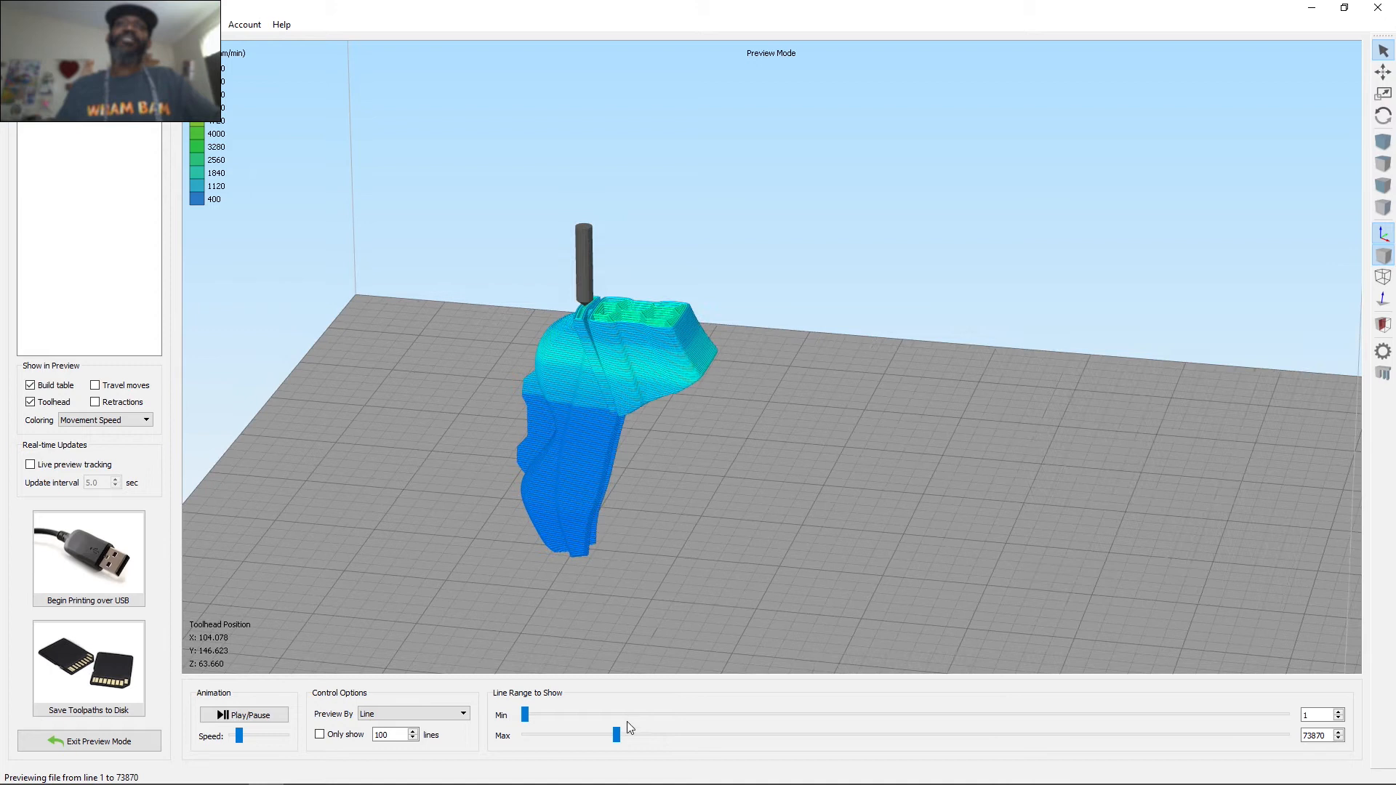
{"action": "left_click_drag", "start_coordinate": [617, 736], "coordinate": [623, 734]}
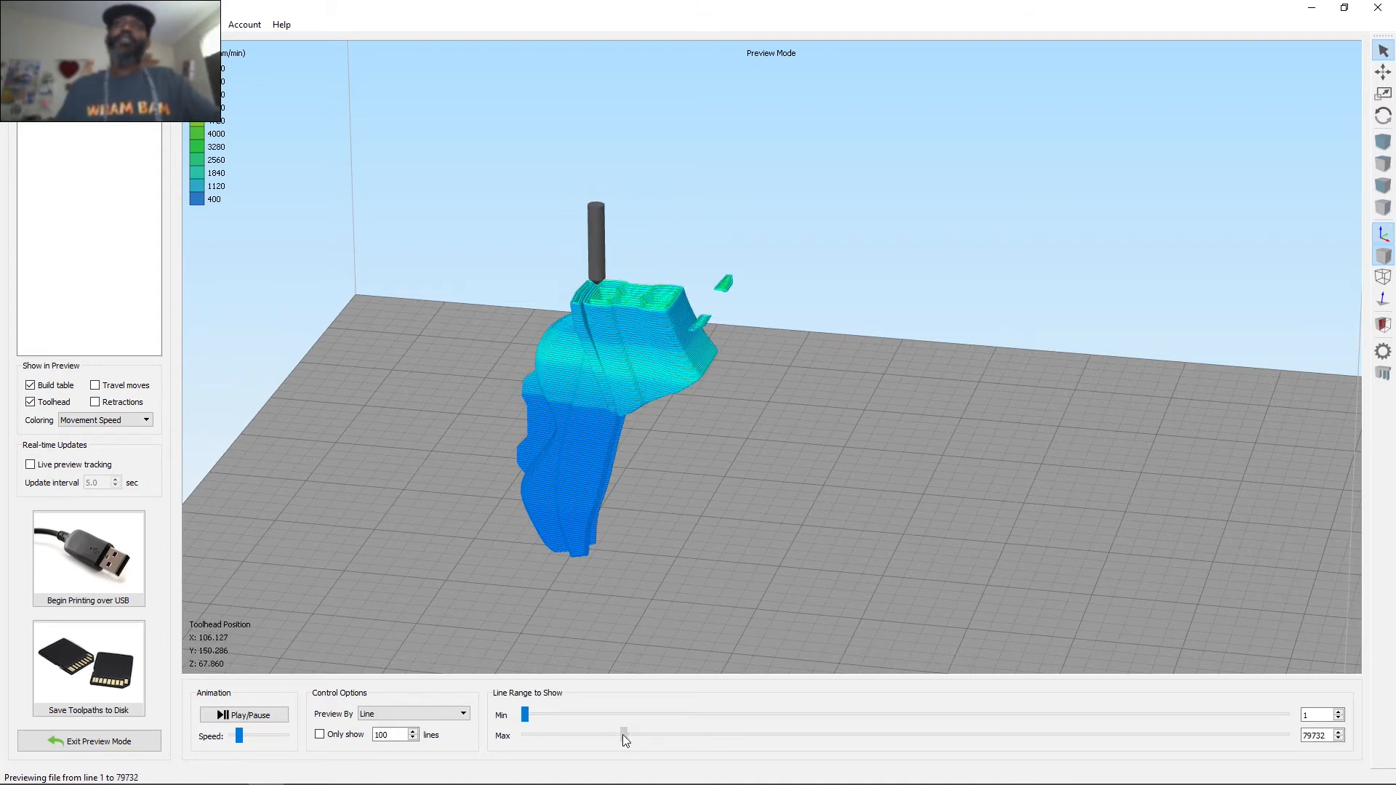
Move the toolpath preview to line 80155 and examine the separate pieces beside the lower limb from several angles.
{"action": "left_click_drag", "start_coordinate": [603, 465], "coordinate": [745, 338]}
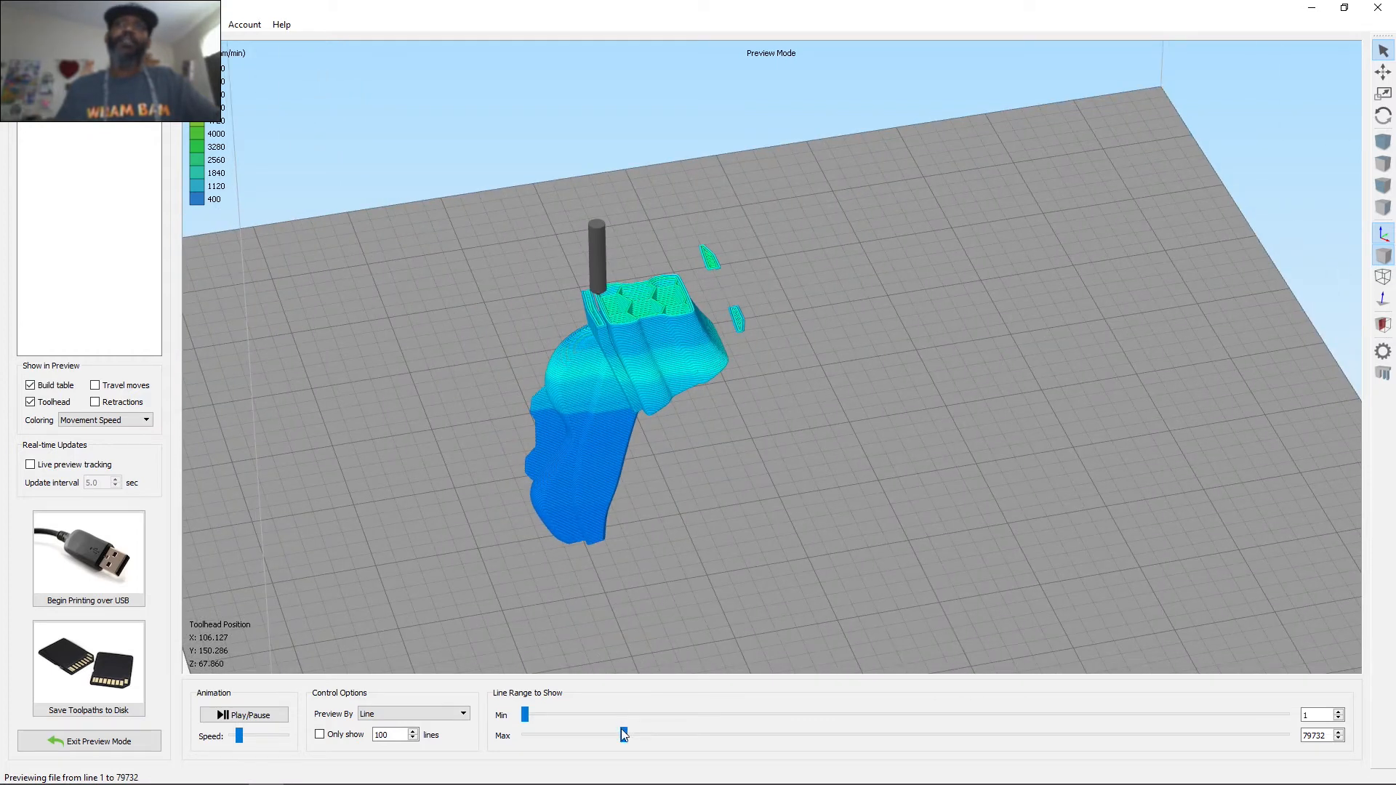
{"action": "left_click_drag", "start_coordinate": [624, 734], "coordinate": [619, 736]}
{"action": "left_click_drag", "start_coordinate": [764, 588], "coordinate": [758, 627]}
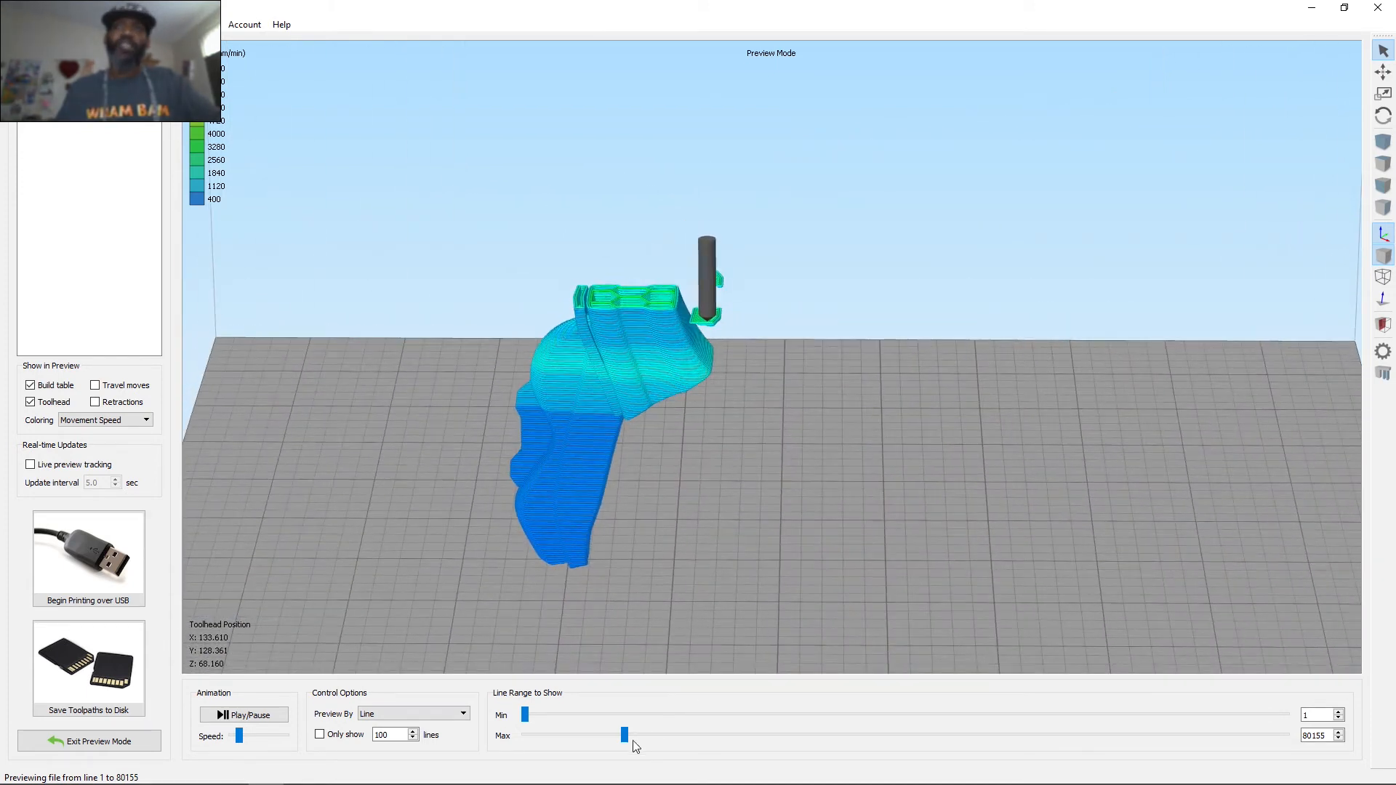
Advance the toolpath preview in stages to line 339419 and examine the grip and the loose piece beside it up close.
{"action": "left_click_drag", "start_coordinate": [628, 737], "coordinate": [675, 737]}
{"action": "left_click_drag", "start_coordinate": [498, 388], "coordinate": [843, 494]}
{"action": "left_click_drag", "start_coordinate": [673, 736], "coordinate": [766, 724]}
{"action": "left_click_drag", "start_coordinate": [797, 726], "coordinate": [858, 725]}
{"action": "left_click_drag", "start_coordinate": [870, 364], "coordinate": [1015, 352]}
{"action": "left_click_drag", "start_coordinate": [859, 734], "coordinate": [923, 729]}
{"action": "right_click_drag", "start_coordinate": [894, 416], "coordinate": [858, 615]}
{"action": "left_click_drag", "start_coordinate": [921, 731], "coordinate": [945, 719]}
{"action": "right_click_drag", "start_coordinate": [1019, 440], "coordinate": [868, 485]}
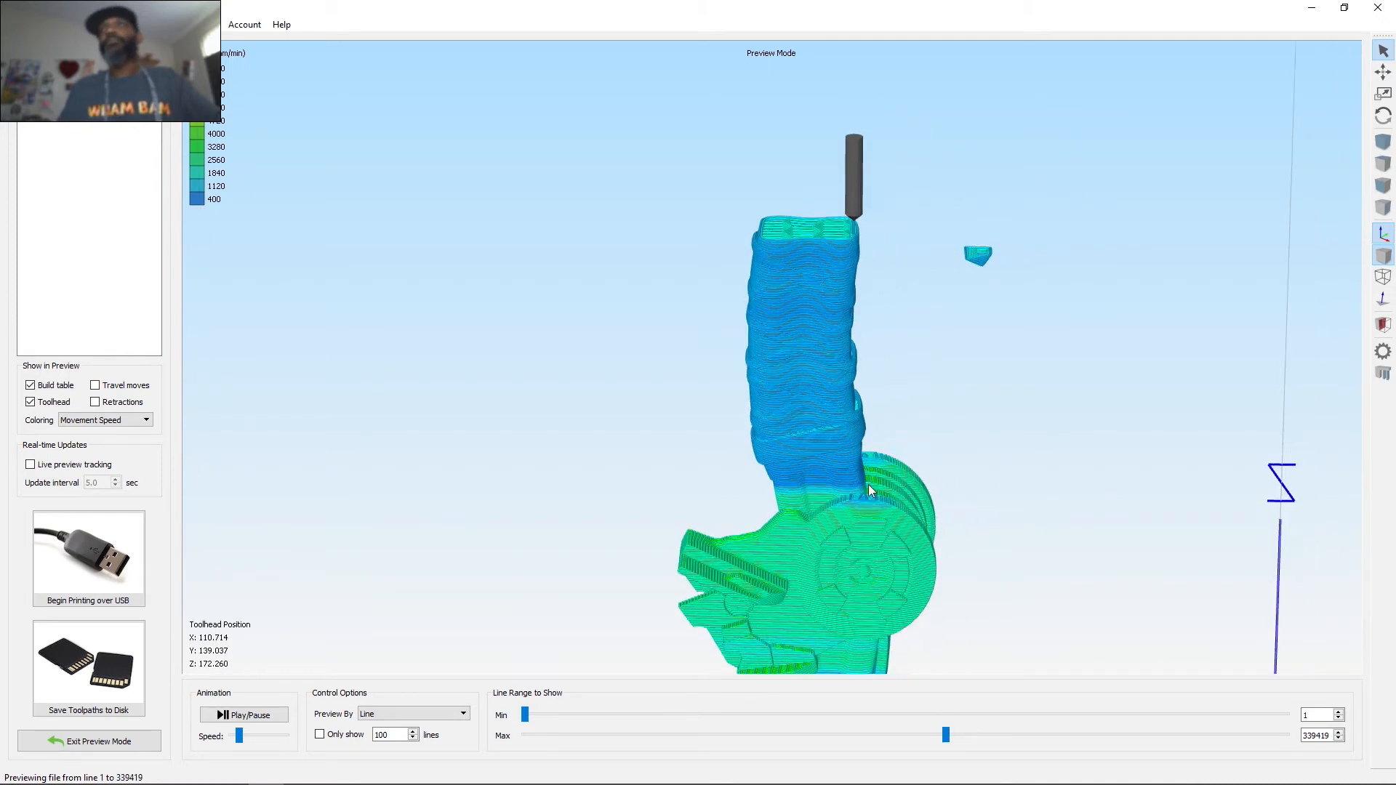
{"action": "scroll", "coordinate": [948, 589], "scroll_direction": "up", "scroll_amount": 1}
{"action": "scroll", "coordinate": [934, 261], "scroll_direction": "up", "scroll_amount": 2}
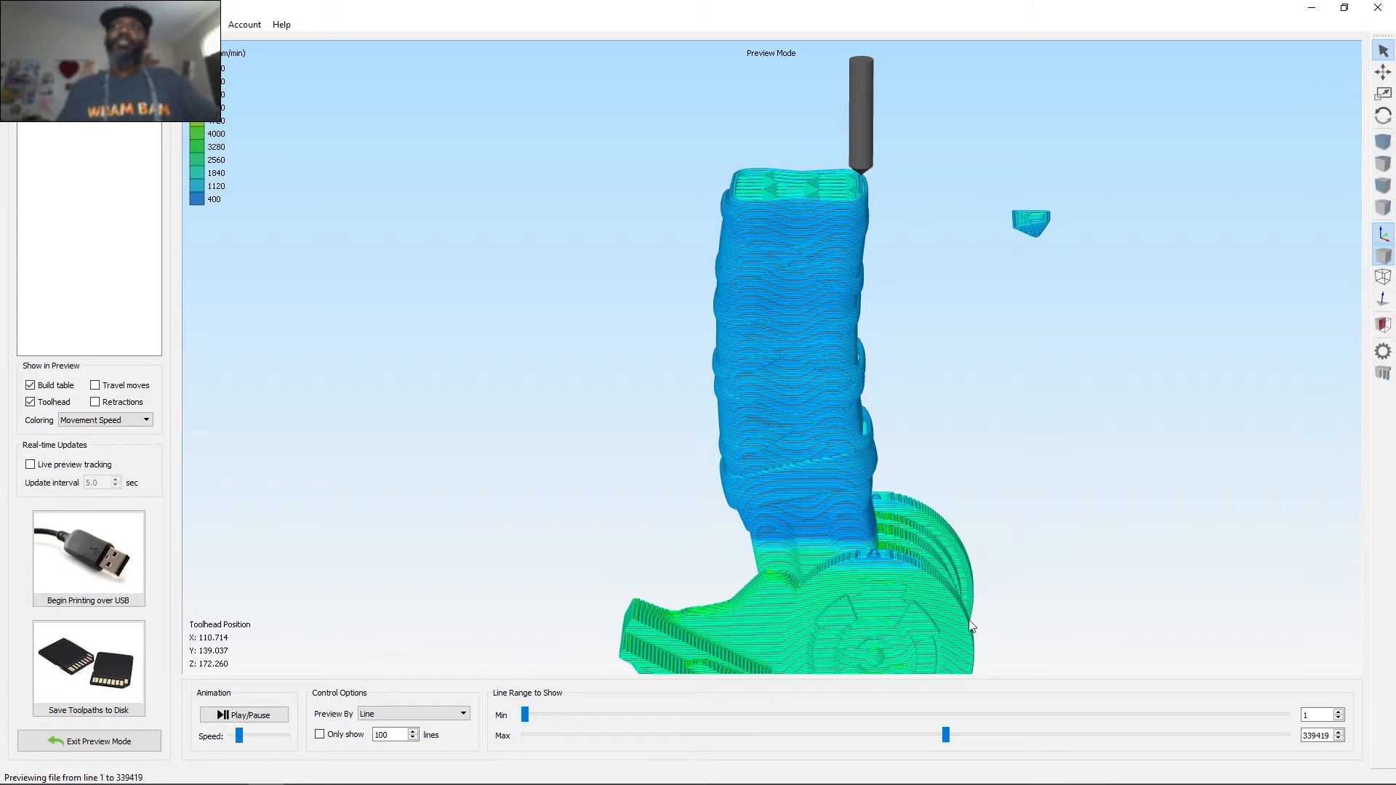
Advance the toolpath preview to line 369317 and examine the overhanging piece beside the grip from the other side.
{"action": "left_click_drag", "start_coordinate": [949, 737], "coordinate": [985, 735]}
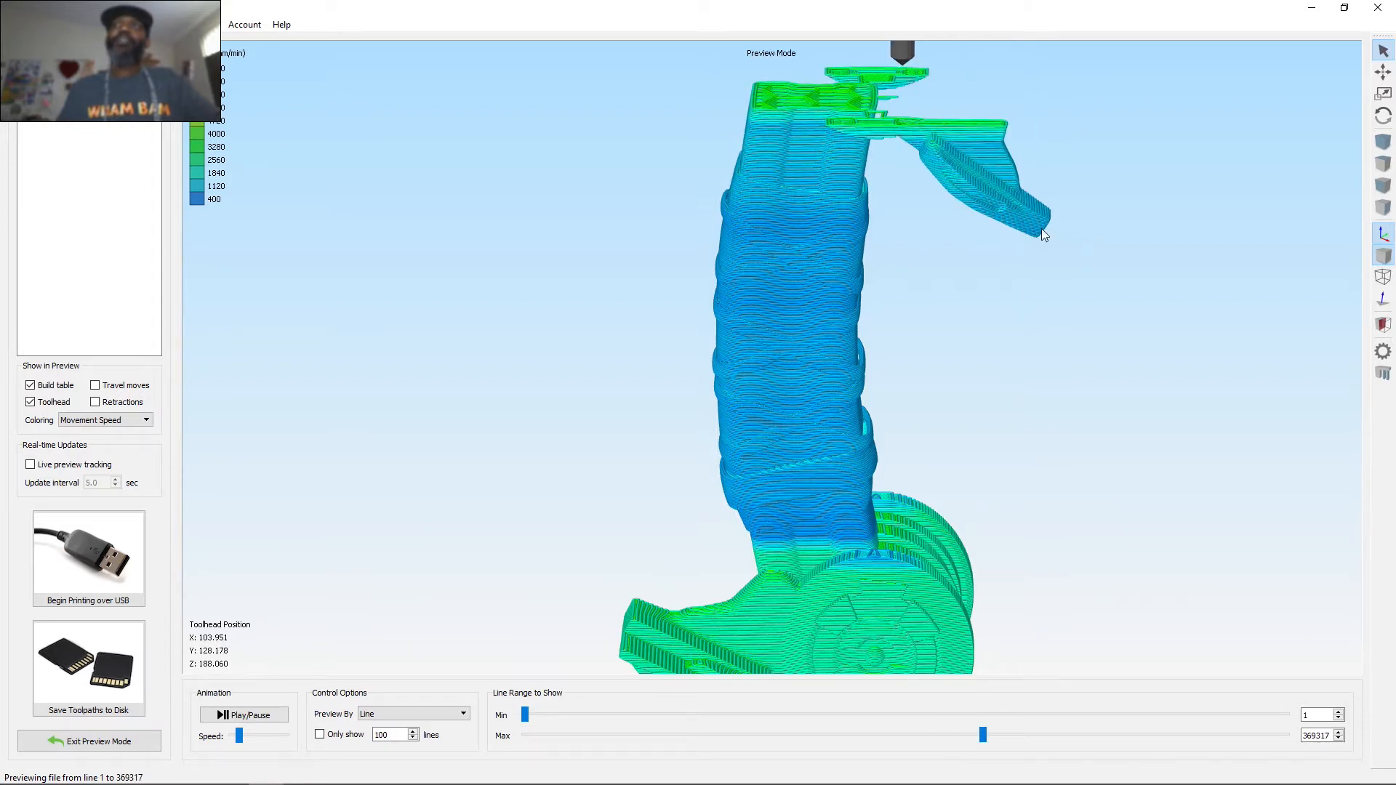
{"action": "left_click_drag", "start_coordinate": [1058, 242], "coordinate": [555, 214]}
{"action": "left_click_drag", "start_coordinate": [372, 228], "coordinate": [398, 251]}
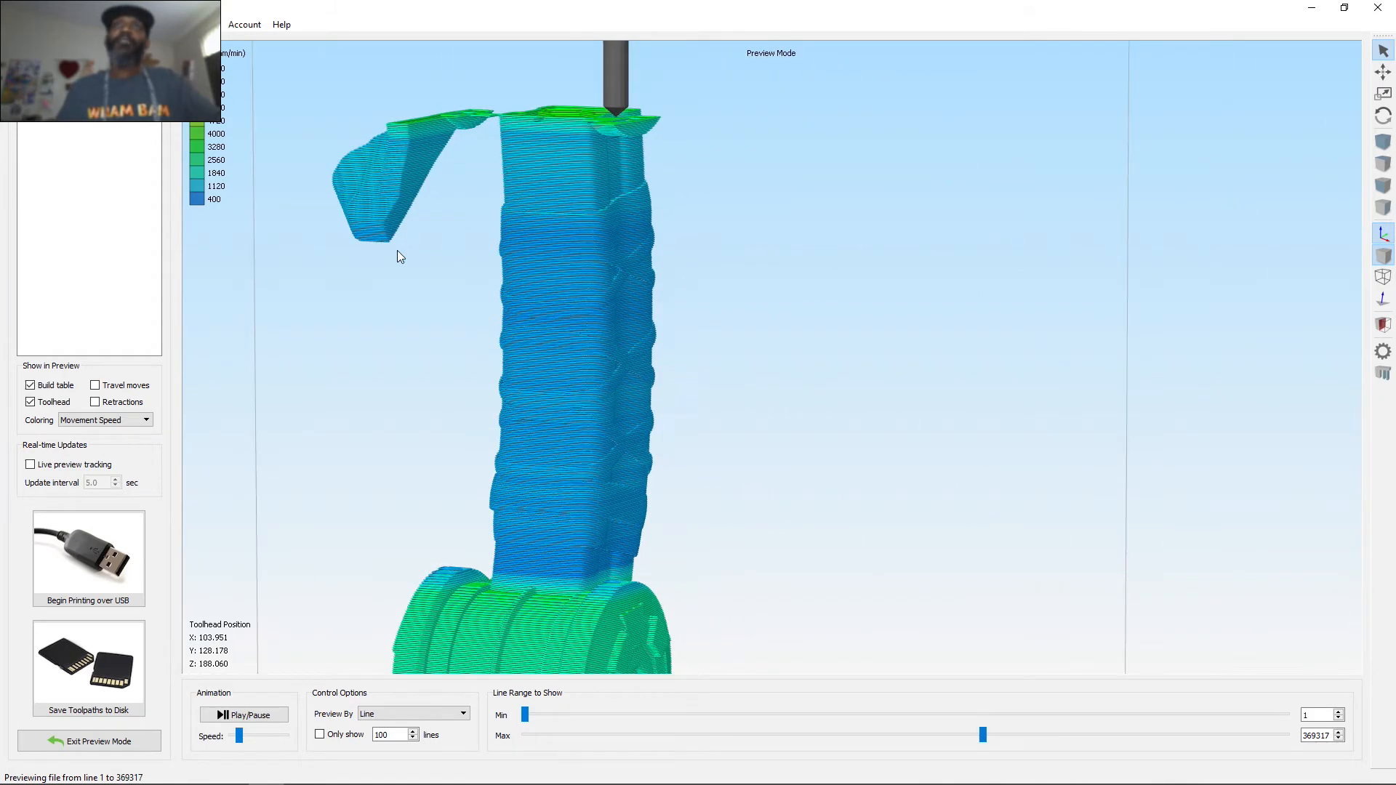
{"action": "scroll", "coordinate": [1066, 542], "scroll_direction": "down", "scroll_amount": 1}
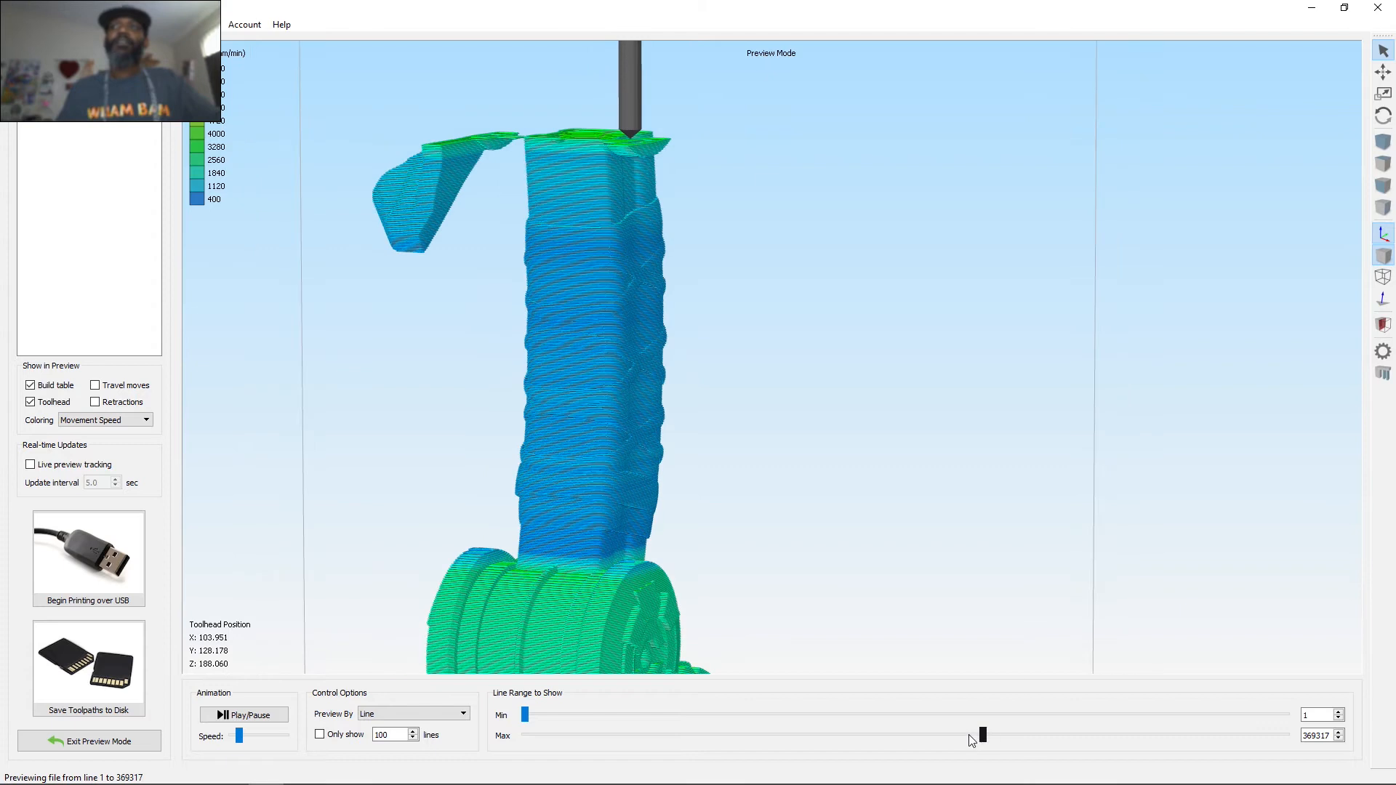
Advance the toolpath preview to line 544005, then to the final line 613178, and look over the whole bow.
{"action": "left_click_drag", "start_coordinate": [984, 737], "coordinate": [1198, 736]}
{"action": "scroll", "coordinate": [775, 356], "scroll_direction": "down", "scroll_amount": 4}
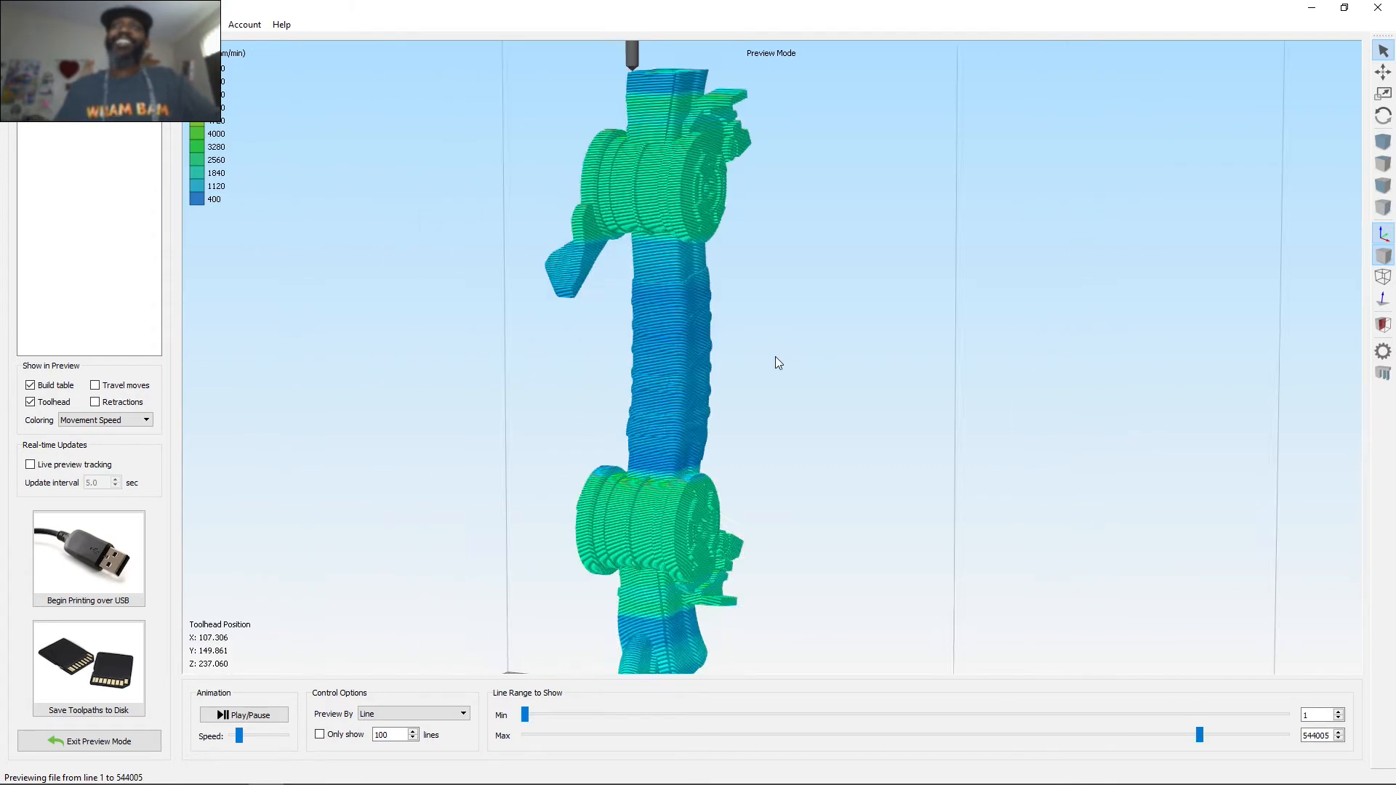
{"action": "left_click_drag", "start_coordinate": [1203, 730], "coordinate": [1284, 737]}
{"action": "left_click_drag", "start_coordinate": [908, 242], "coordinate": [696, 376]}
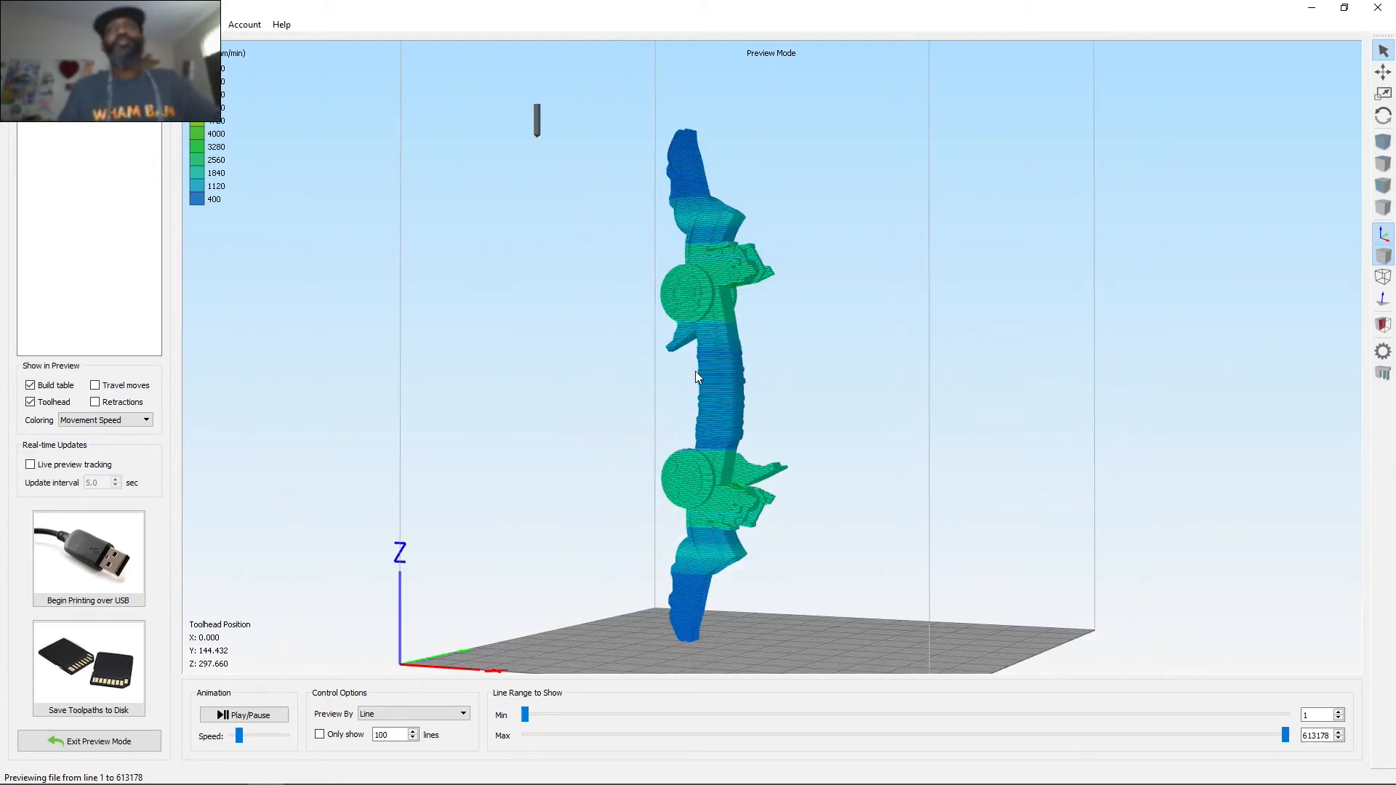
{"action": "scroll", "coordinate": [623, 444], "scroll_direction": "down", "scroll_amount": 1}
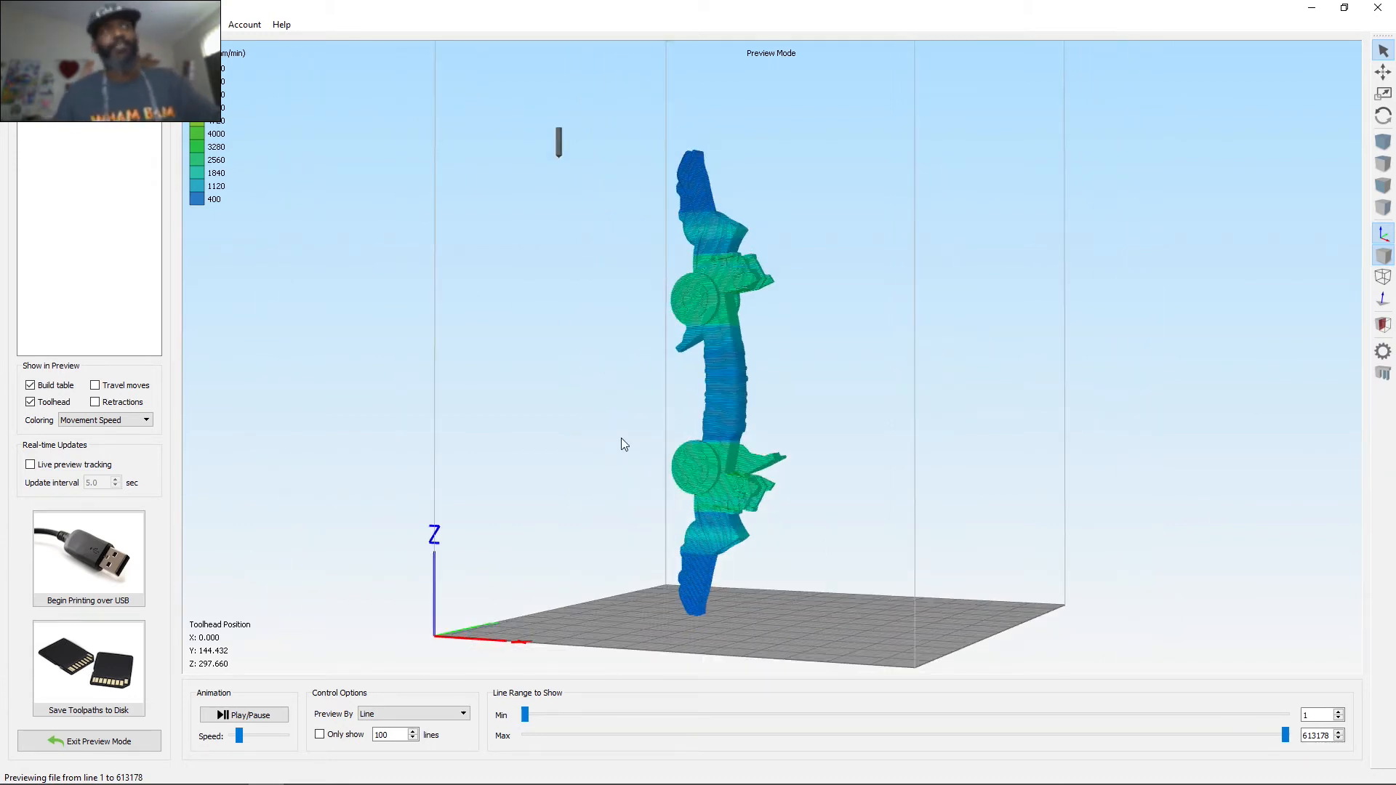
{"action": "left_click_drag", "start_coordinate": [570, 427], "coordinate": [973, 399]}
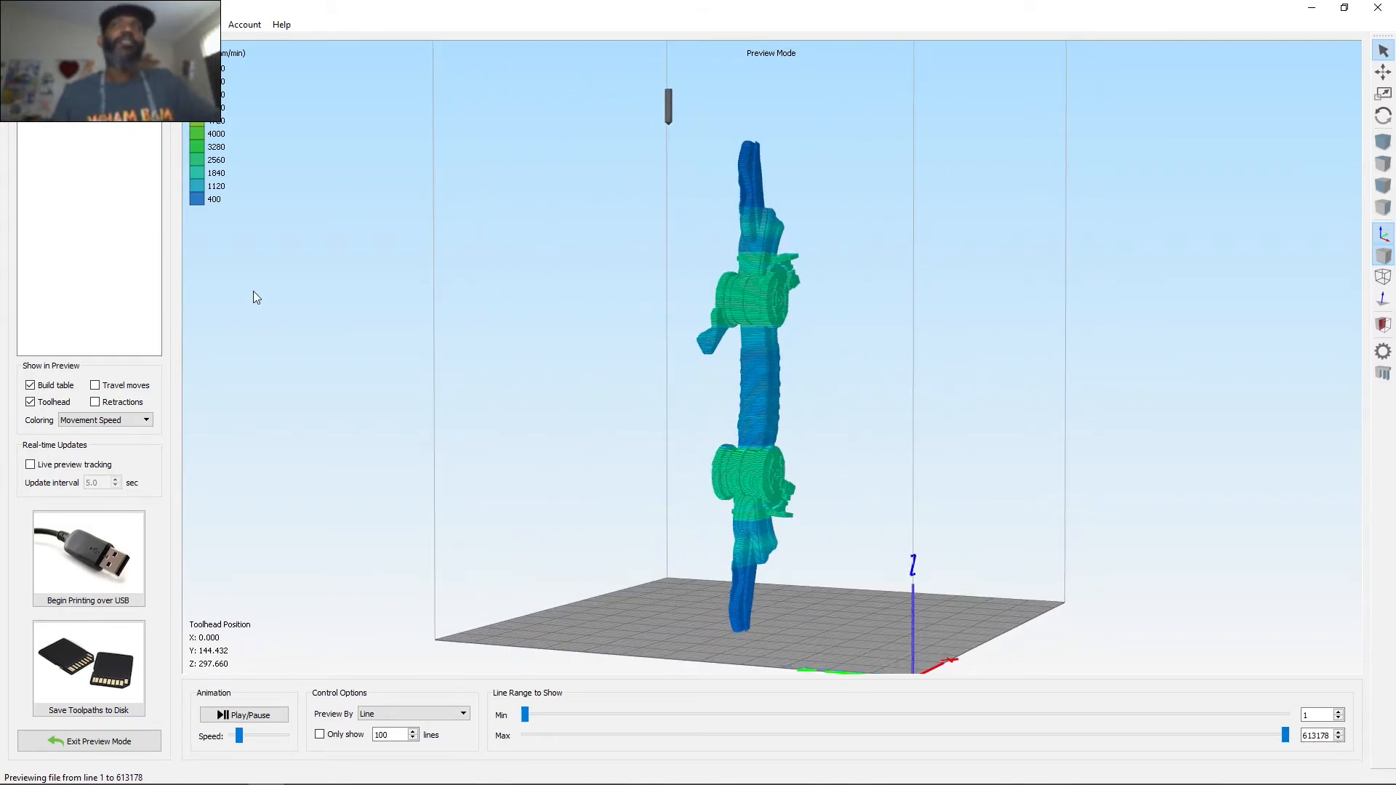
Exit the toolpath preview and manually place support pillars under the bow's upper round hub and the overhanging hook beside the grip.
{"action": "left_click", "coordinate": [90, 741]}
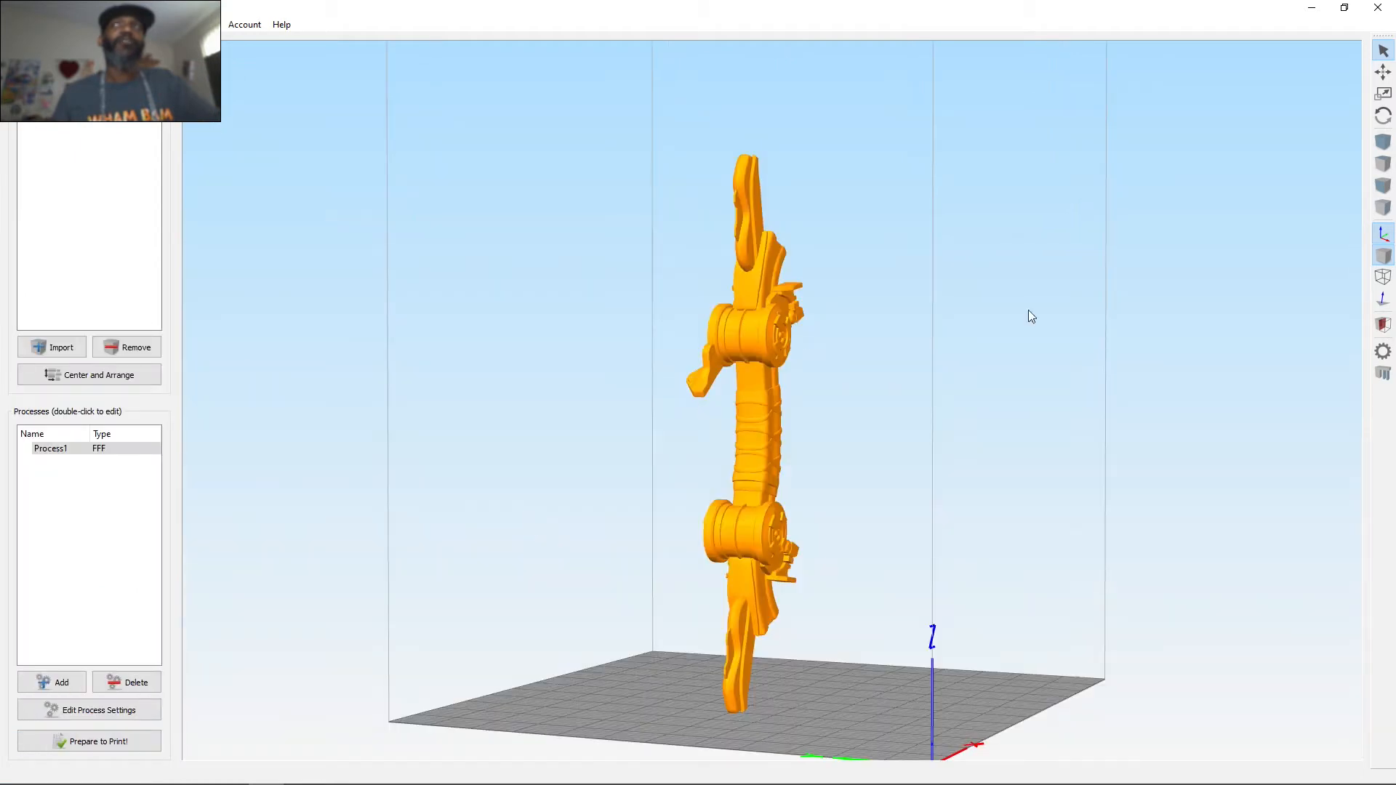
{"action": "left_click", "coordinate": [1387, 377]}
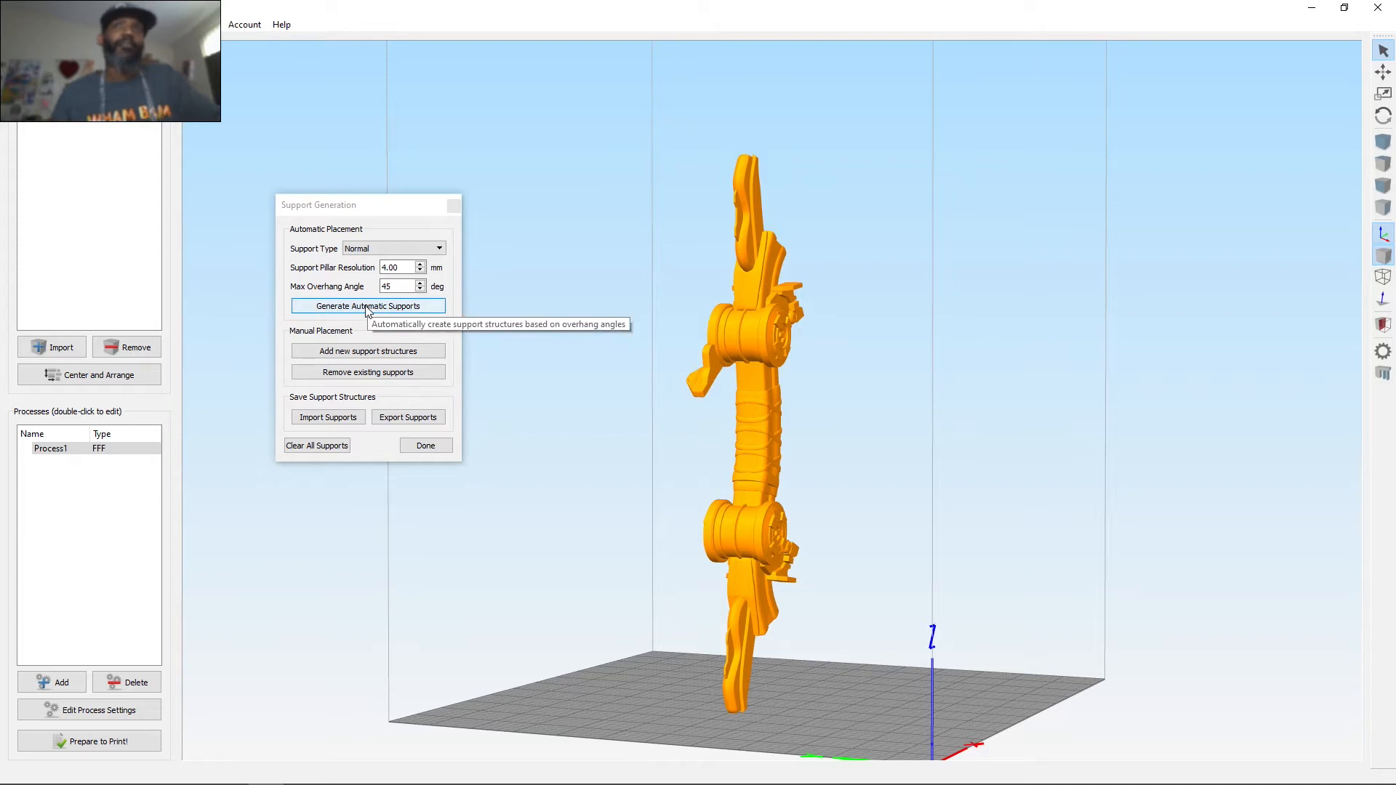
{"action": "left_click", "coordinate": [385, 351]}
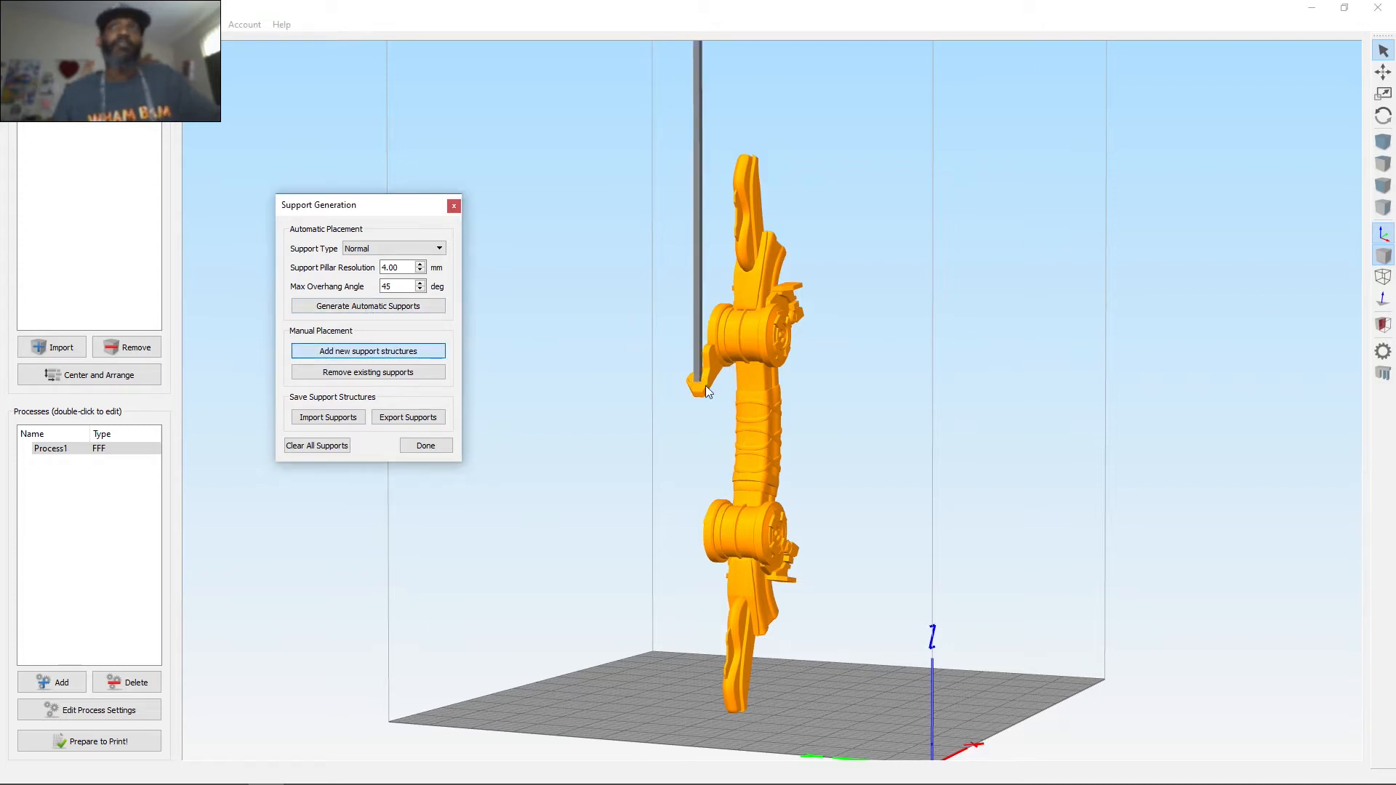
{"action": "left_click_drag", "start_coordinate": [687, 402], "coordinate": [657, 437]}
{"action": "scroll", "coordinate": [657, 436], "scroll_direction": "up", "scroll_amount": 5}
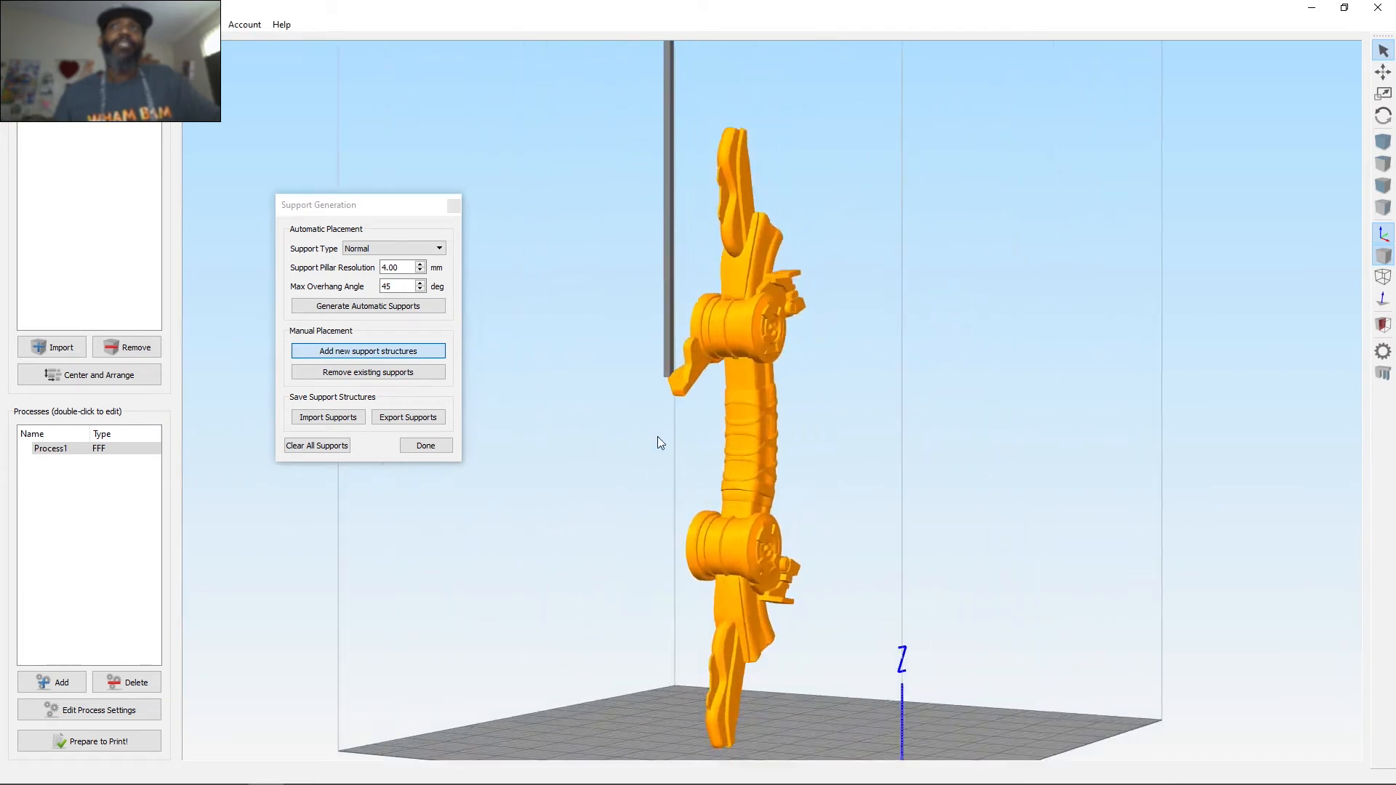
{"action": "left_click", "coordinate": [617, 385]}
{"action": "left_click", "coordinate": [687, 321]}
{"action": "left_click", "coordinate": [729, 324]}
{"action": "left_click", "coordinate": [716, 327]}
{"action": "left_click", "coordinate": [699, 327]}
{"action": "left_click", "coordinate": [671, 315]}
{"action": "left_click", "coordinate": [663, 301]}
{"action": "left_click", "coordinate": [710, 288]}
{"action": "left_click", "coordinate": [731, 299]}
{"action": "left_click_drag", "start_coordinate": [760, 329], "coordinate": [564, 322]}
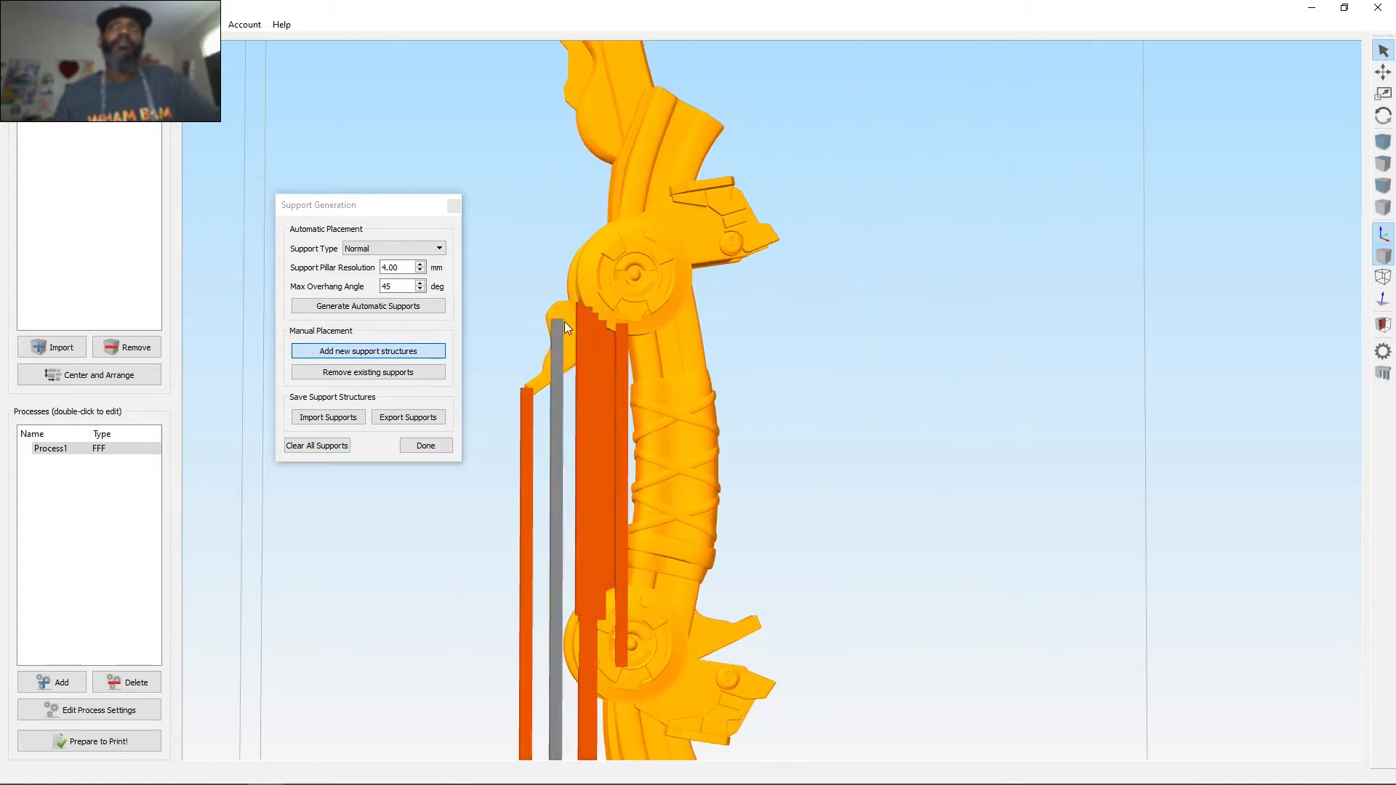
{"action": "left_click_drag", "start_coordinate": [652, 326], "coordinate": [626, 398]}
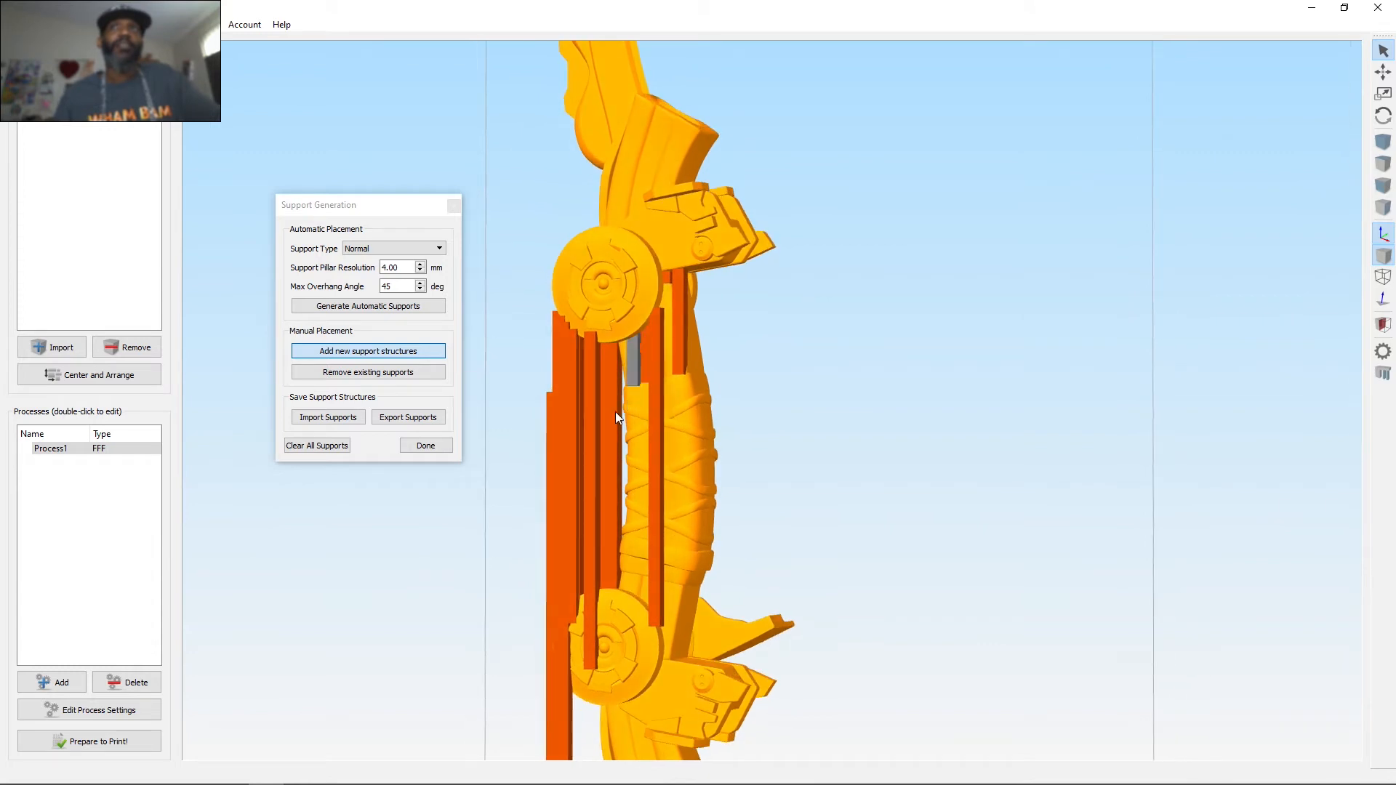
Generate automatic supports for the bow and slice it with support generation enabled.
{"action": "left_click", "coordinate": [336, 311]}
{"action": "left_click_drag", "start_coordinate": [803, 399], "coordinate": [727, 338]}
{"action": "left_click", "coordinate": [361, 311]}
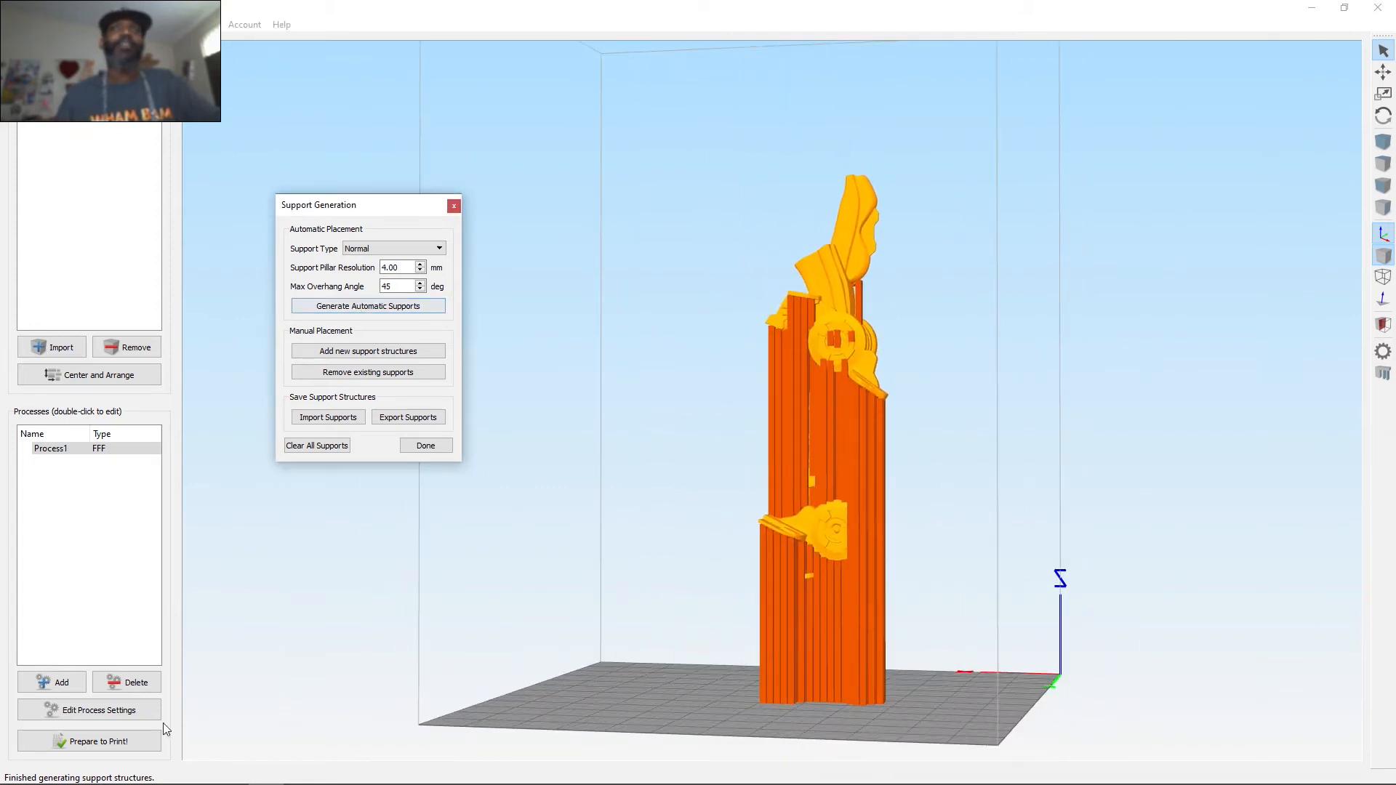
{"action": "left_click", "coordinate": [85, 743]}
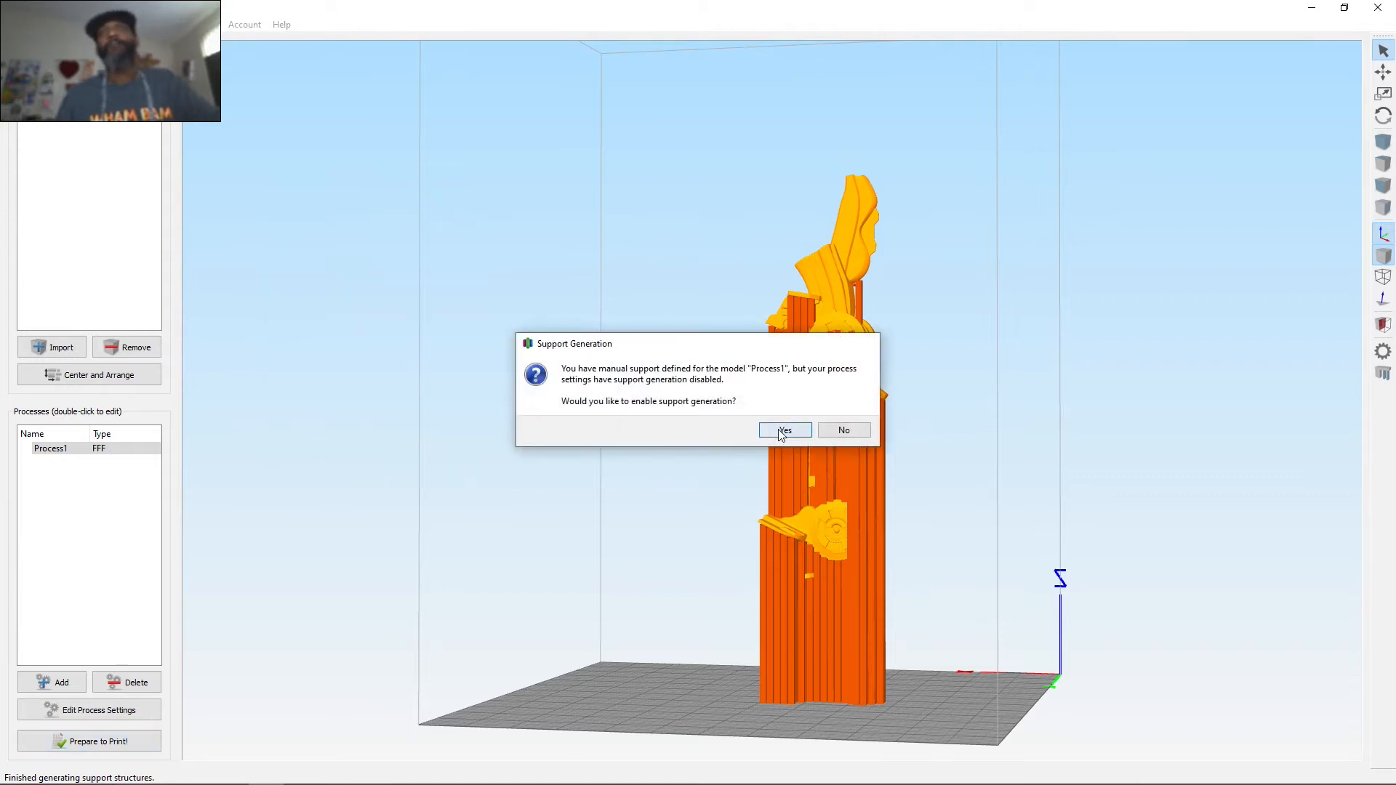
{"action": "left_click", "coordinate": [782, 431]}
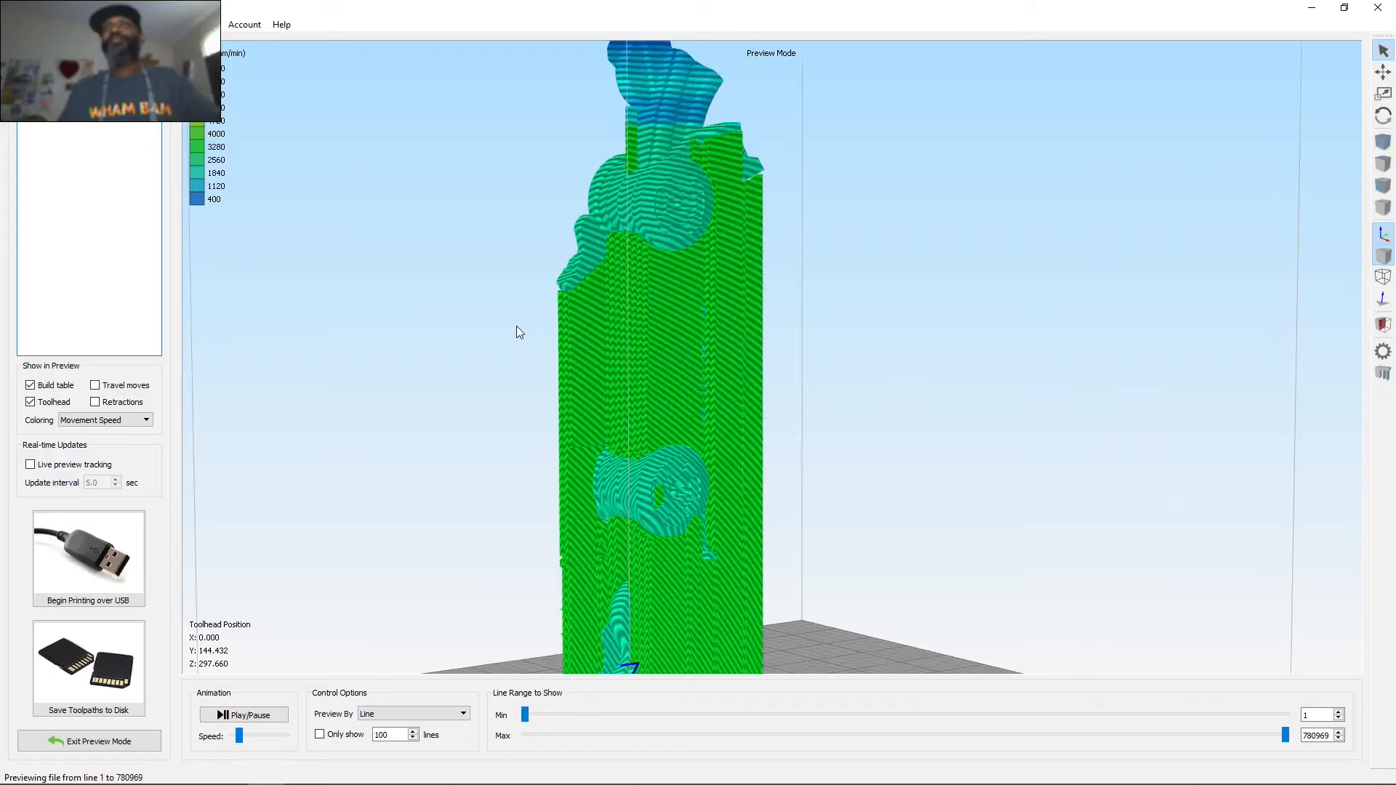
Examine the sliced bow and its automatic supports from all sides, from the upper limb down to the base.
{"action": "left_click_drag", "start_coordinate": [516, 326], "coordinate": [795, 383]}
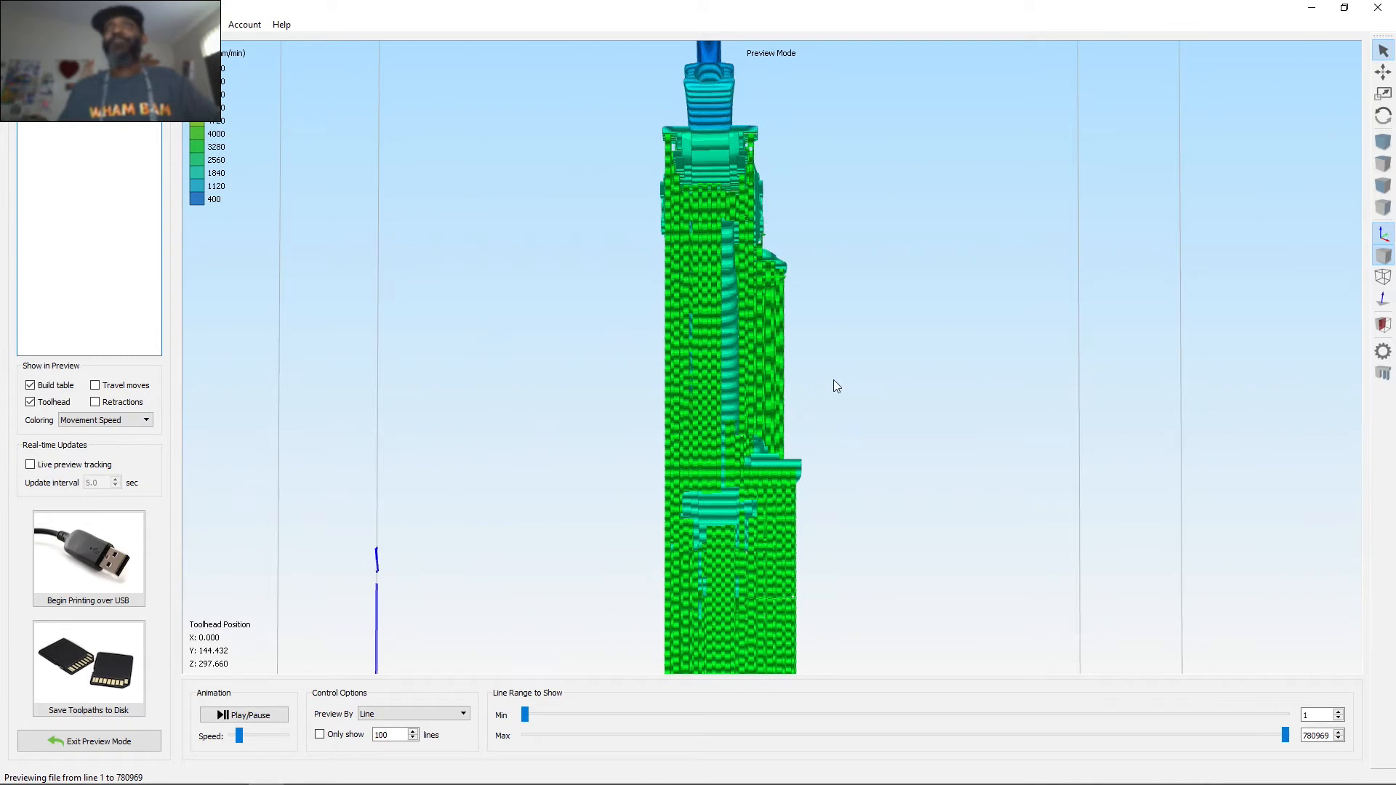
{"action": "scroll", "coordinate": [847, 394], "scroll_direction": "down", "scroll_amount": 3}
{"action": "scroll", "coordinate": [829, 393], "scroll_direction": "down", "scroll_amount": 3}
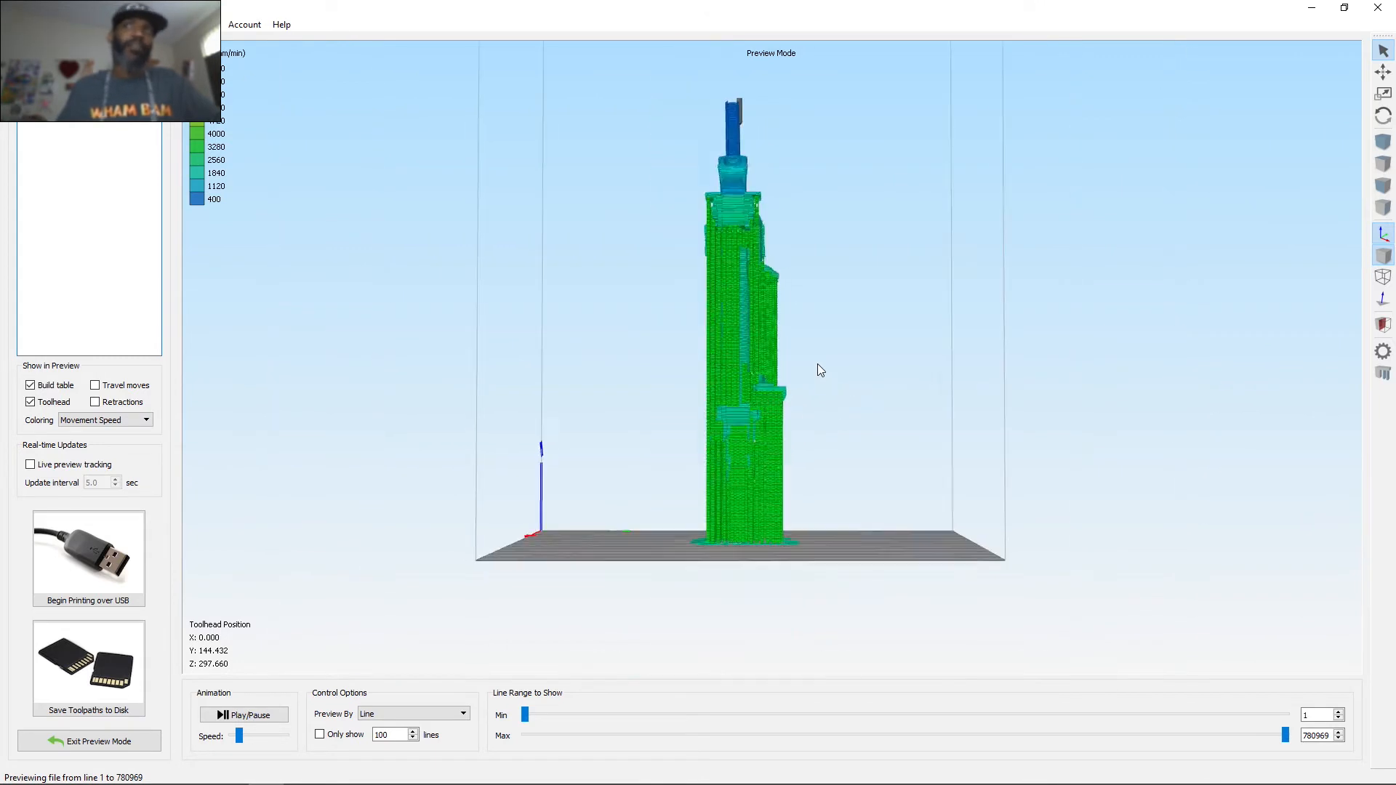
{"action": "left_click_drag", "start_coordinate": [818, 363], "coordinate": [593, 357]}
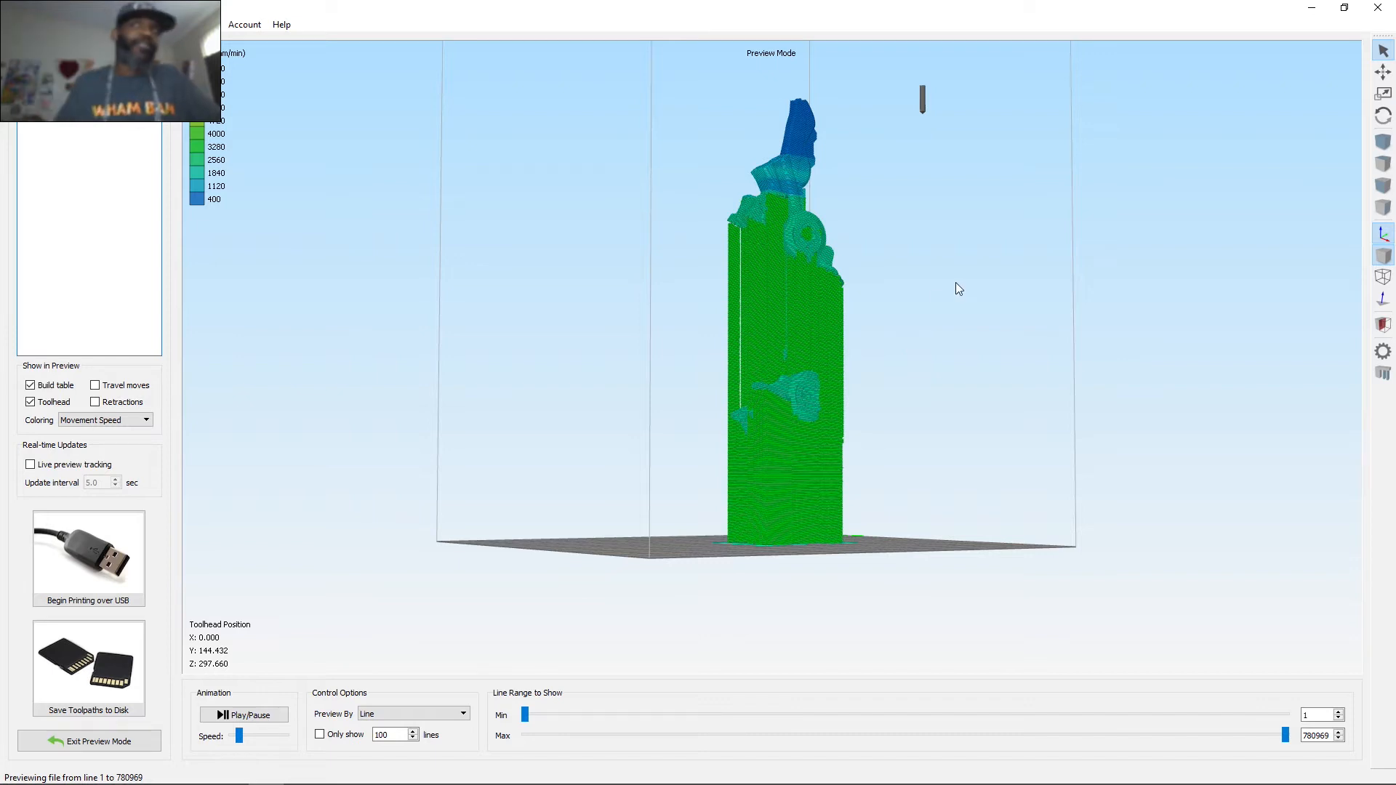
{"action": "scroll", "coordinate": [910, 344], "scroll_direction": "up", "scroll_amount": 2}
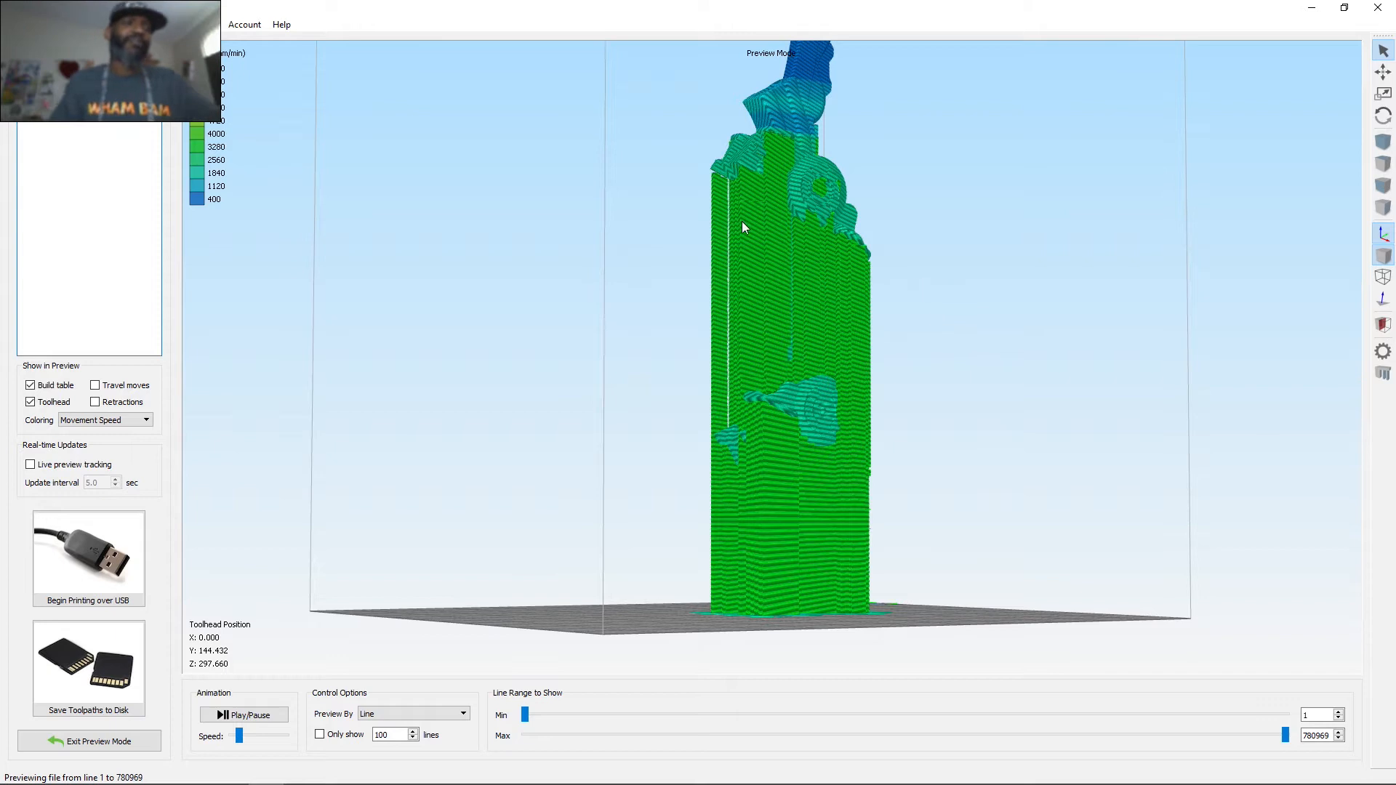
{"action": "left_click_drag", "start_coordinate": [938, 274], "coordinate": [756, 436]}
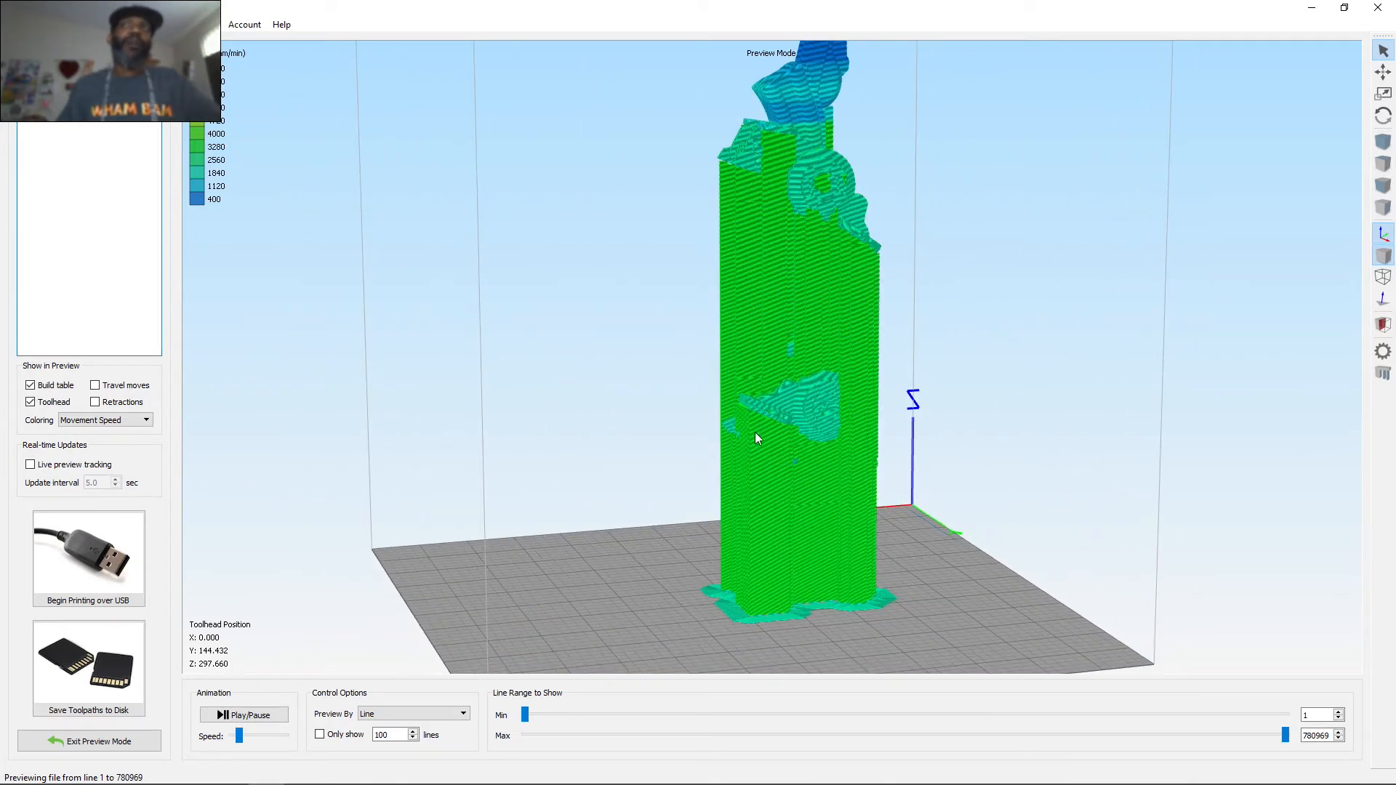
{"action": "left_click_drag", "start_coordinate": [872, 396], "coordinate": [793, 387]}
{"action": "left_click_drag", "start_coordinate": [736, 585], "coordinate": [715, 586]}
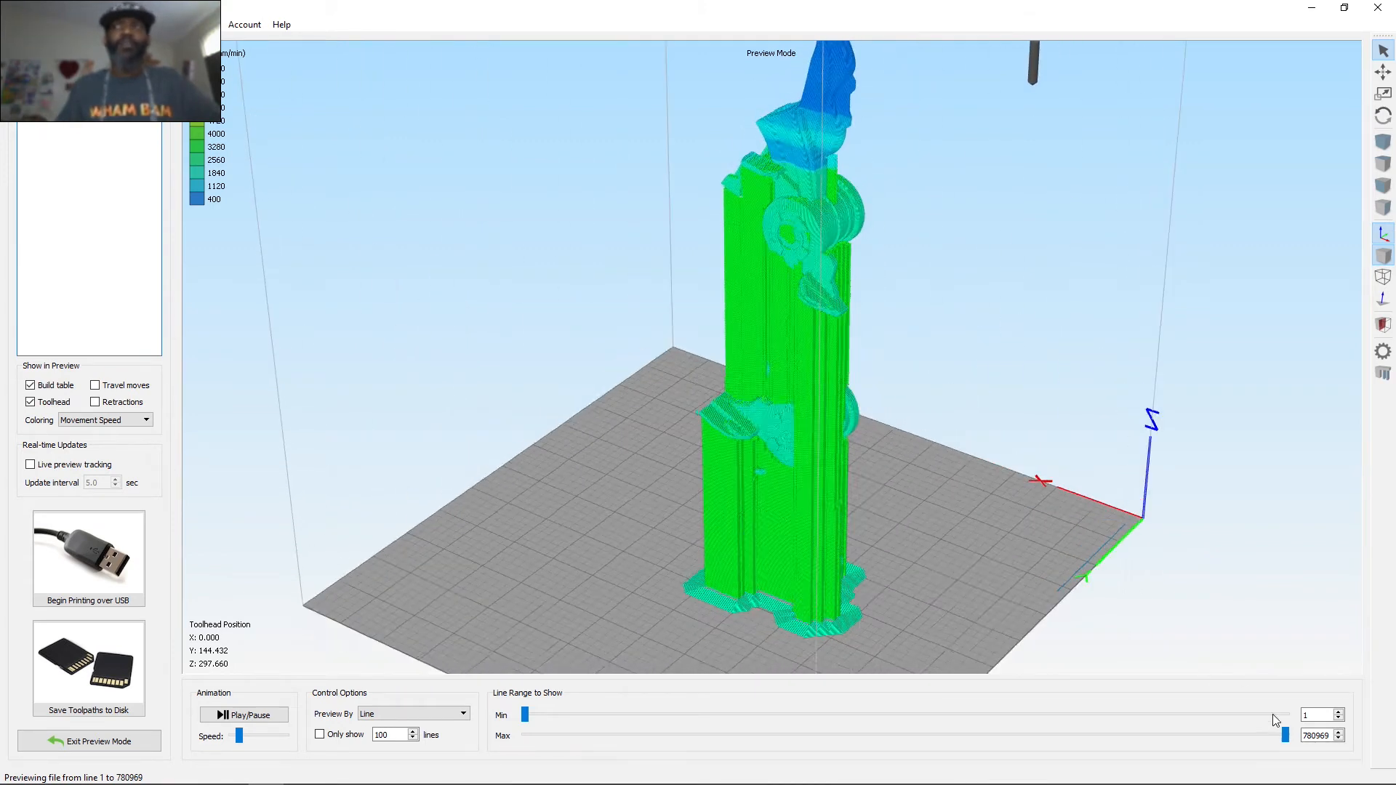
Cut the toolpath preview back, then limit it to line 347929, and examine the supports around the lower hub.
{"action": "left_click_drag", "start_coordinate": [1273, 734], "coordinate": [703, 771]}
{"action": "scroll", "coordinate": [847, 600], "scroll_direction": "up", "scroll_amount": 3}
{"action": "left_click_drag", "start_coordinate": [858, 499], "coordinate": [936, 390]}
{"action": "left_click_drag", "start_coordinate": [710, 737], "coordinate": [865, 720]}
{"action": "left_click_drag", "start_coordinate": [850, 618], "coordinate": [836, 348]}
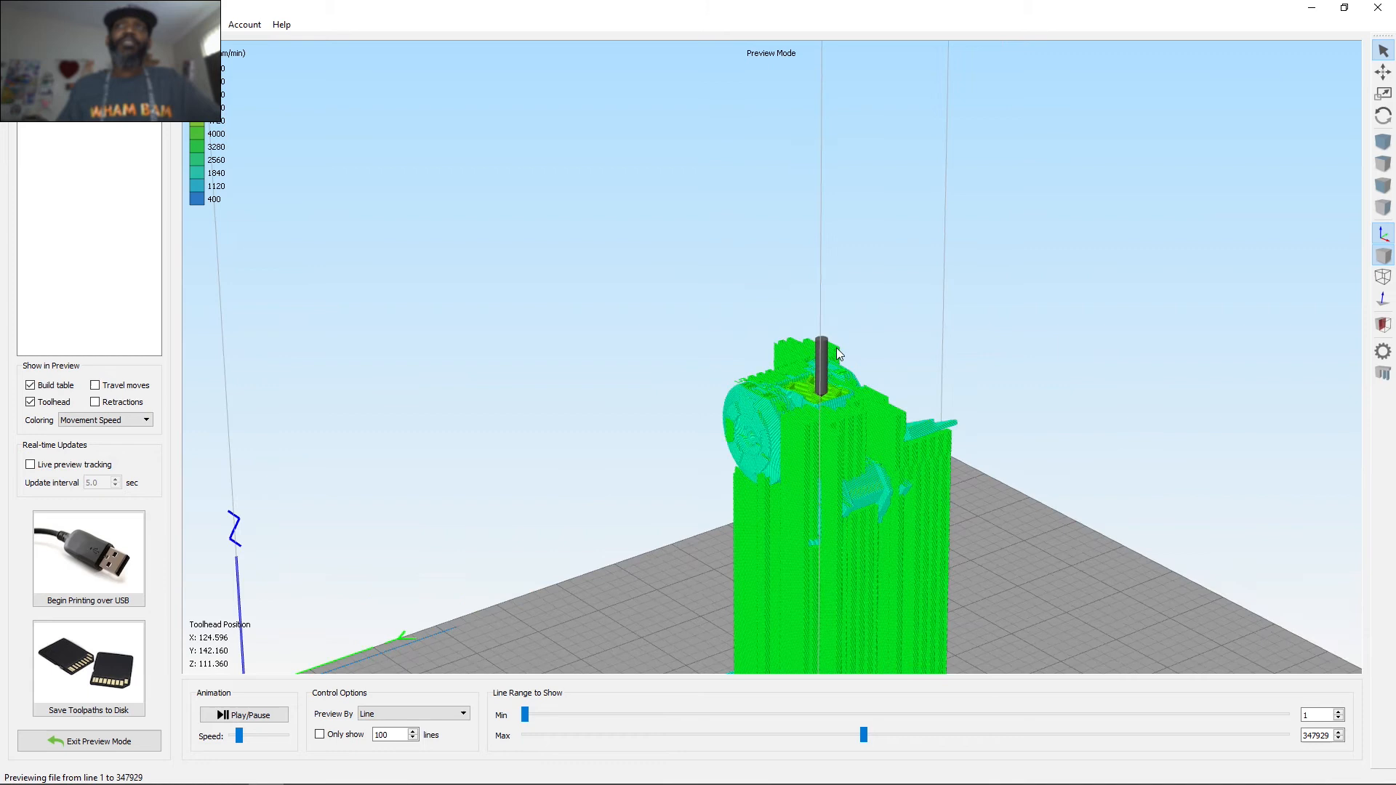
Move the toolpath preview back near its beginning to examine the base layers, then exit the preview.
{"action": "left_click_drag", "start_coordinate": [869, 739], "coordinate": [540, 723]}
{"action": "left_click_drag", "start_coordinate": [823, 477], "coordinate": [790, 339]}
{"action": "left_click_drag", "start_coordinate": [541, 735], "coordinate": [725, 199]}
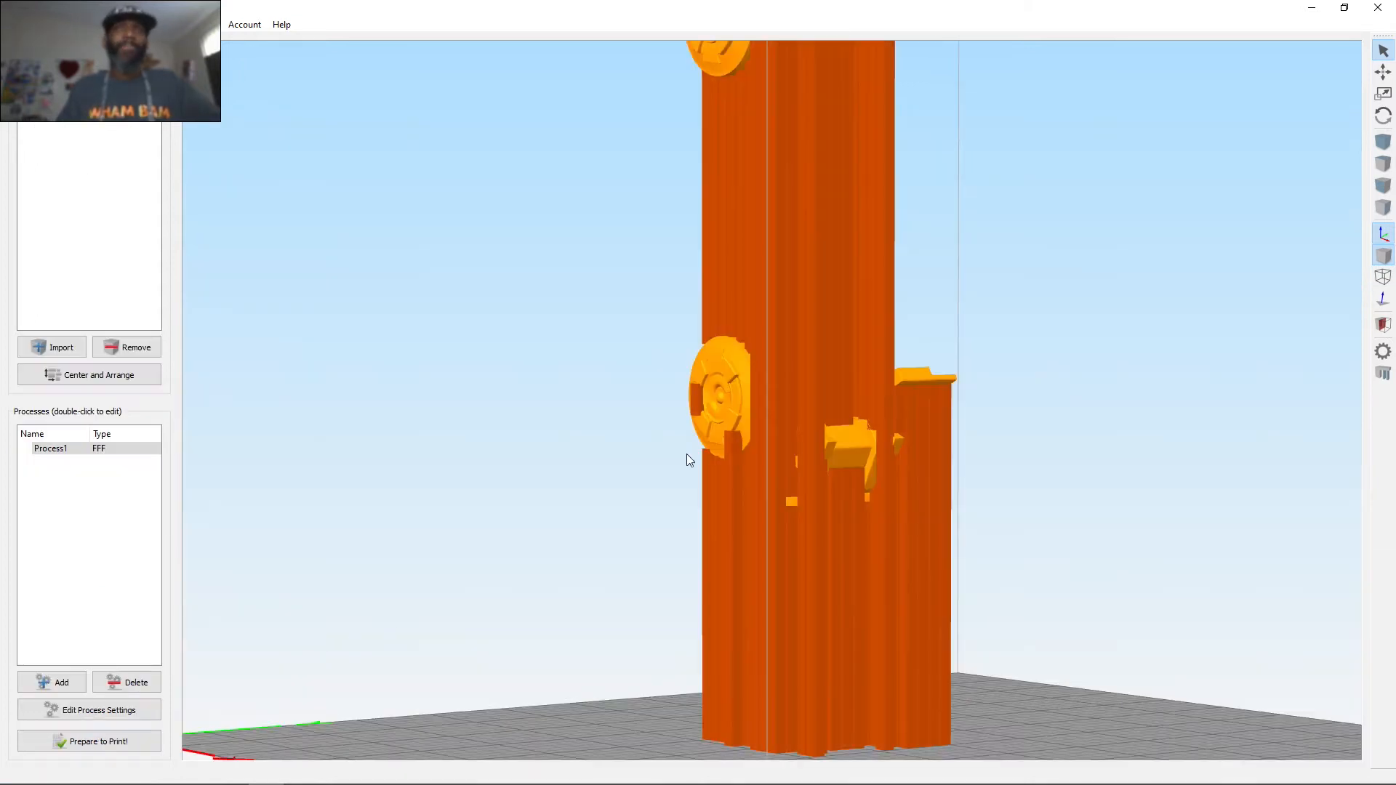
Open the saved bow factory file from the recent projects and bring its existing supports into close view.
{"action": "left_click", "coordinate": [7, 24]}
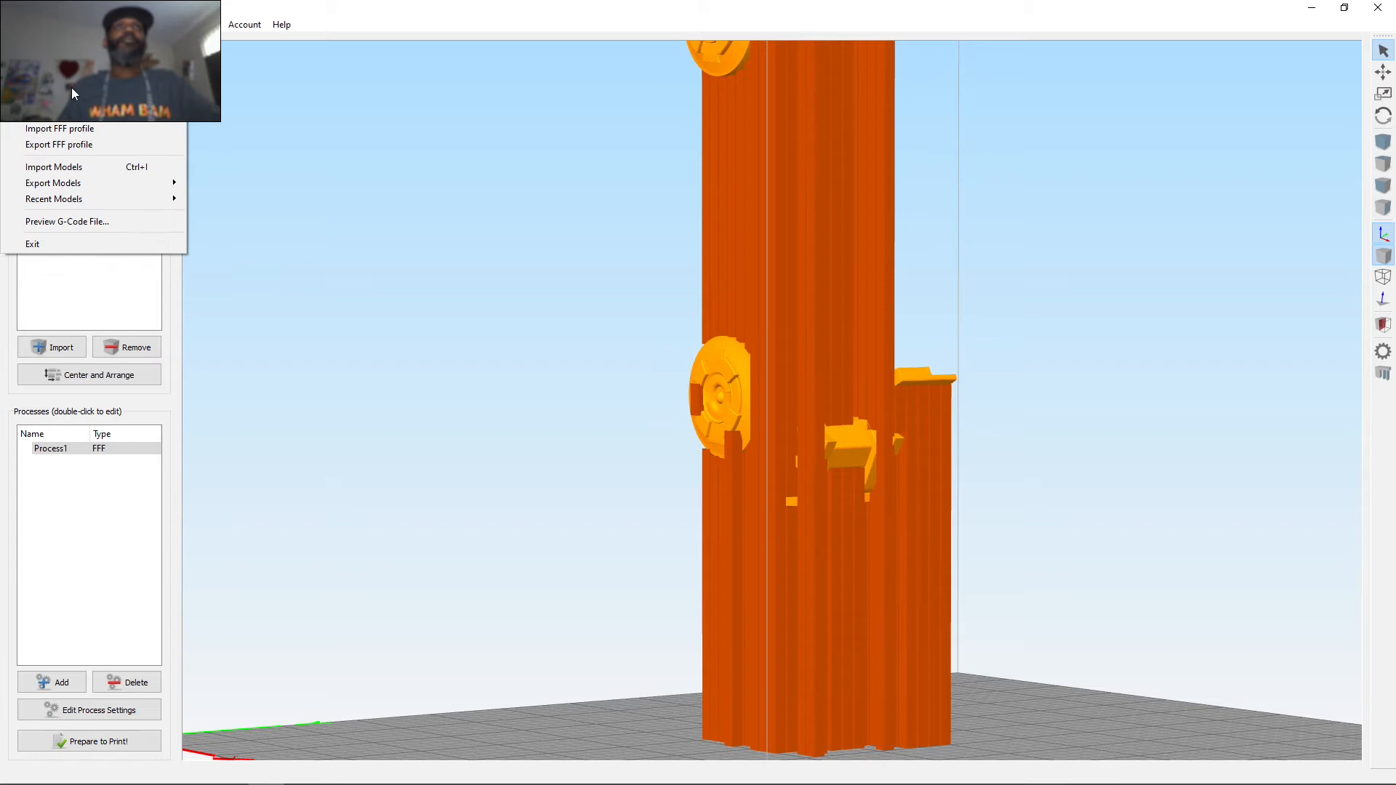
{"action": "mouse_move", "coordinate": [92, 98]}
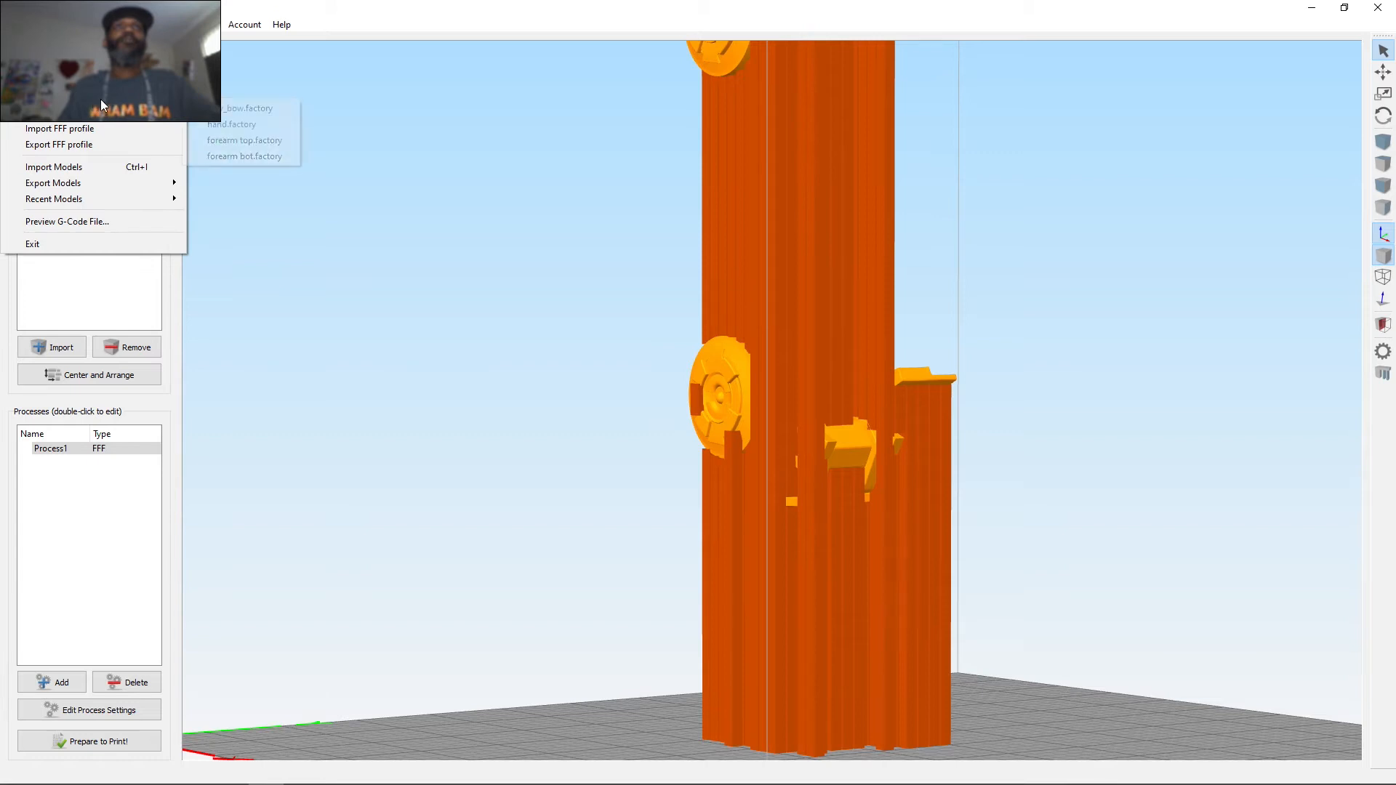
{"action": "left_click", "coordinate": [248, 107]}
{"action": "left_click", "coordinate": [761, 417]}
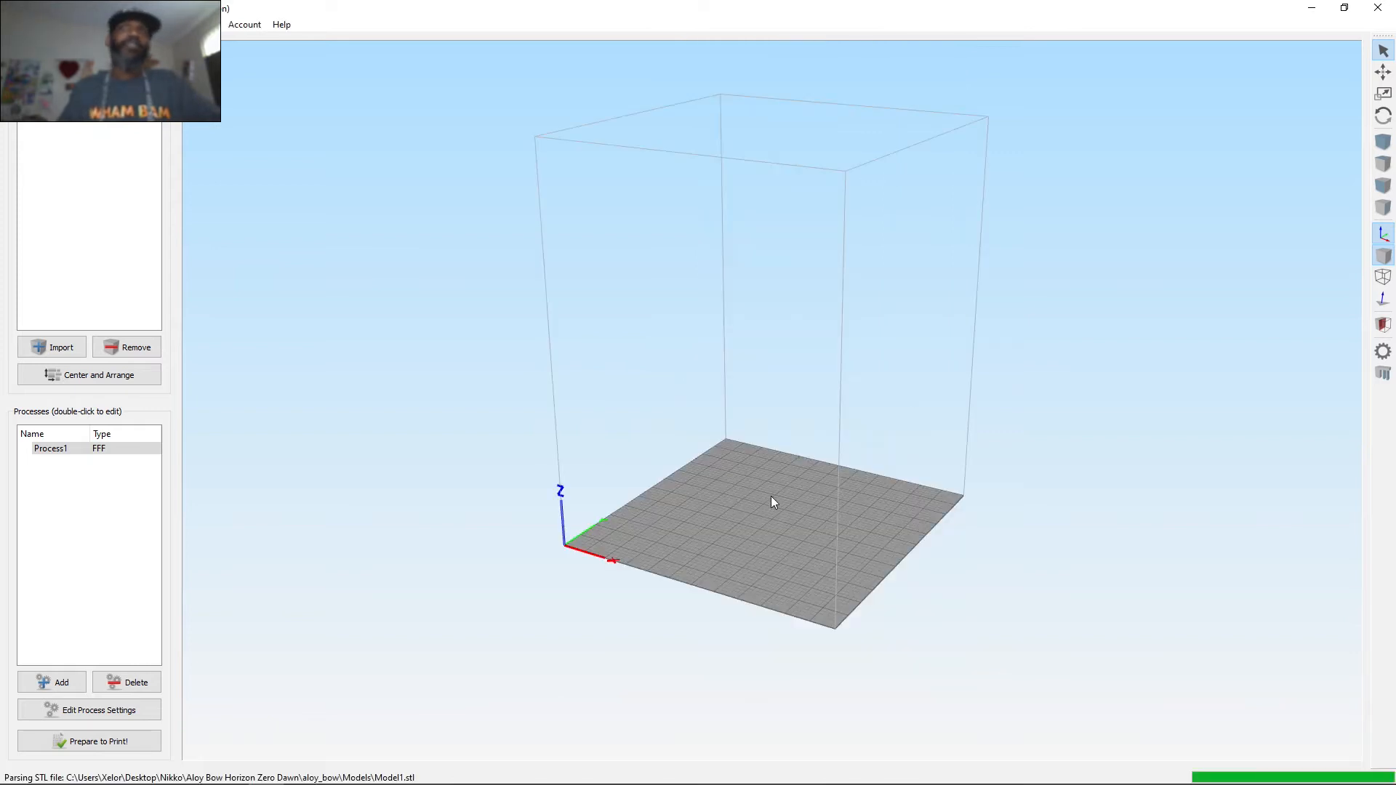
{"action": "left_click_drag", "start_coordinate": [848, 457], "coordinate": [692, 386]}
{"action": "scroll", "coordinate": [745, 445], "scroll_direction": "up", "scroll_amount": 6}
{"action": "left_click_drag", "start_coordinate": [739, 437], "coordinate": [689, 424]}
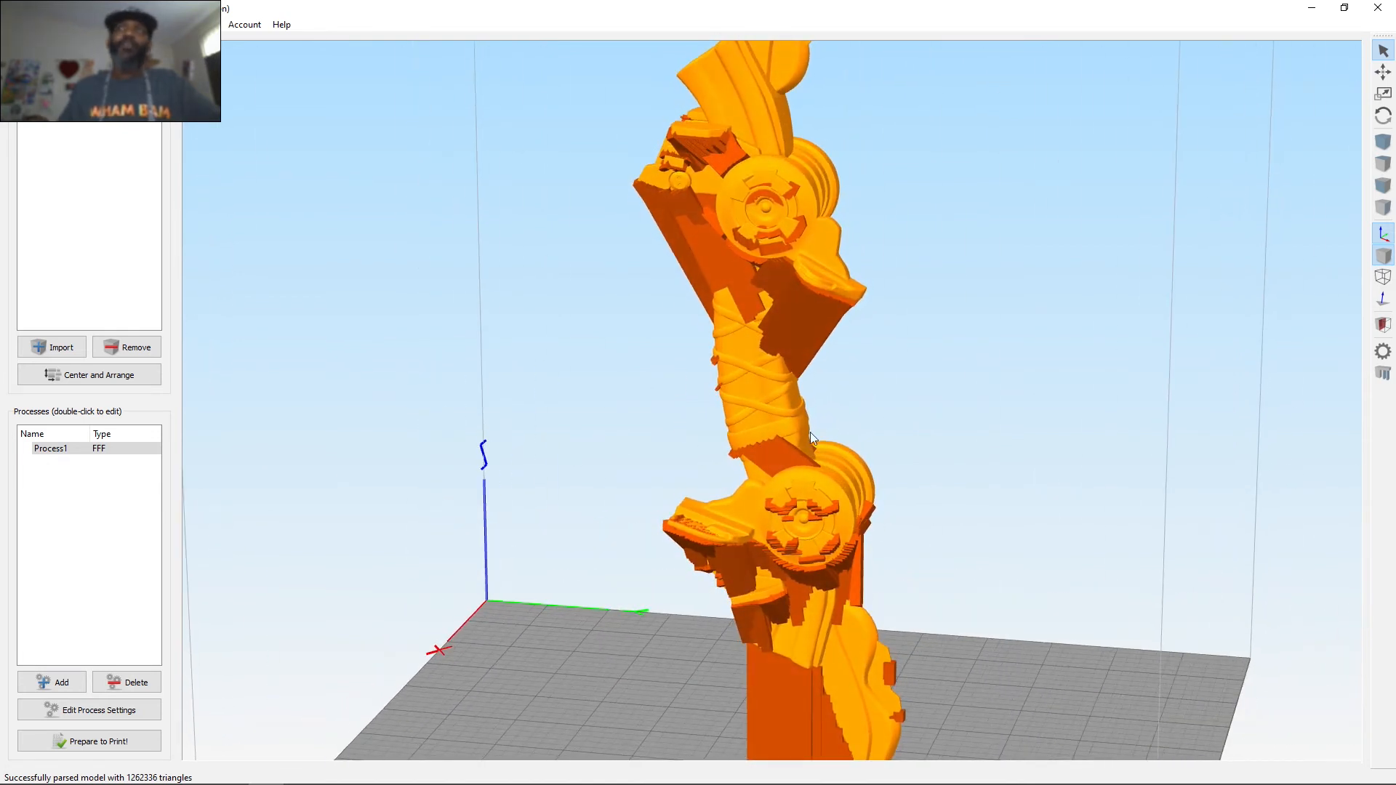
Set the bow model's Y rotation to 70 degrees.
{"action": "double_click", "coordinate": [759, 401]}
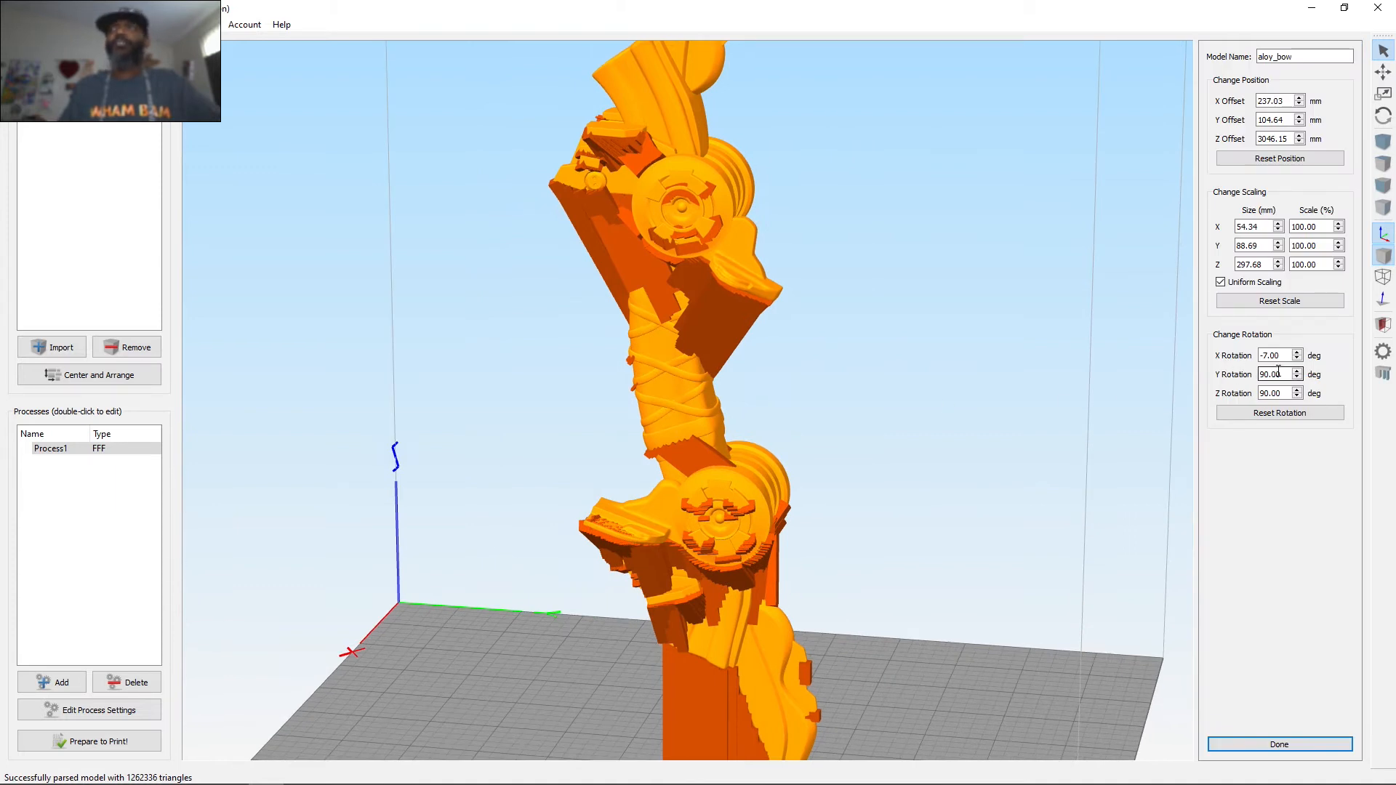
{"action": "left_click_drag", "start_coordinate": [1262, 373], "coordinate": [1257, 382]}
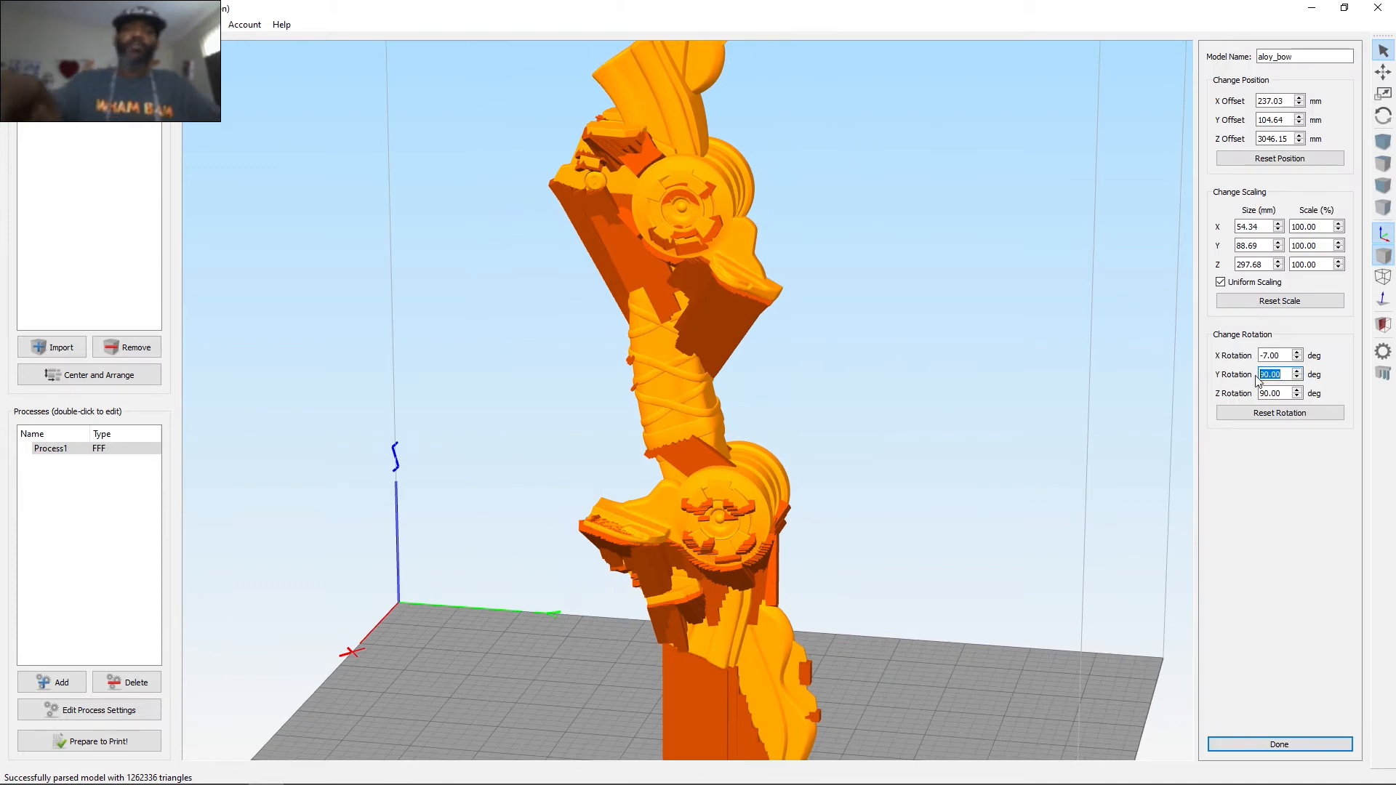
{"action": "type", "text": "70"}
{"action": "key", "text": "Return"}
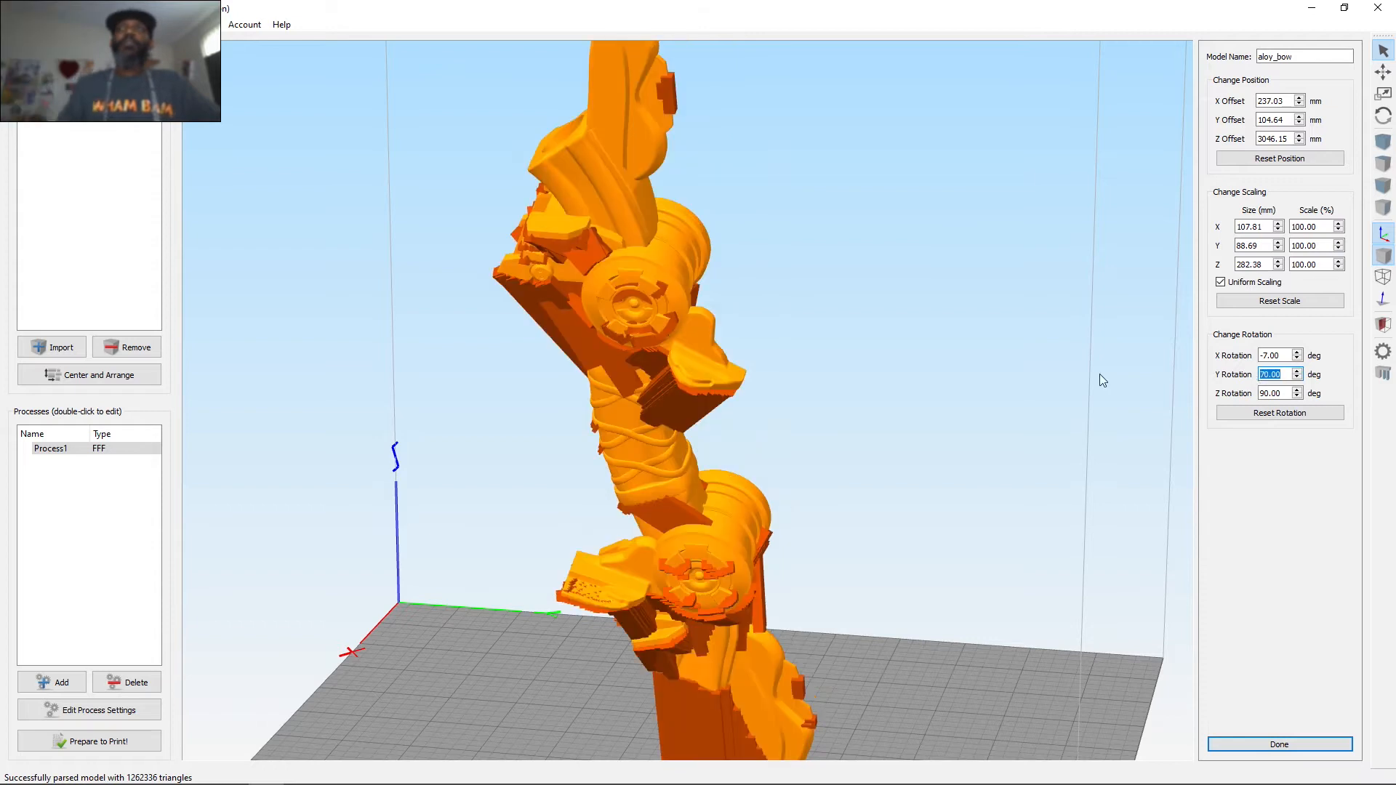
Examine the supports around the bow's upper hub and set the model's Y rotation to 77 degrees.
{"action": "left_click_drag", "start_coordinate": [567, 407], "coordinate": [459, 214]}
{"action": "scroll", "coordinate": [460, 214], "scroll_direction": "up", "scroll_amount": 5}
{"action": "left_click_drag", "start_coordinate": [620, 322], "coordinate": [492, 281]}
{"action": "right_click_drag", "start_coordinate": [701, 327], "coordinate": [829, 462]}
{"action": "left_click_drag", "start_coordinate": [765, 291], "coordinate": [897, 347]}
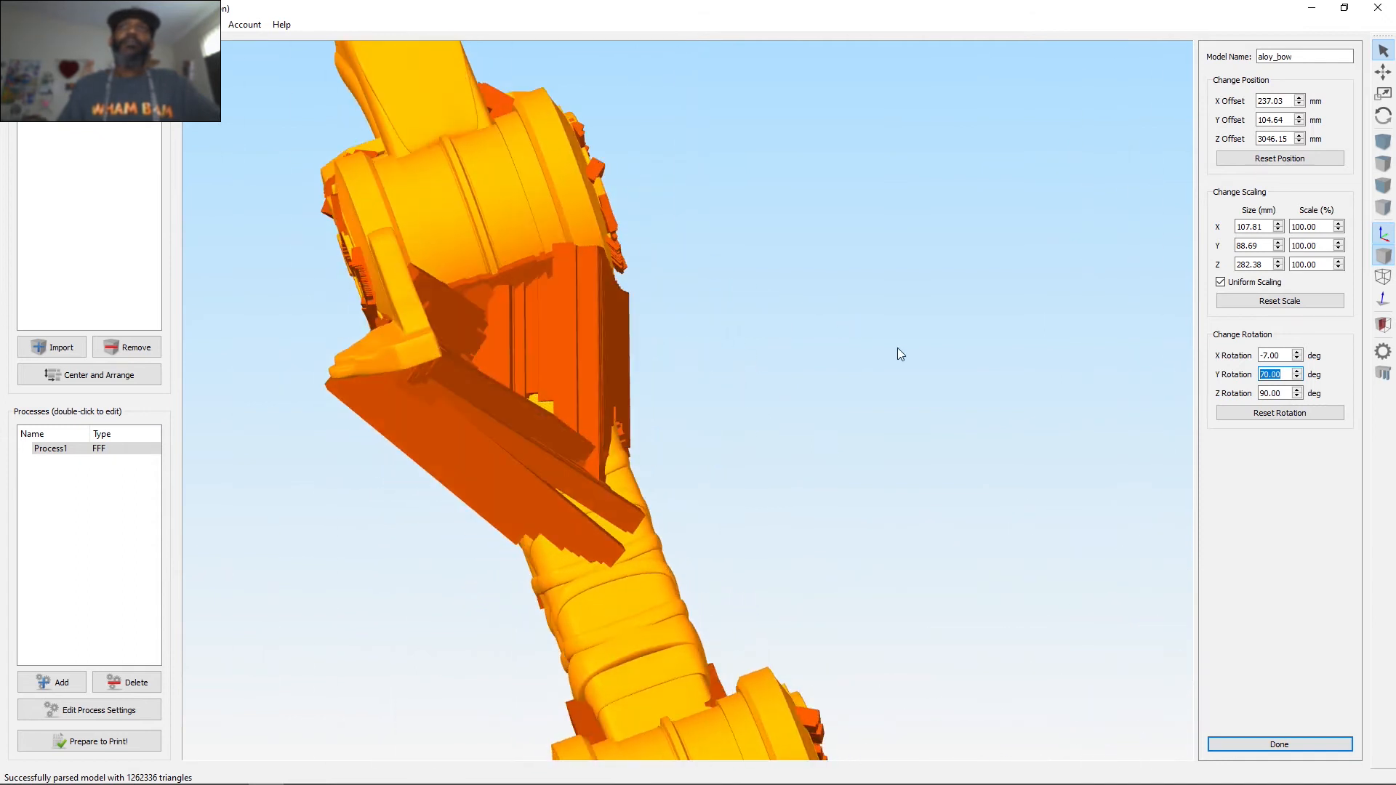
{"action": "left_click", "coordinate": [1297, 371]}
{"action": "left_click", "coordinate": [1297, 372]}
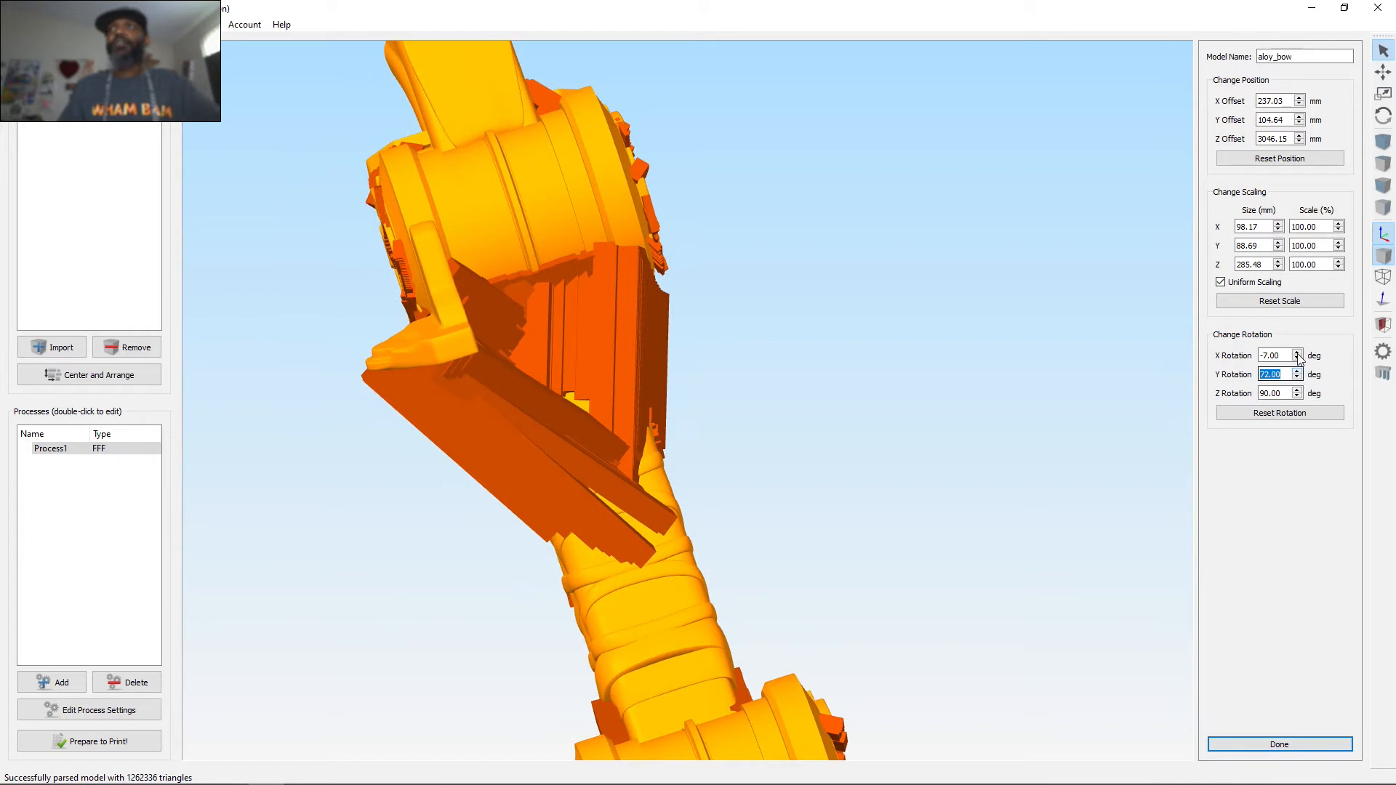
{"action": "key", "text": "Up"}
{"action": "key", "text": "Up"}
{"action": "key", "text": "Up"}
{"action": "key", "text": "Up"}
{"action": "key", "text": "Up"}
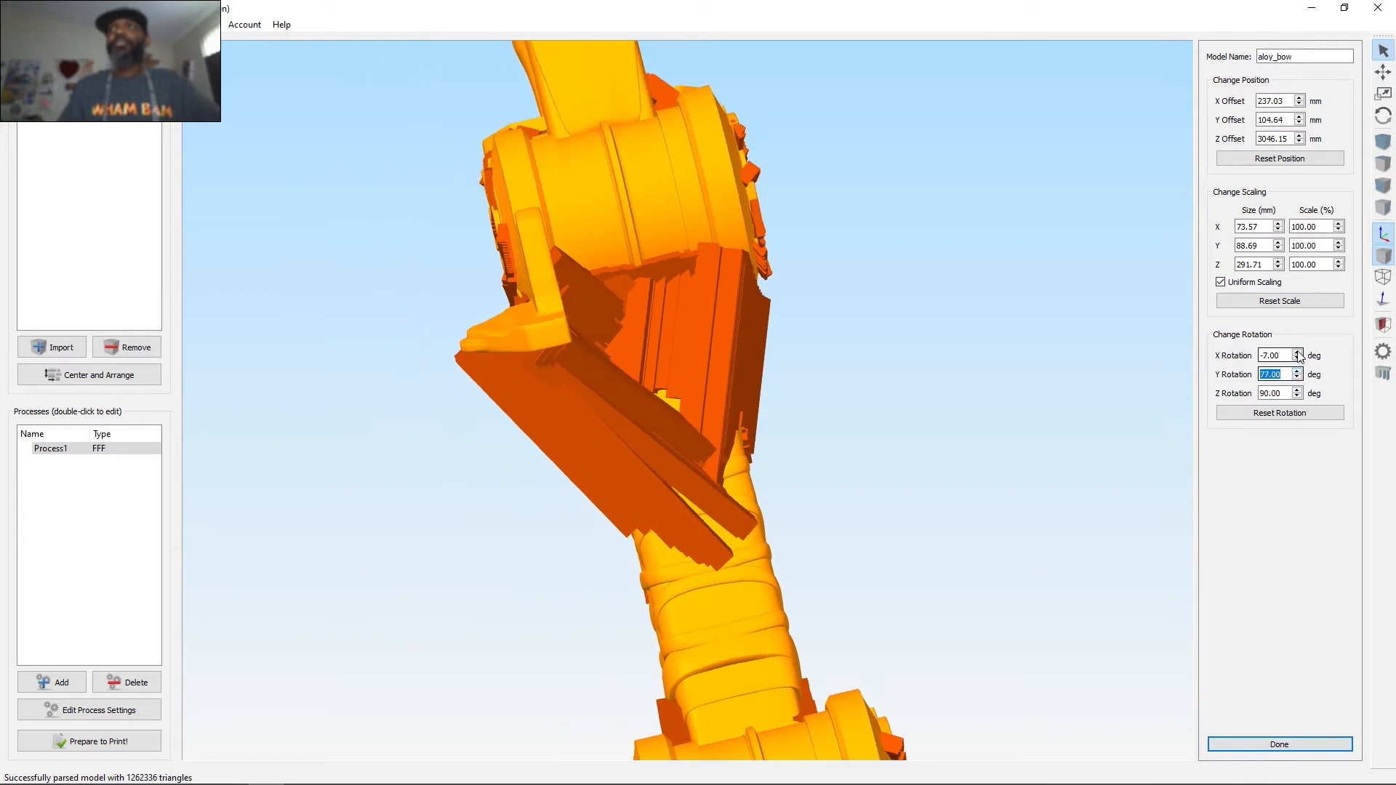
Set the bow model's X rotation to 7 degrees and check the supports around the upper hub.
{"action": "left_click", "coordinate": [1298, 353]}
{"action": "left_click", "coordinate": [1297, 353]}
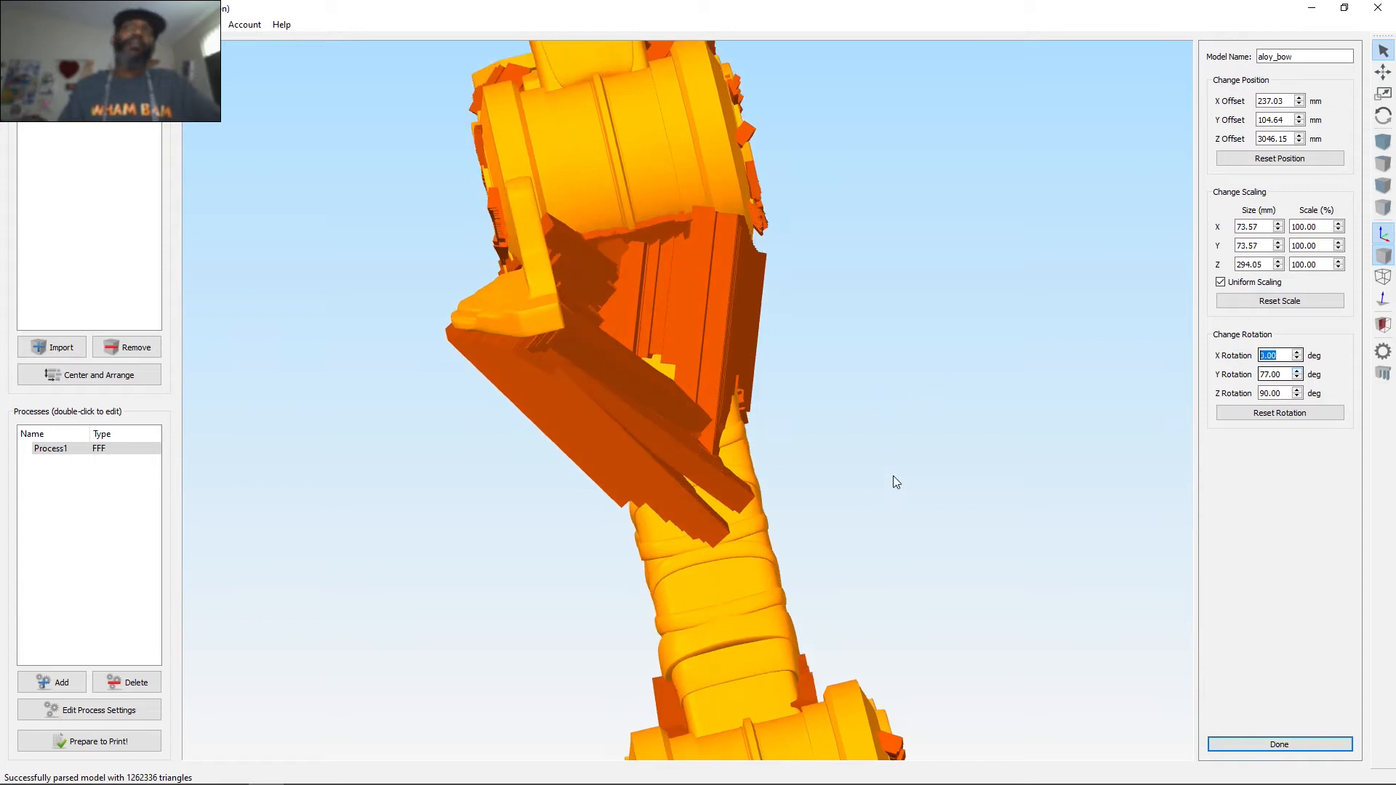
{"action": "left_click_drag", "start_coordinate": [893, 475], "coordinate": [910, 514]}
{"action": "scroll", "coordinate": [910, 513], "scroll_direction": "down", "scroll_amount": 4}
{"action": "left_click_drag", "start_coordinate": [522, 467], "coordinate": [782, 439]}
{"action": "scroll", "coordinate": [738, 451], "scroll_direction": "up", "scroll_amount": 5}
{"action": "left_click_drag", "start_coordinate": [812, 487], "coordinate": [702, 326]}
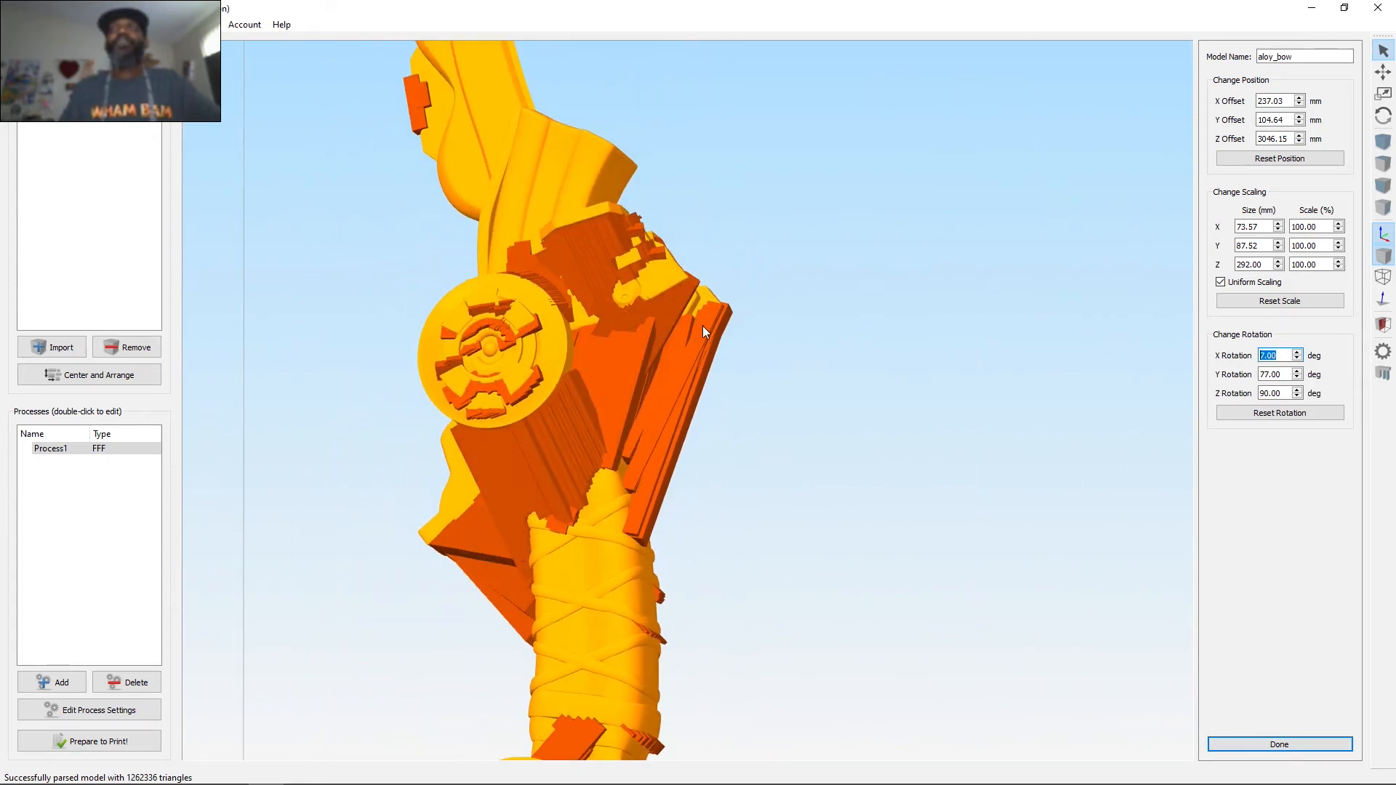
Start manual placement of new support structures and drop the tilted bow onto the build plate.
{"action": "left_click", "coordinate": [1382, 374]}
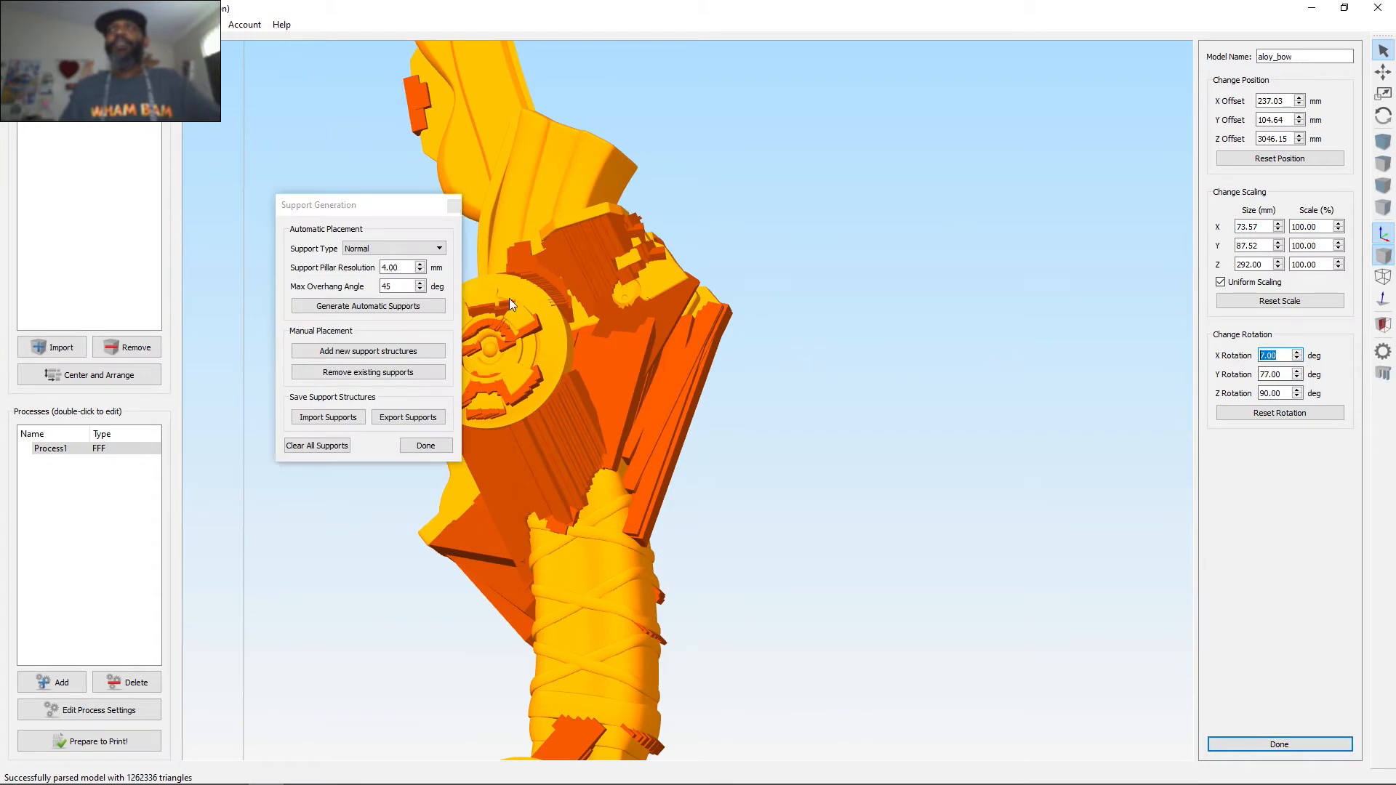
{"action": "left_click", "coordinate": [362, 352]}
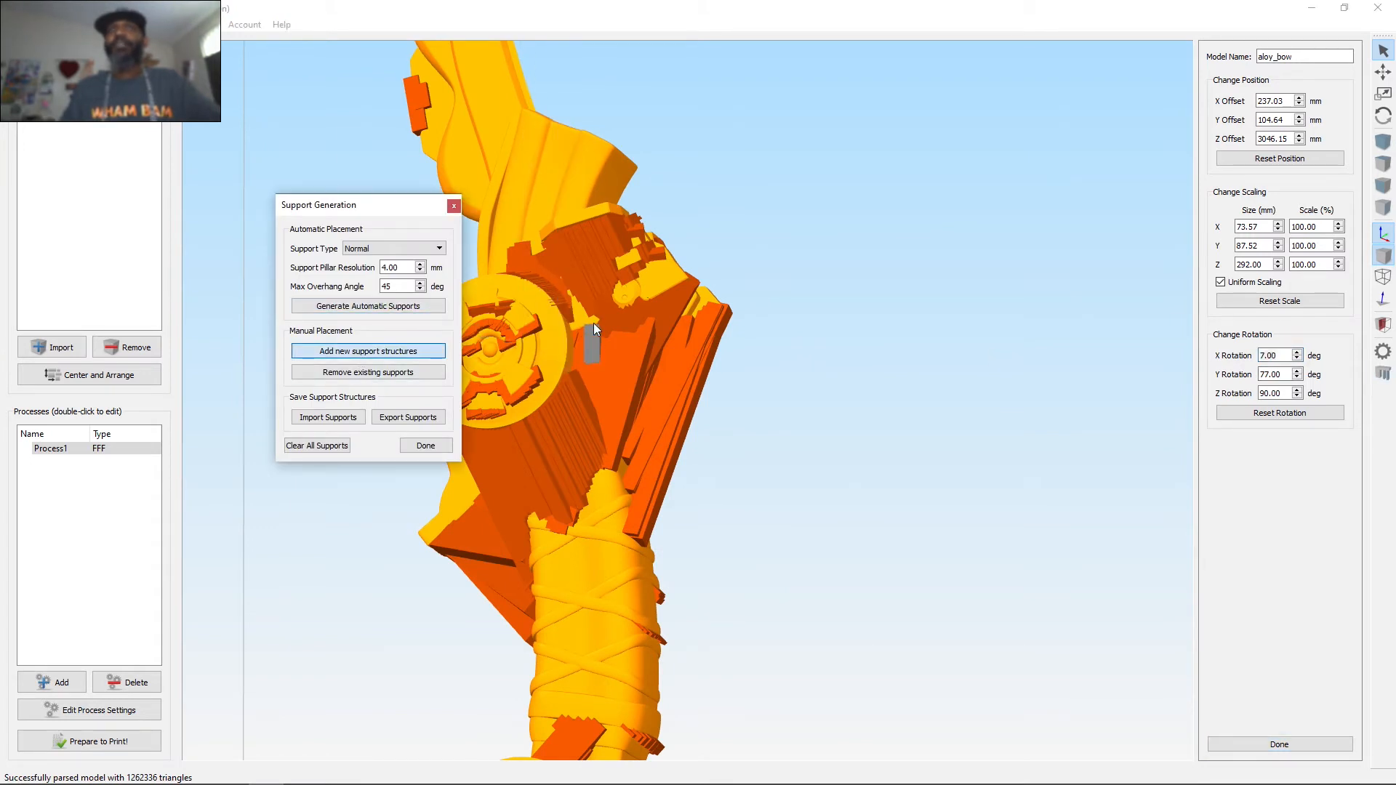
{"action": "left_click_drag", "start_coordinate": [847, 430], "coordinate": [630, 471]}
{"action": "scroll", "coordinate": [738, 455], "scroll_direction": "down", "scroll_amount": 9}
{"action": "scroll", "coordinate": [737, 478], "scroll_direction": "down", "scroll_amount": 3}
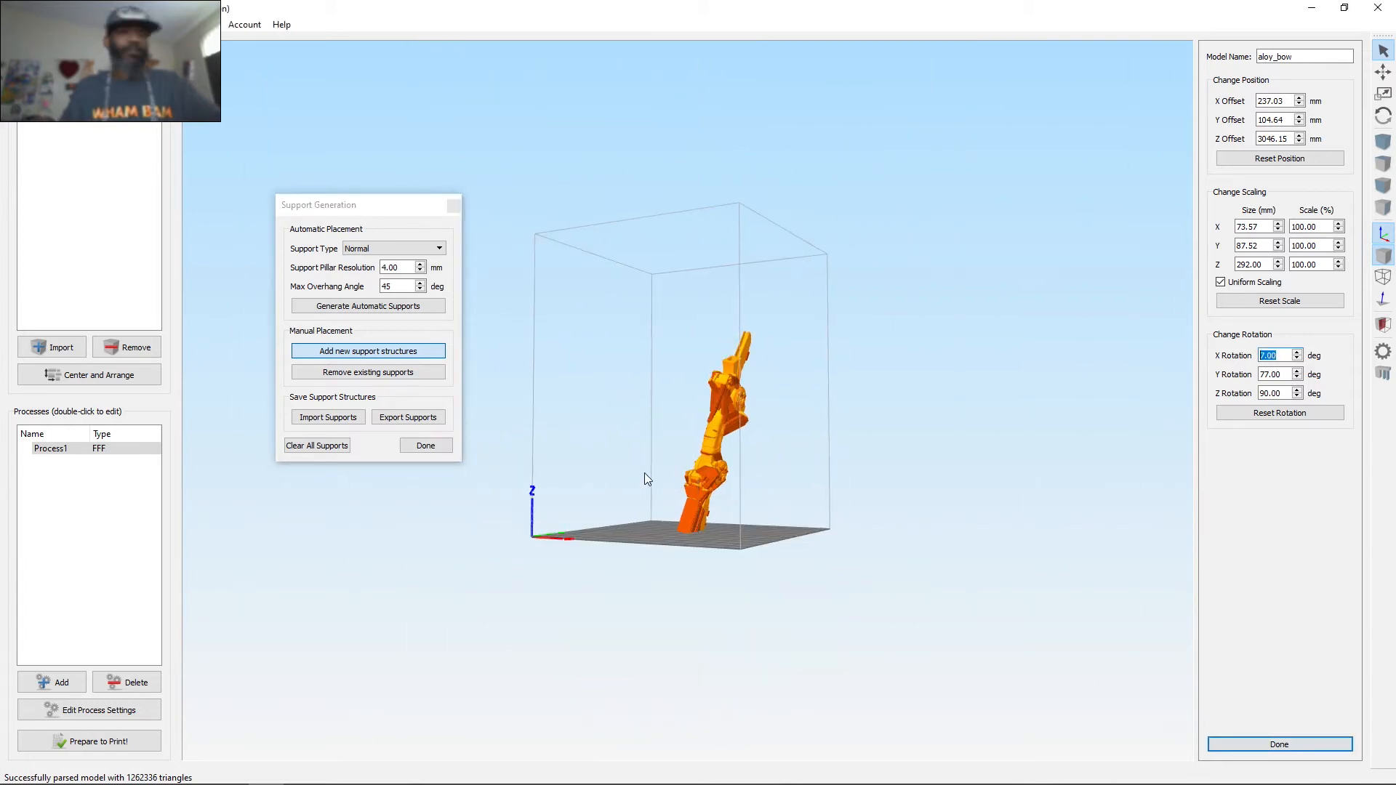
{"action": "double_click", "coordinate": [644, 473]}
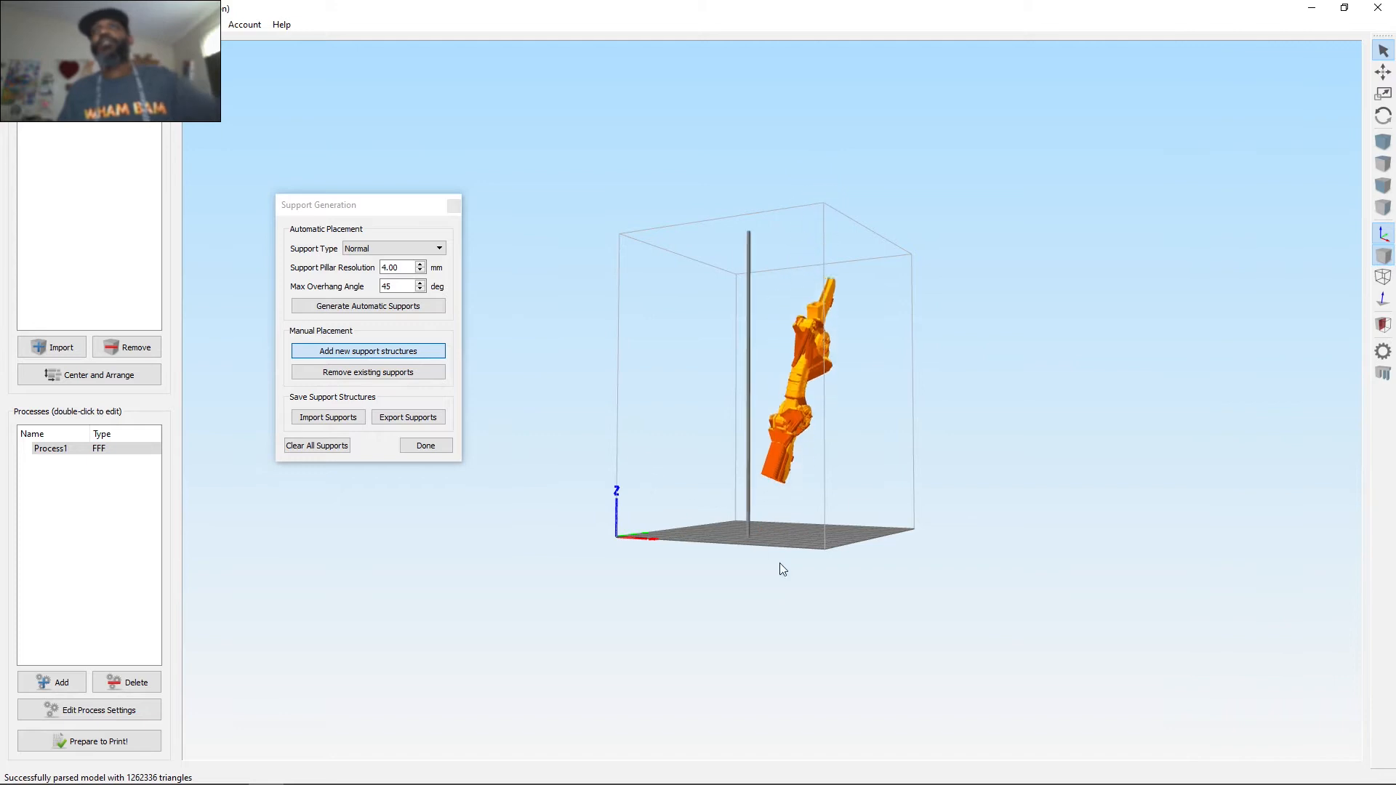
{"action": "scroll", "coordinate": [821, 481], "scroll_direction": "up", "scroll_amount": 1}
{"action": "scroll", "coordinate": [822, 481], "scroll_direction": "up", "scroll_amount": 4}
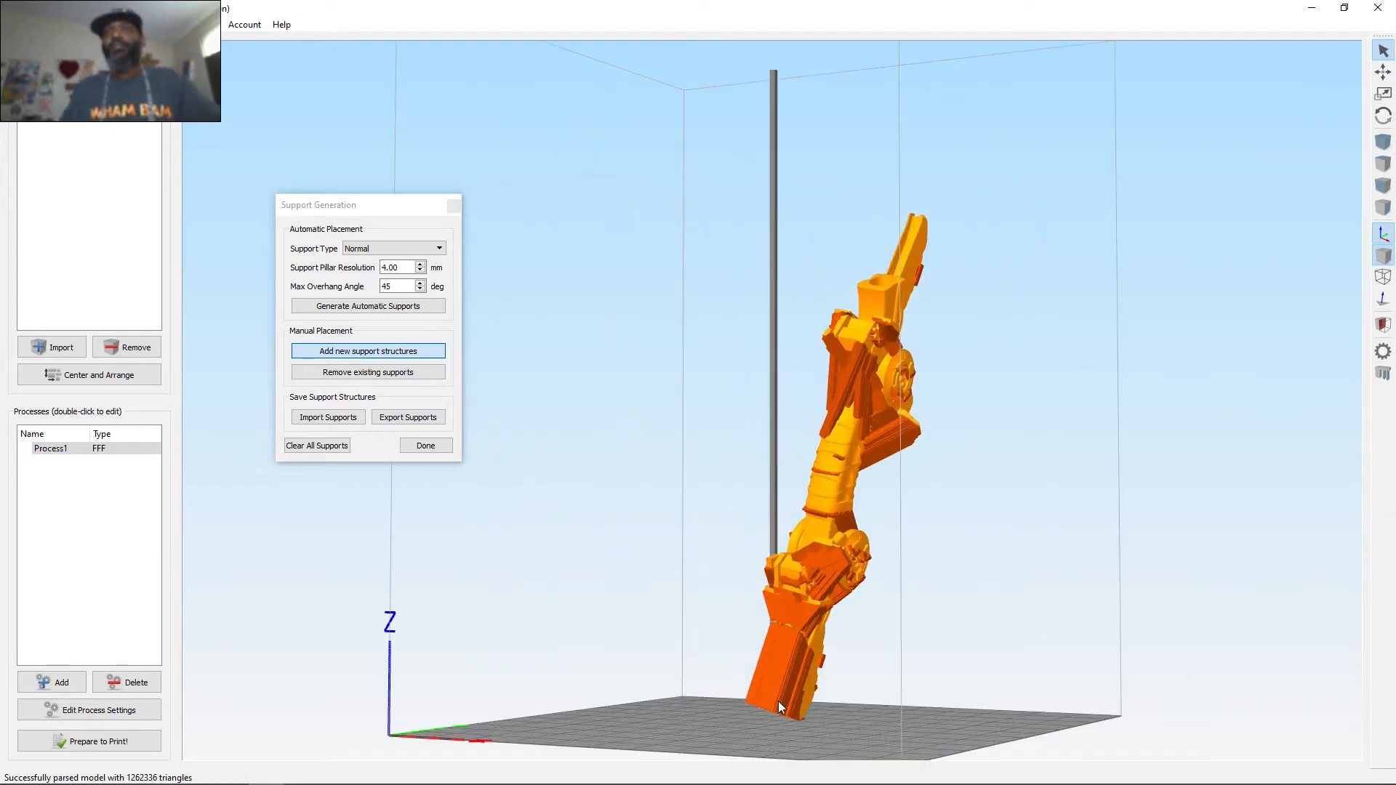
Remove the existing supports beneath the small protruding part beside the bow's upper hub.
{"action": "left_click_drag", "start_coordinate": [778, 707], "coordinate": [954, 451]}
{"action": "scroll", "coordinate": [919, 405], "scroll_direction": "up", "scroll_amount": 5}
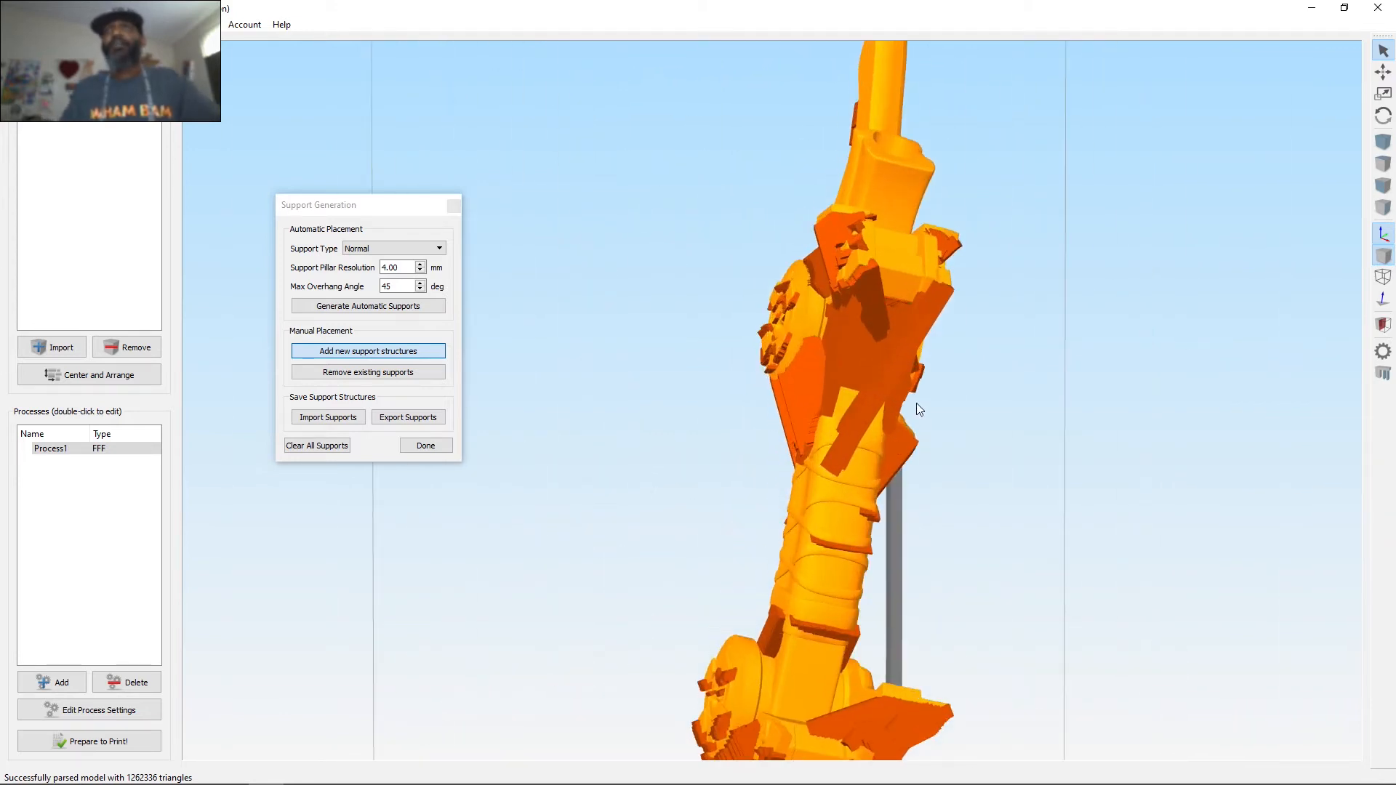
{"action": "scroll", "coordinate": [824, 474], "scroll_direction": "up", "scroll_amount": 5}
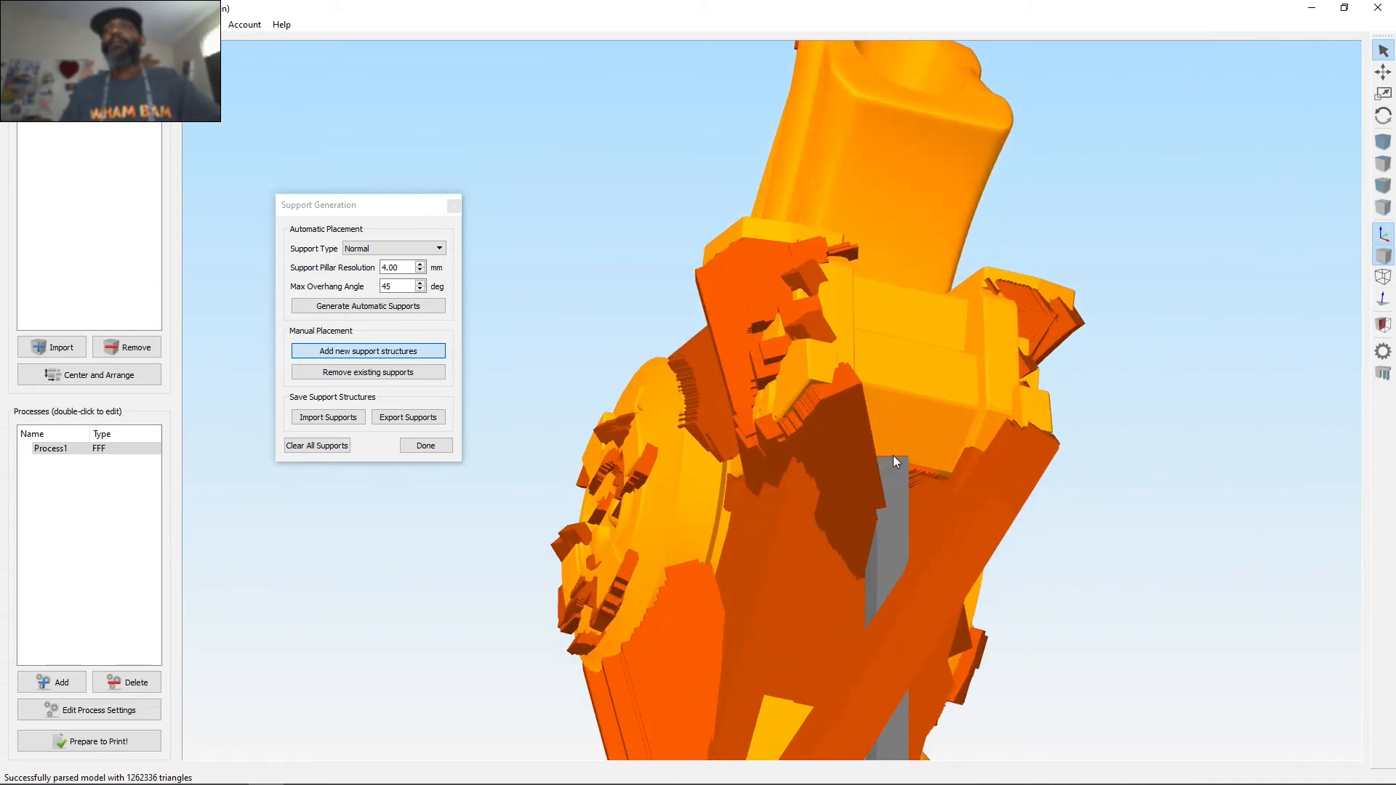
{"action": "left_click_drag", "start_coordinate": [1026, 503], "coordinate": [960, 335]}
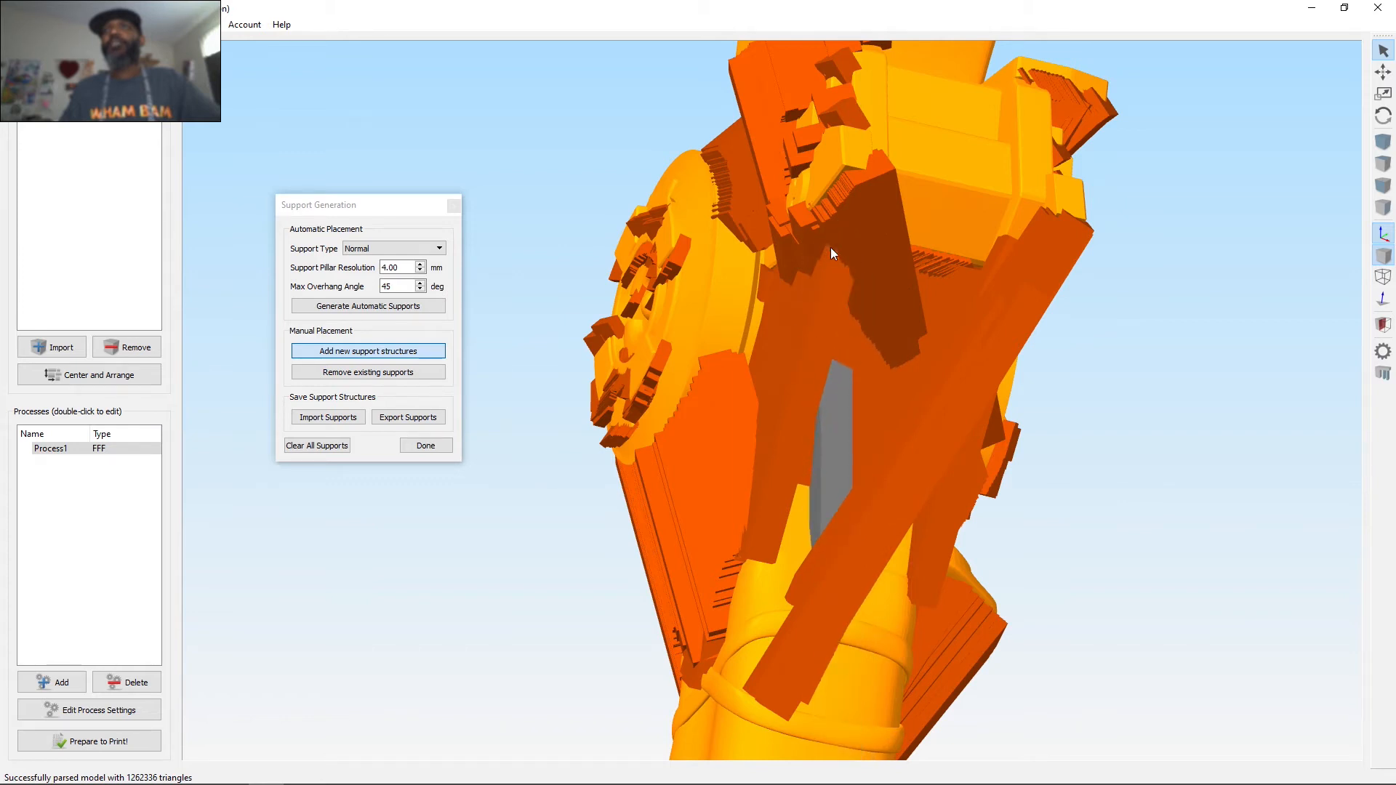
{"action": "scroll", "coordinate": [839, 239], "scroll_direction": "down", "scroll_amount": 3}
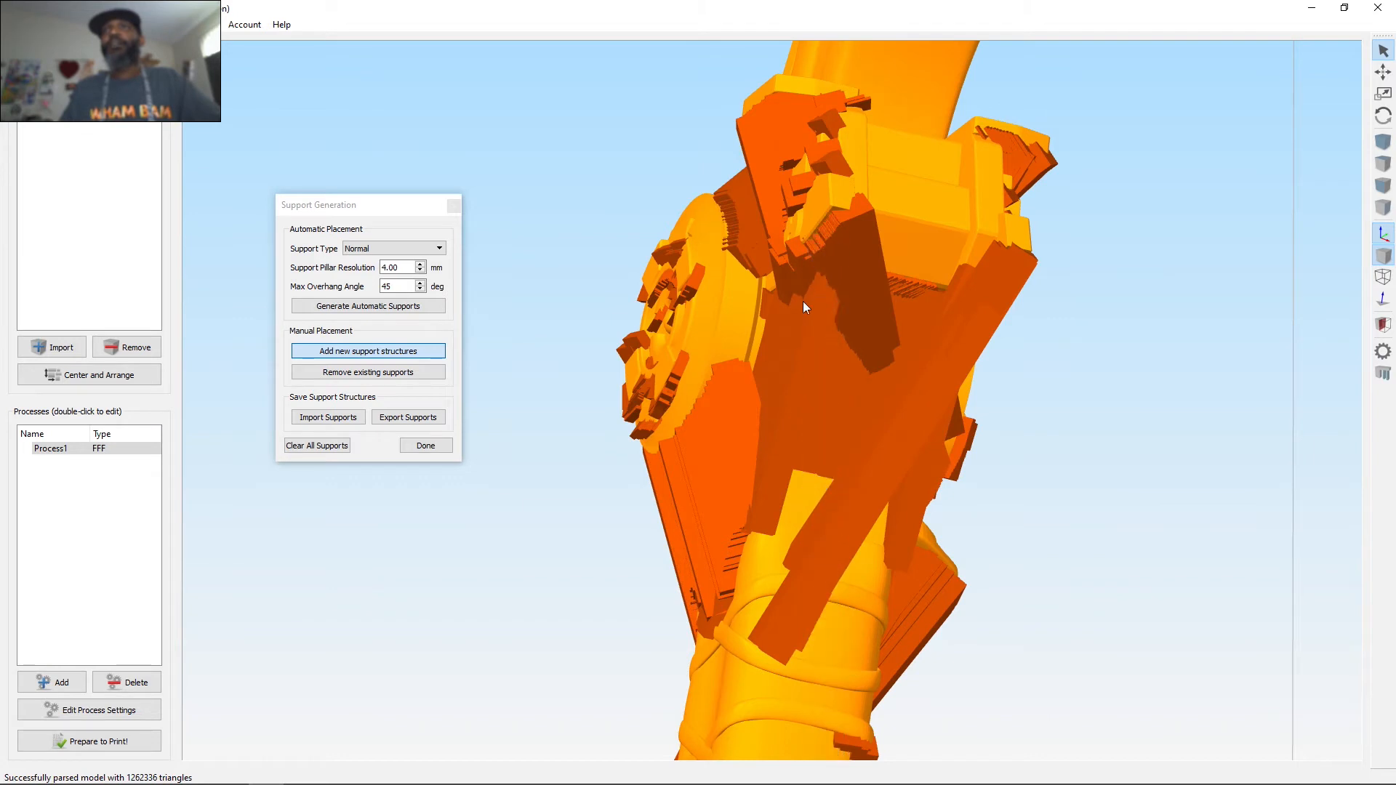
{"action": "left_click", "coordinate": [368, 371]}
{"action": "left_click_drag", "start_coordinate": [727, 364], "coordinate": [800, 323]}
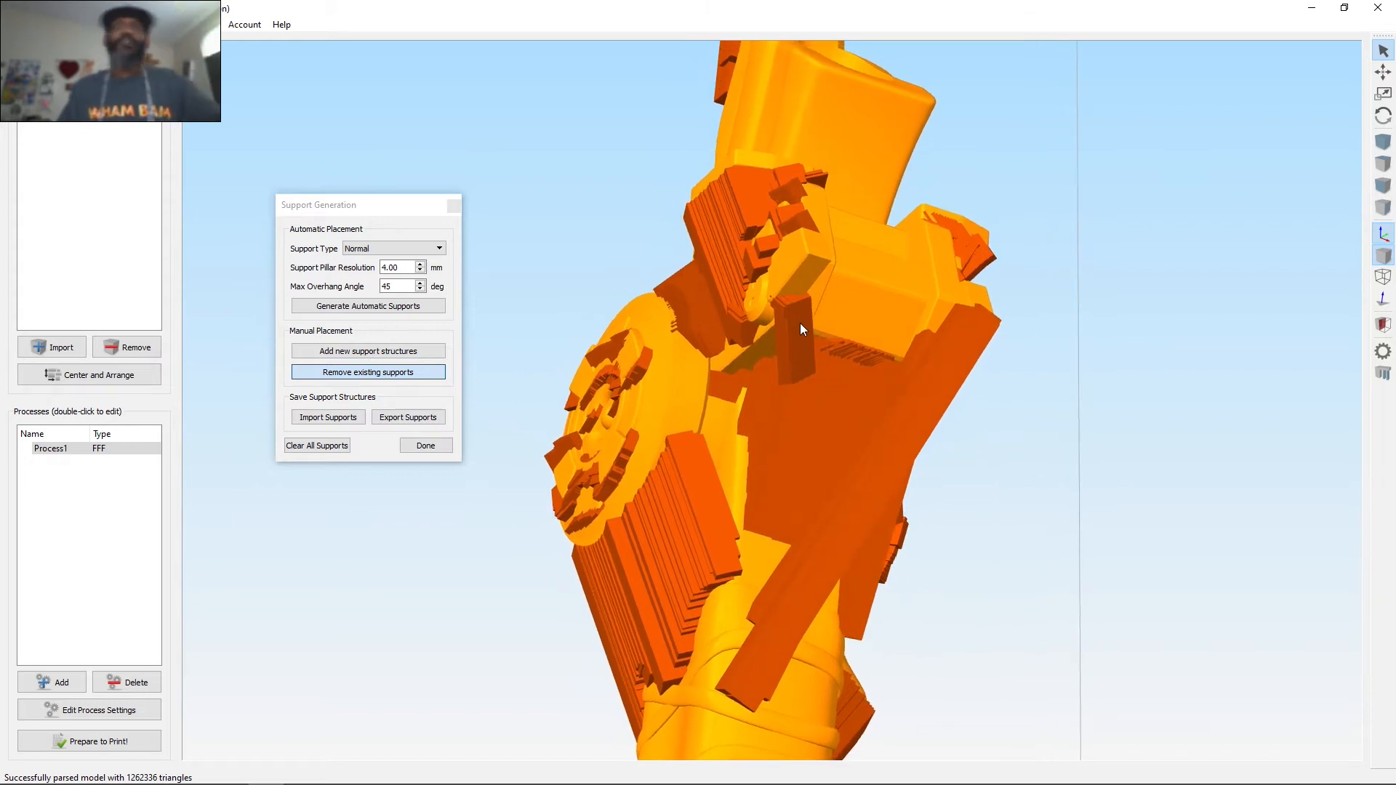
{"action": "scroll", "coordinate": [820, 358], "scroll_direction": "up", "scroll_amount": 2}
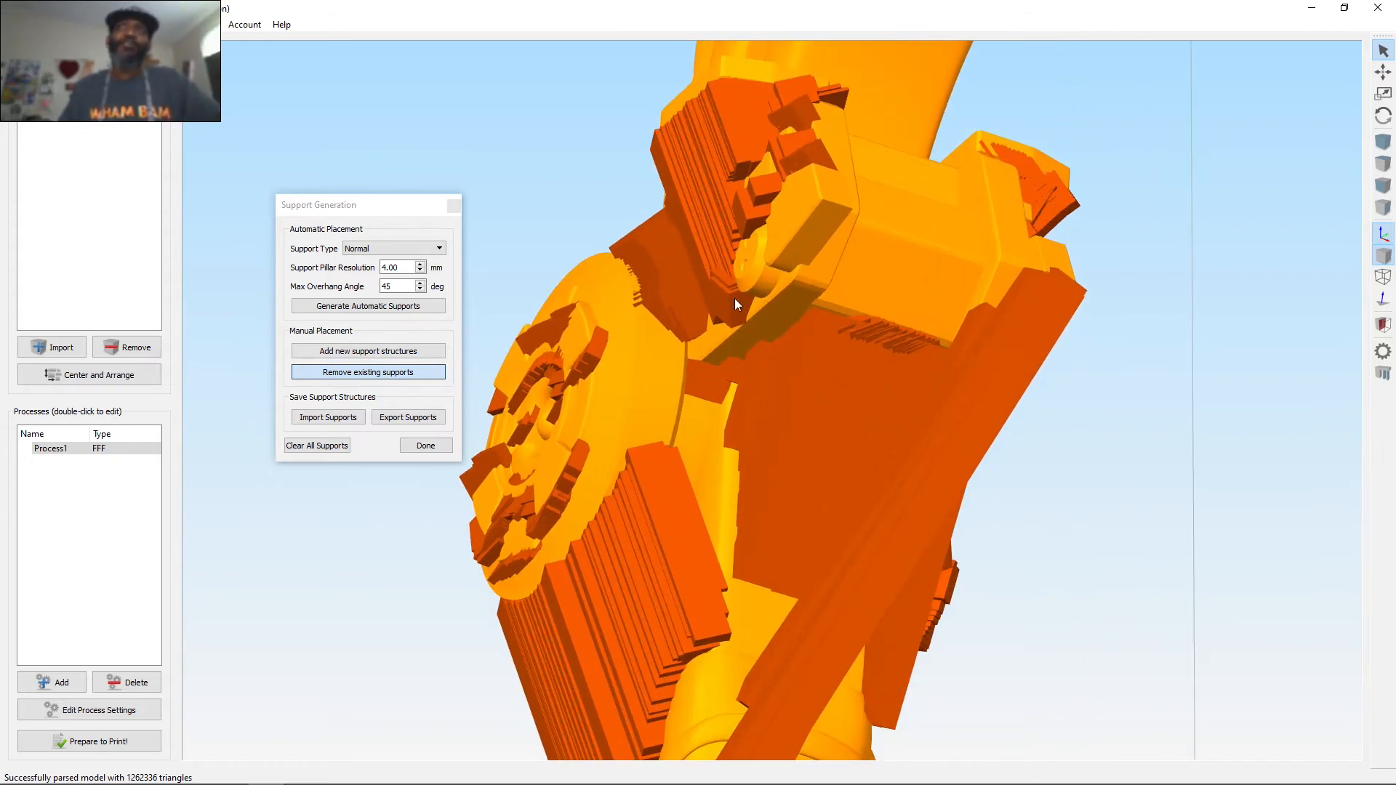
{"action": "scroll", "coordinate": [740, 295], "scroll_direction": "up", "scroll_amount": 1}
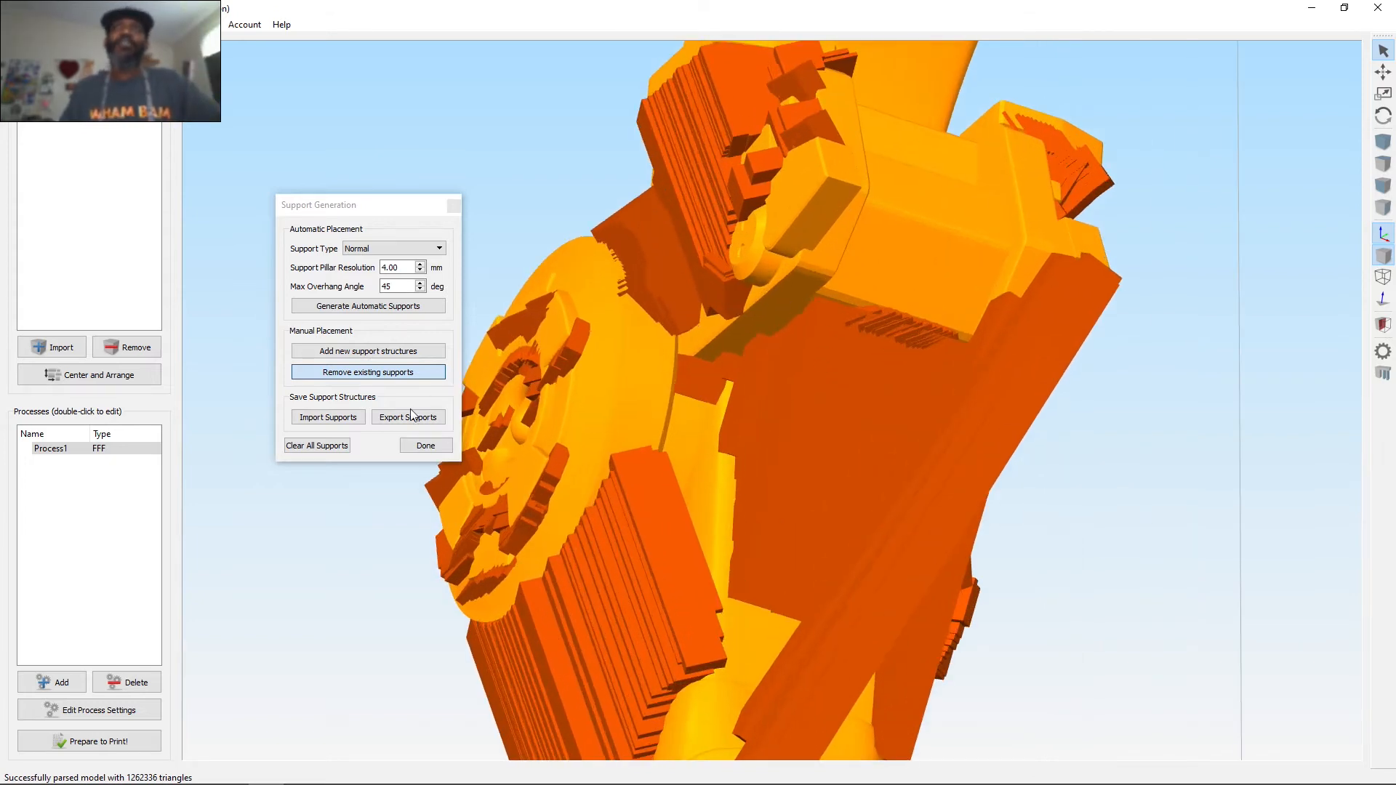
Add new support pillars beneath the protruding part beside the upper hub, and finish the support editing.
{"action": "left_click", "coordinate": [368, 355]}
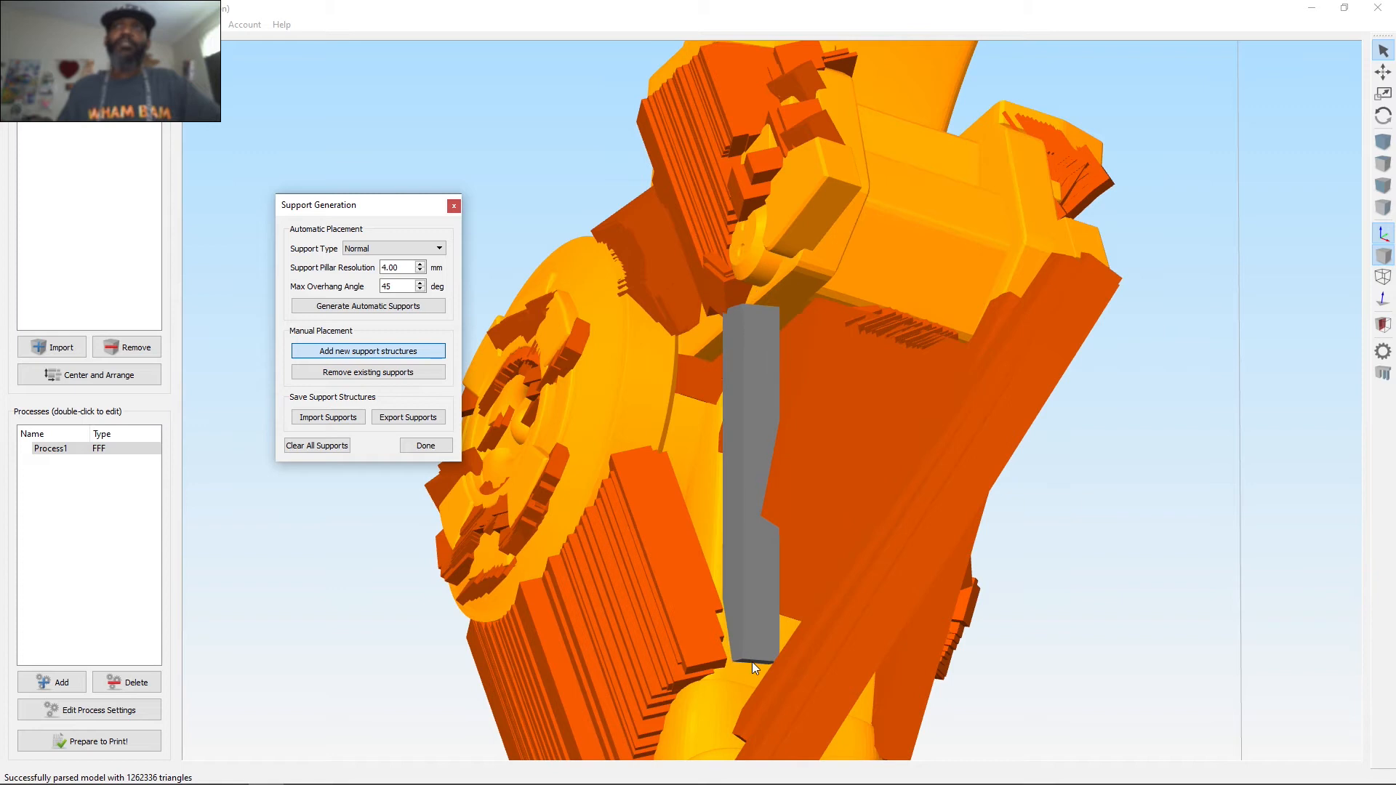
{"action": "scroll", "coordinate": [752, 661], "scroll_direction": "down", "scroll_amount": 10}
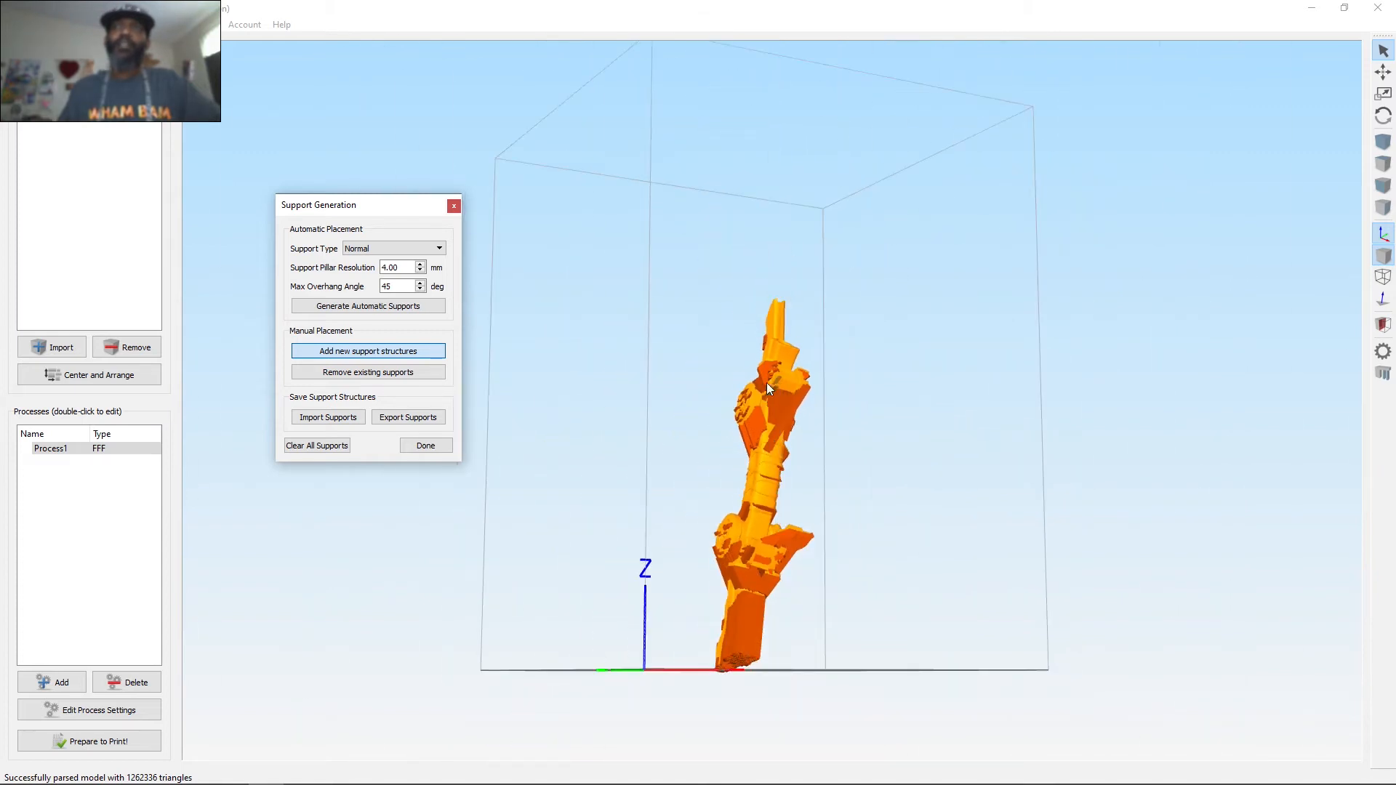
{"action": "scroll", "coordinate": [759, 448], "scroll_direction": "up", "scroll_amount": 5}
{"action": "scroll", "coordinate": [759, 448], "scroll_direction": "up", "scroll_amount": 2}
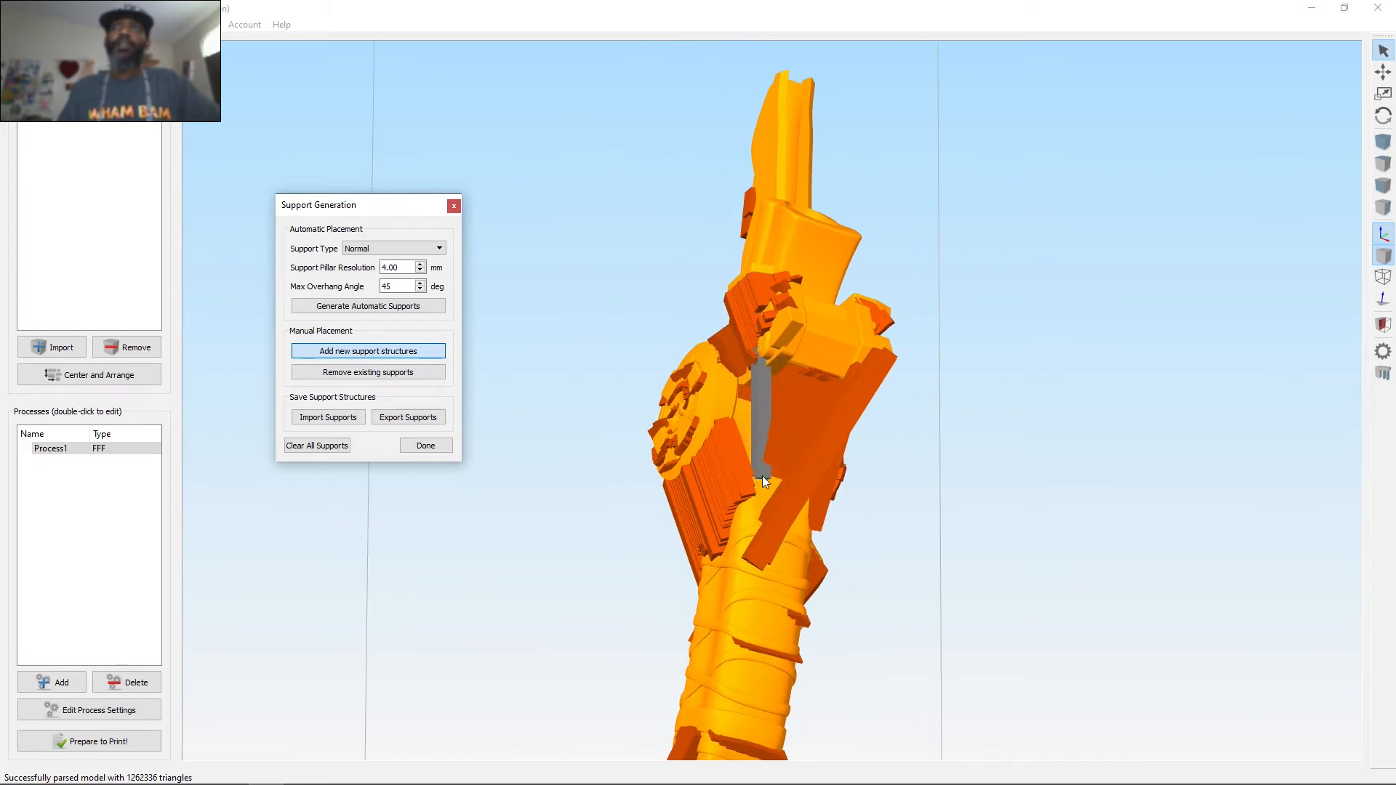
{"action": "left_click", "coordinate": [758, 375]}
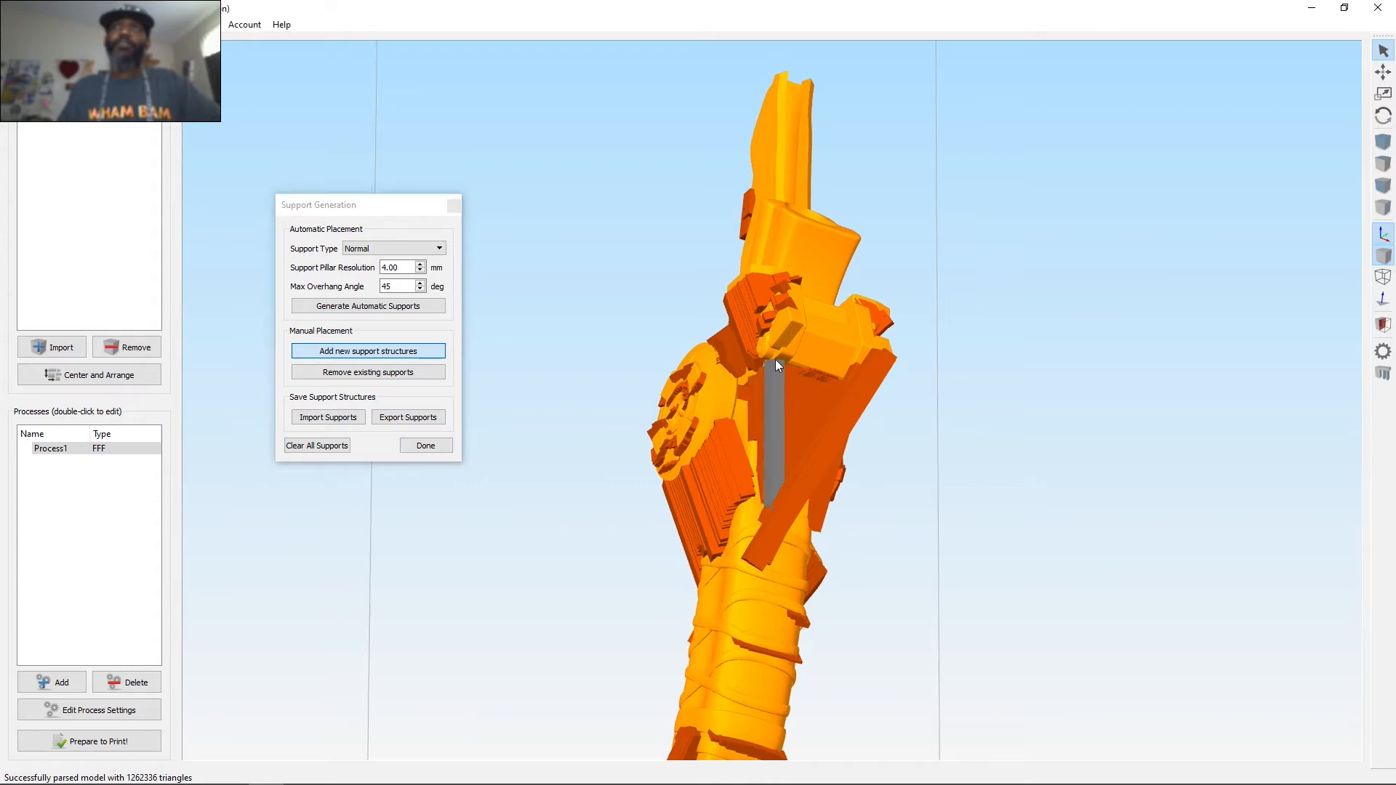
{"action": "scroll", "coordinate": [743, 466], "scroll_direction": "down", "scroll_amount": 5}
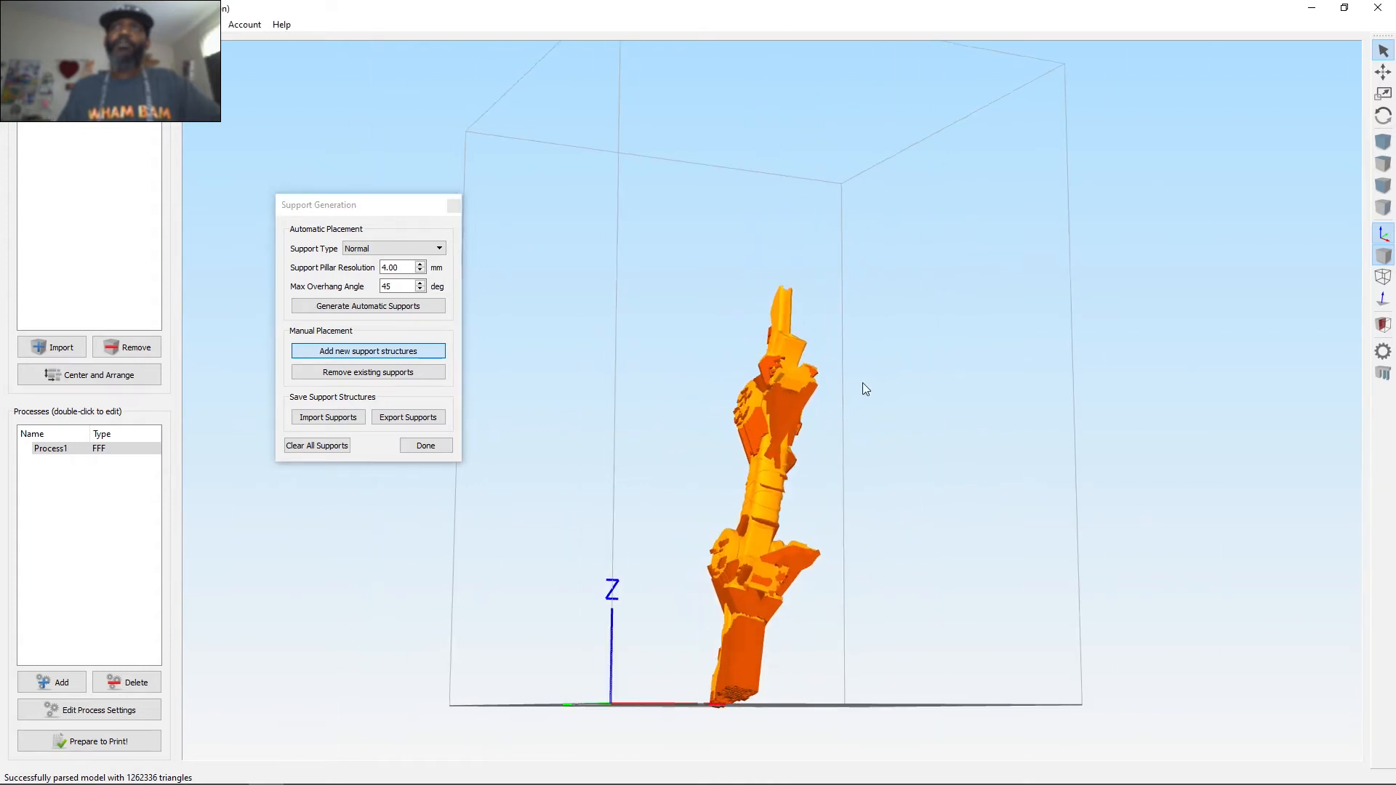
{"action": "left_click_drag", "start_coordinate": [862, 384], "coordinate": [805, 419]}
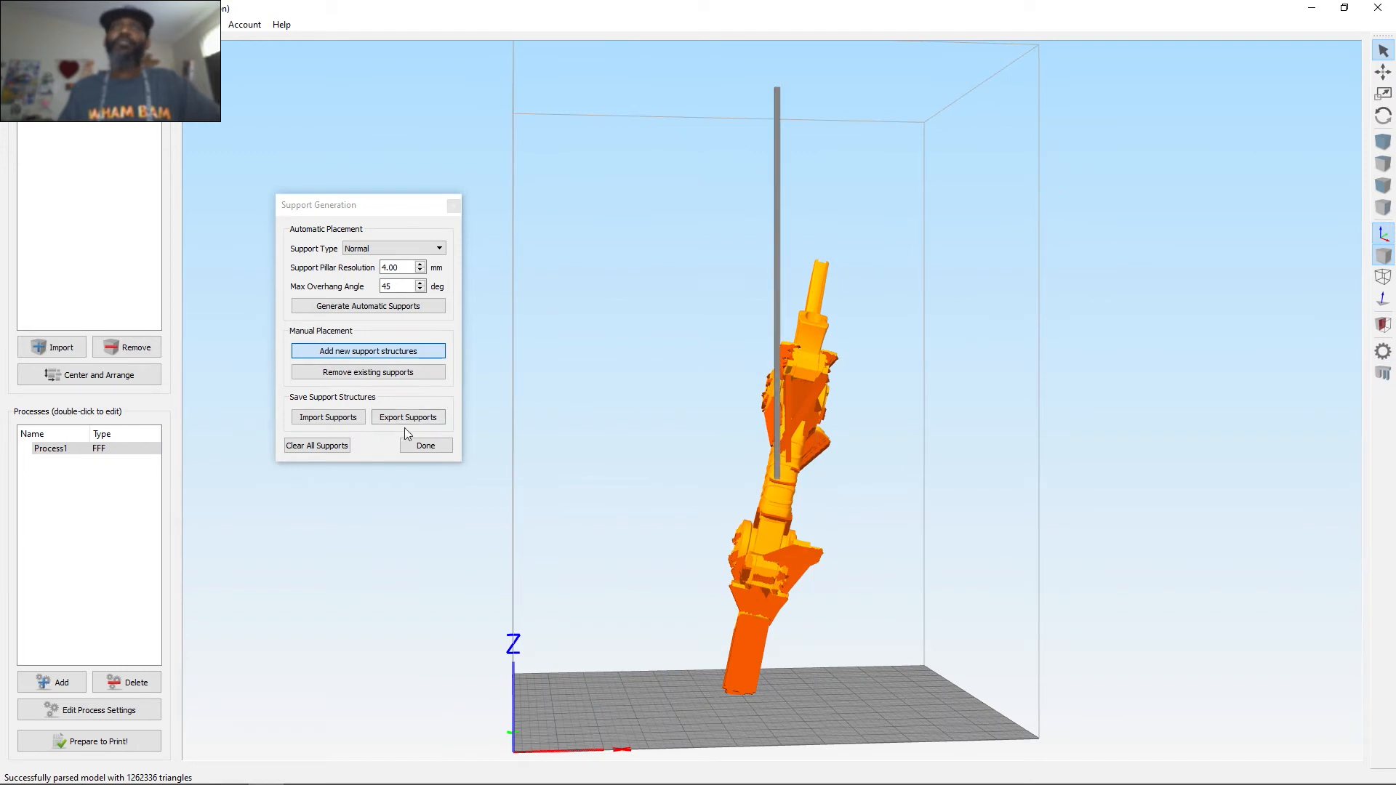
{"action": "left_click", "coordinate": [426, 445]}
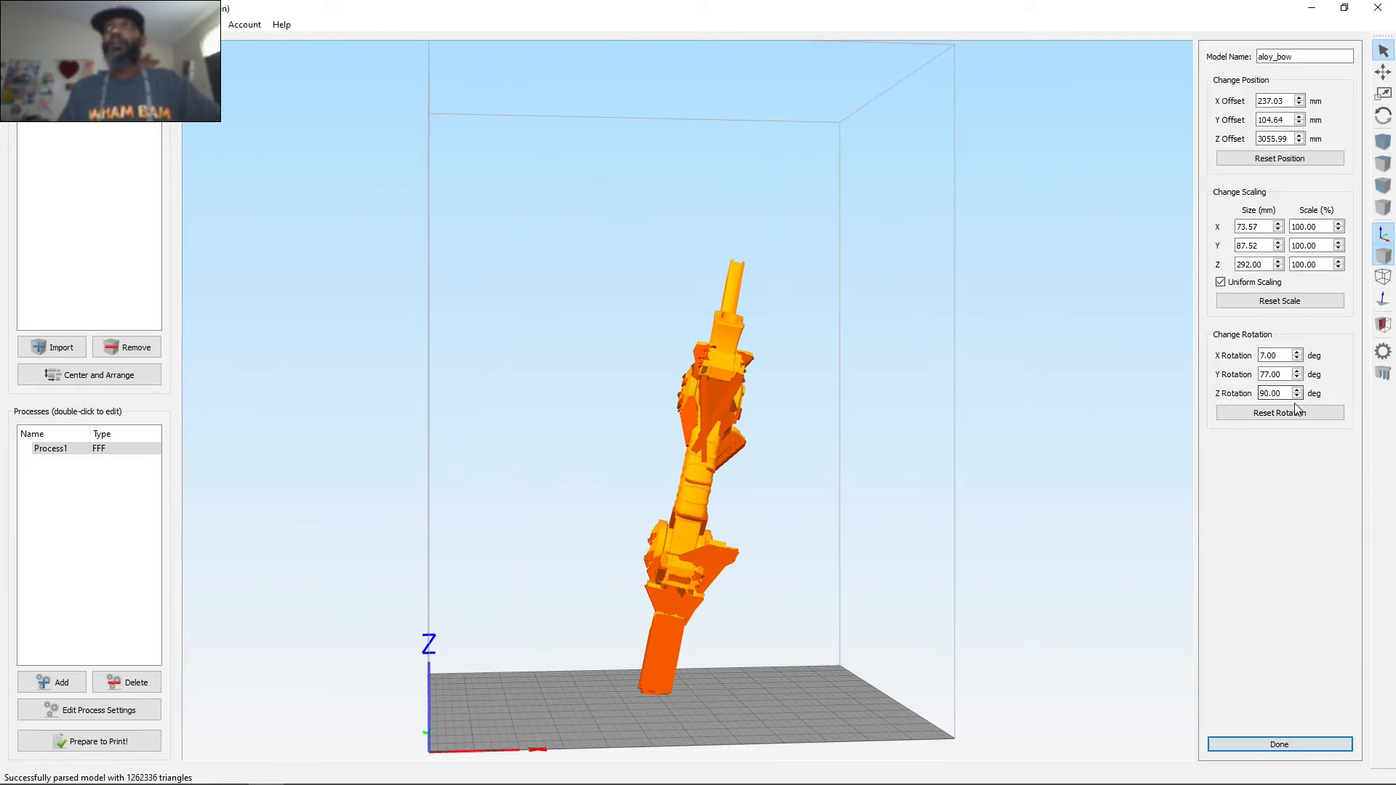
{"action": "left_click", "coordinate": [1298, 414]}
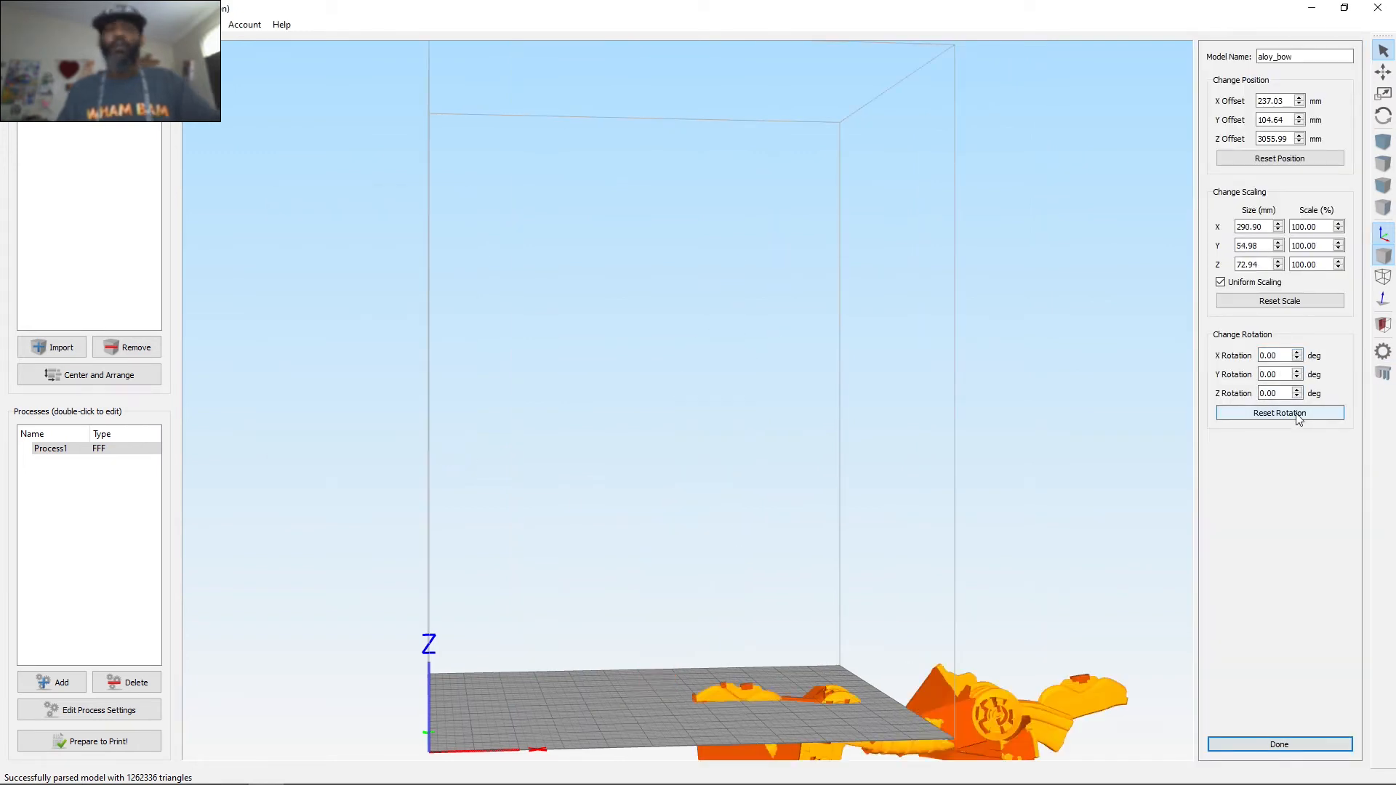
{"action": "key", "text": "ctrl+z"}
{"action": "key", "text": "ctrl+z"}
{"action": "key", "text": "ctrl+z"}
{"action": "key", "text": "ctrl+z"}
{"action": "key", "text": "ctrl+z"}
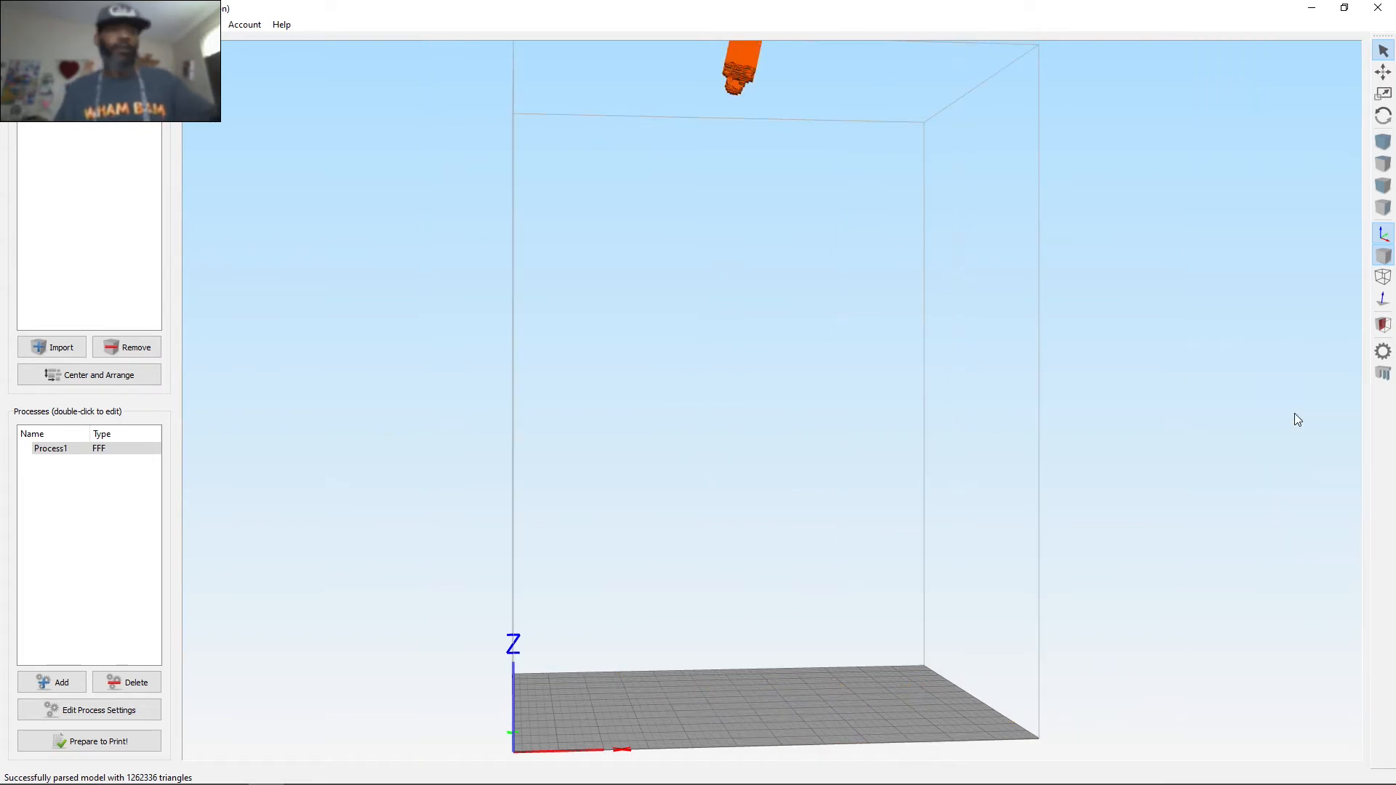
{"action": "key", "text": "ctrl+z"}
{"action": "key", "text": "ctrl+z"}
{"action": "double_click", "coordinate": [776, 466]}
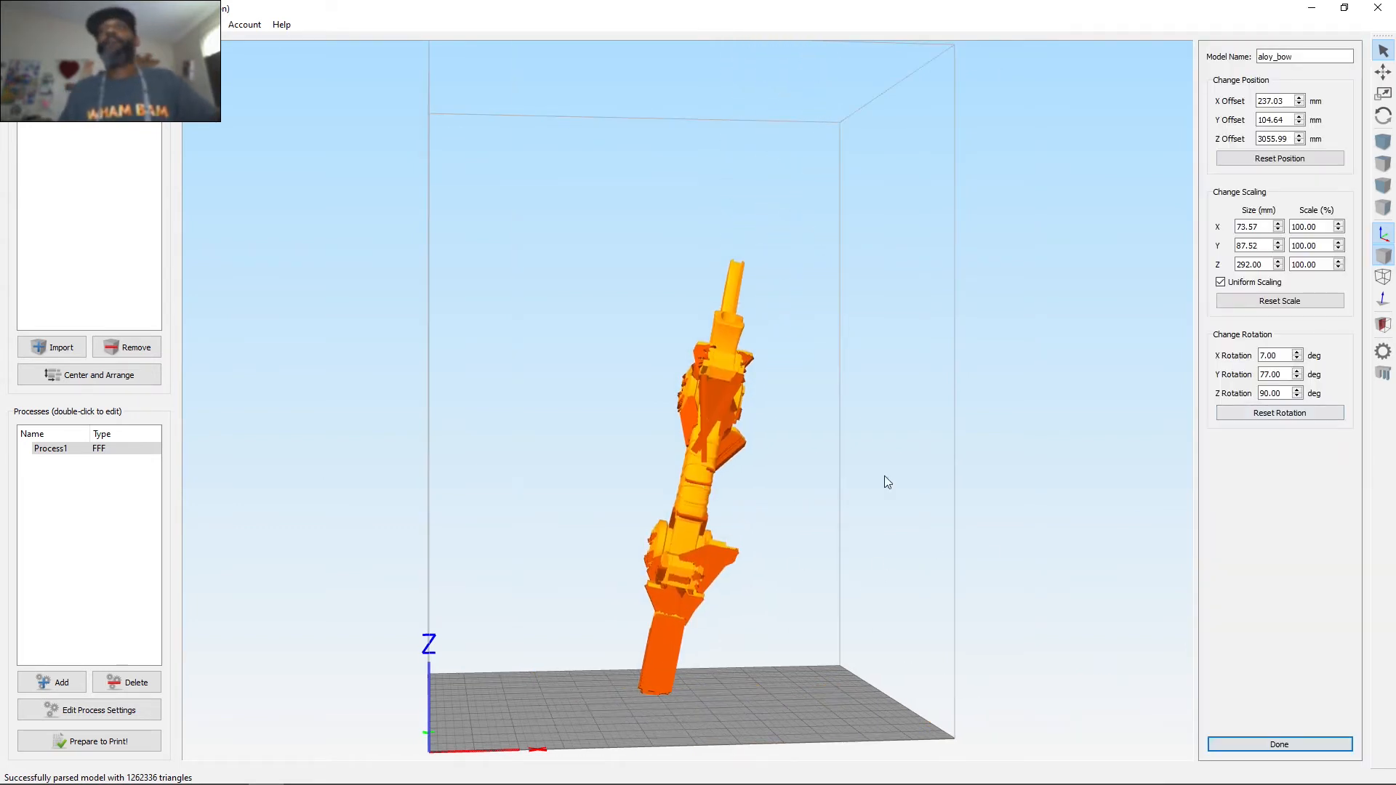
Reset the bow model's rotation on all axes and drop it flat onto the build plate.
{"action": "left_click_drag", "start_coordinate": [710, 510], "coordinate": [1041, 497]}
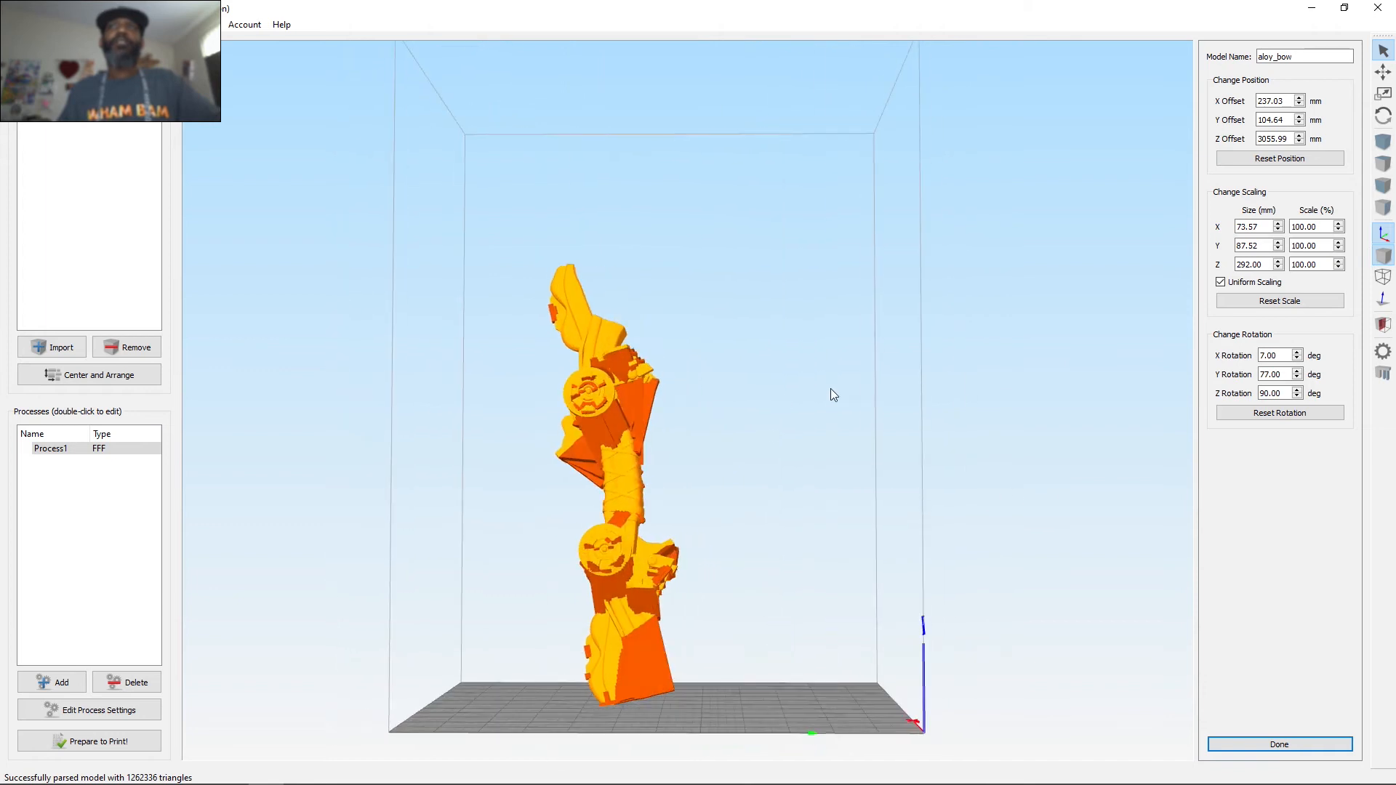
{"action": "left_click_drag", "start_coordinate": [831, 388], "coordinate": [668, 424]}
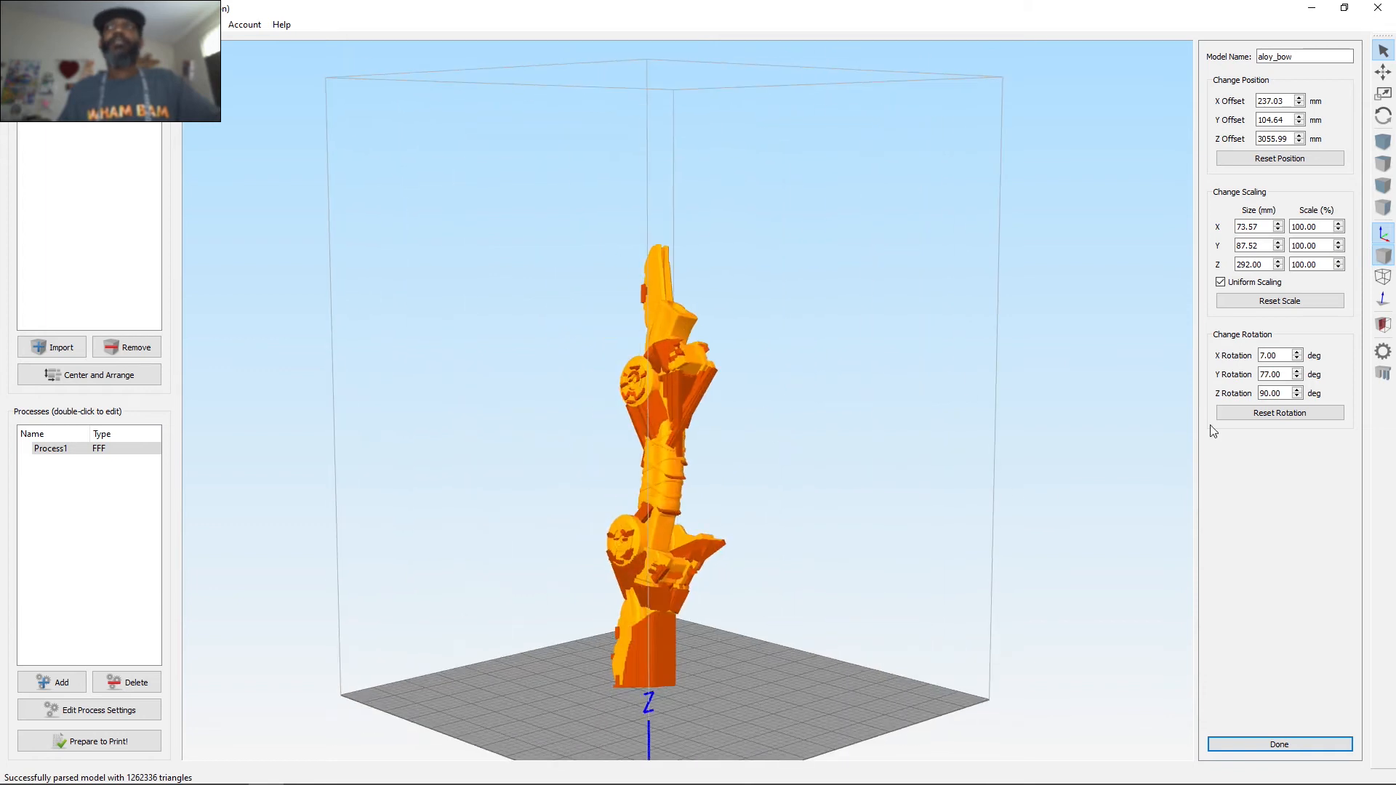
{"action": "left_click", "coordinate": [1274, 413]}
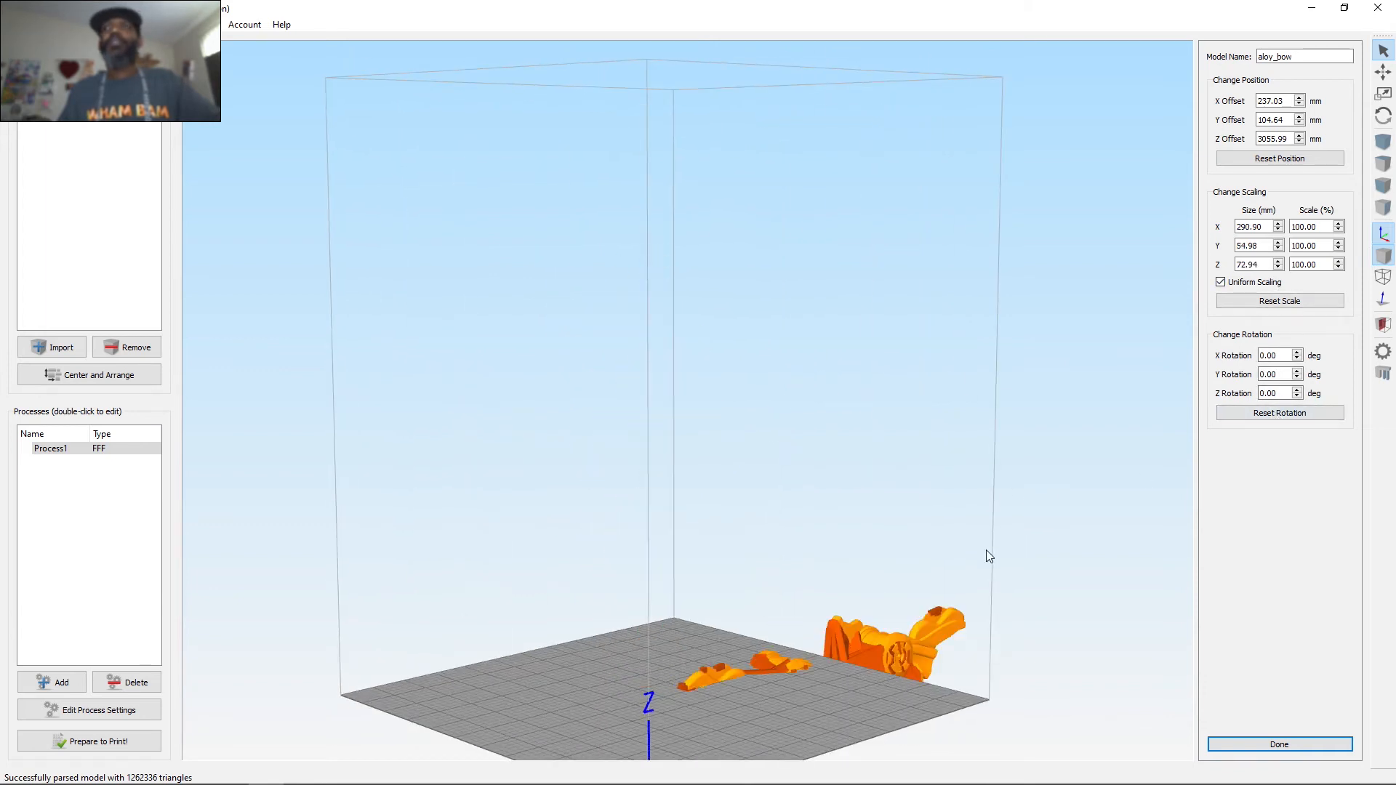
{"action": "key", "text": "Return"}
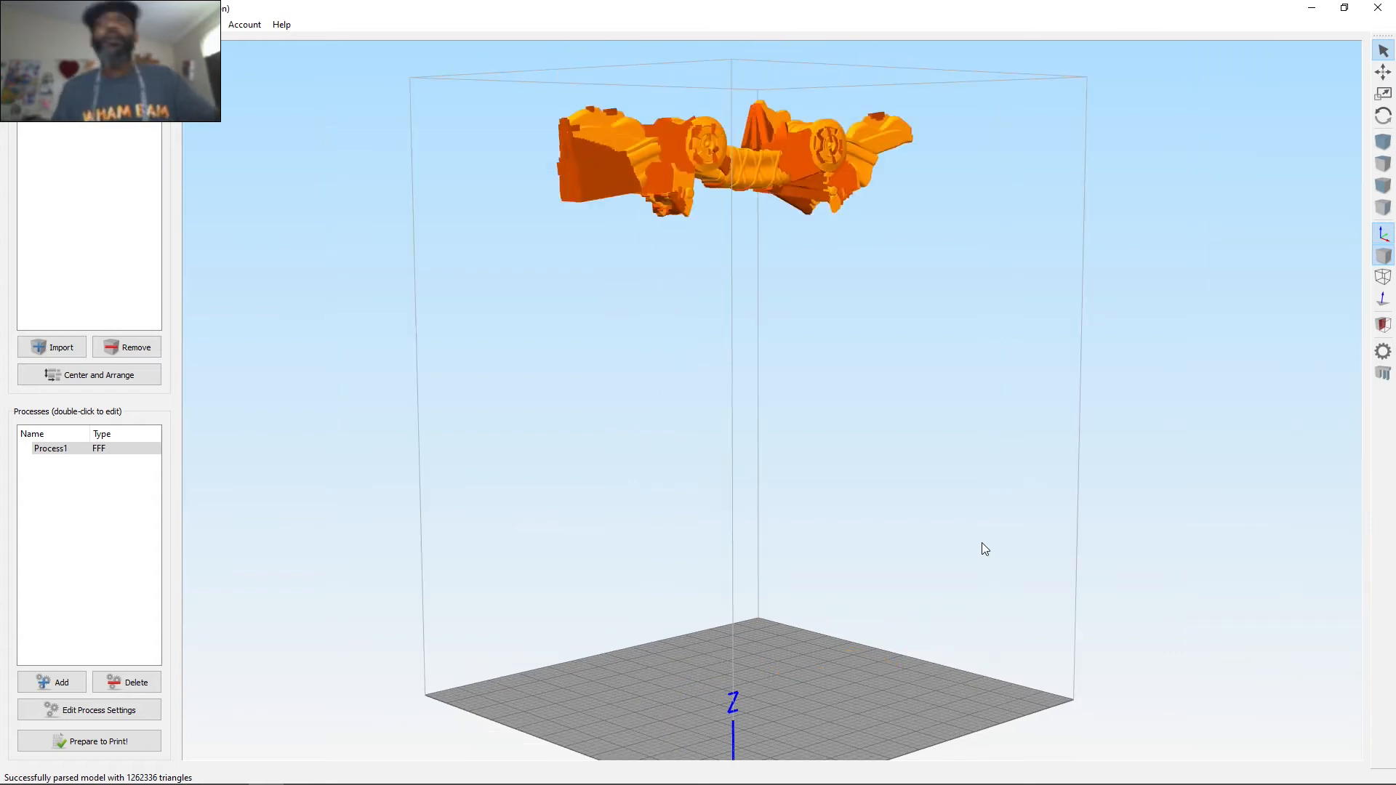
{"action": "key", "text": "b"}
{"action": "left_click_drag", "start_coordinate": [777, 617], "coordinate": [712, 597]}
Set the bow model's Y rotation to 90 degrees and drop it upright onto the build plate.
{"action": "double_click", "coordinate": [740, 657]}
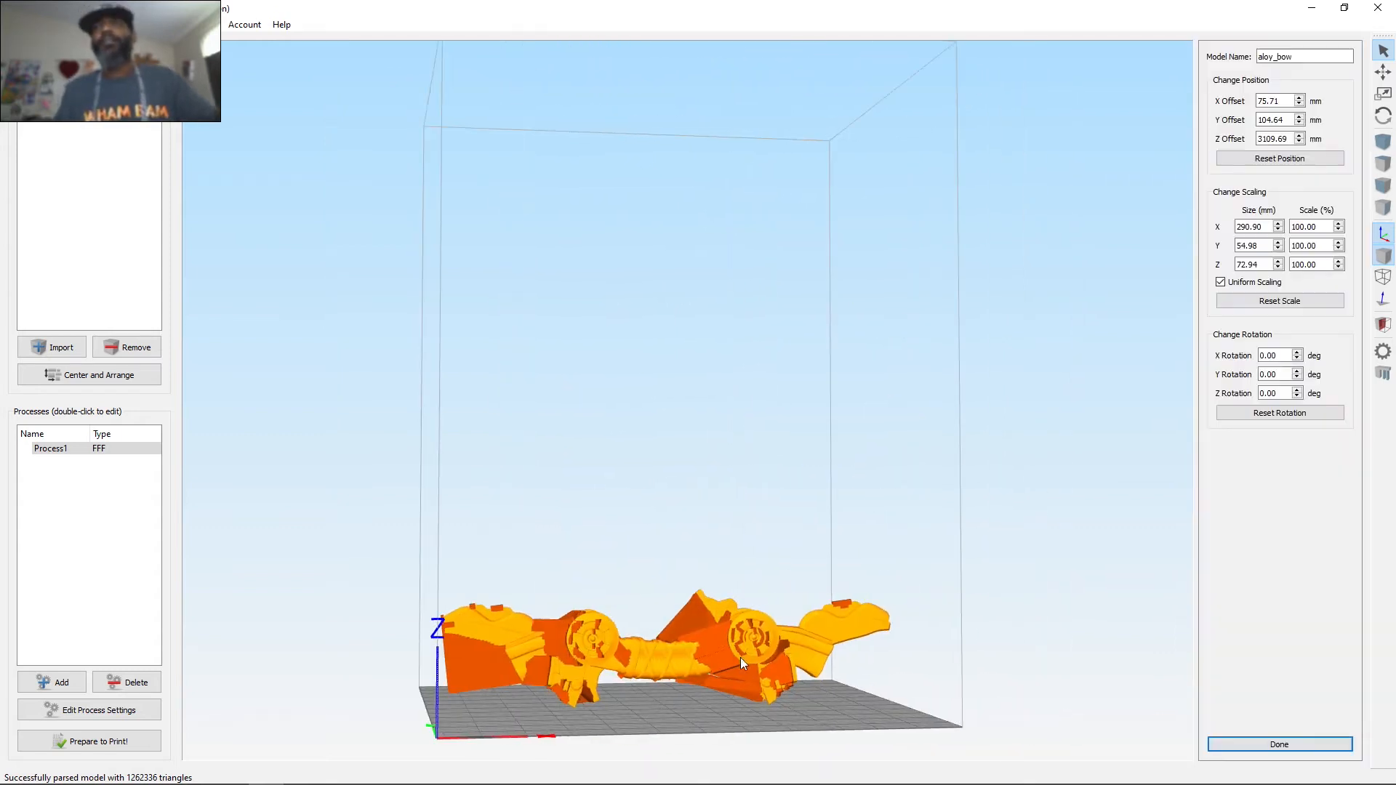
{"action": "double_click", "coordinate": [1281, 374]}
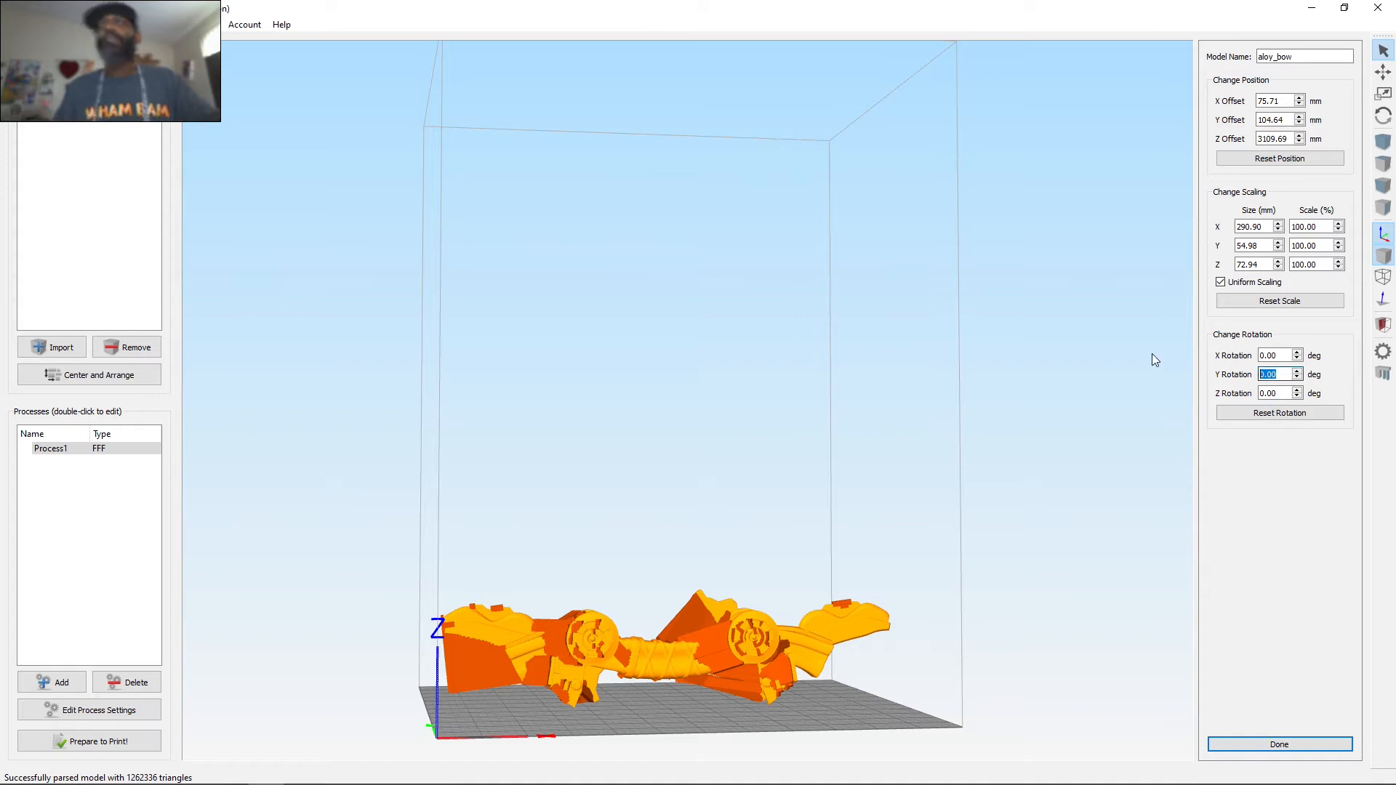
{"action": "type", "text": "90"}
{"action": "key", "text": "Return"}
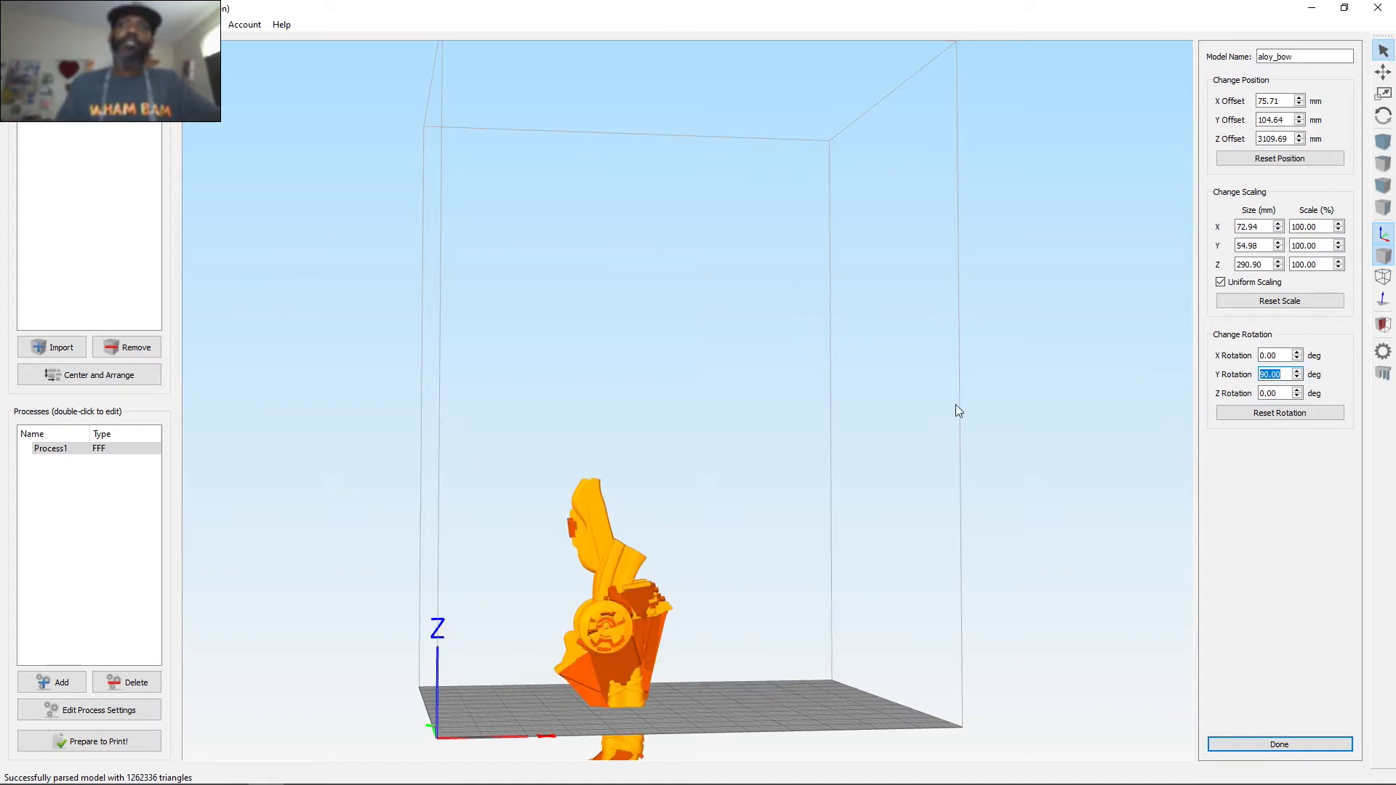
{"action": "key", "text": "Return"}
{"action": "key", "text": "b"}
{"action": "left_click_drag", "start_coordinate": [779, 426], "coordinate": [480, 517]}
{"action": "scroll", "coordinate": [817, 635], "scroll_direction": "up", "scroll_amount": 5}
{"action": "right_click_drag", "start_coordinate": [817, 636], "coordinate": [882, 205]}
{"action": "left_click_drag", "start_coordinate": [883, 210], "coordinate": [872, 150]}
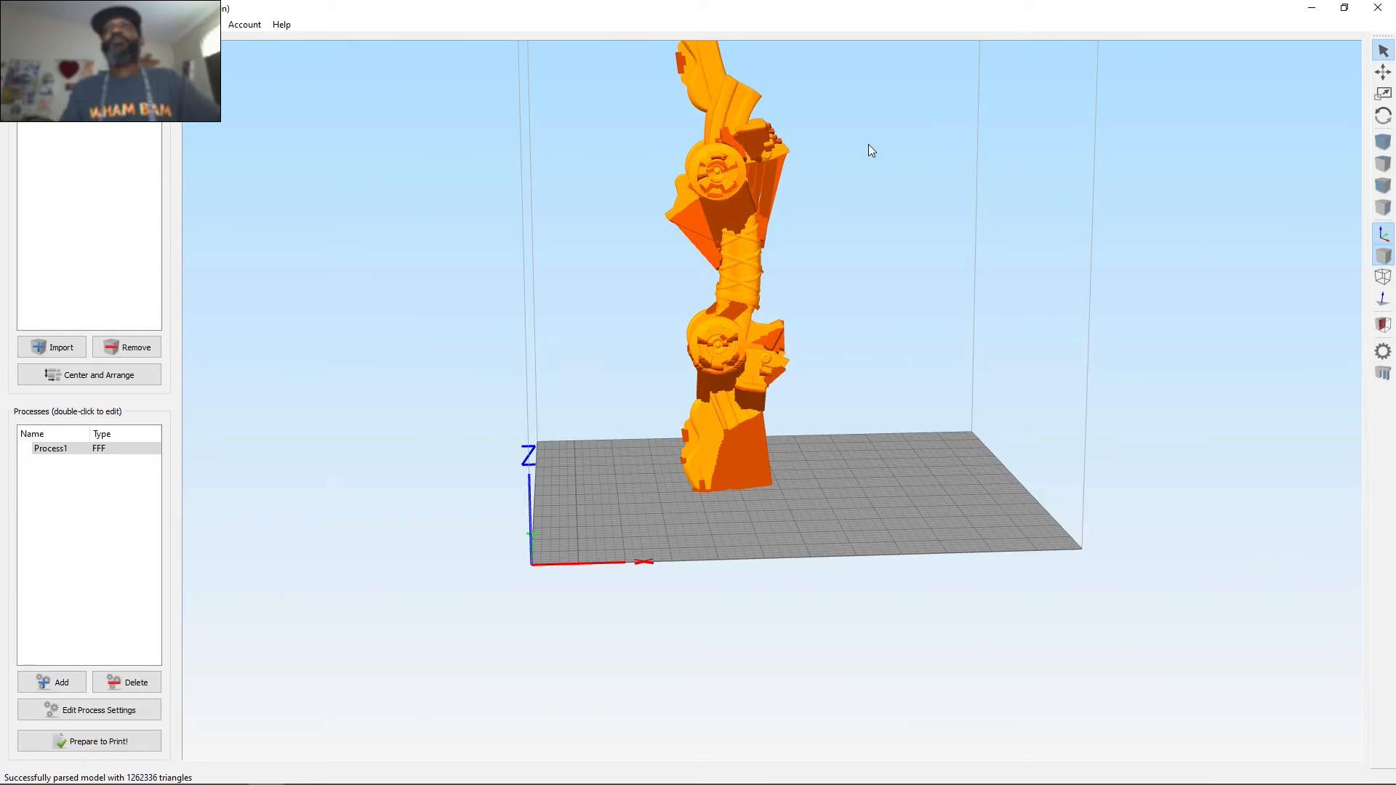
Open the previously saved workspace containing the custom-supported bow, discarding changes in the current workspace.
{"action": "left_click_drag", "start_coordinate": [922, 246], "coordinate": [795, 256]}
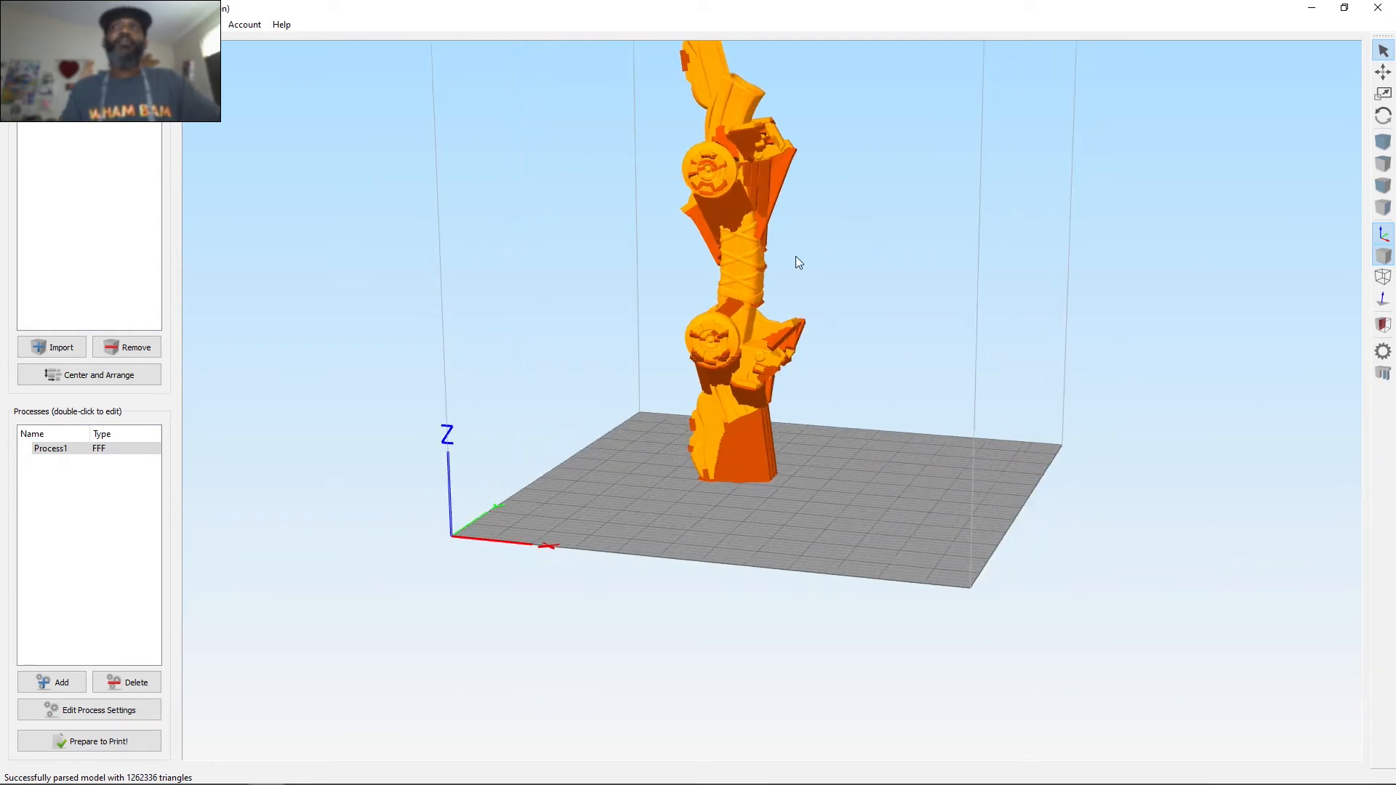
{"action": "double_click", "coordinate": [753, 263]}
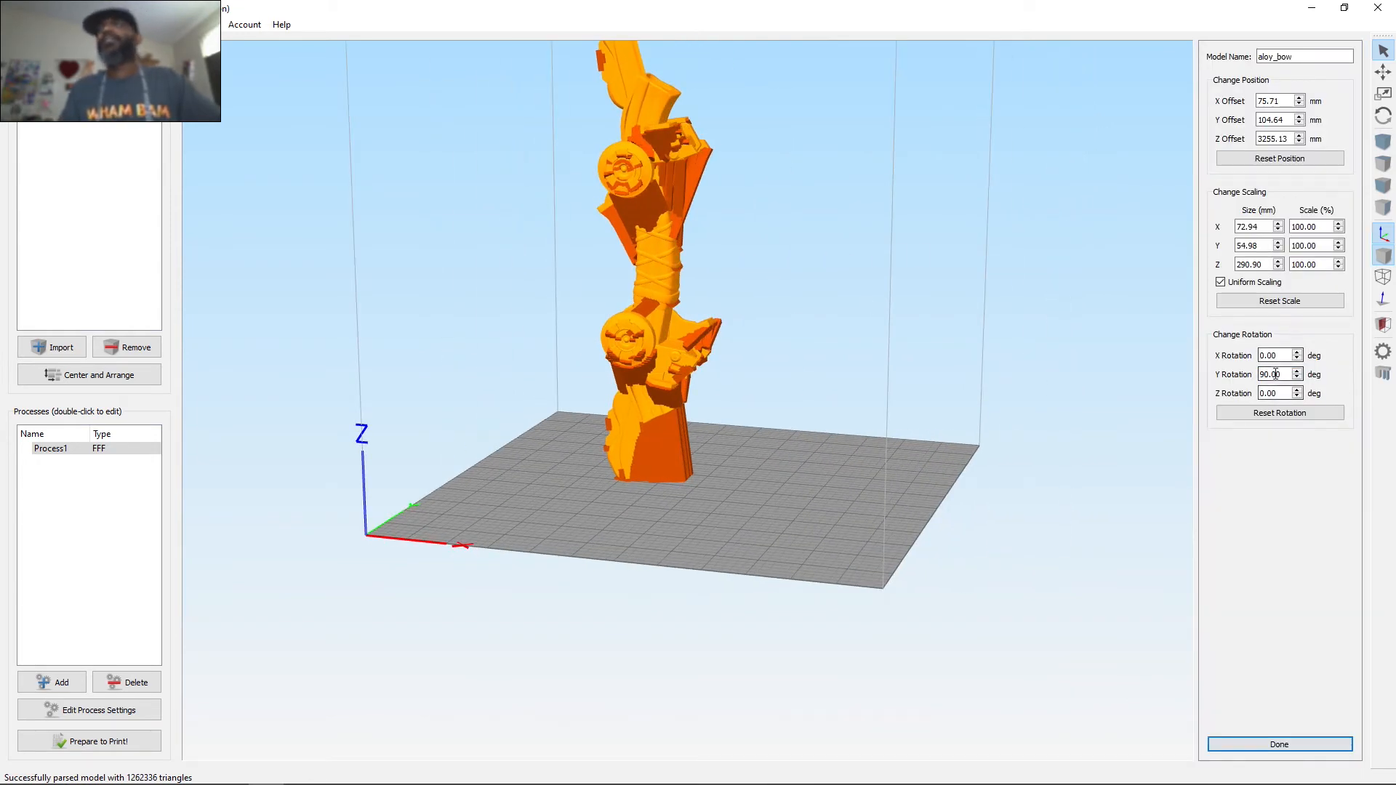
{"action": "left_click_drag", "start_coordinate": [829, 302], "coordinate": [610, 338]}
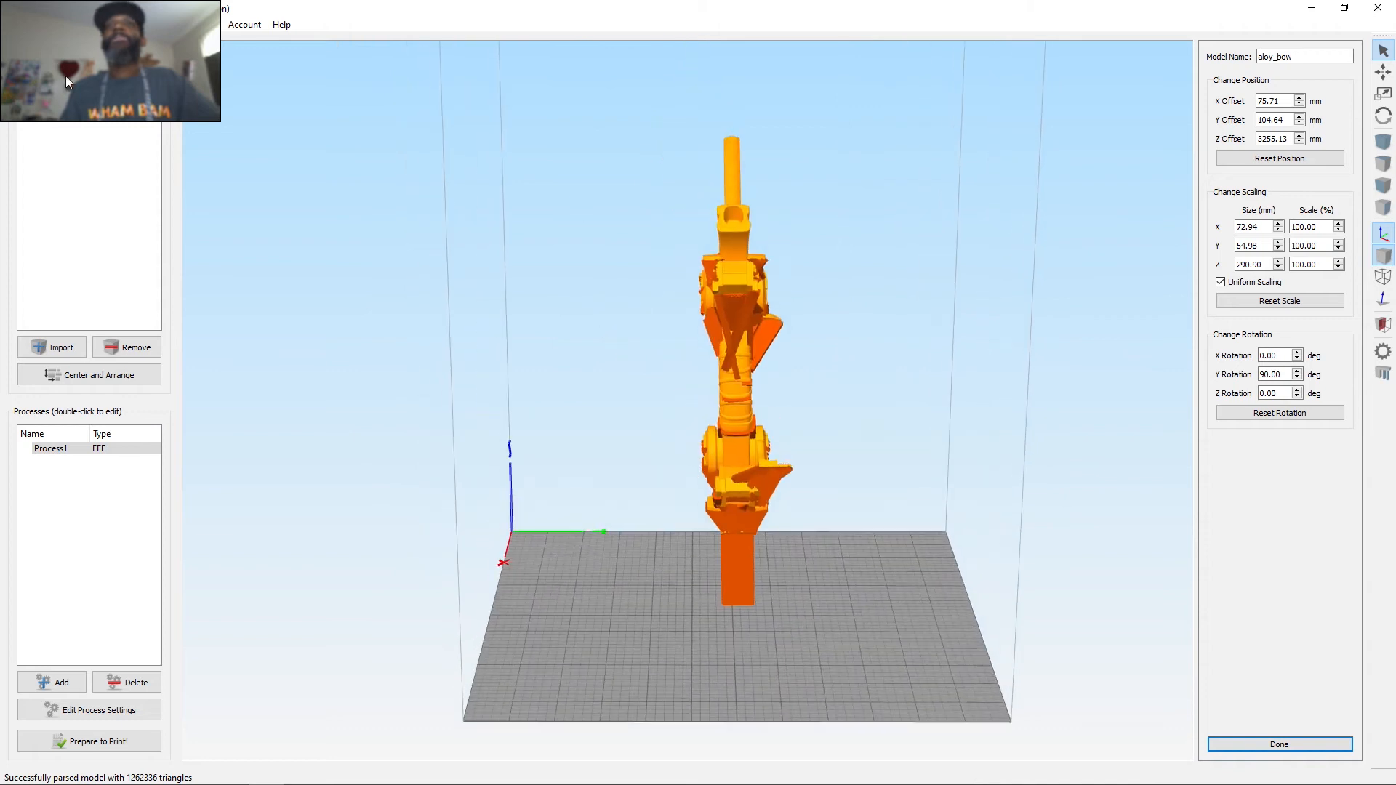
{"action": "left_click", "coordinate": [13, 25]}
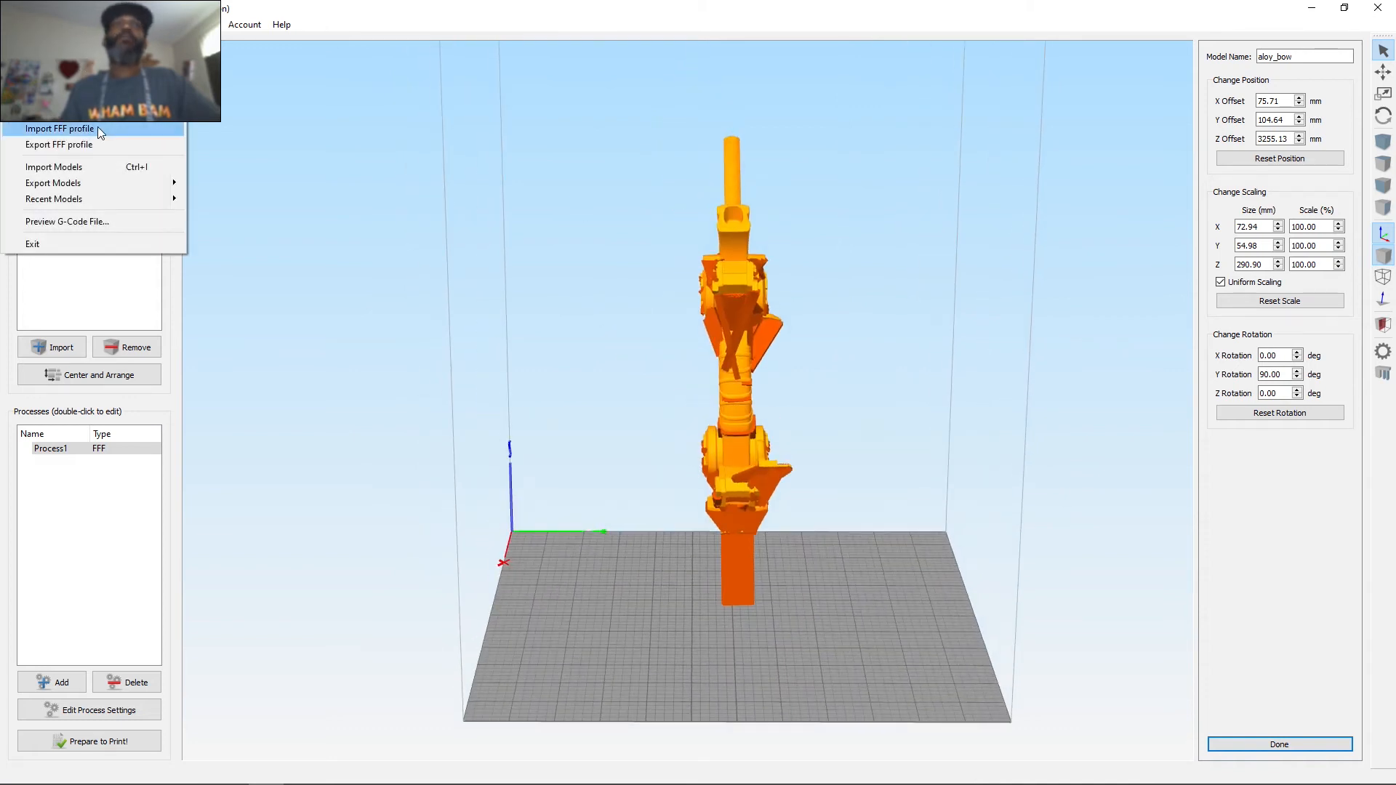
{"action": "mouse_move", "coordinate": [102, 103]}
{"action": "left_click", "coordinate": [211, 108]}
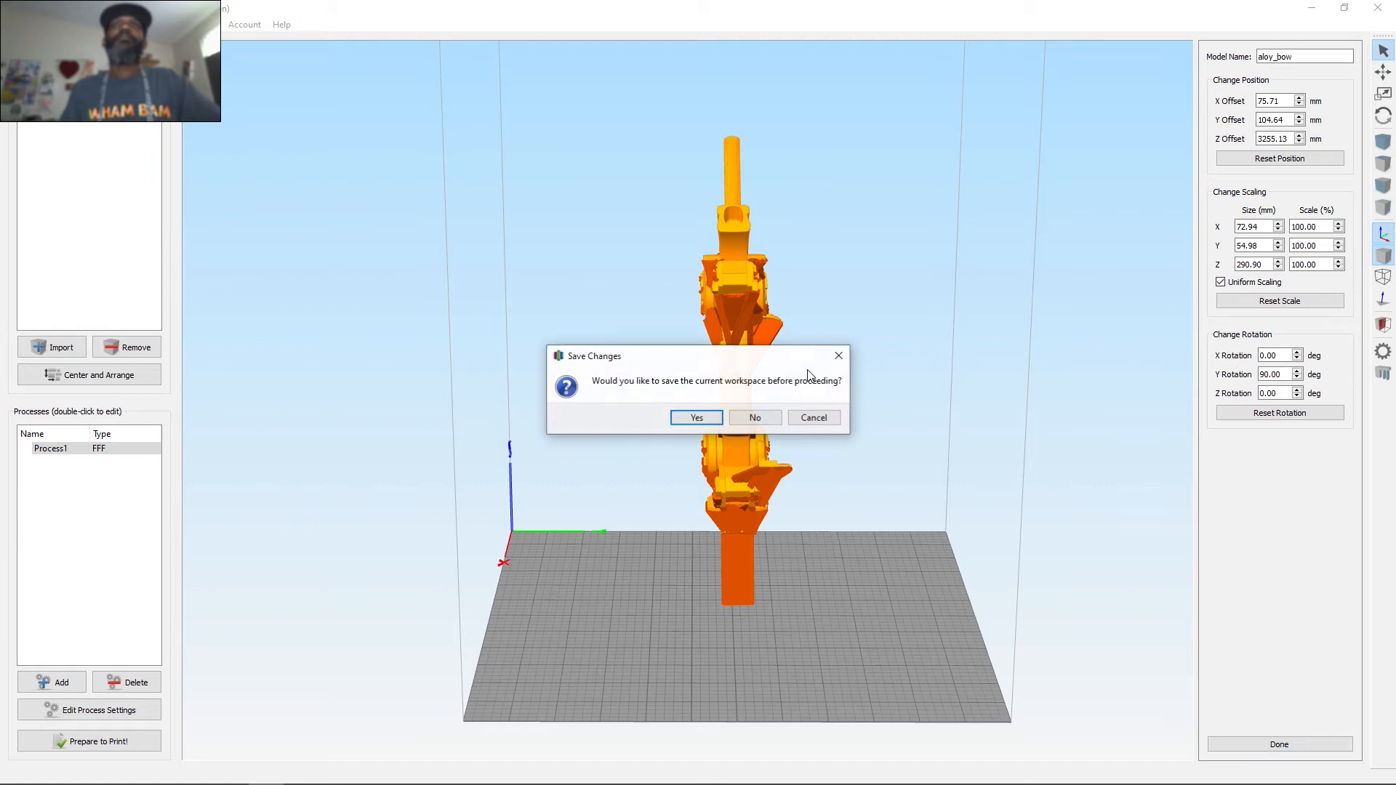
{"action": "left_click", "coordinate": [760, 416]}
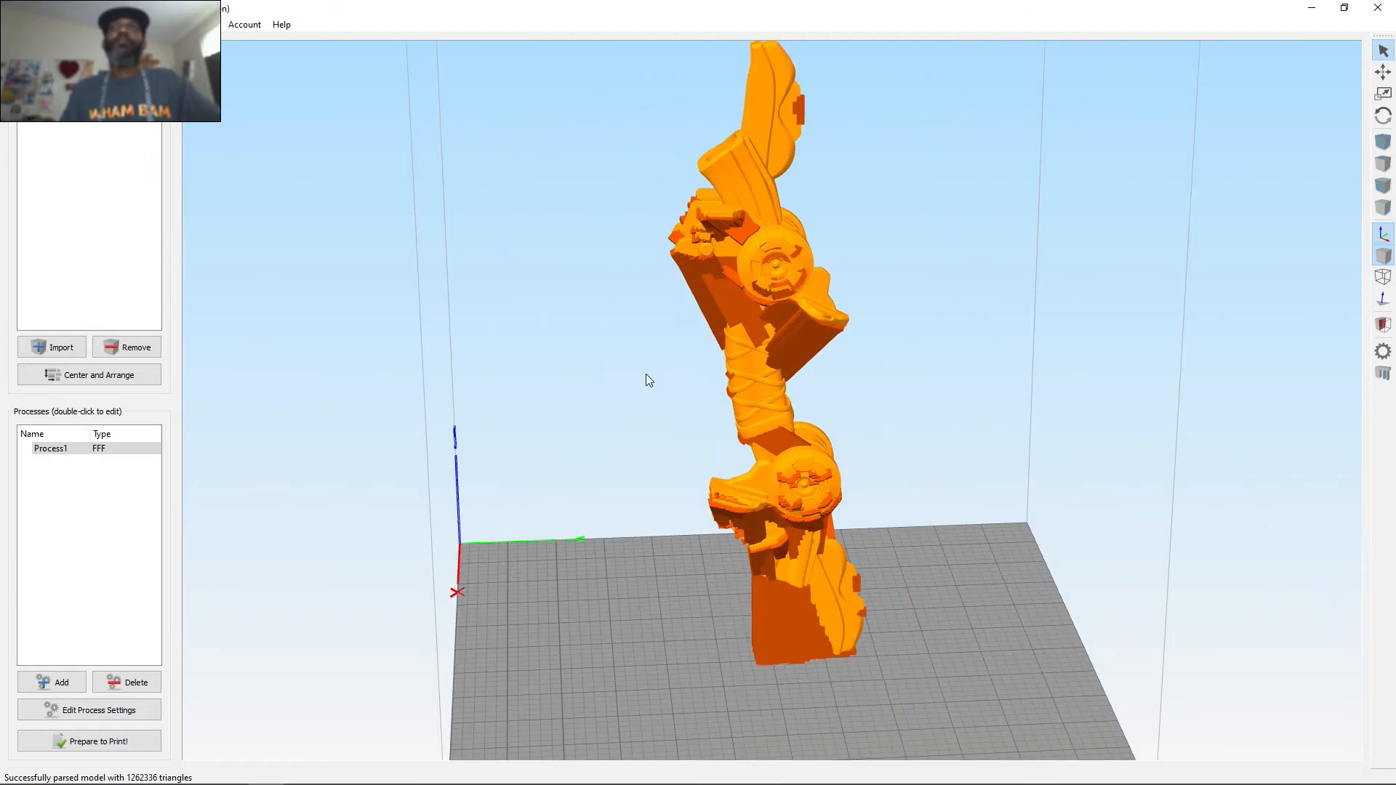
Prepare the custom-supported bow for printing and examine its toolpath preview, focusing on the supports around both hubs.
{"action": "left_click", "coordinate": [102, 741]}
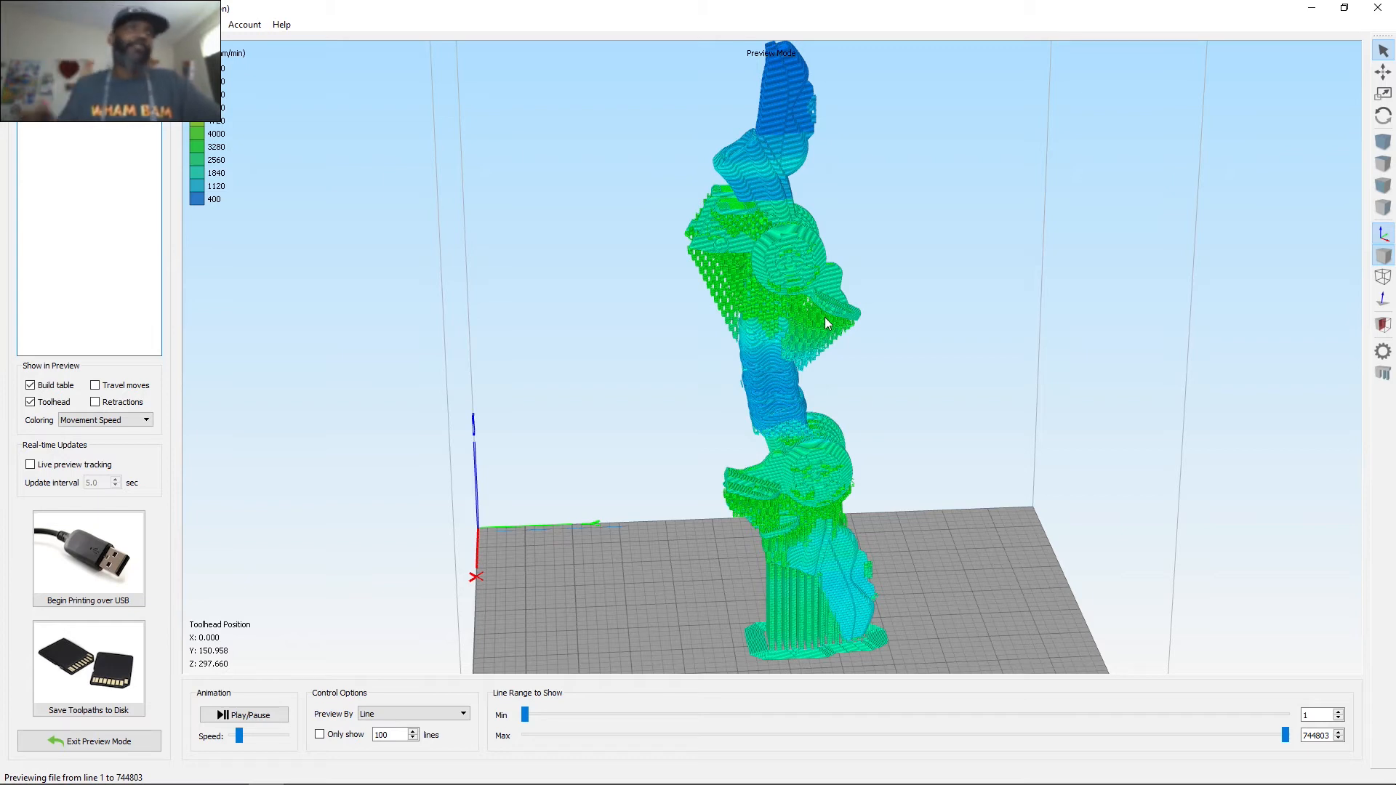
{"action": "left_click_drag", "start_coordinate": [845, 349], "coordinate": [848, 293]}
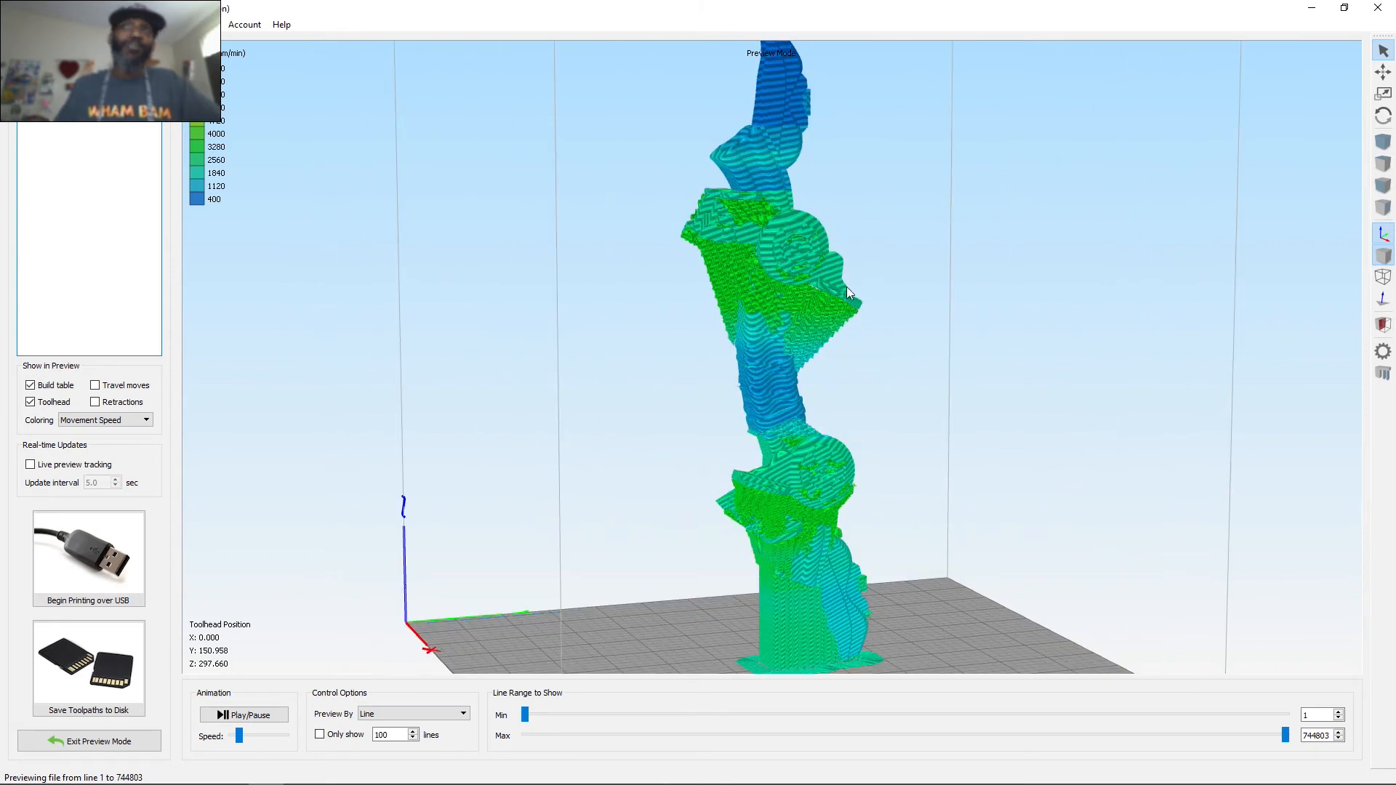
{"action": "left_click_drag", "start_coordinate": [756, 322], "coordinate": [793, 420]}
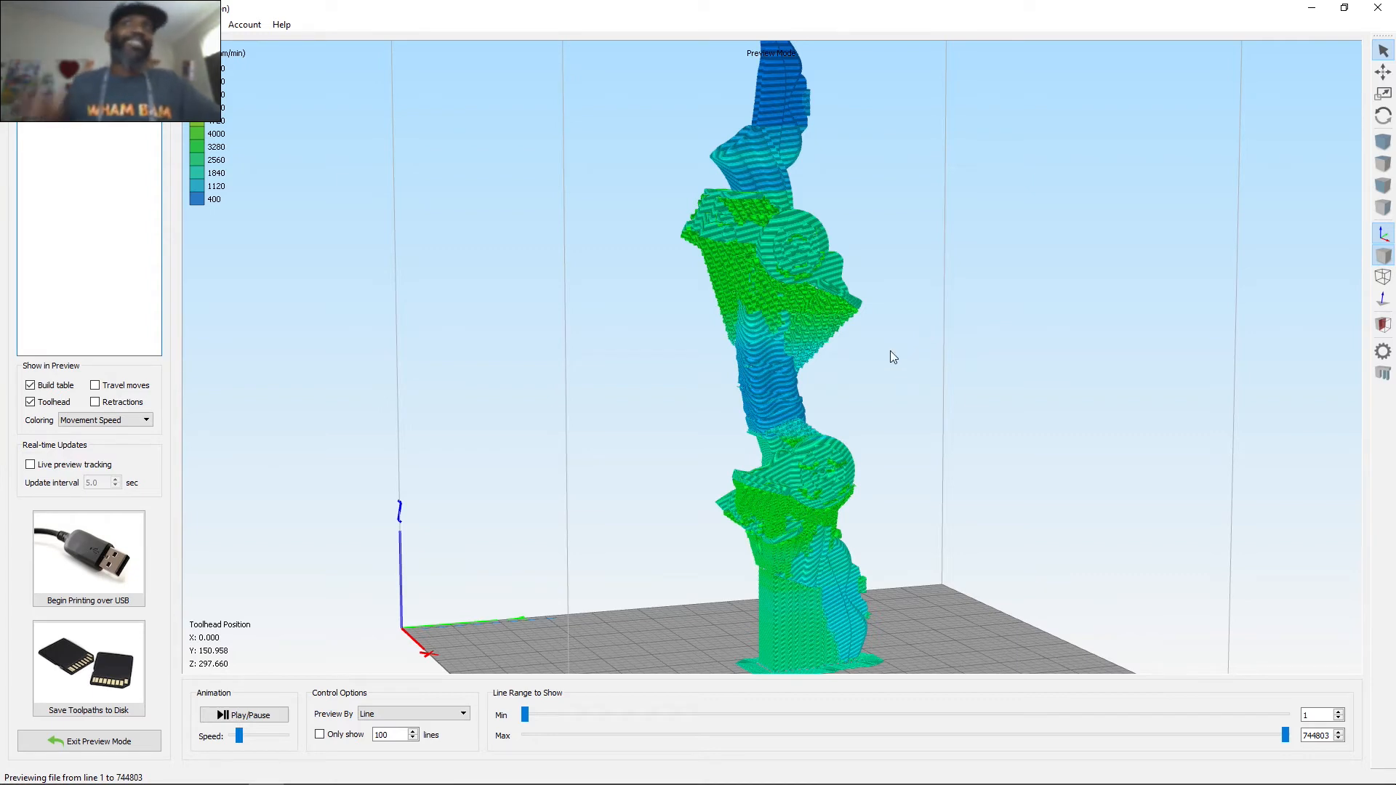
{"action": "left_click_drag", "start_coordinate": [893, 352], "coordinate": [764, 319]}
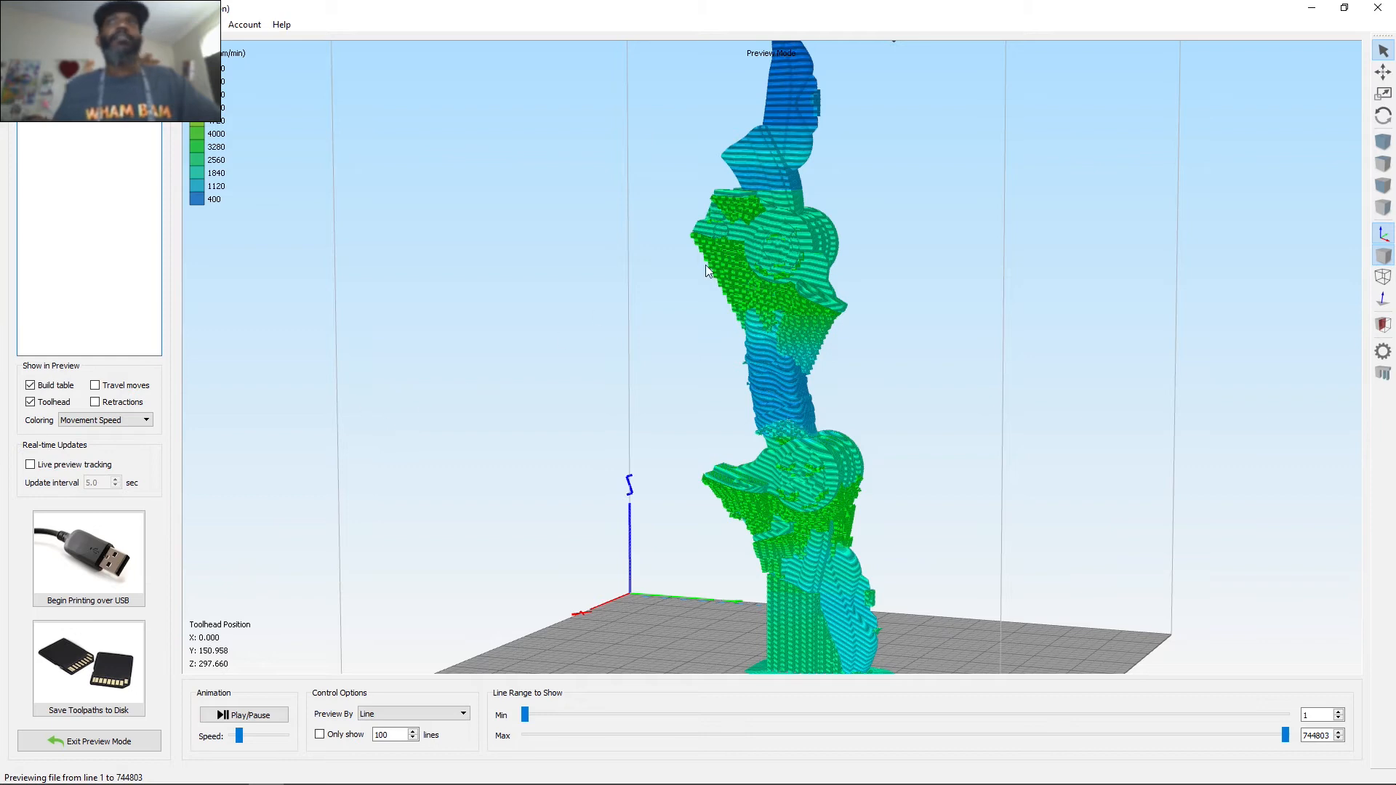
{"action": "left_click_drag", "start_coordinate": [966, 337], "coordinate": [643, 412]}
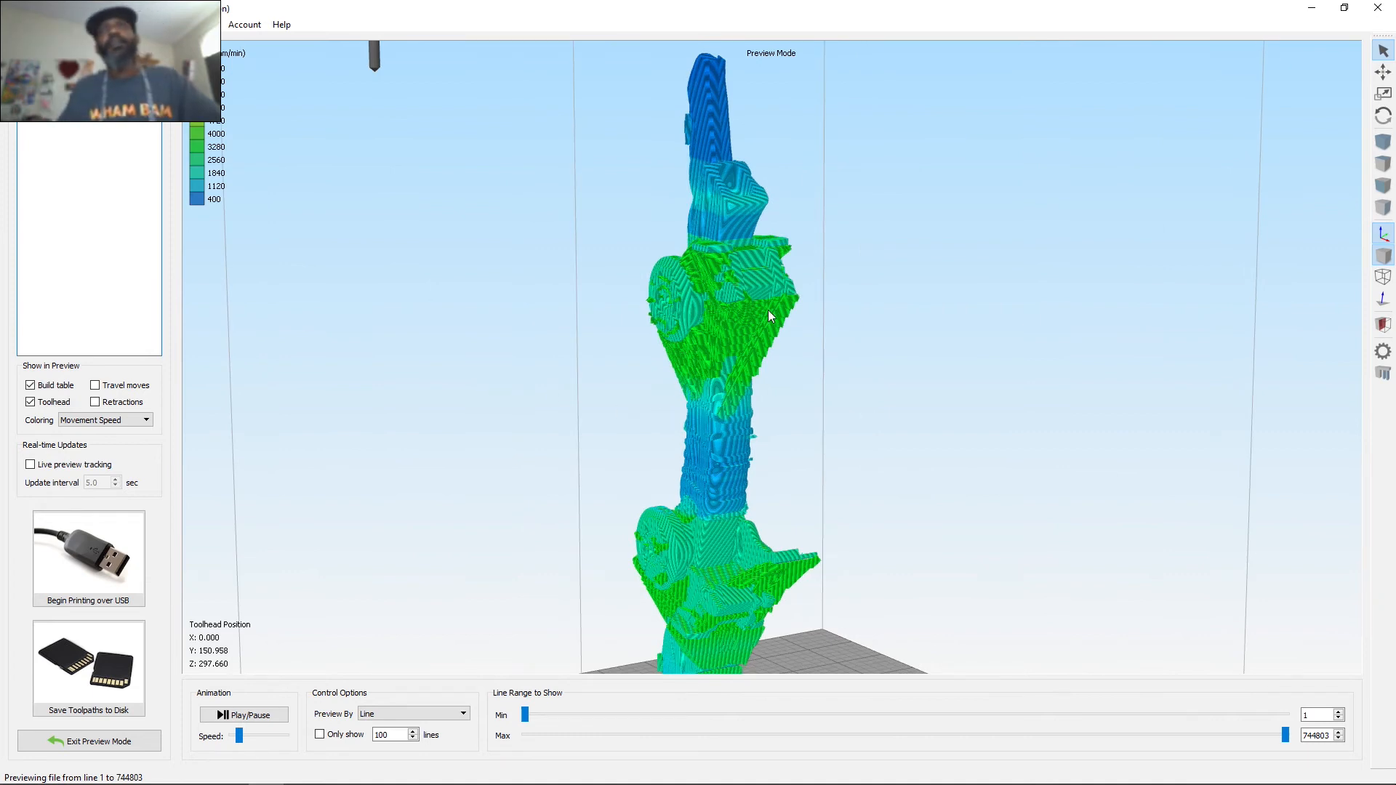
{"action": "left_click_drag", "start_coordinate": [950, 283], "coordinate": [707, 295]}
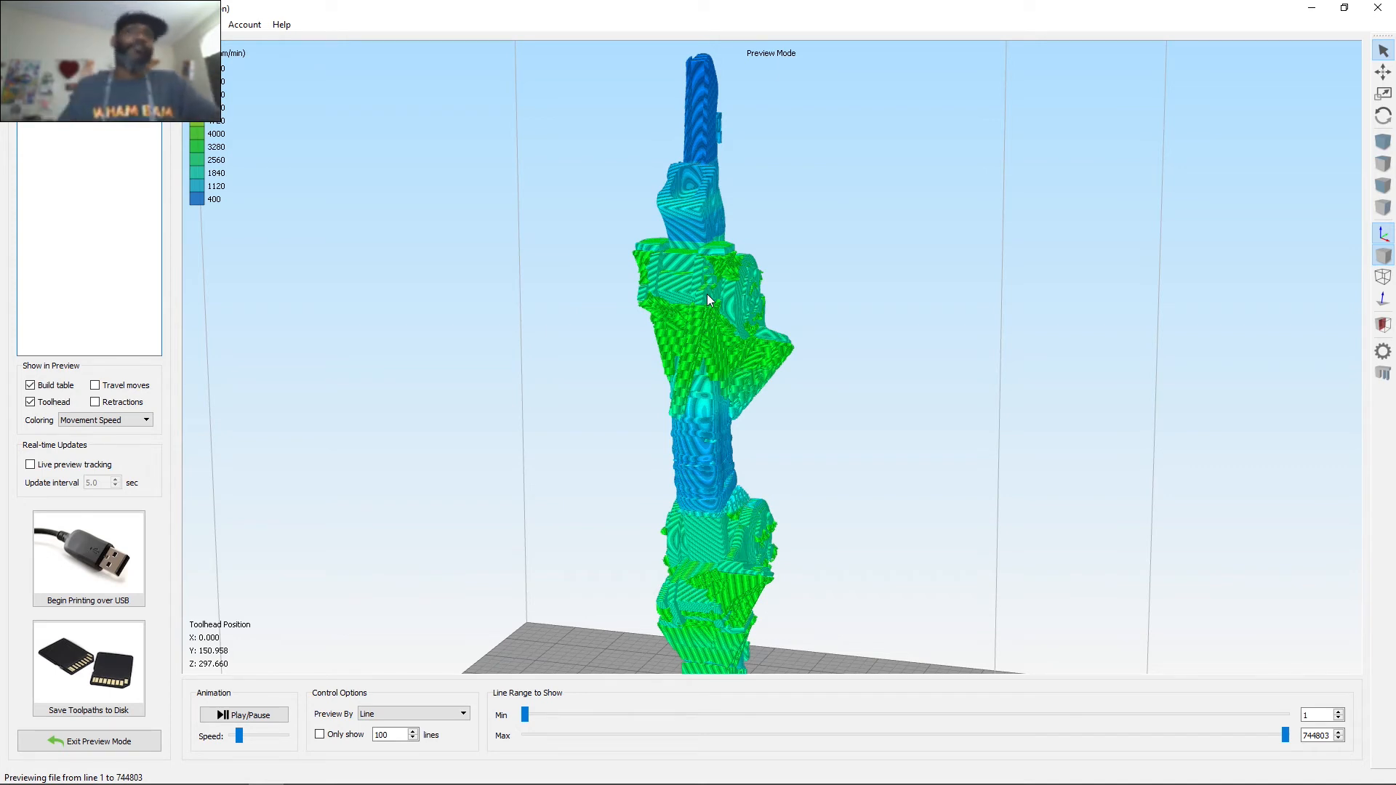
{"action": "scroll", "coordinate": [707, 294], "scroll_direction": "down", "scroll_amount": 5}
{"action": "scroll", "coordinate": [785, 387], "scroll_direction": "down", "scroll_amount": 2}
{"action": "left_click_drag", "start_coordinate": [785, 387], "coordinate": [433, 404]}
{"action": "left_click_drag", "start_coordinate": [813, 470], "coordinate": [802, 420]}
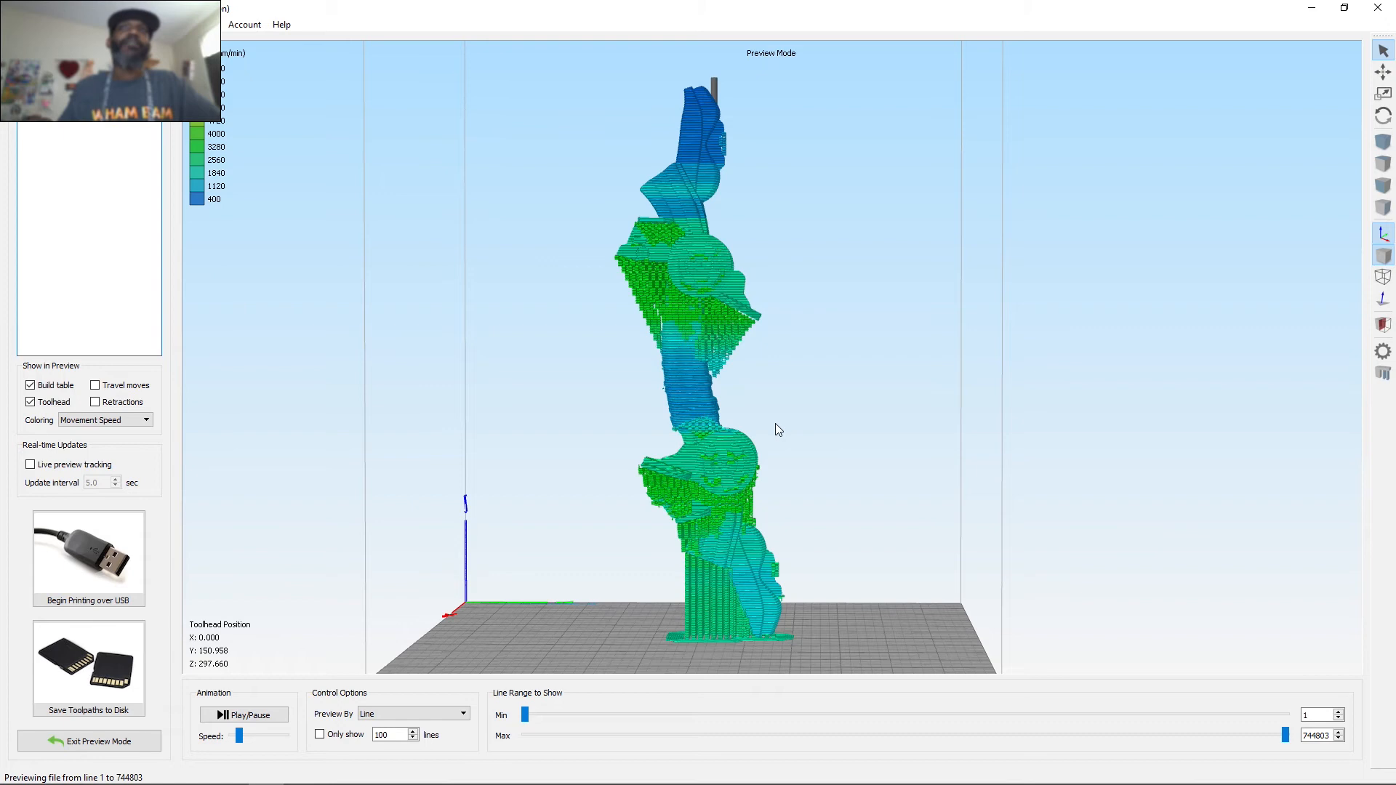
{"action": "scroll", "coordinate": [620, 428], "scroll_direction": "up", "scroll_amount": 2}
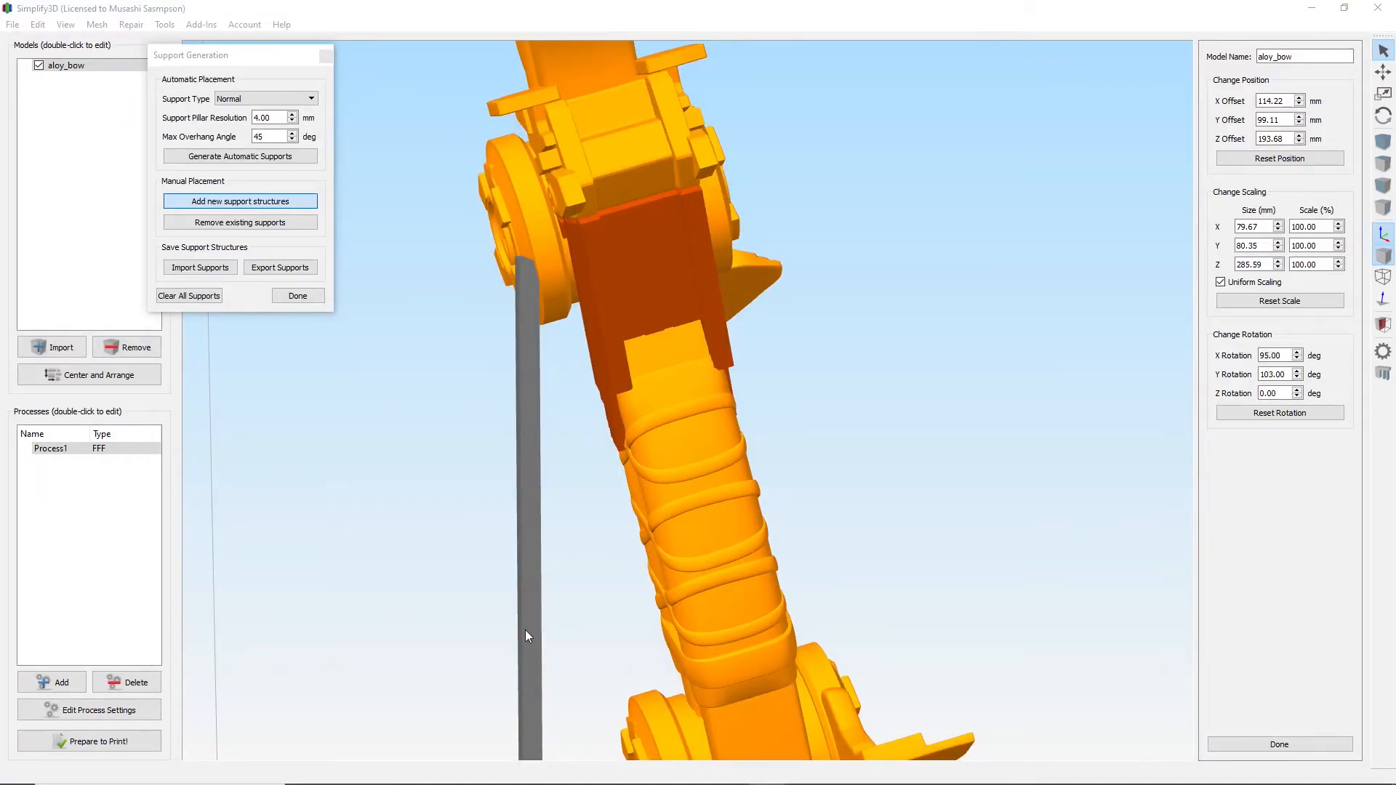
Set the bow model's X rotation to 90 degrees while checking where support pillars would meet the upper hub.
{"action": "scroll", "coordinate": [695, 386], "scroll_direction": "up", "scroll_amount": 4}
{"action": "left_click_drag", "start_coordinate": [679, 410], "coordinate": [698, 455]}
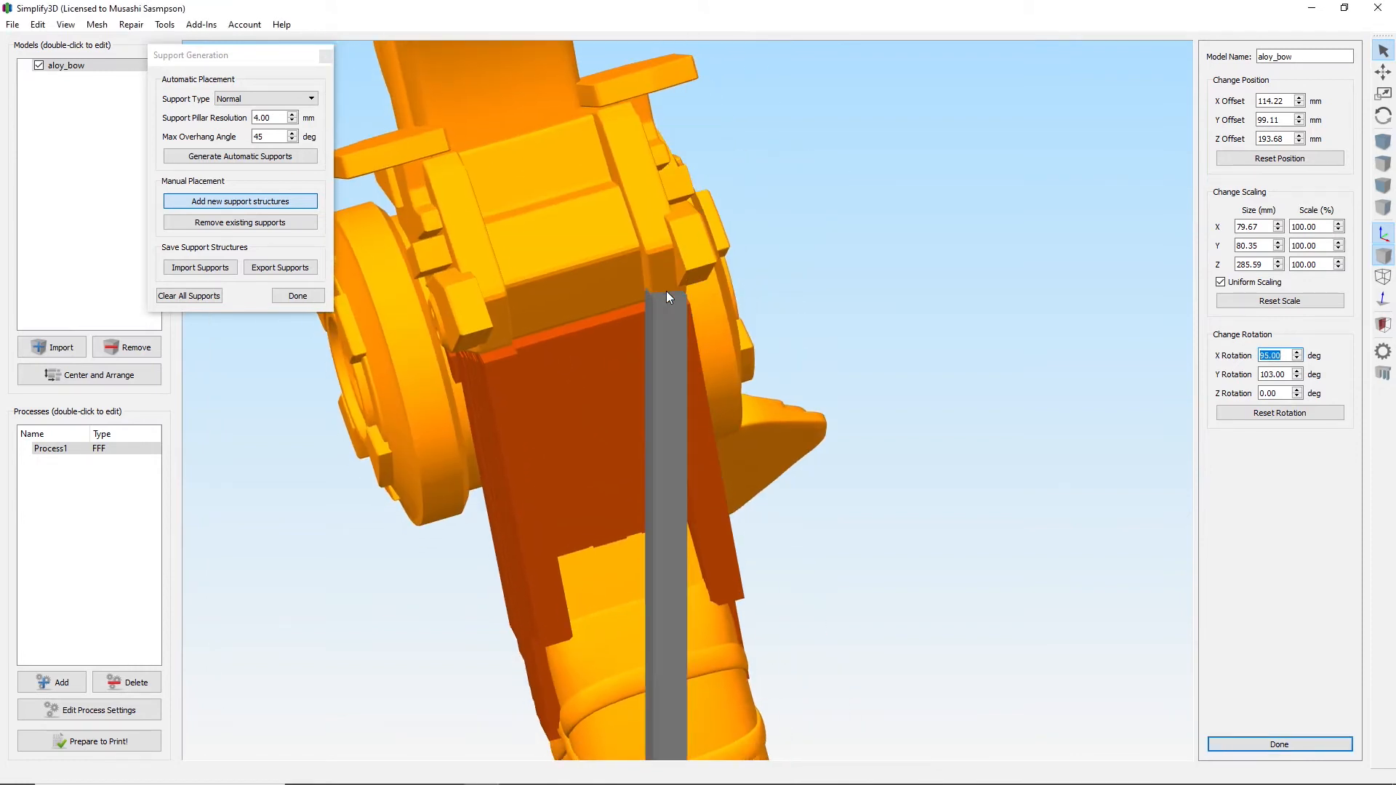
{"action": "scroll", "coordinate": [673, 294], "scroll_direction": "down", "scroll_amount": 3}
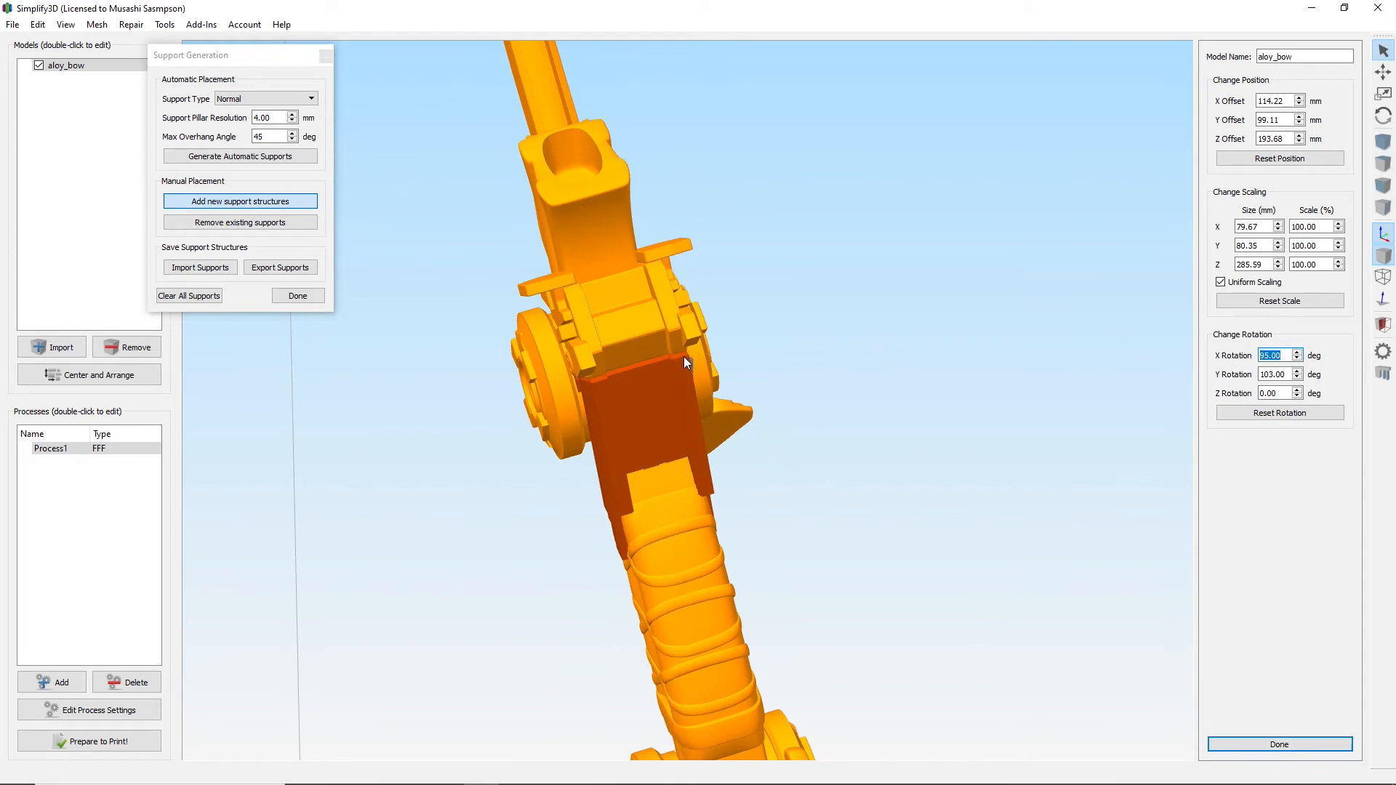
{"action": "left_click", "coordinate": [733, 412]}
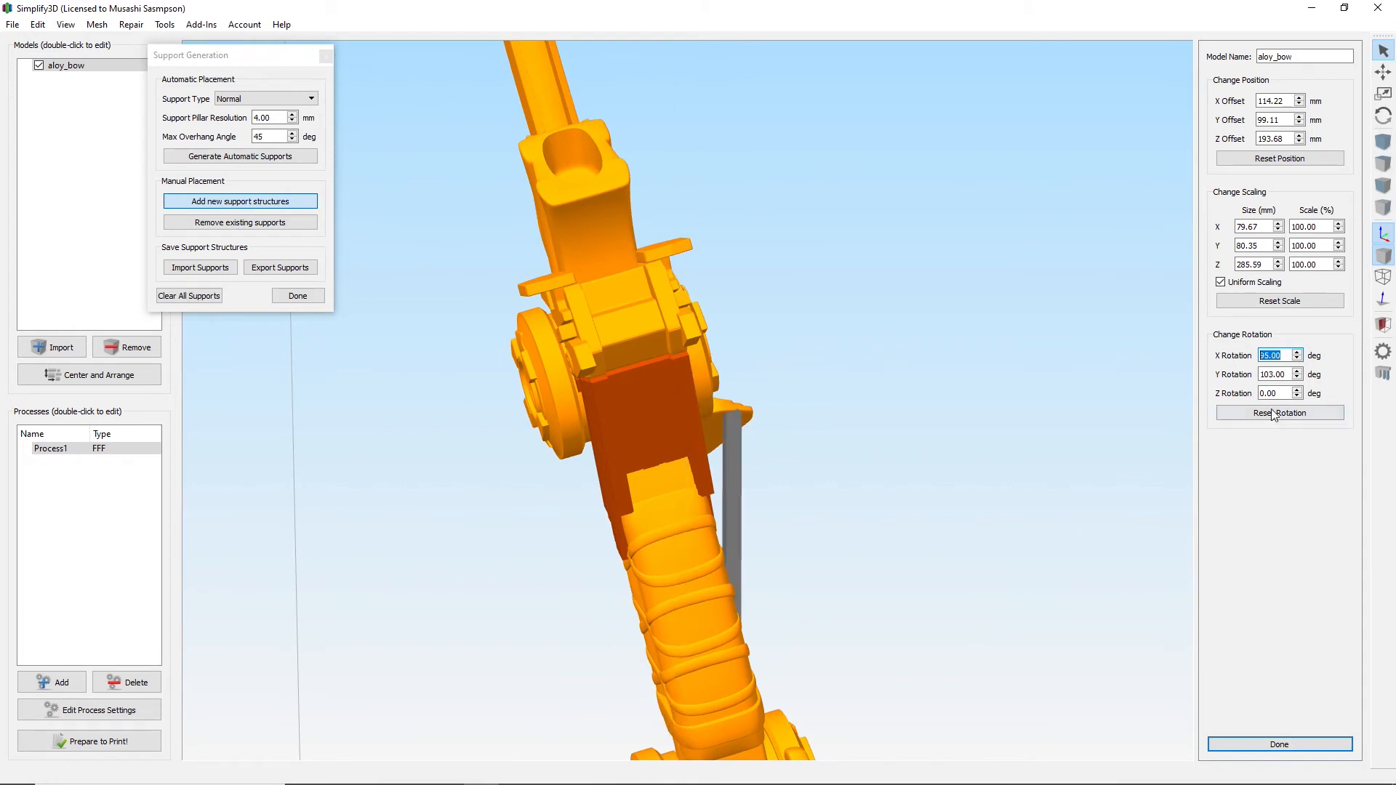
{"action": "left_click", "coordinate": [1298, 352]}
{"action": "left_click", "coordinate": [1298, 353]}
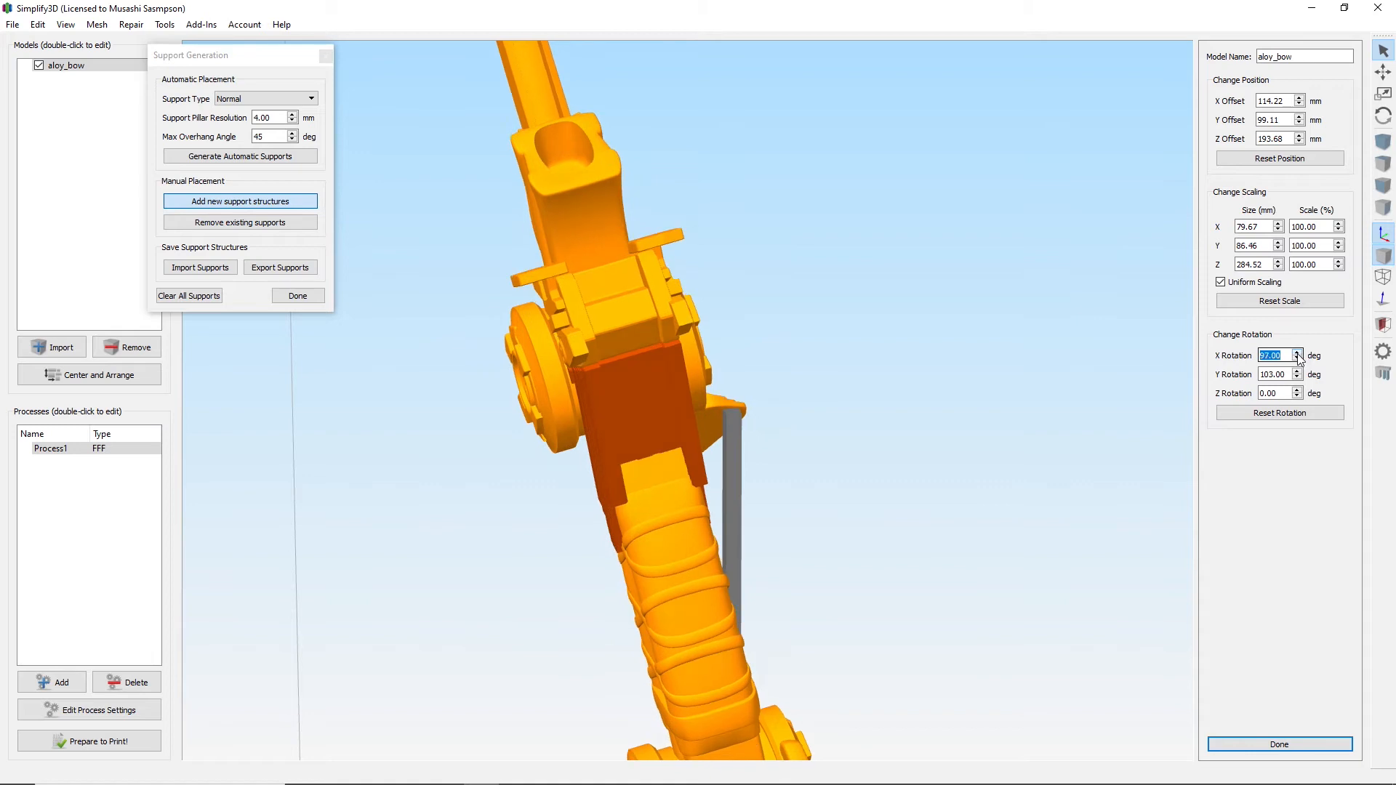
{"action": "left_click", "coordinate": [1298, 359]}
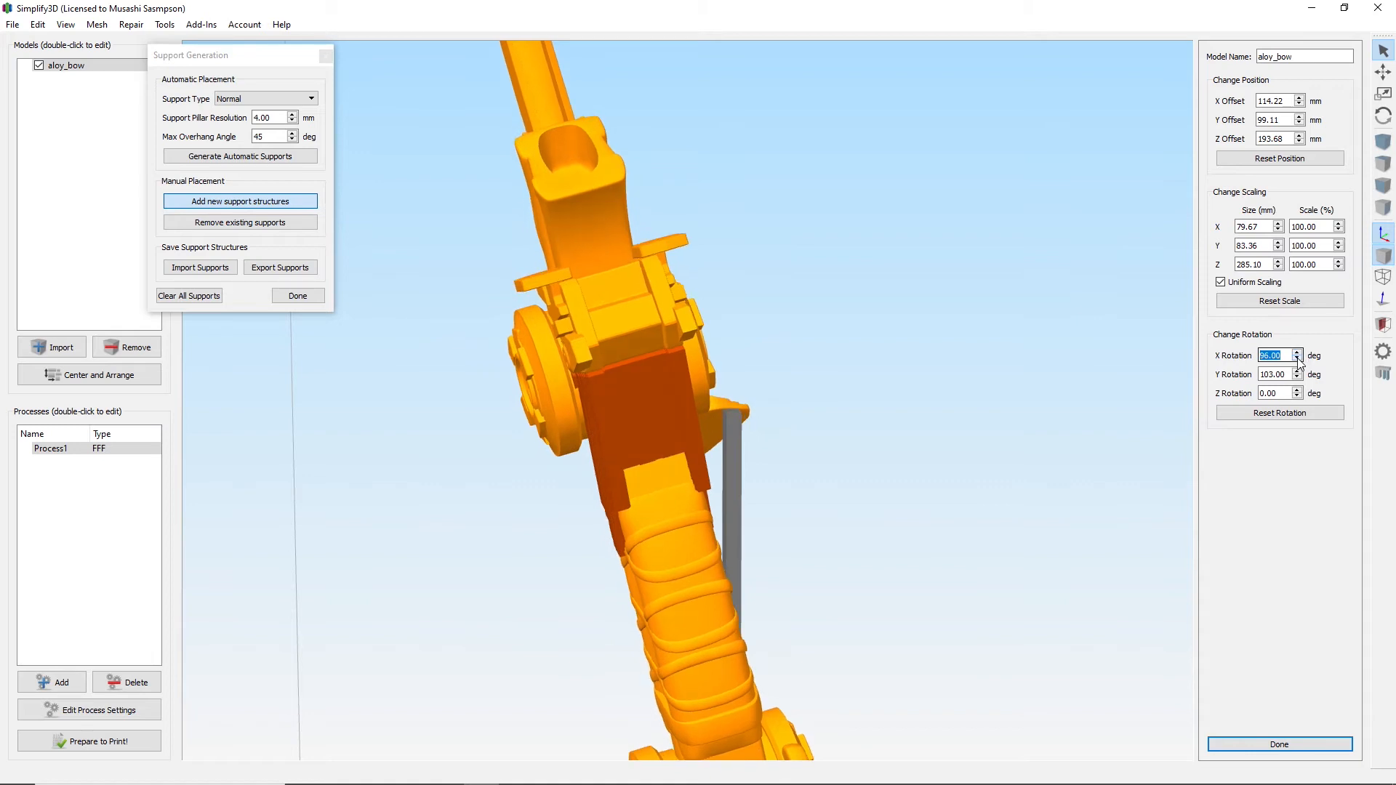
{"action": "left_click", "coordinate": [1298, 358]}
{"action": "left_click", "coordinate": [1298, 358]}
{"action": "left_click", "coordinate": [1297, 358]}
{"action": "left_click", "coordinate": [1297, 359]}
{"action": "left_click", "coordinate": [1298, 358]}
{"action": "left_click", "coordinate": [1298, 359]}
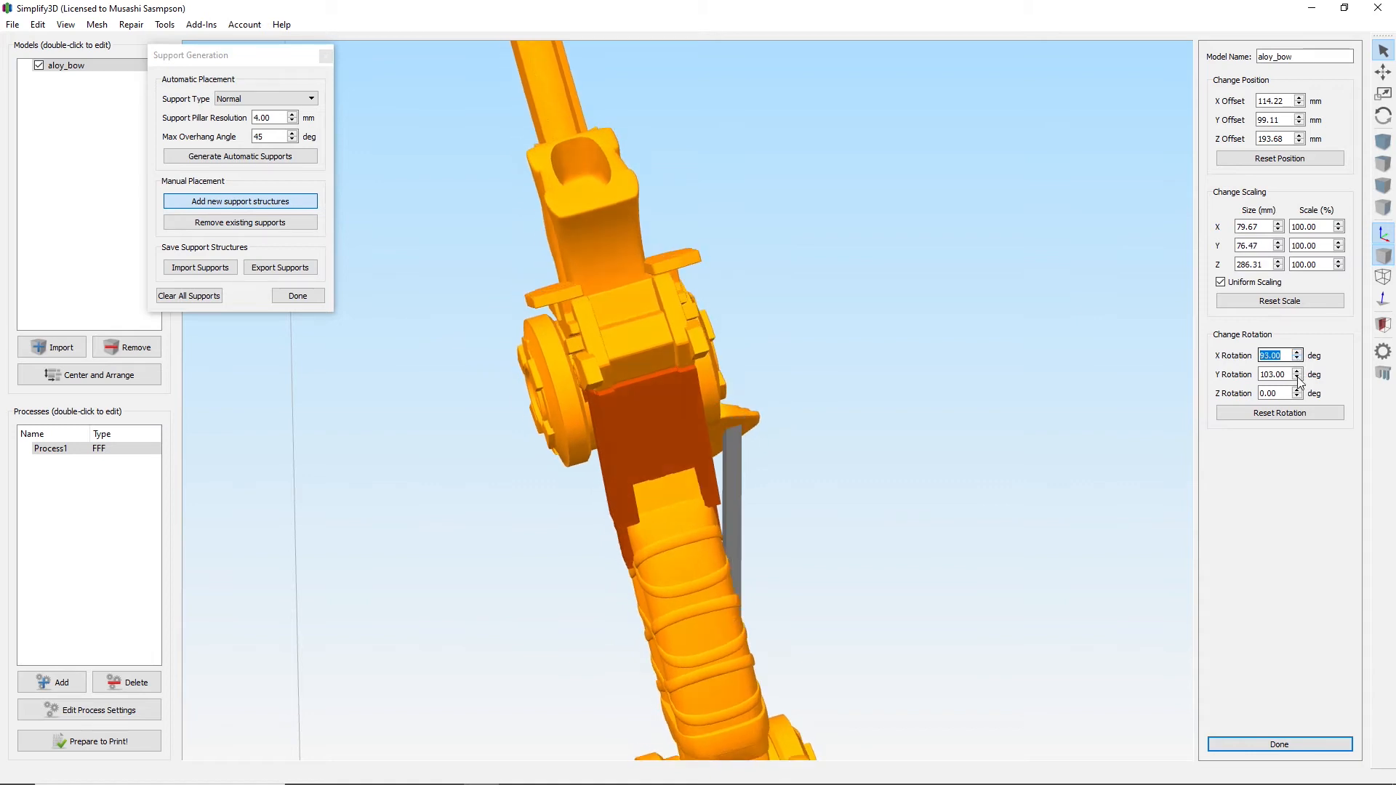
Set the bow model's Y rotation to 105 degrees and check the overhangs around the upper hub.
{"action": "left_click", "coordinate": [1298, 377]}
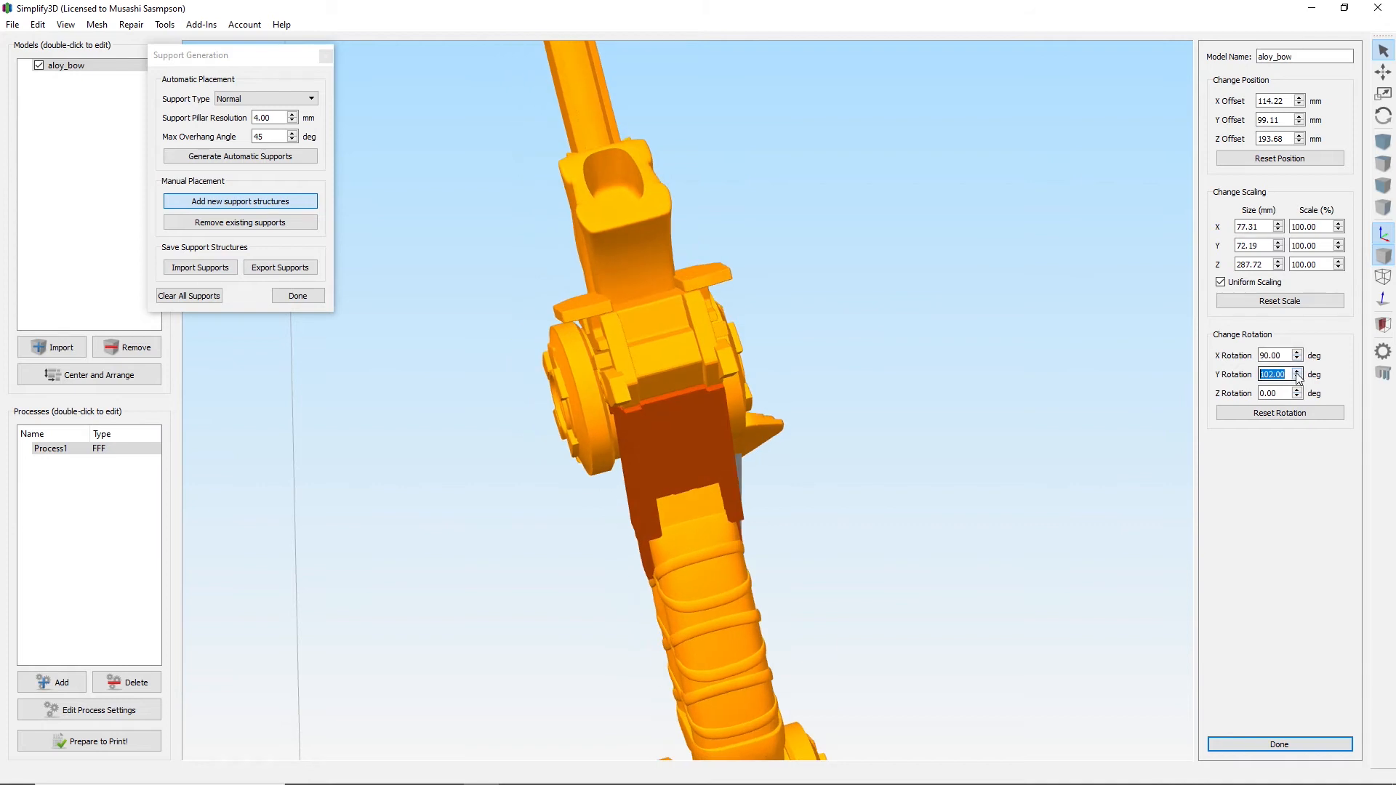
{"action": "left_click", "coordinate": [1298, 372]}
{"action": "left_click", "coordinate": [1298, 371]}
{"action": "left_click", "coordinate": [1297, 372]}
{"action": "middle_click_drag", "start_coordinate": [827, 604], "coordinate": [929, 413]}
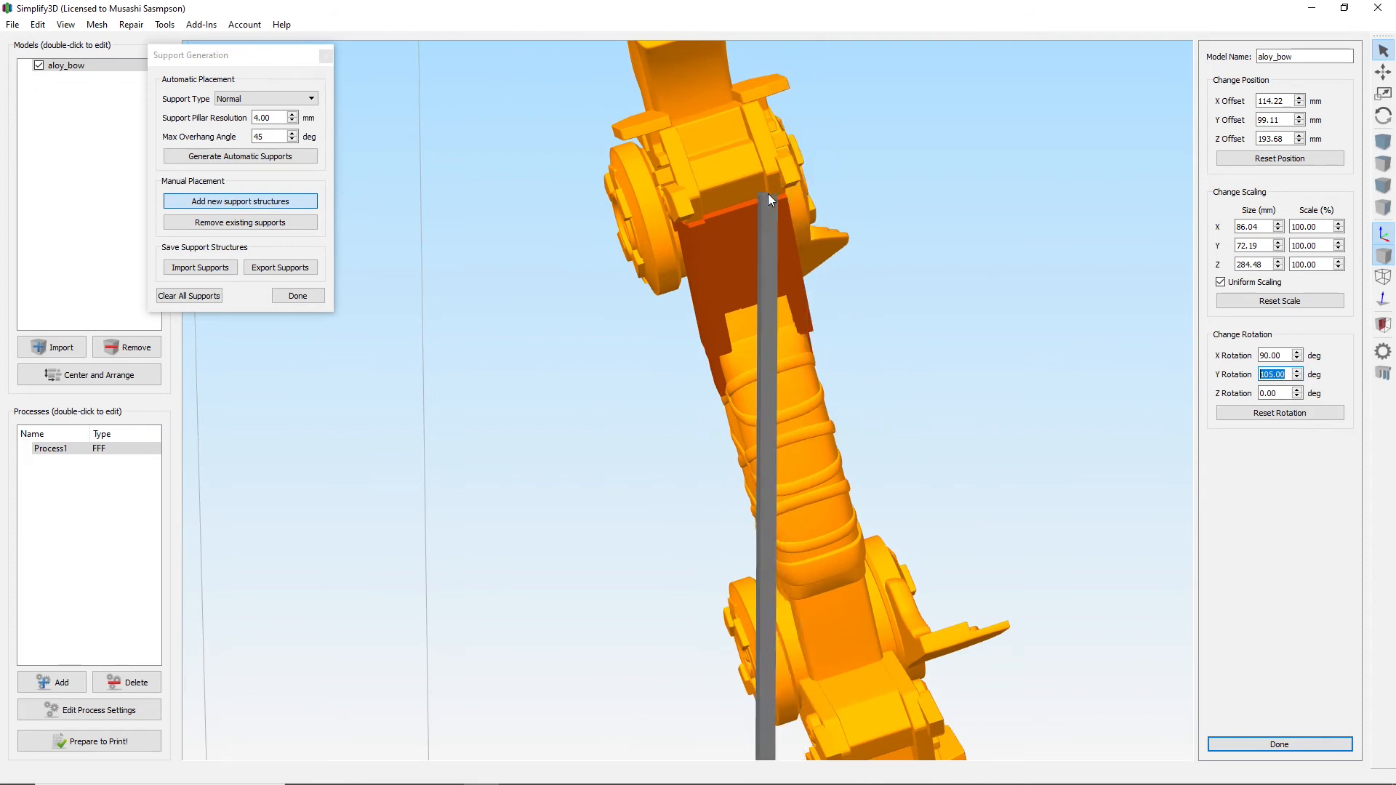
{"action": "left_click_drag", "start_coordinate": [469, 394], "coordinate": [639, 341]}
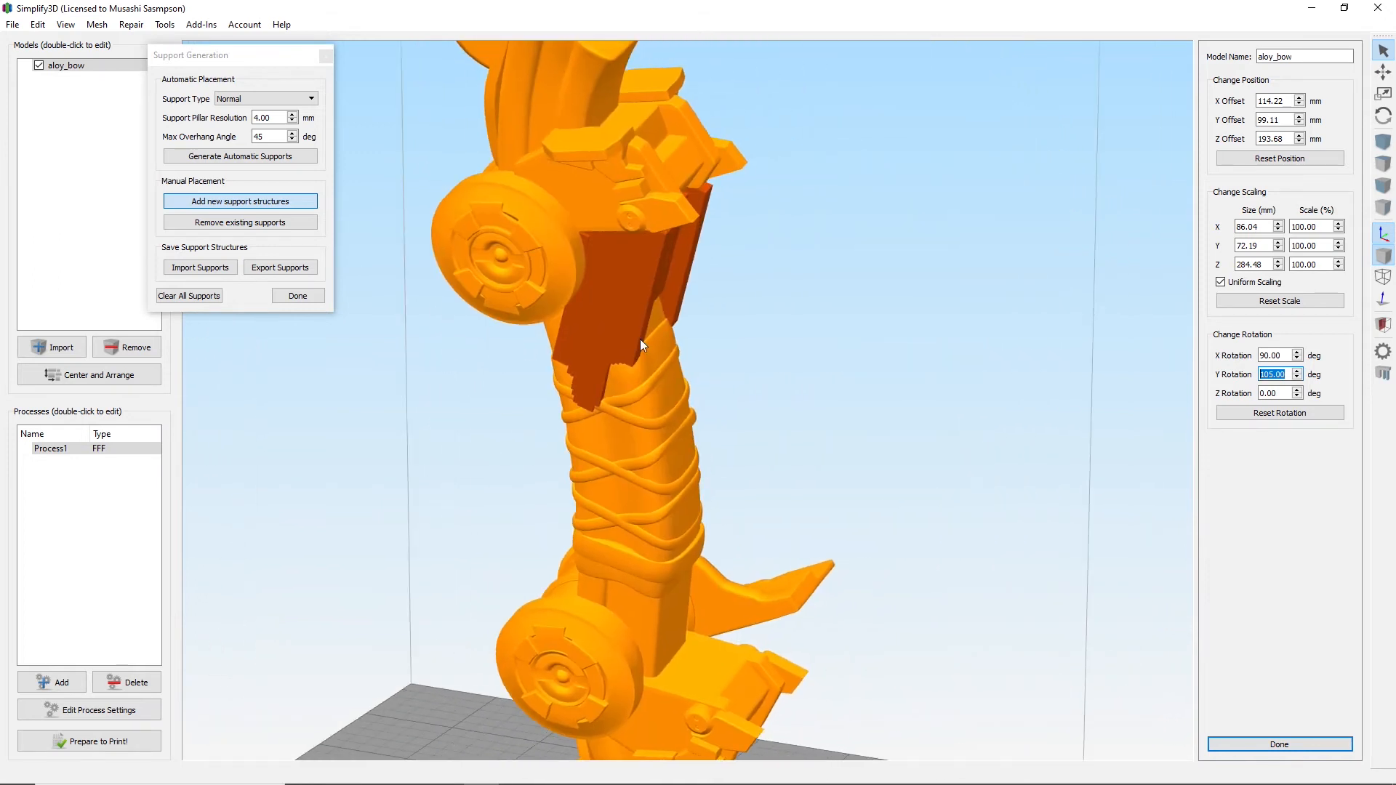
Tilt the bow model further by setting its X rotation to 101 degrees.
{"action": "left_click", "coordinate": [1297, 352]}
{"action": "left_click", "coordinate": [1297, 351]}
{"action": "left_click", "coordinate": [1297, 352]}
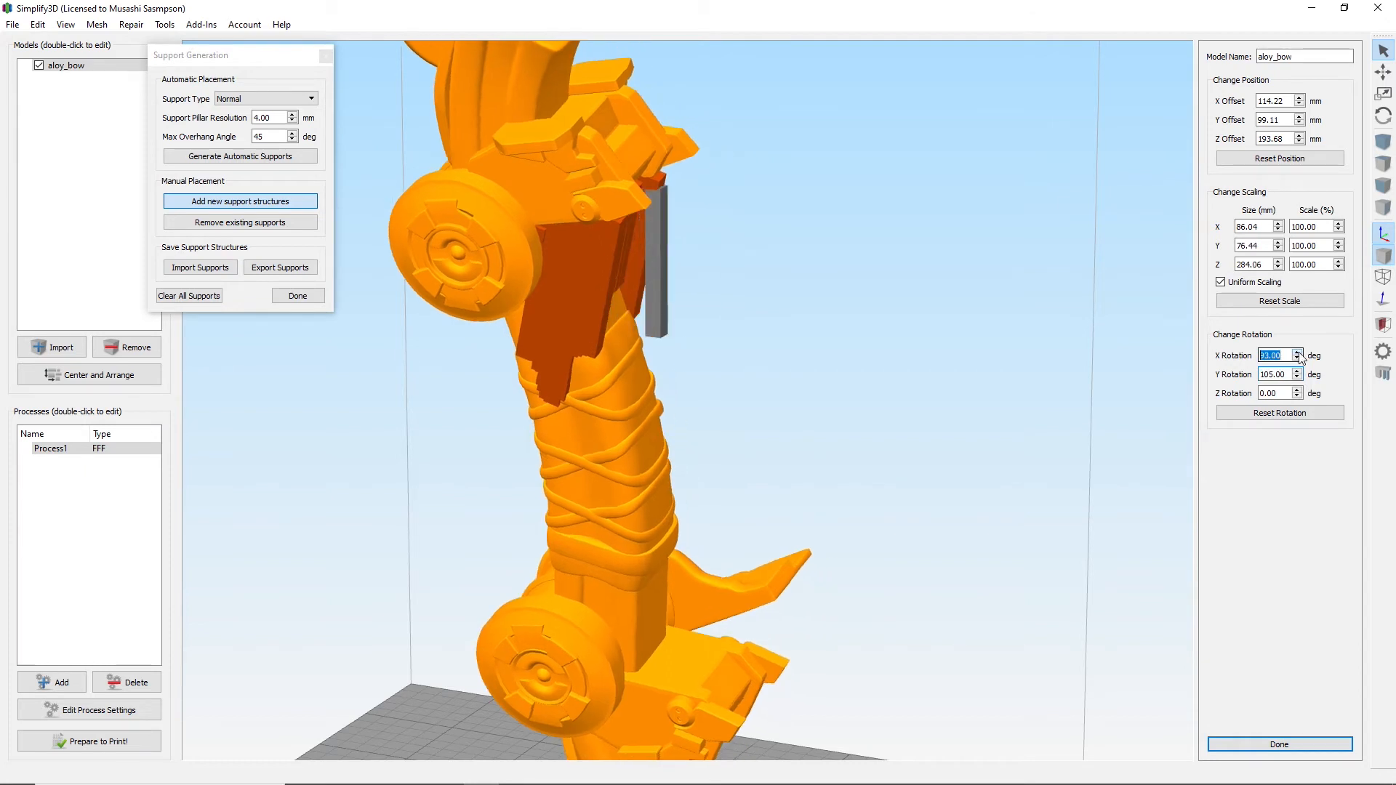
{"action": "left_click", "coordinate": [1297, 352]}
{"action": "left_click", "coordinate": [1297, 352]}
{"action": "left_click", "coordinate": [1297, 352]}
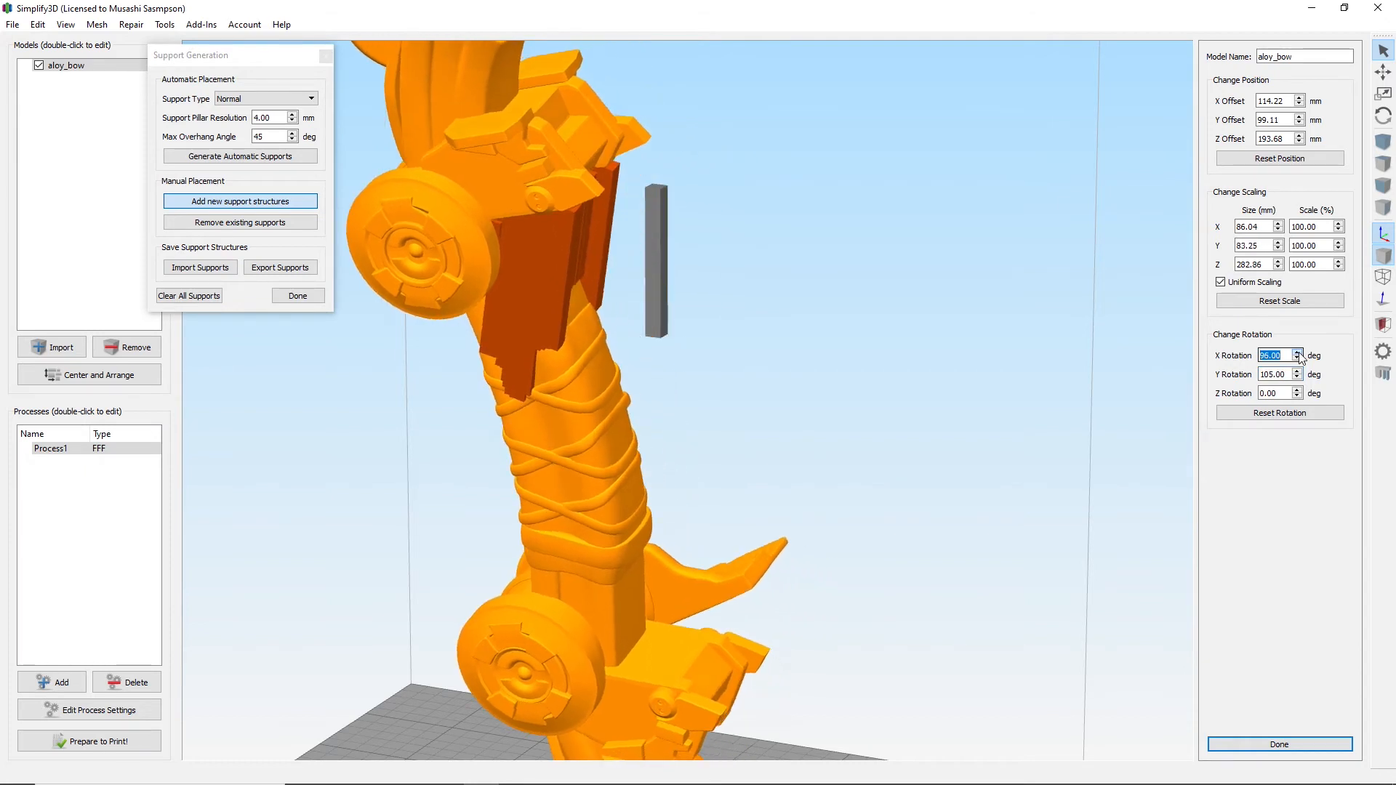
{"action": "left_click", "coordinate": [1297, 352]}
{"action": "left_click", "coordinate": [1297, 352]}
{"action": "left_click", "coordinate": [1297, 351]}
{"action": "left_click", "coordinate": [1297, 352]}
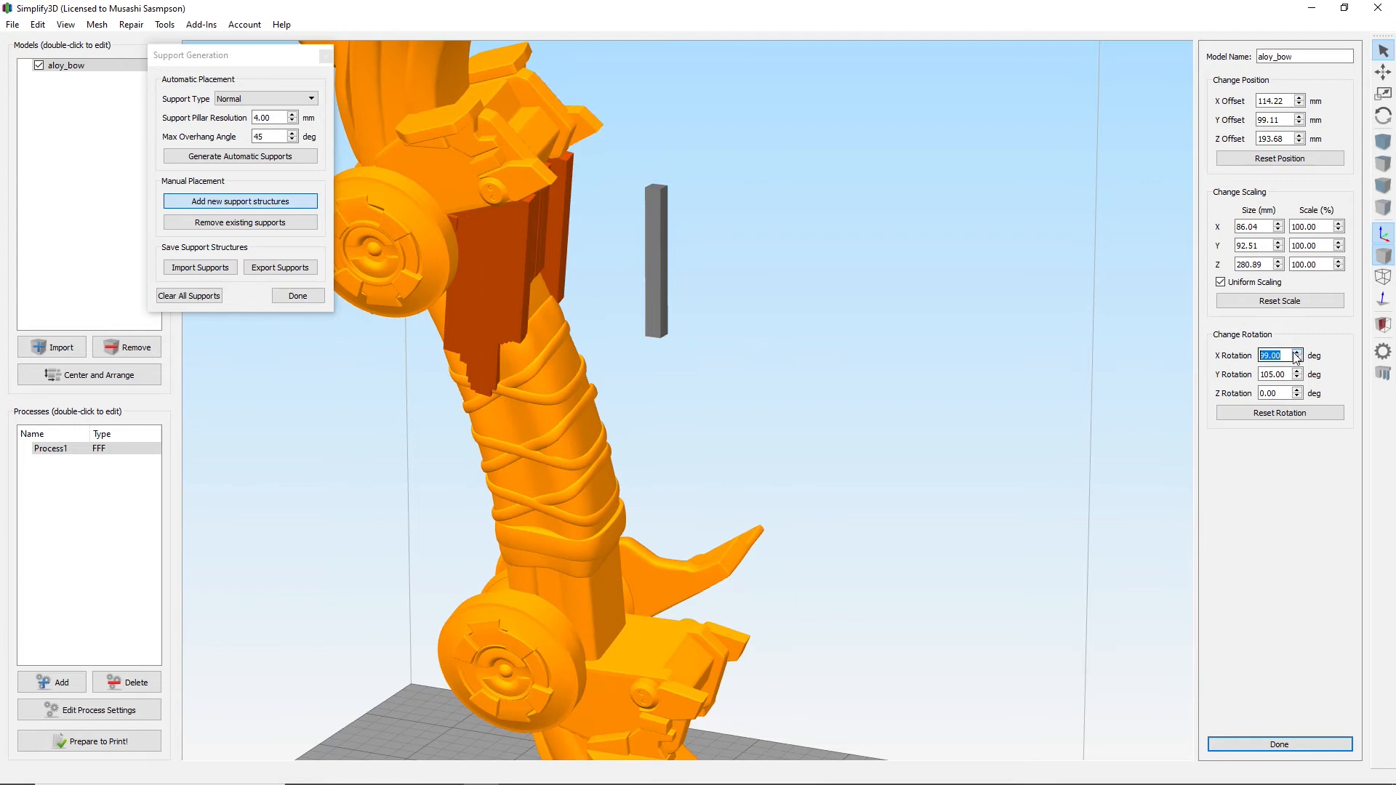
{"action": "left_click", "coordinate": [1297, 352]}
Add a new support pillar from the bow's grip up to the projecting corner of the upper hub block.
{"action": "left_click_drag", "start_coordinate": [607, 271], "coordinate": [671, 244]}
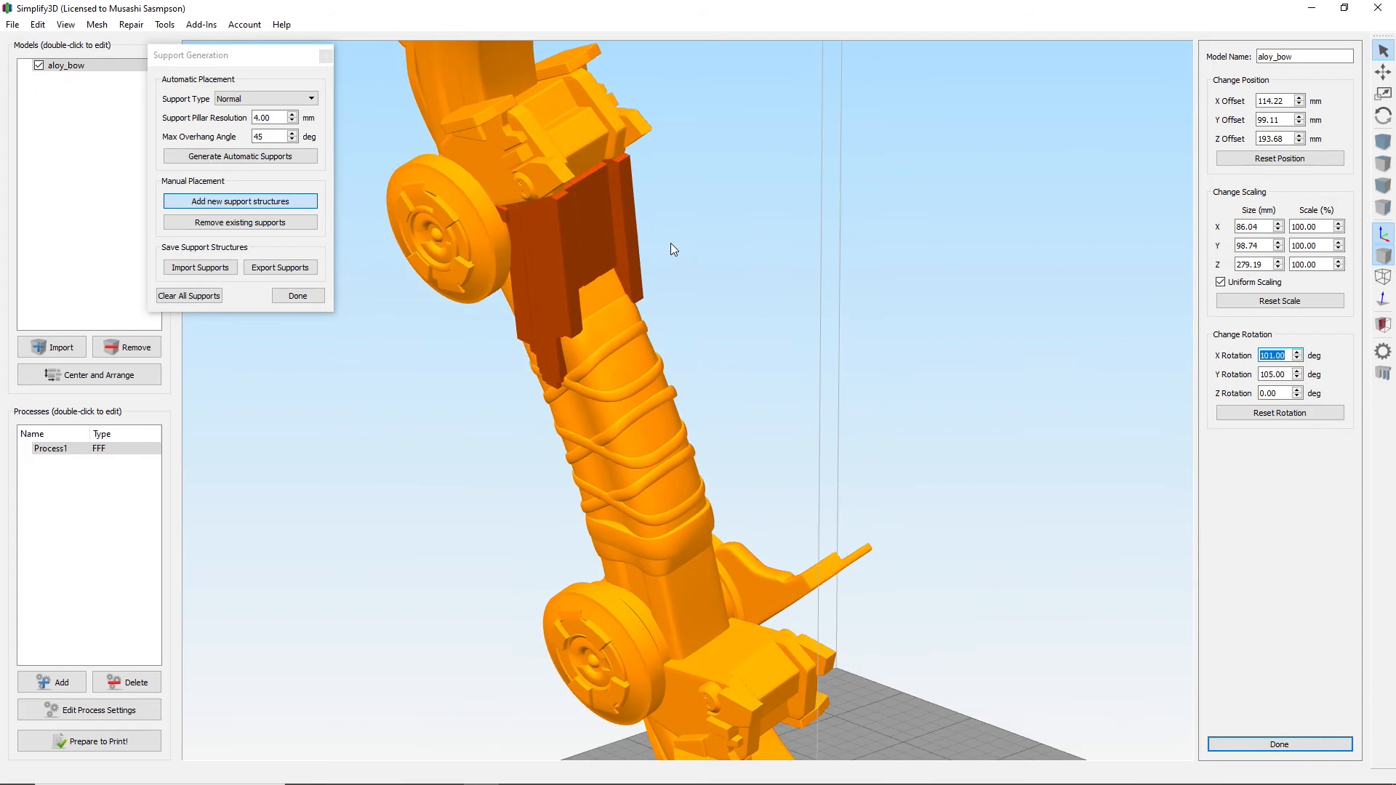
{"action": "left_click", "coordinate": [627, 148]}
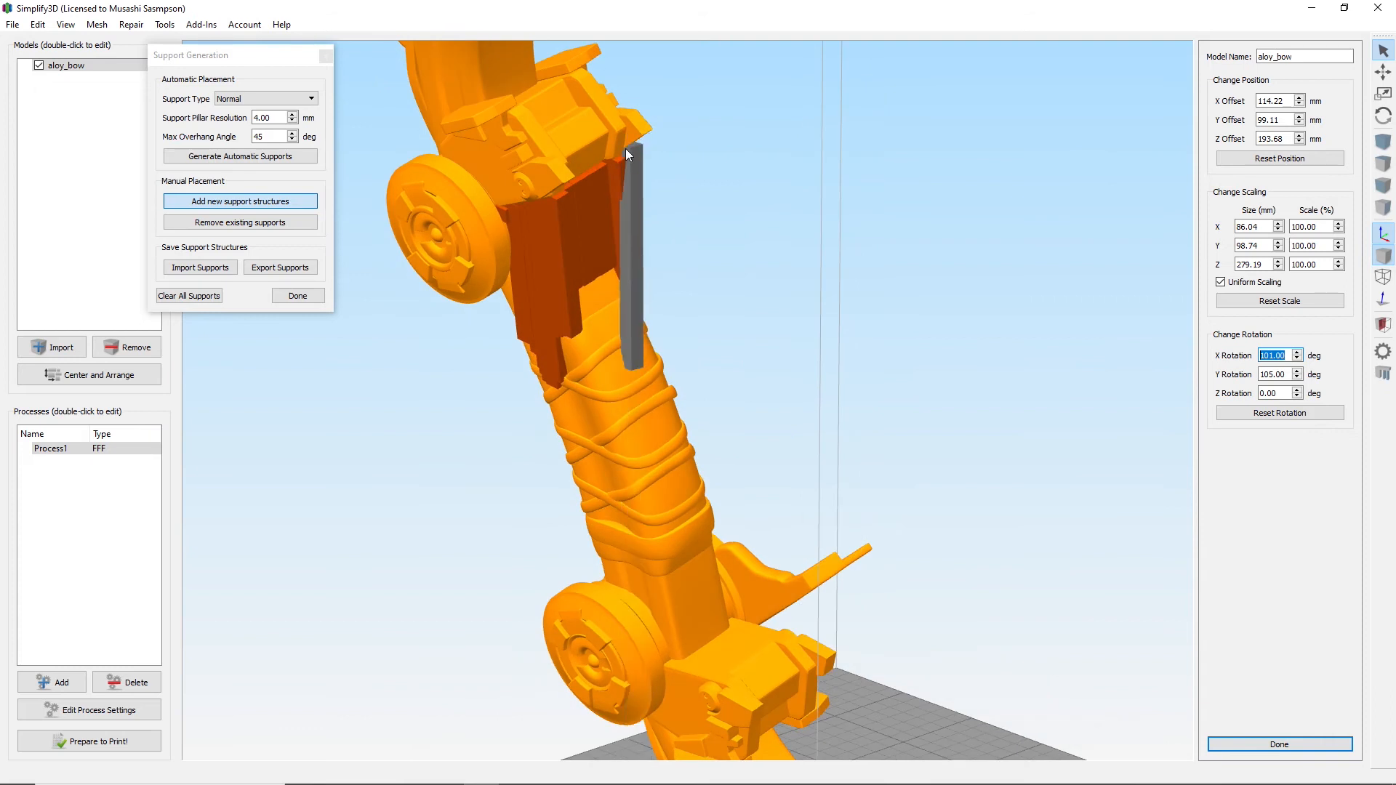
{"action": "left_click", "coordinate": [619, 147]}
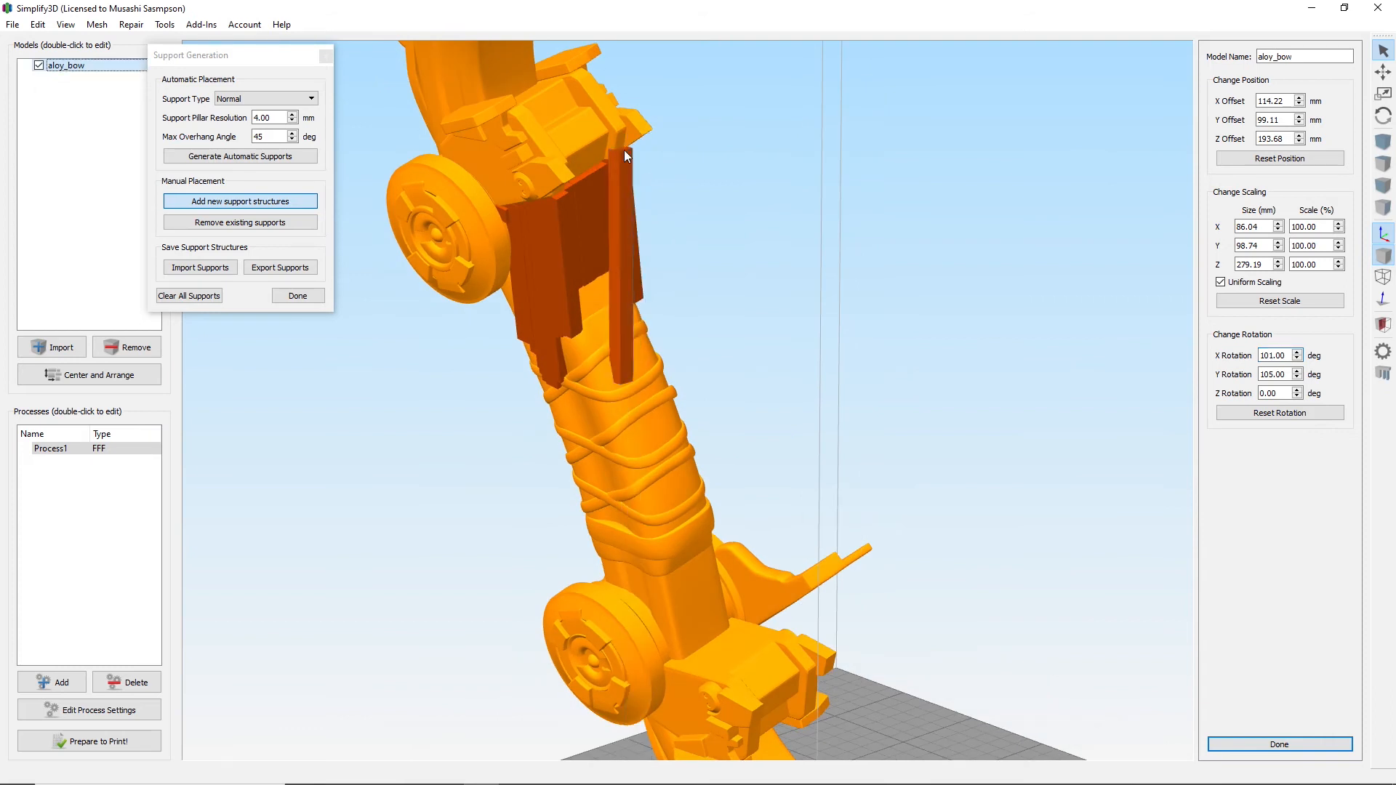
Set the bow model's X rotation to 106 degrees and its Y rotation to 109 degrees.
{"action": "left_click", "coordinate": [1298, 351]}
{"action": "left_click", "coordinate": [1297, 351]}
{"action": "left_click", "coordinate": [1298, 352]}
{"action": "left_click", "coordinate": [1297, 351]}
{"action": "left_click", "coordinate": [1298, 351]}
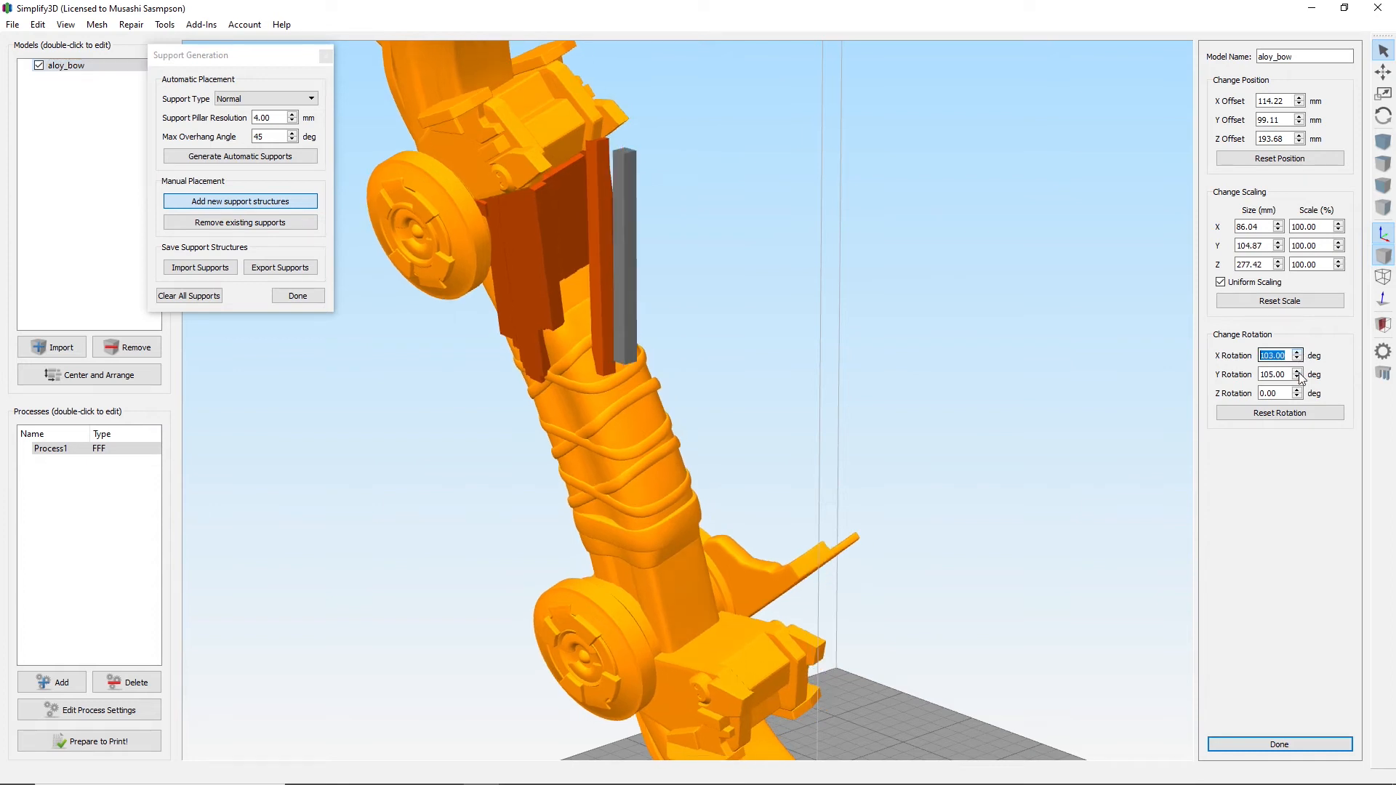
{"action": "left_click", "coordinate": [1298, 371]}
{"action": "left_click", "coordinate": [1297, 372]}
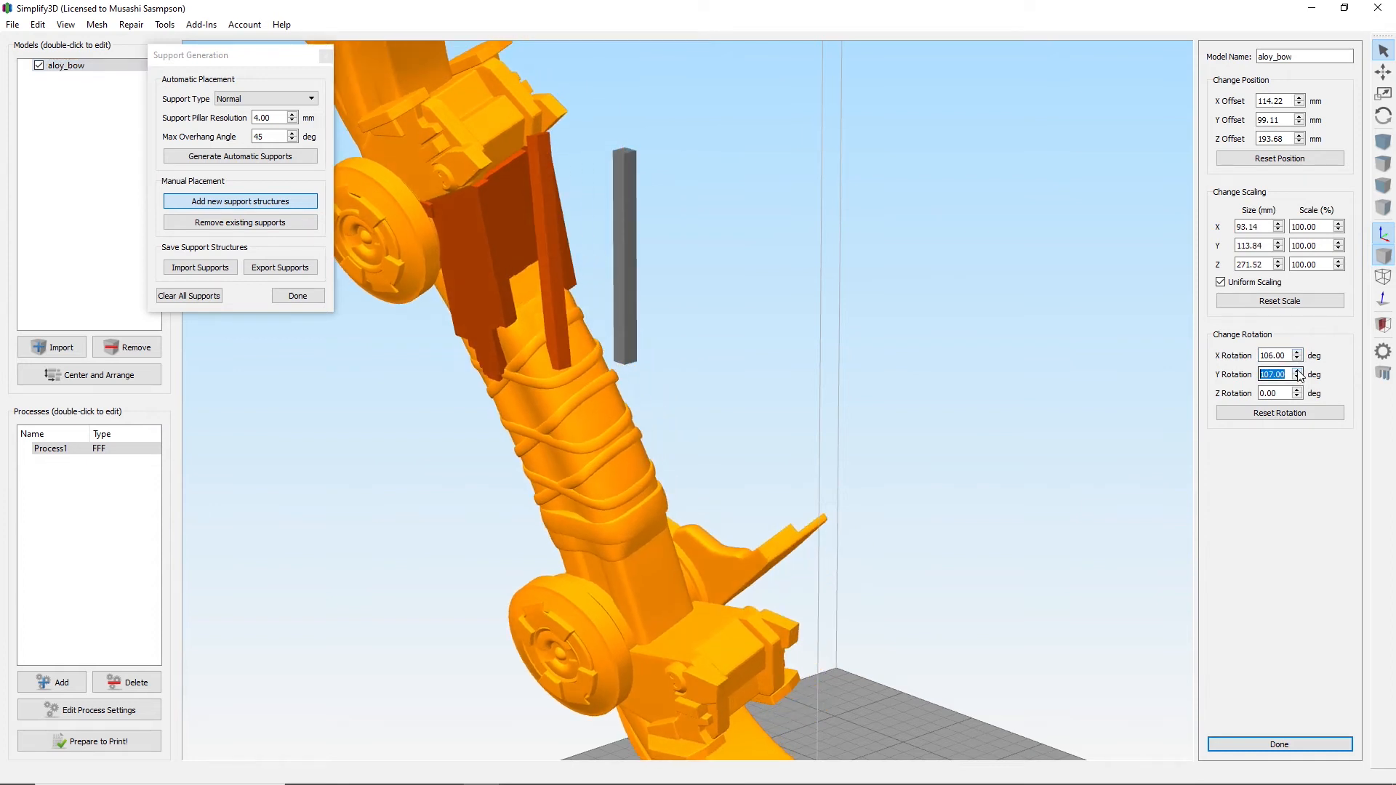
{"action": "left_click", "coordinate": [1297, 371]}
{"action": "left_click", "coordinate": [1298, 371]}
Add more support pillars at the same corner of the upper hub block in the tilted orientation.
{"action": "left_click_drag", "start_coordinate": [657, 244], "coordinate": [473, 240]}
{"action": "left_click", "coordinate": [531, 81]}
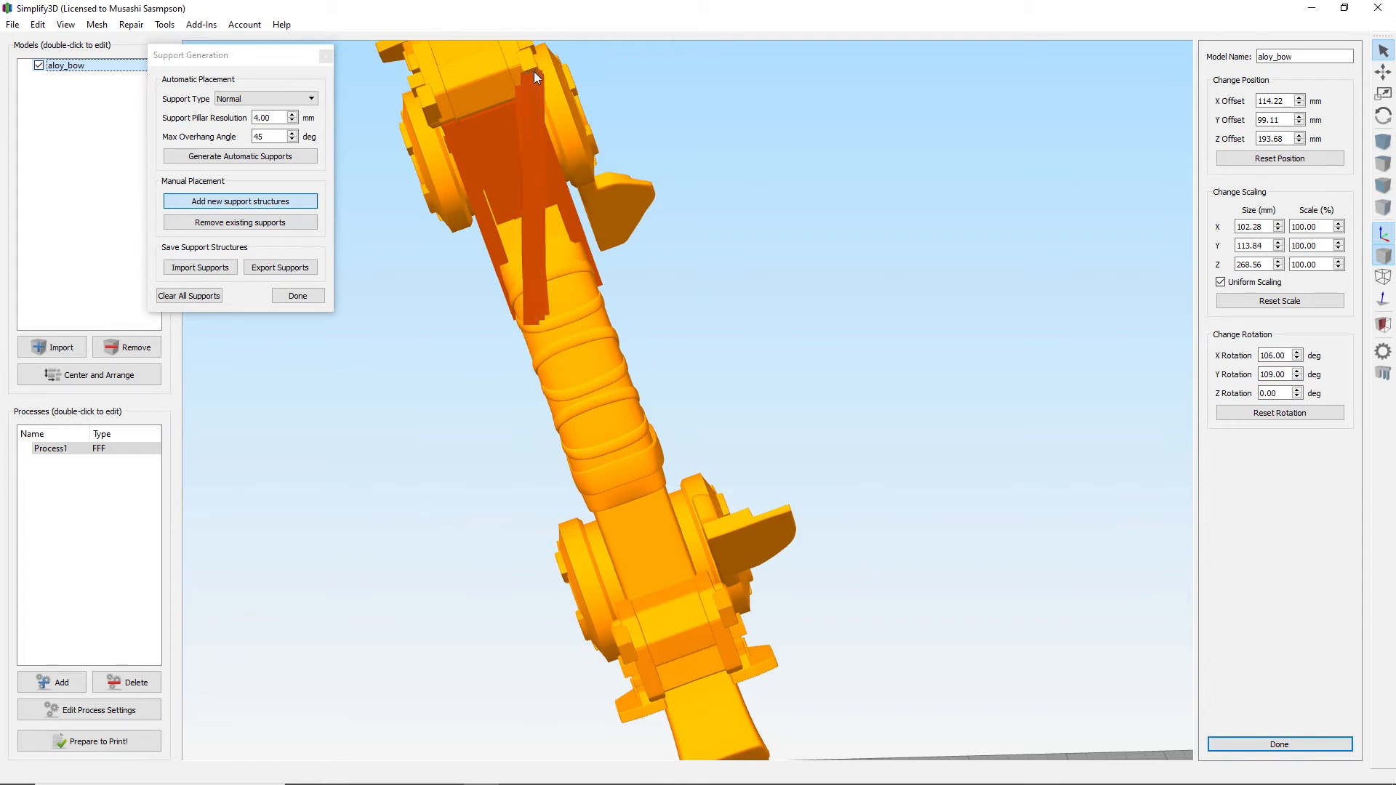
{"action": "left_click", "coordinate": [534, 70]}
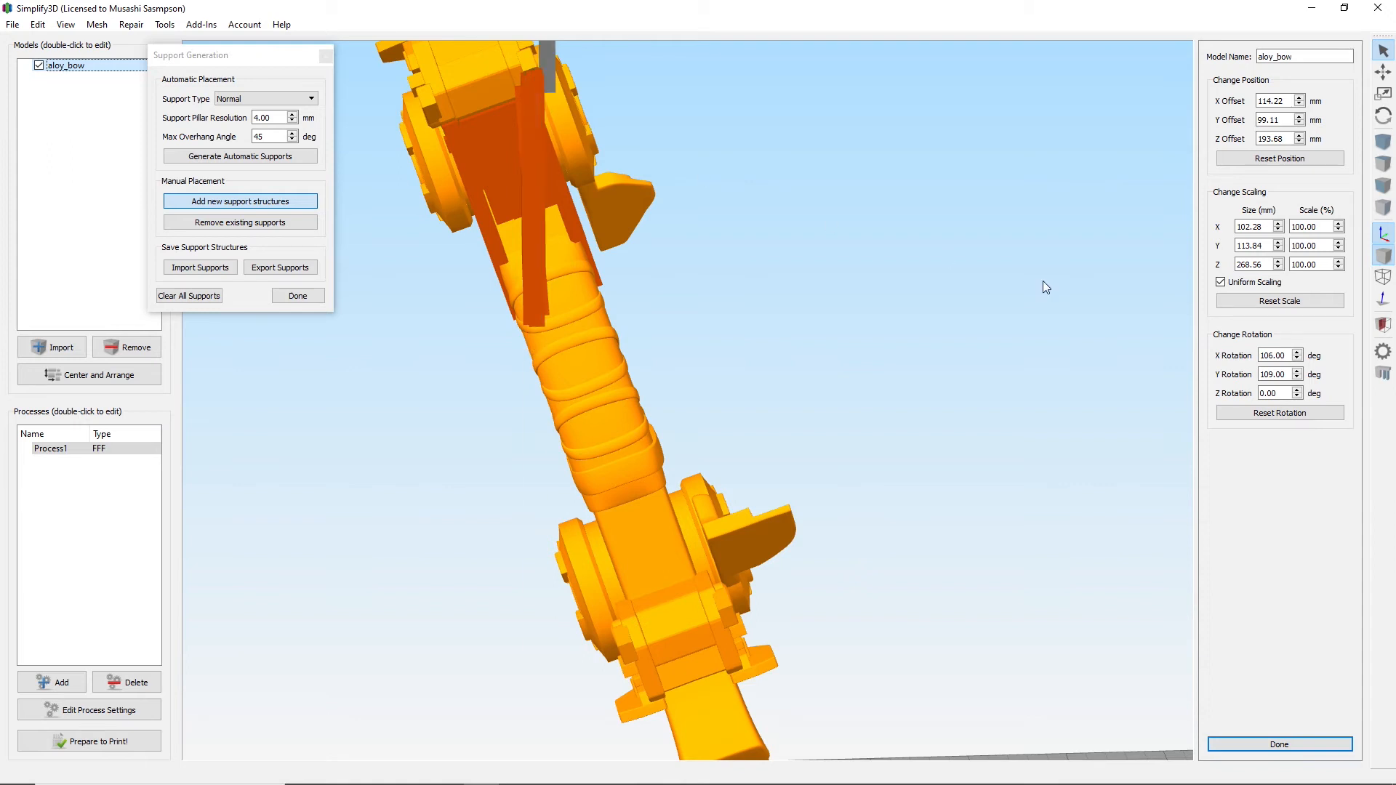
Set the bow model's X rotation to 112 degrees and check the added pillars beneath the upper hub block's corner.
{"action": "left_click", "coordinate": [1298, 351]}
{"action": "left_click", "coordinate": [1297, 352]}
{"action": "left_click", "coordinate": [1297, 352]}
{"action": "left_click", "coordinate": [1298, 352]}
{"action": "left_click_drag", "start_coordinate": [781, 229], "coordinate": [679, 247]}
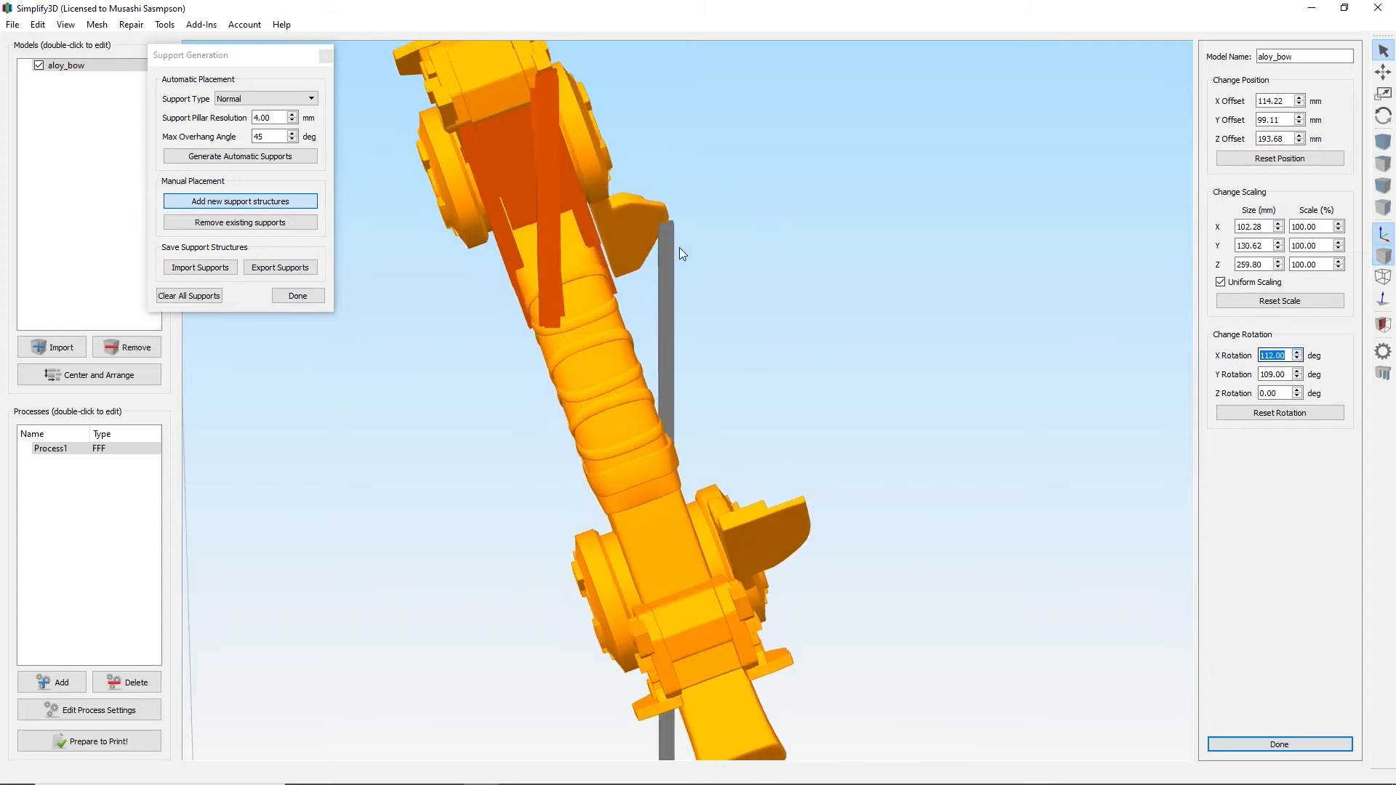
{"action": "right_click_drag", "start_coordinate": [679, 247], "coordinate": [729, 357]}
{"action": "scroll", "coordinate": [729, 357], "scroll_direction": "up", "scroll_amount": 4}
{"action": "right_click_drag", "start_coordinate": [816, 189], "coordinate": [859, 309]}
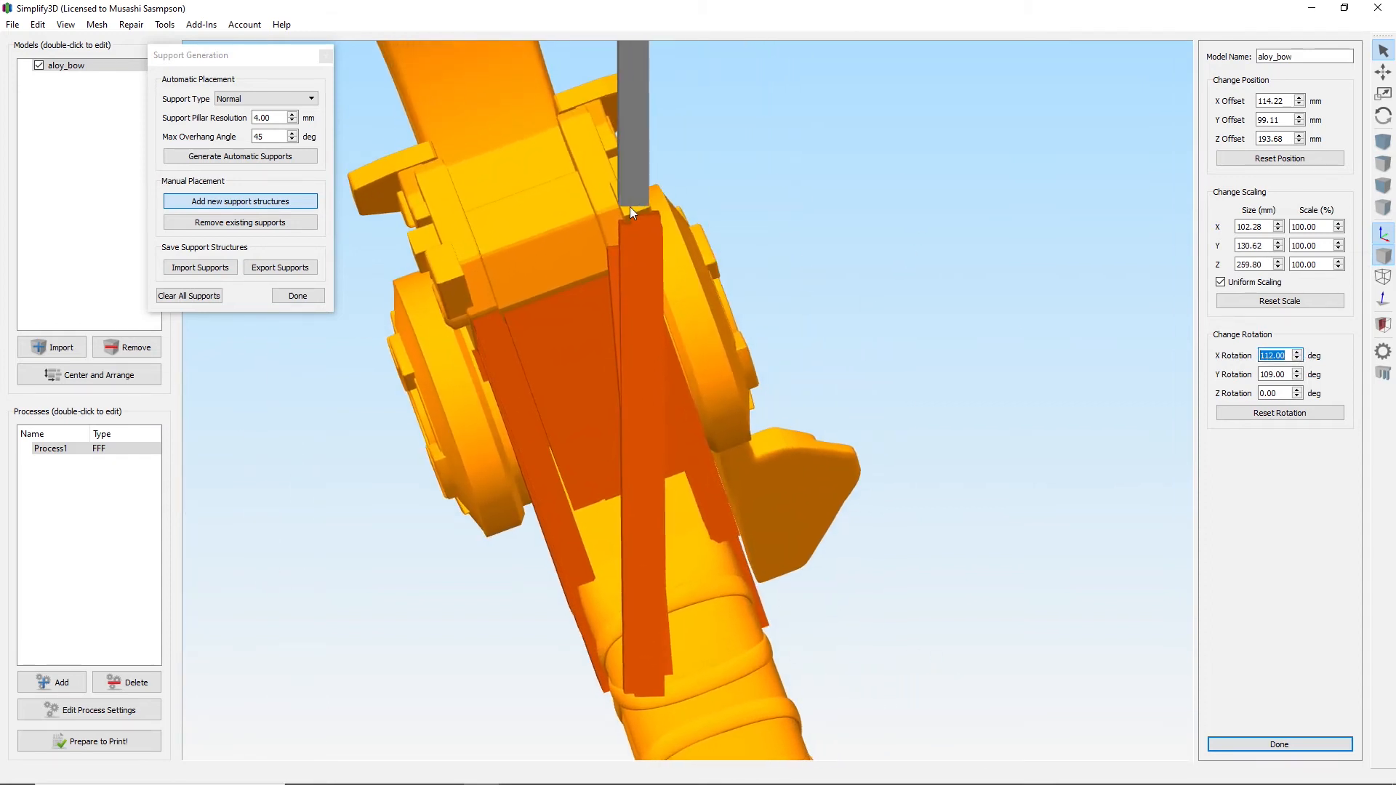
Add further support pillars beneath the upper hub block's projecting corner, filling in beside the existing pillars down to the grip.
{"action": "left_click", "coordinate": [641, 211]}
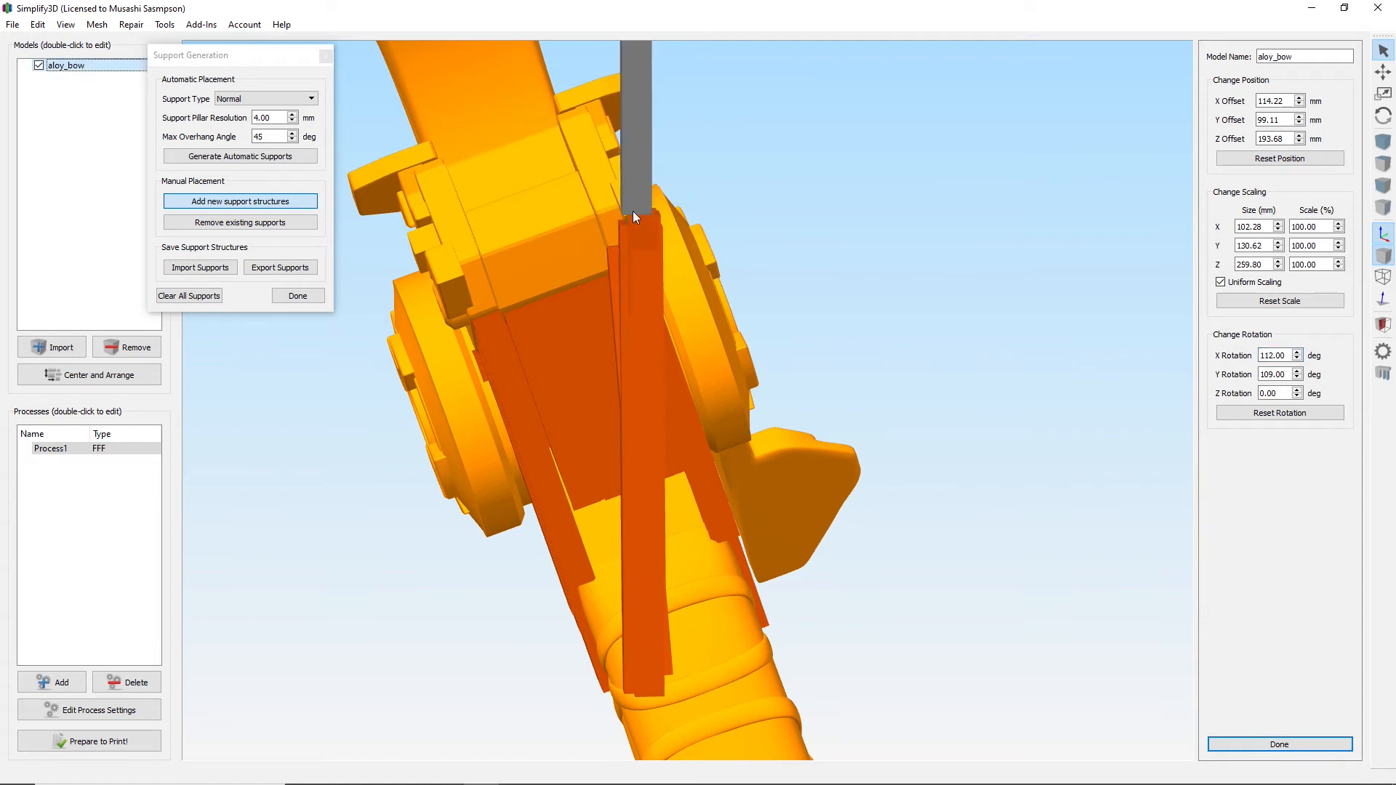
{"action": "left_click", "coordinate": [628, 218]}
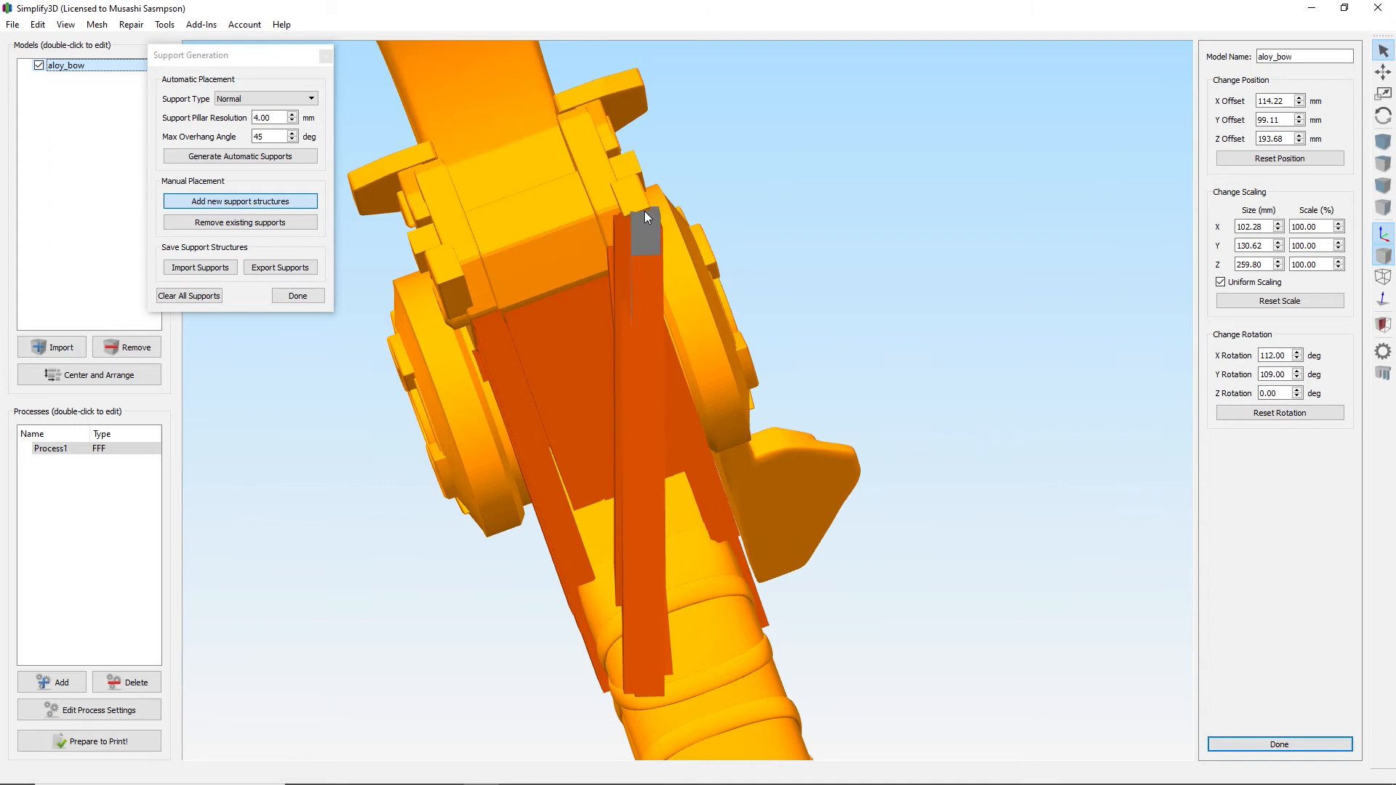
{"action": "left_click", "coordinate": [641, 209]}
Add support pillars beneath the small round boss on the side of the upper hub block.
{"action": "left_click_drag", "start_coordinate": [893, 280], "coordinate": [488, 280]}
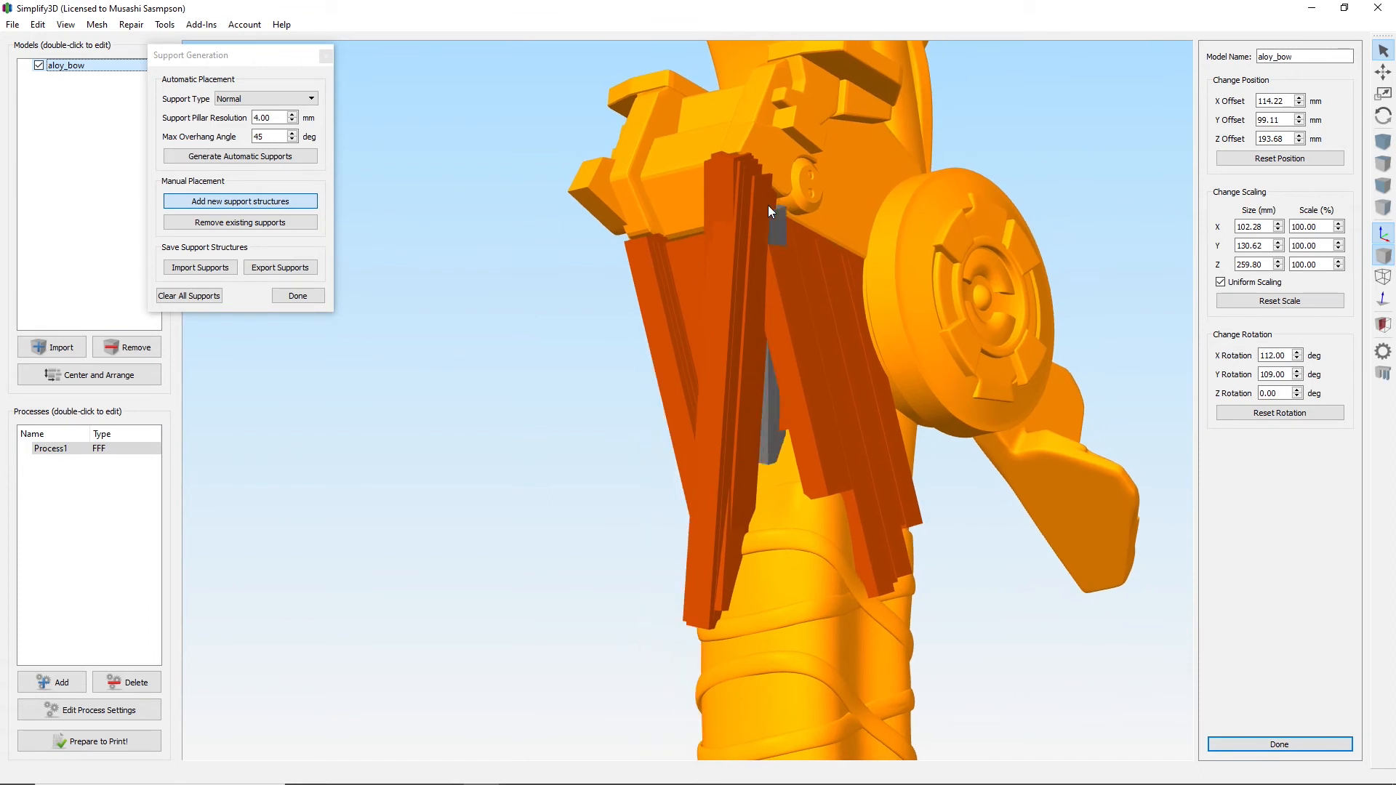
{"action": "left_click", "coordinate": [774, 193]}
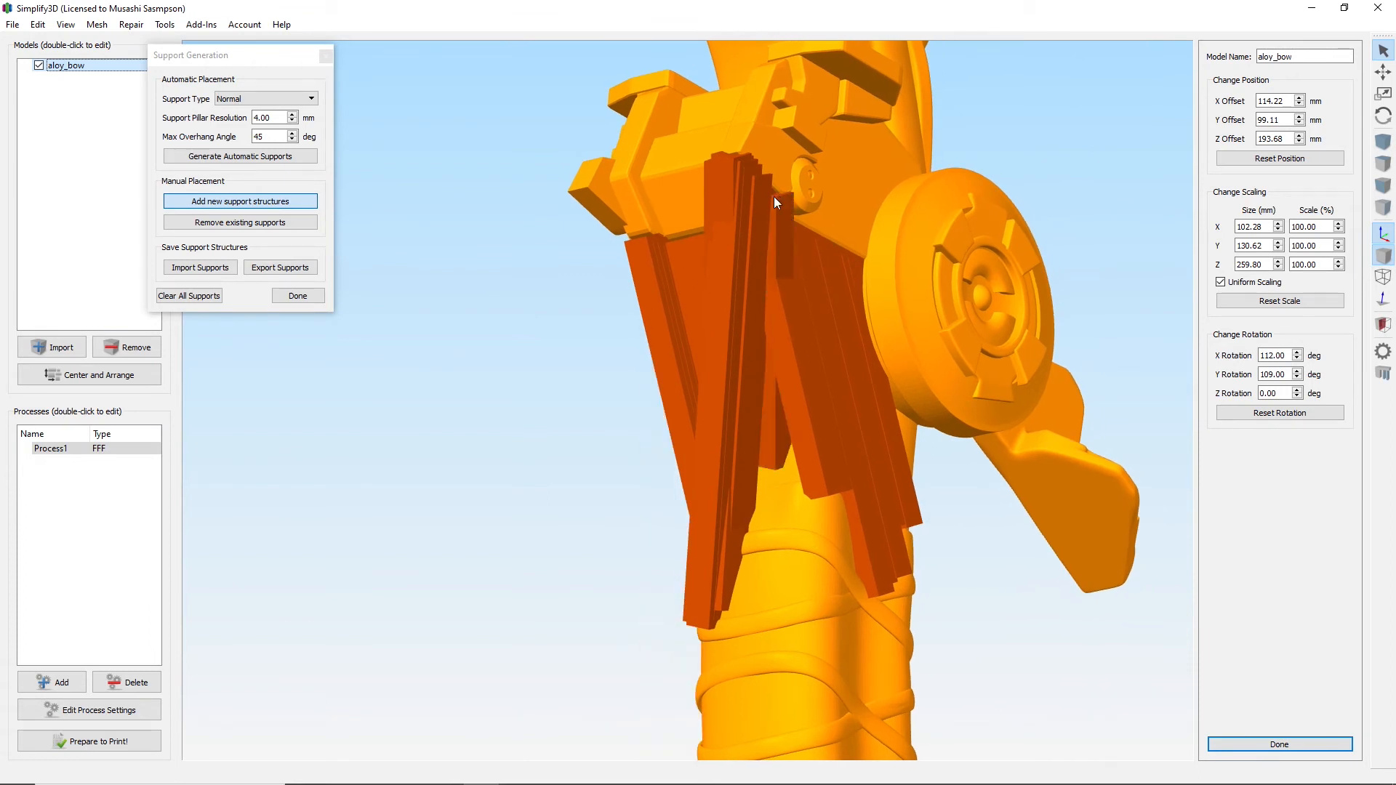
{"action": "left_click", "coordinate": [804, 205]}
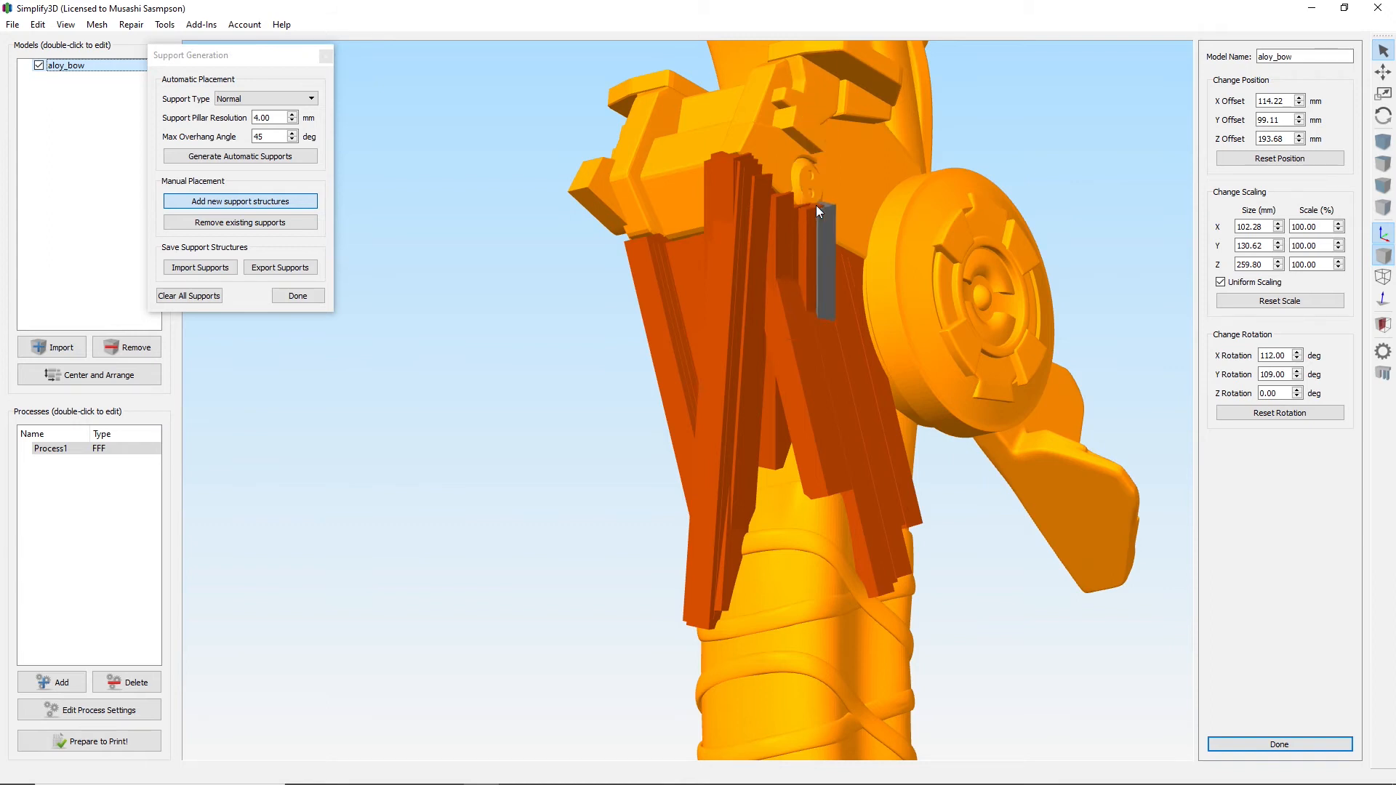
Add support pillars along the grip-side lower edge of the large round disc beside the hub.
{"action": "scroll", "coordinate": [826, 290], "scroll_direction": "down", "scroll_amount": 5}
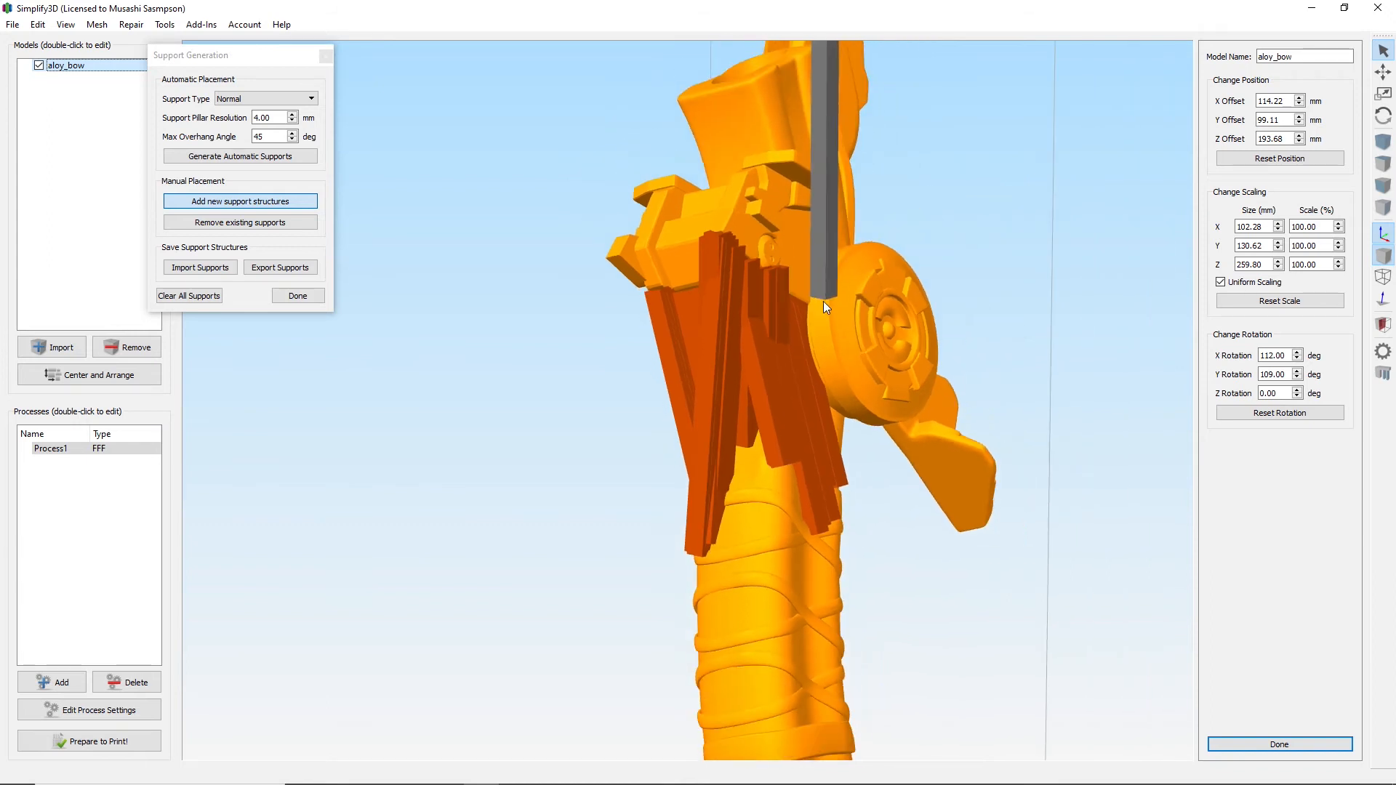
{"action": "left_click_drag", "start_coordinate": [450, 424], "coordinate": [592, 425]}
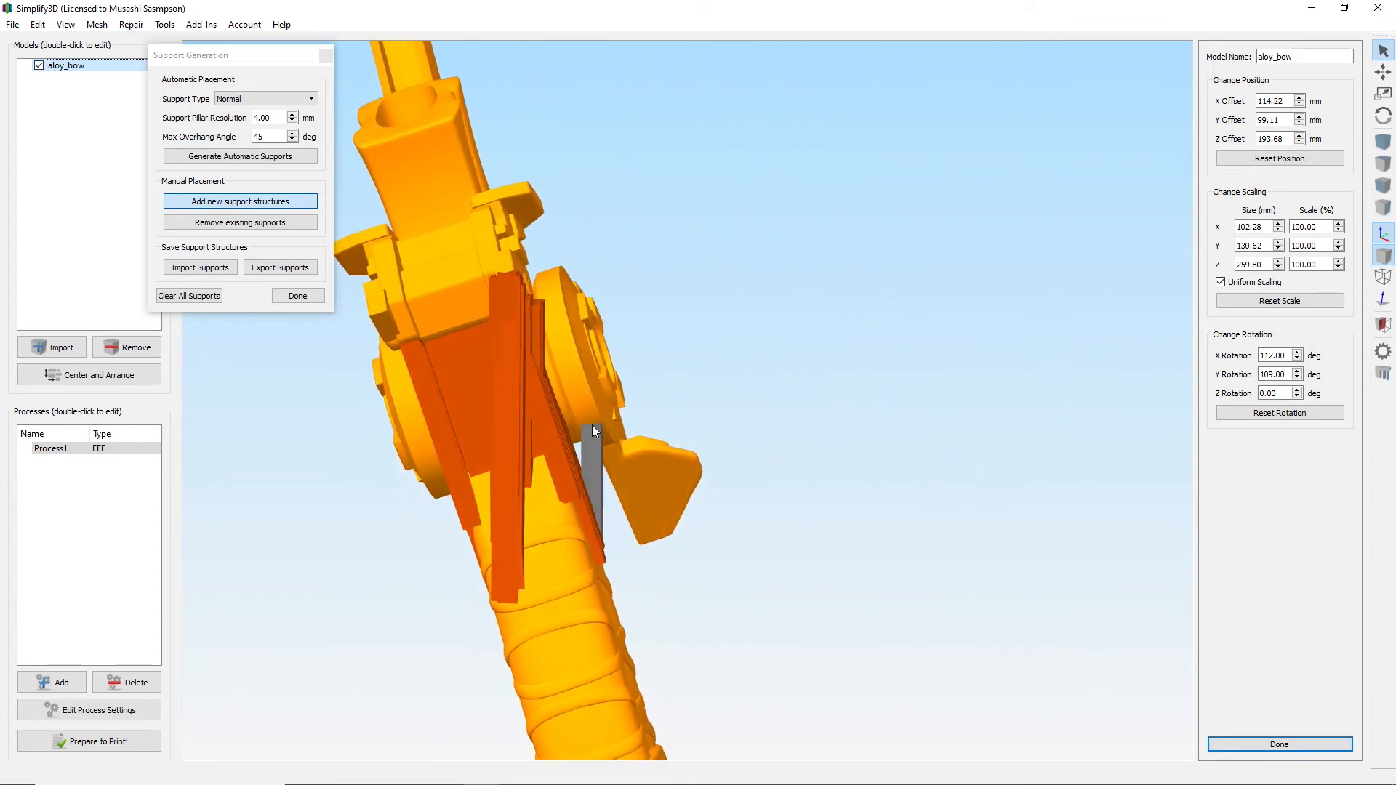
{"action": "scroll", "coordinate": [836, 436], "scroll_direction": "up", "scroll_amount": 3}
{"action": "left_click_drag", "start_coordinate": [937, 384], "coordinate": [800, 303]}
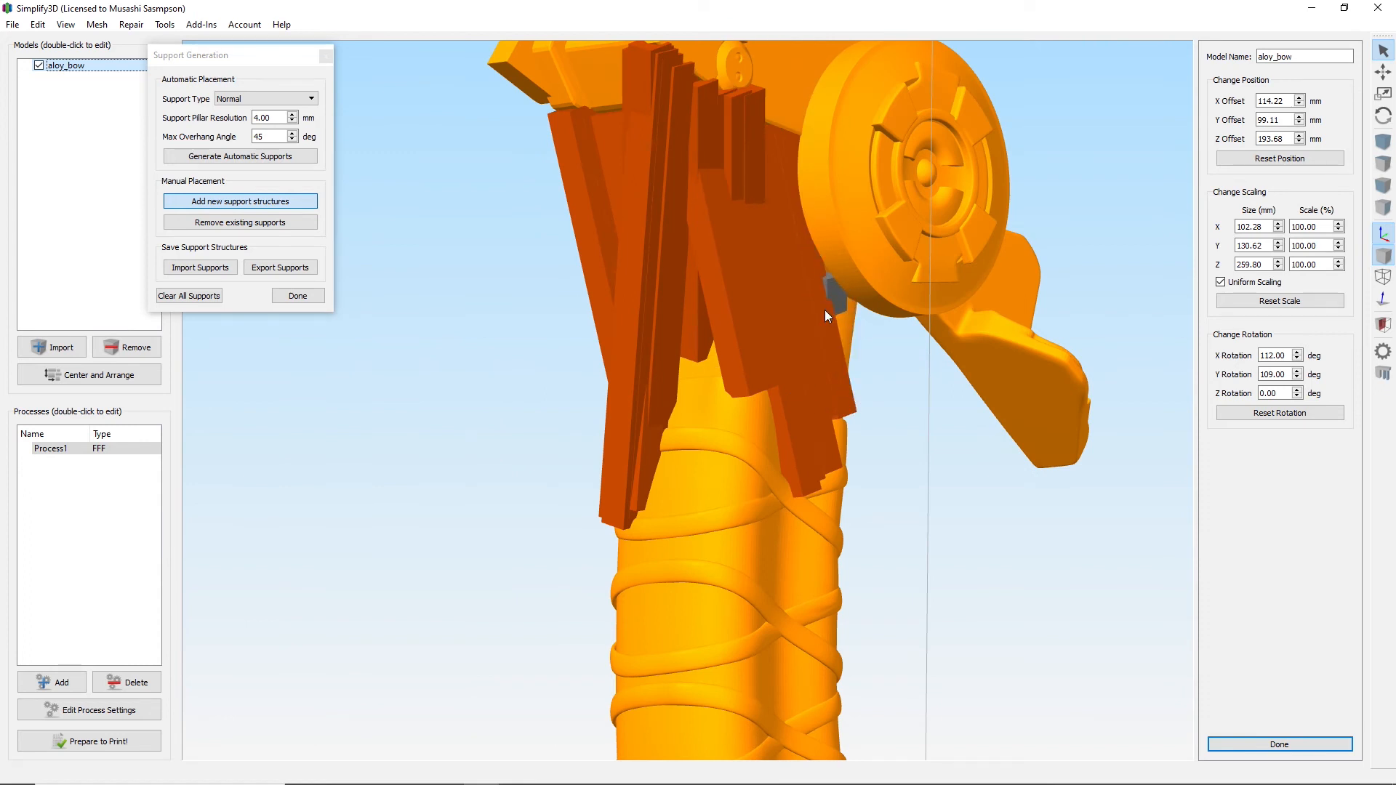
{"action": "left_click", "coordinate": [819, 351]}
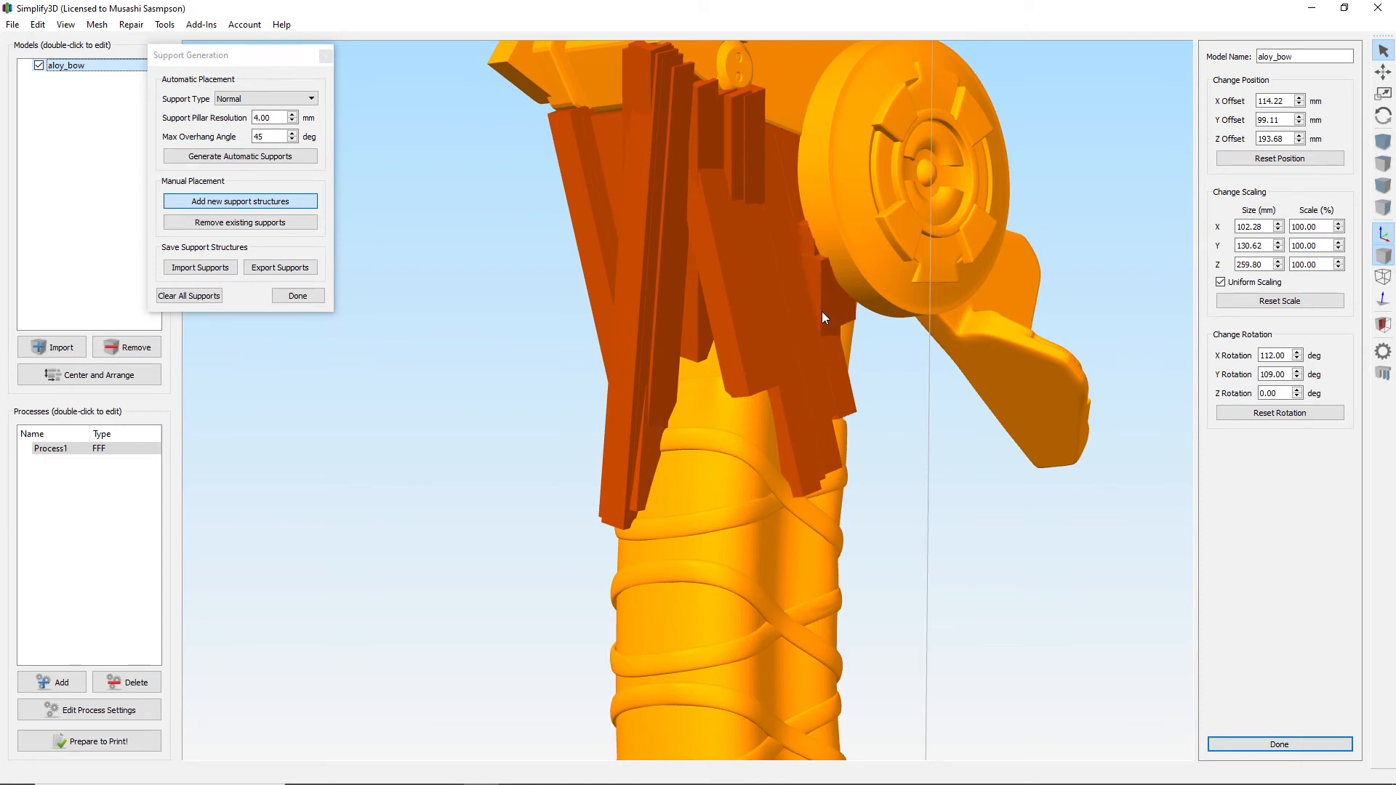
{"action": "left_click", "coordinate": [829, 232]}
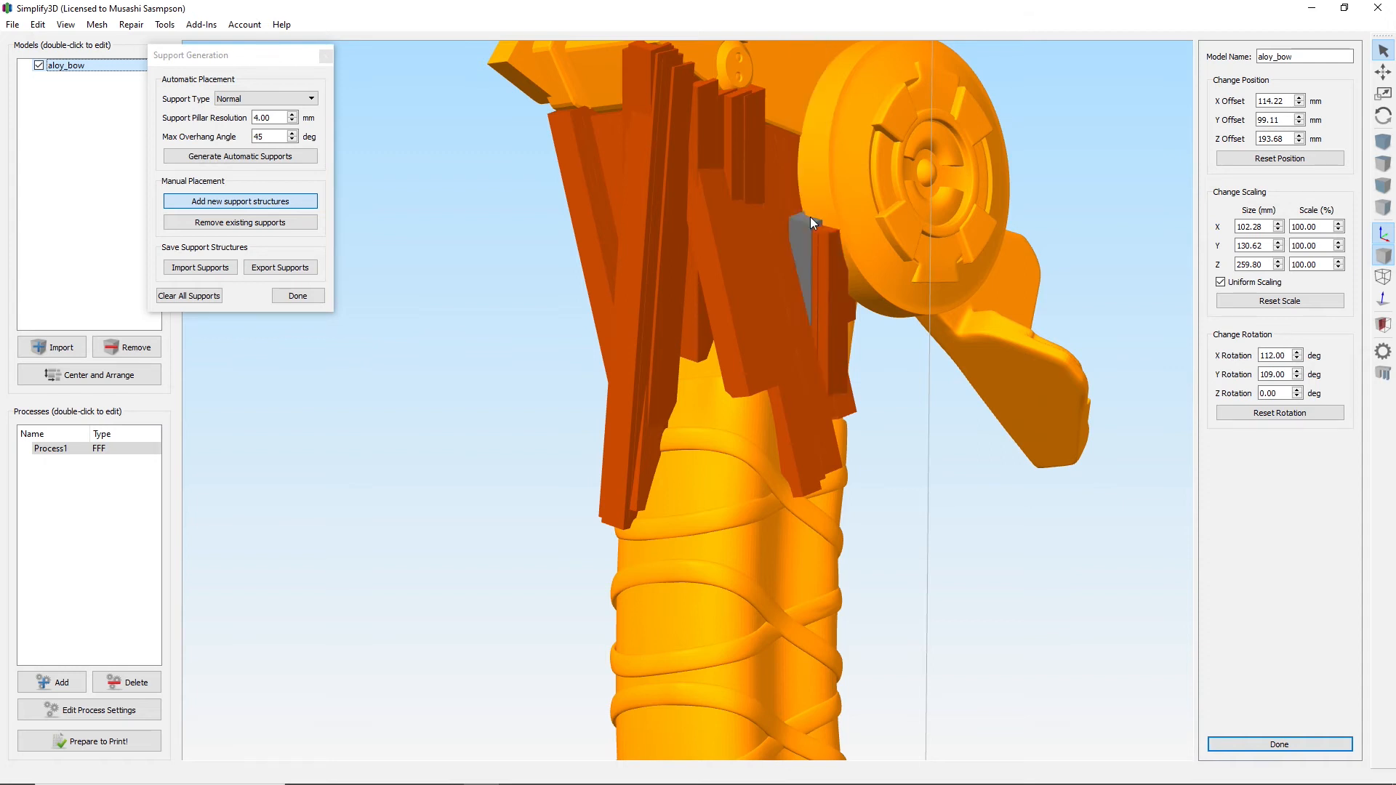
{"action": "left_click", "coordinate": [813, 220]}
{"action": "left_click_drag", "start_coordinate": [958, 506], "coordinate": [1038, 525]}
{"action": "left_click_drag", "start_coordinate": [746, 418], "coordinate": [574, 291]}
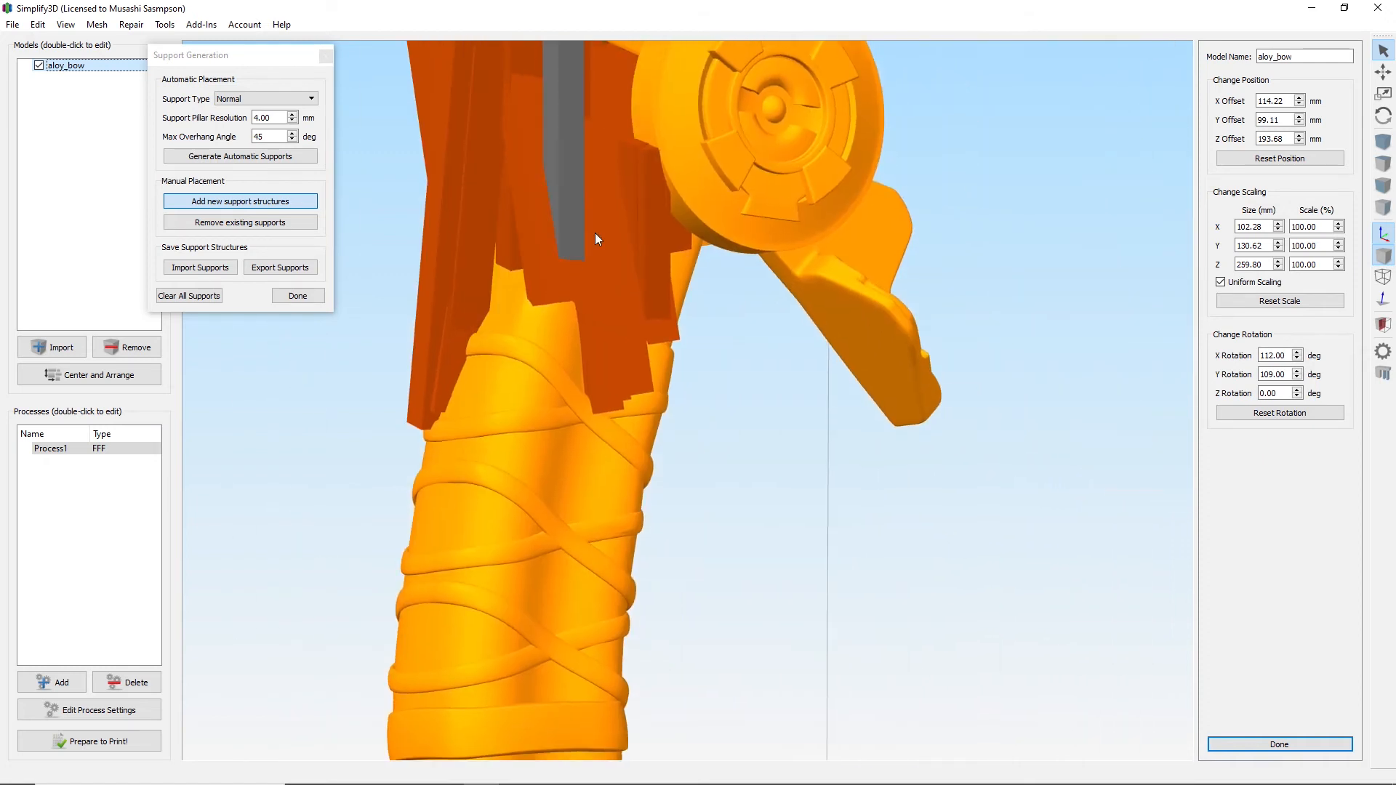
{"action": "left_click", "coordinate": [656, 170]}
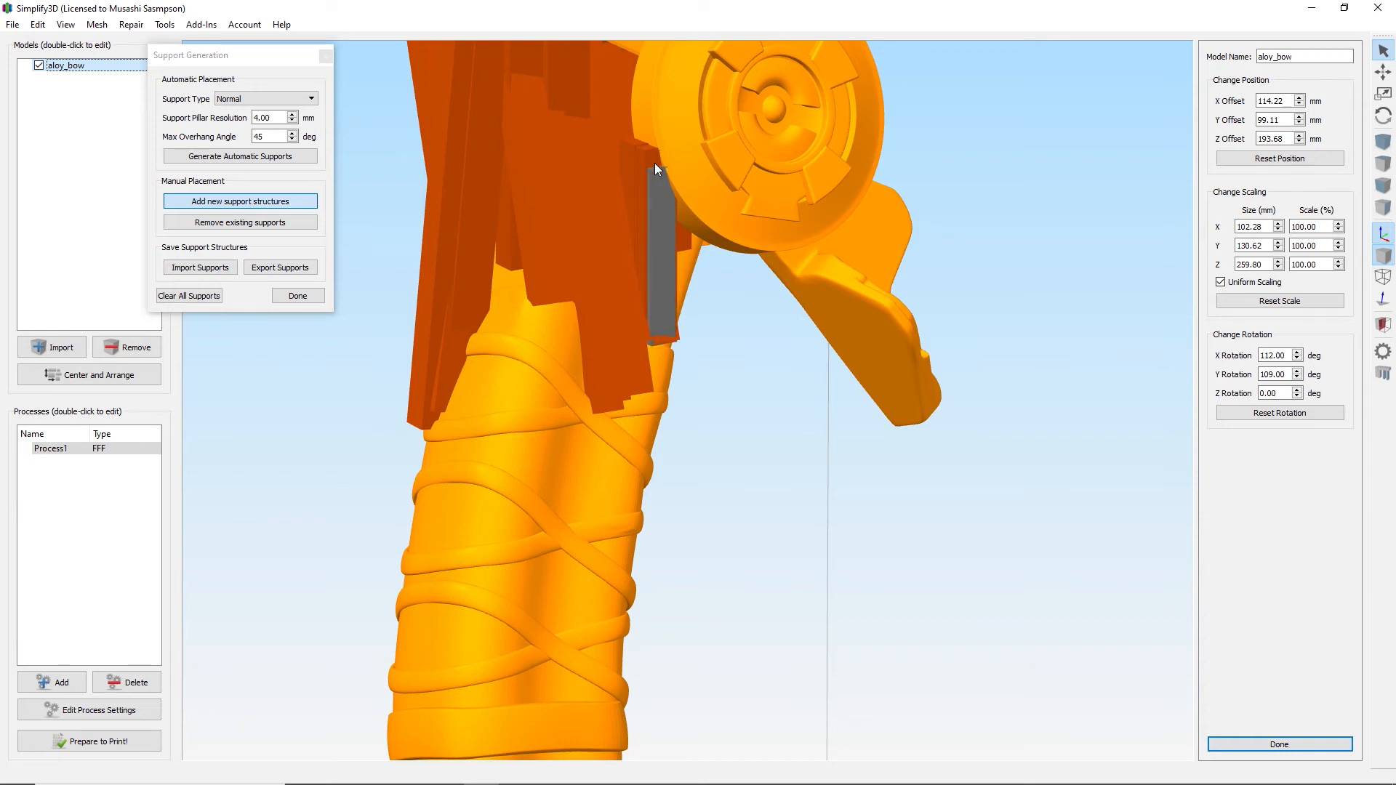
{"action": "left_click", "coordinate": [637, 347]}
Set the bow model's Y rotation to 132 degrees, keeping the X rotation at 112 degrees.
{"action": "left_click_drag", "start_coordinate": [812, 501], "coordinate": [596, 437]}
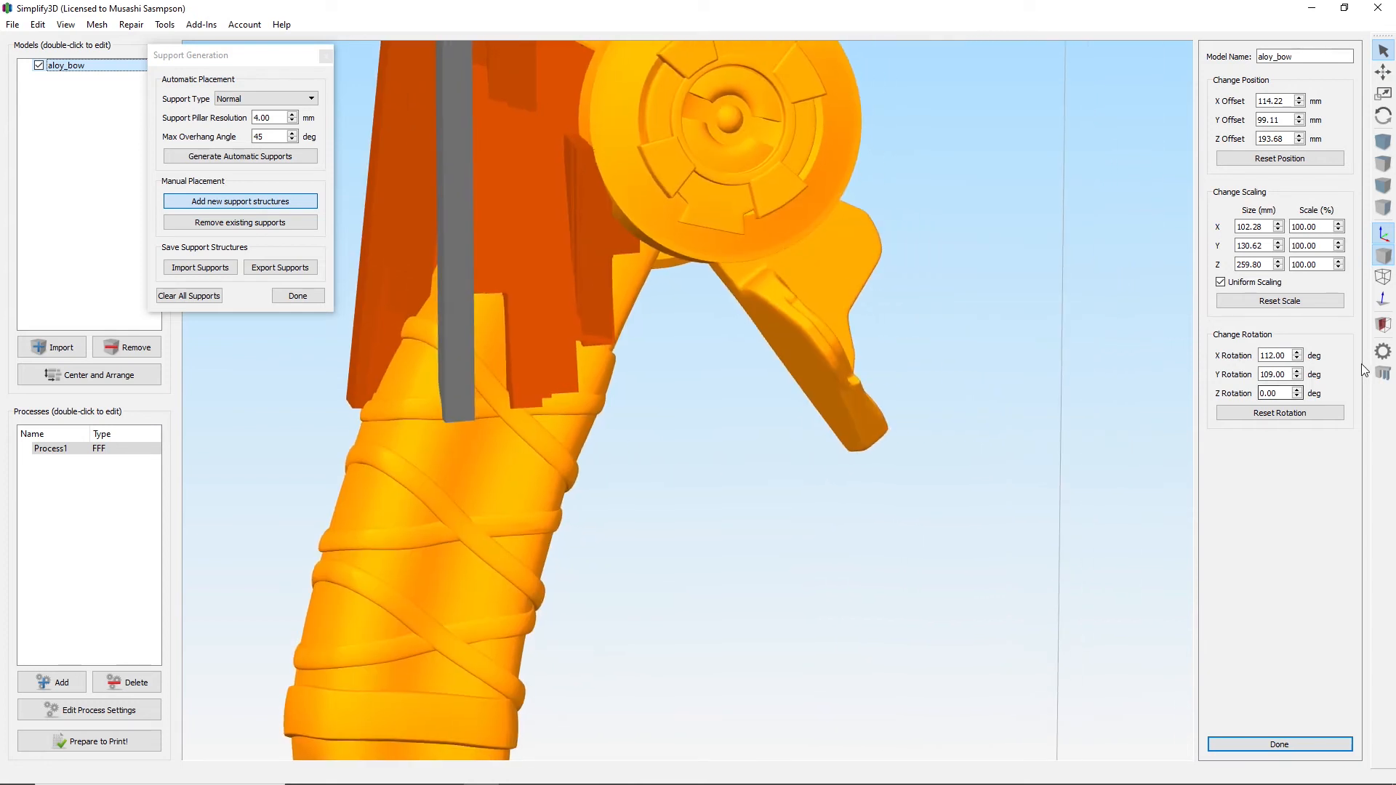
{"action": "left_click", "coordinate": [1297, 371]}
{"action": "left_click", "coordinate": [1297, 372]}
{"action": "left_click", "coordinate": [1297, 371]}
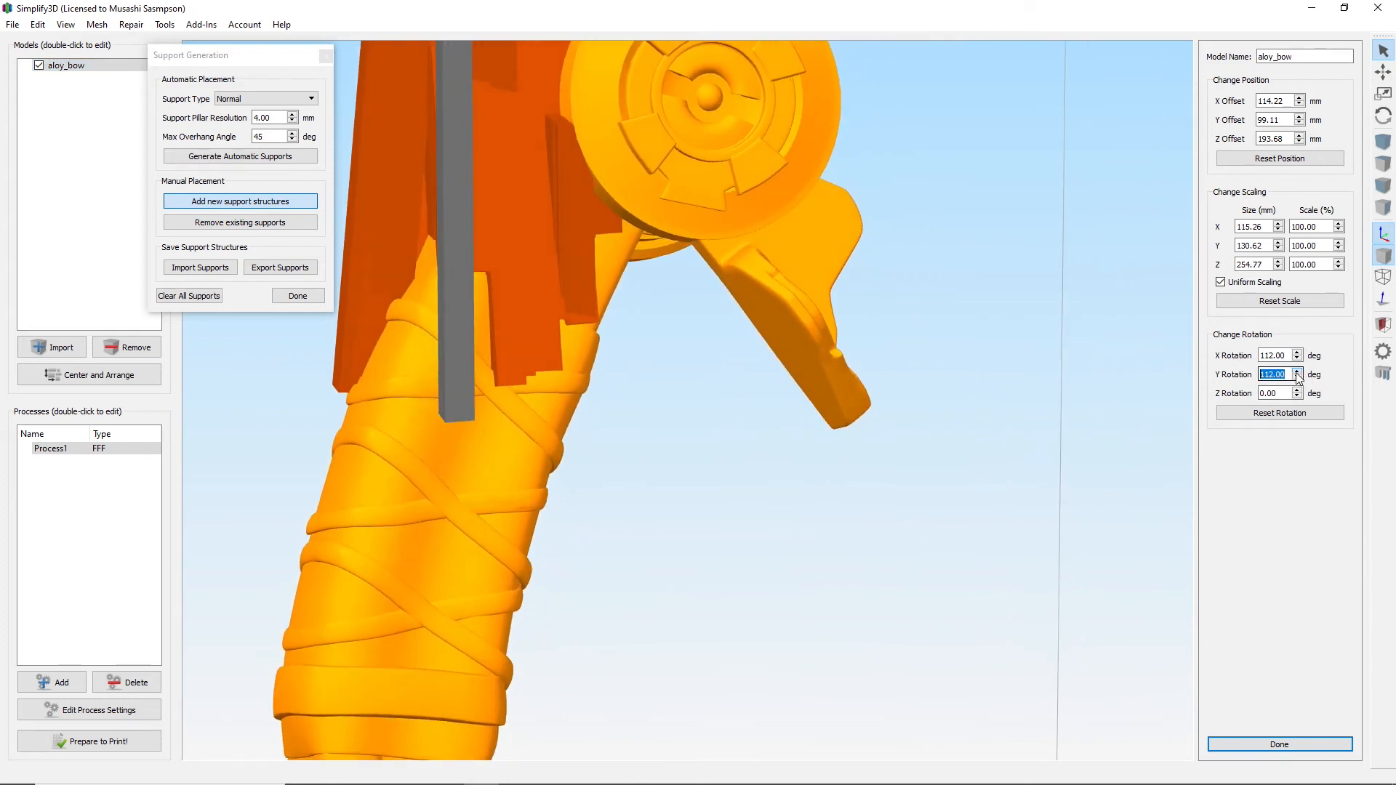
{"action": "left_click", "coordinate": [1297, 371]}
{"action": "left_click", "coordinate": [1297, 371]}
{"action": "left_click", "coordinate": [1297, 372]}
{"action": "left_click", "coordinate": [1297, 372]}
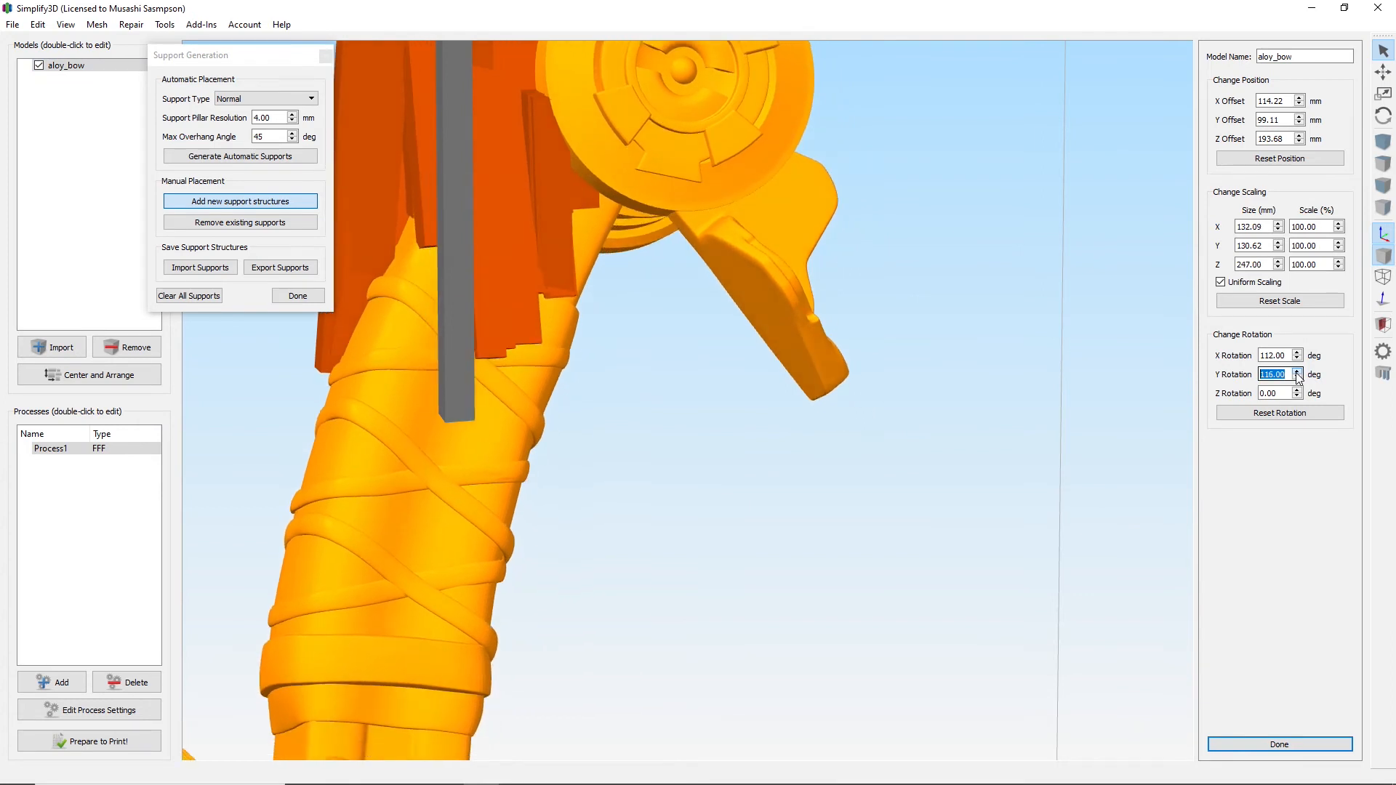
{"action": "left_click", "coordinate": [1297, 371]}
{"action": "left_click", "coordinate": [1297, 372]}
{"action": "left_click", "coordinate": [1297, 372]}
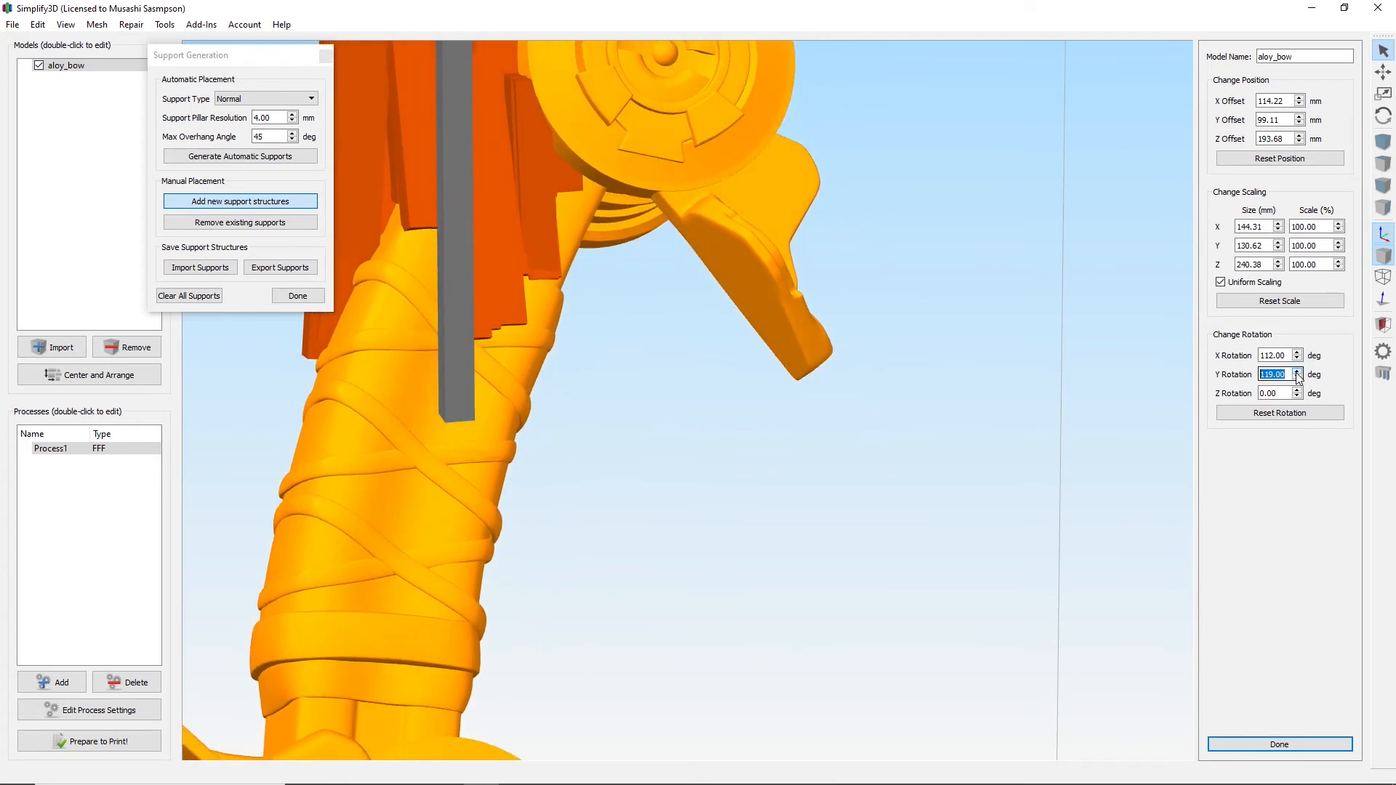
{"action": "left_click", "coordinate": [1297, 371]}
{"action": "left_click", "coordinate": [1297, 371]}
{"action": "left_click", "coordinate": [1297, 372]}
{"action": "left_click", "coordinate": [1297, 371]}
{"action": "left_click", "coordinate": [1297, 372]}
{"action": "left_click", "coordinate": [1297, 371]}
{"action": "left_click", "coordinate": [1297, 372]}
{"action": "left_click", "coordinate": [1297, 371]}
{"action": "left_click", "coordinate": [1297, 372]}
{"action": "left_click", "coordinate": [1297, 372]}
{"action": "left_click", "coordinate": [1297, 371]}
{"action": "left_click", "coordinate": [1297, 372]}
{"action": "left_click", "coordinate": [1297, 372]}
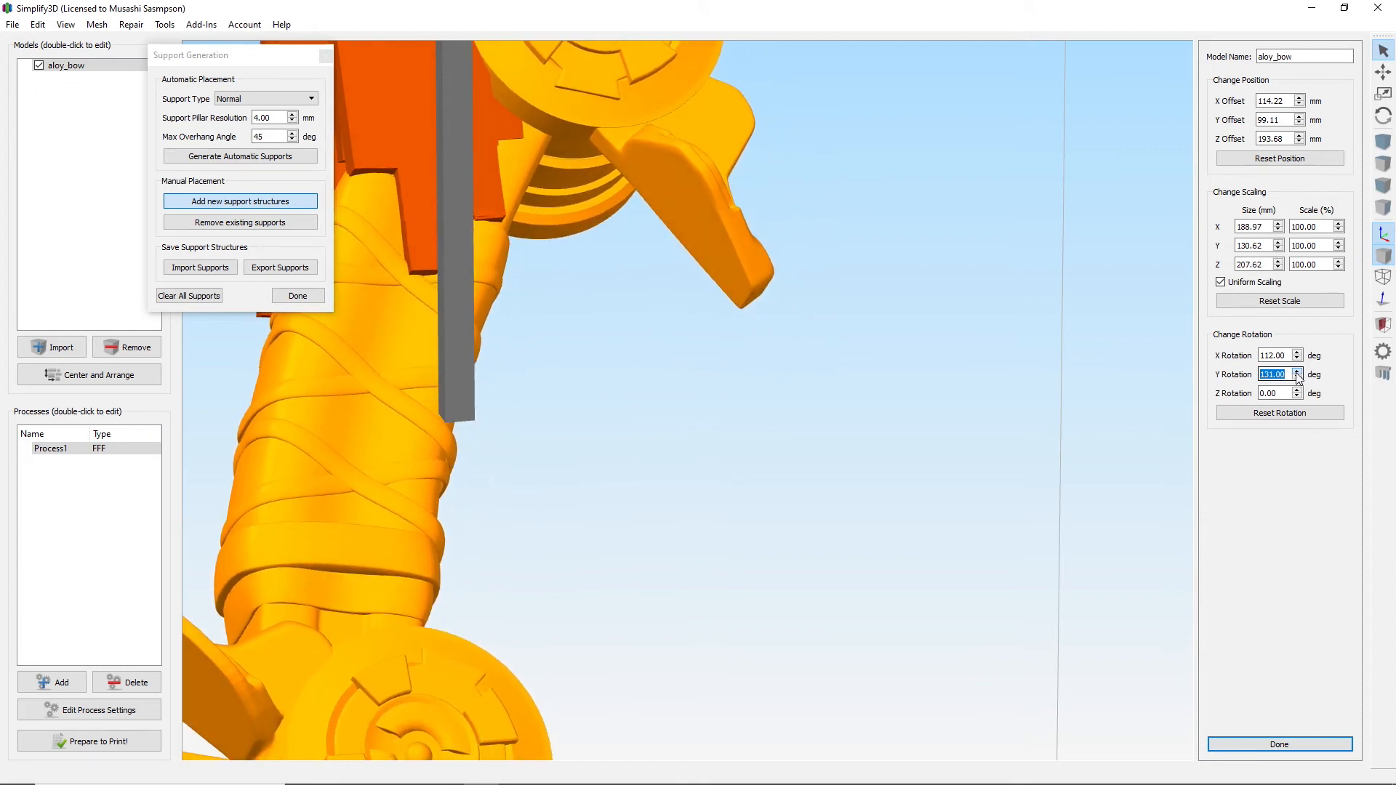
{"action": "scroll", "coordinate": [639, 549], "scroll_direction": "down", "scroll_amount": 3}
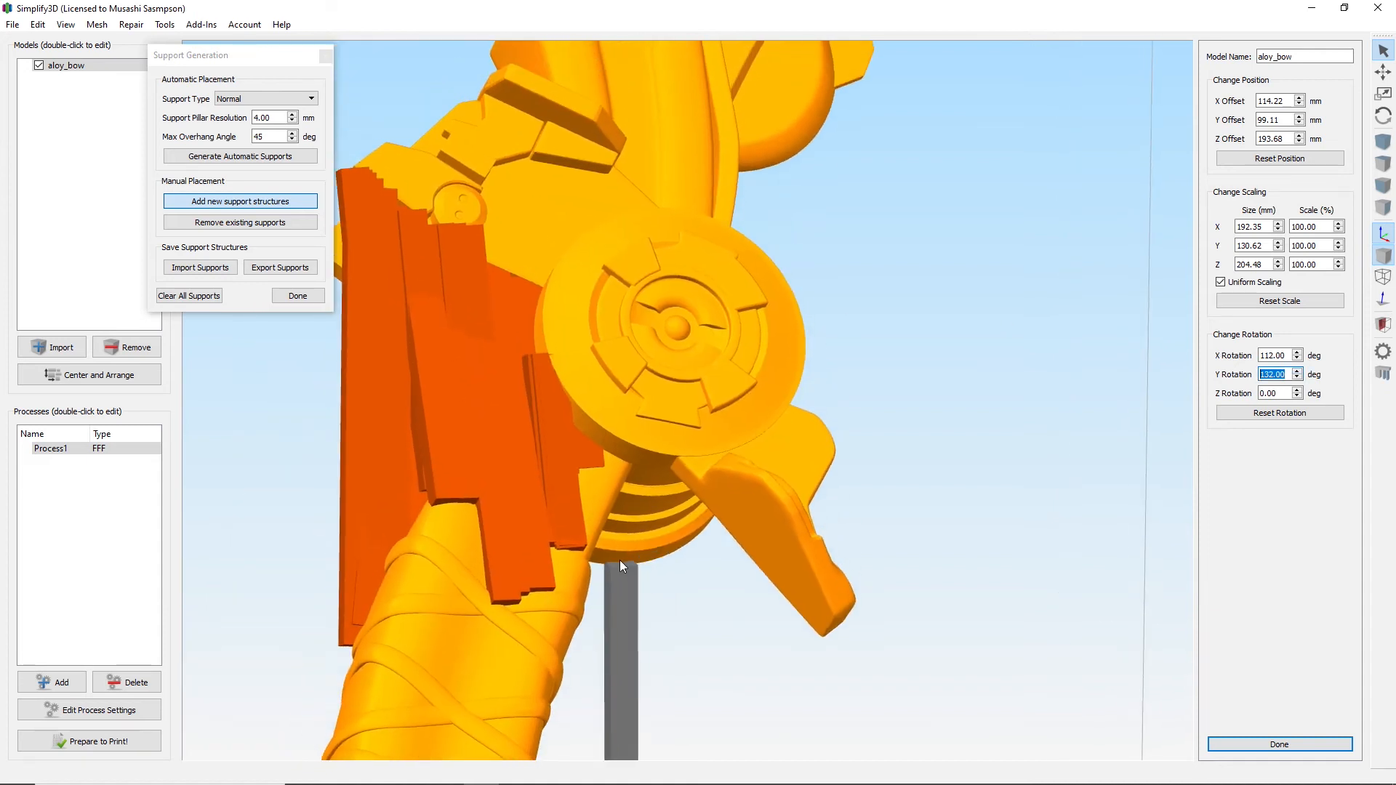
Add a stepped row of support pillars following the underside of the large disc's rim toward the grip.
{"action": "scroll", "coordinate": [553, 502], "scroll_direction": "up", "scroll_amount": 5}
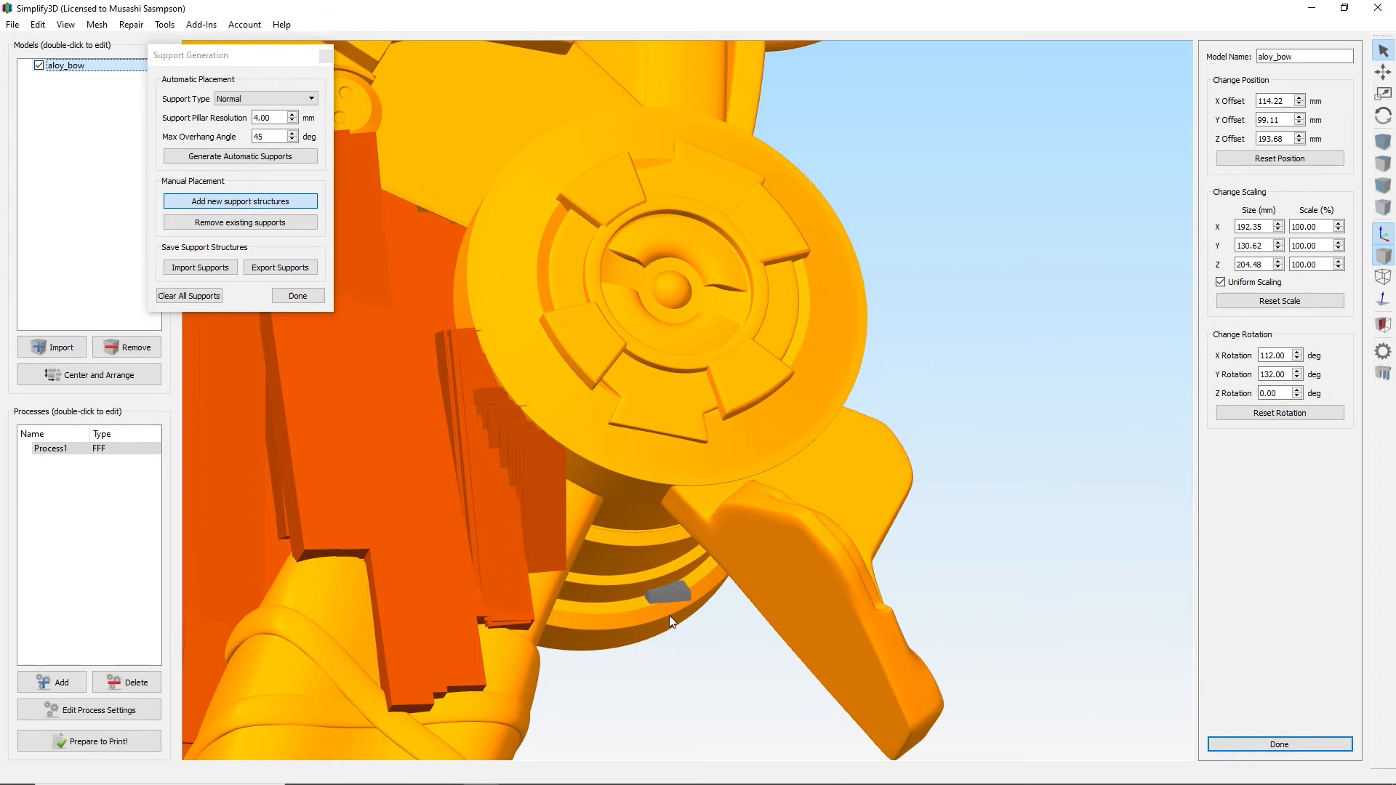
{"action": "right_click_drag", "start_coordinate": [1033, 578], "coordinate": [1143, 547]}
{"action": "scroll", "coordinate": [767, 639], "scroll_direction": "up", "scroll_amount": 5}
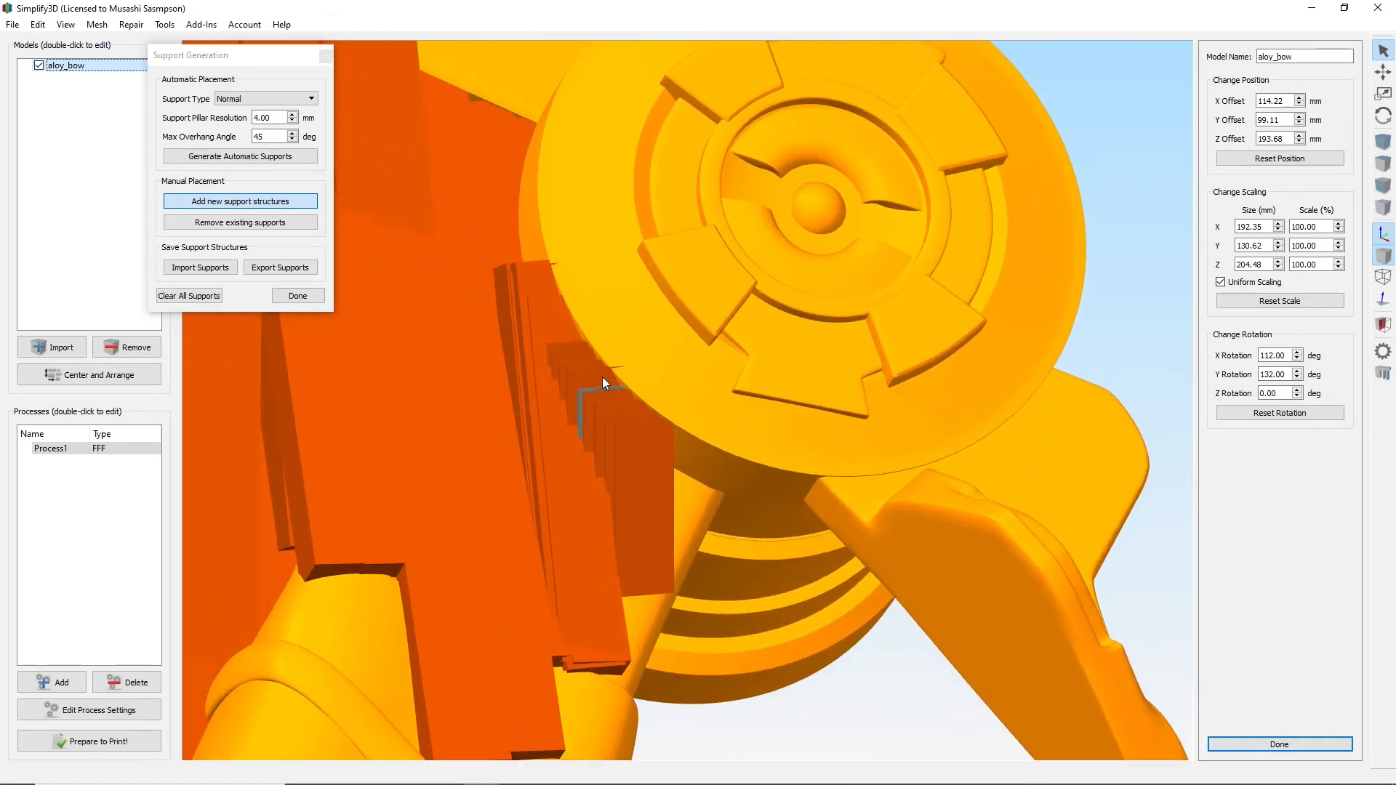
{"action": "left_click", "coordinate": [601, 376]}
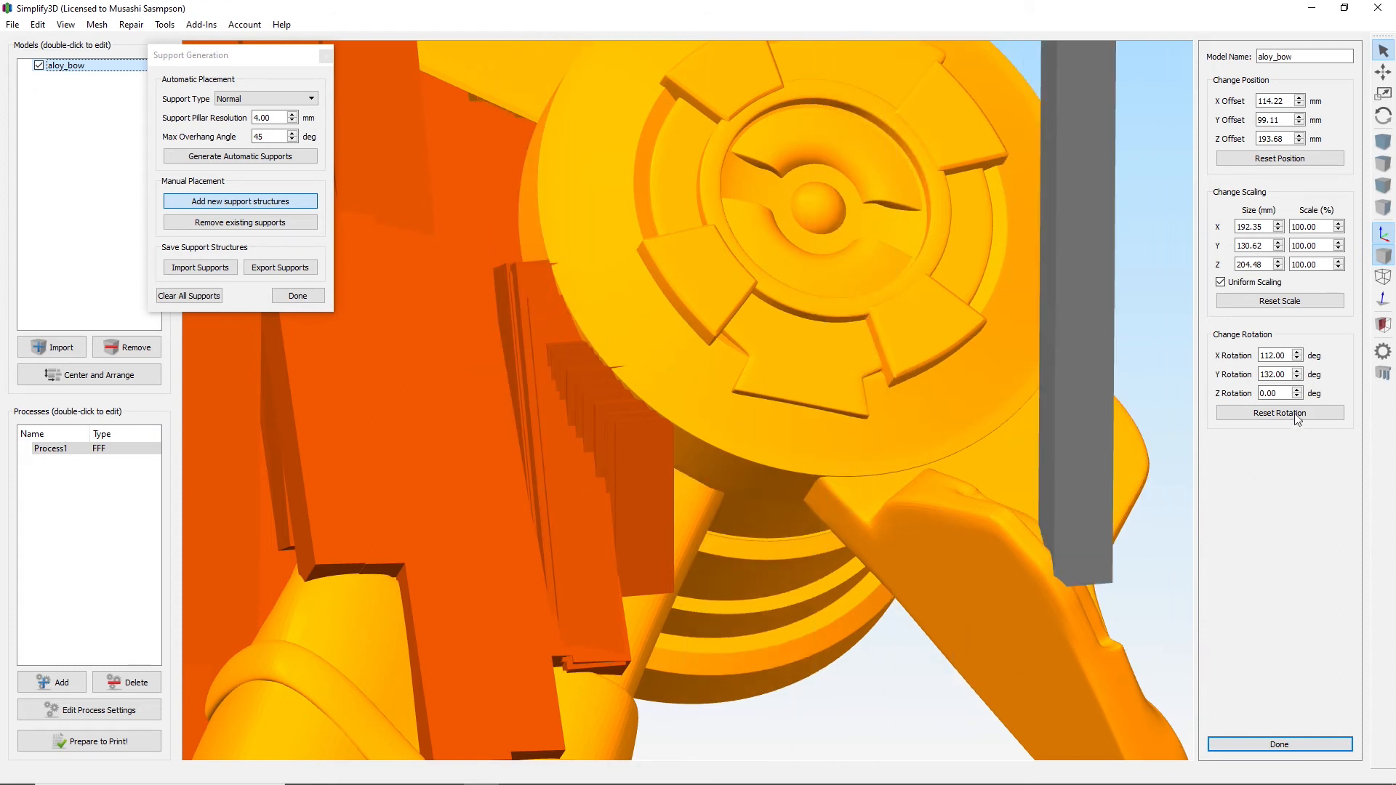
{"action": "left_click", "coordinate": [1298, 353]}
{"action": "left_click", "coordinate": [1298, 353]}
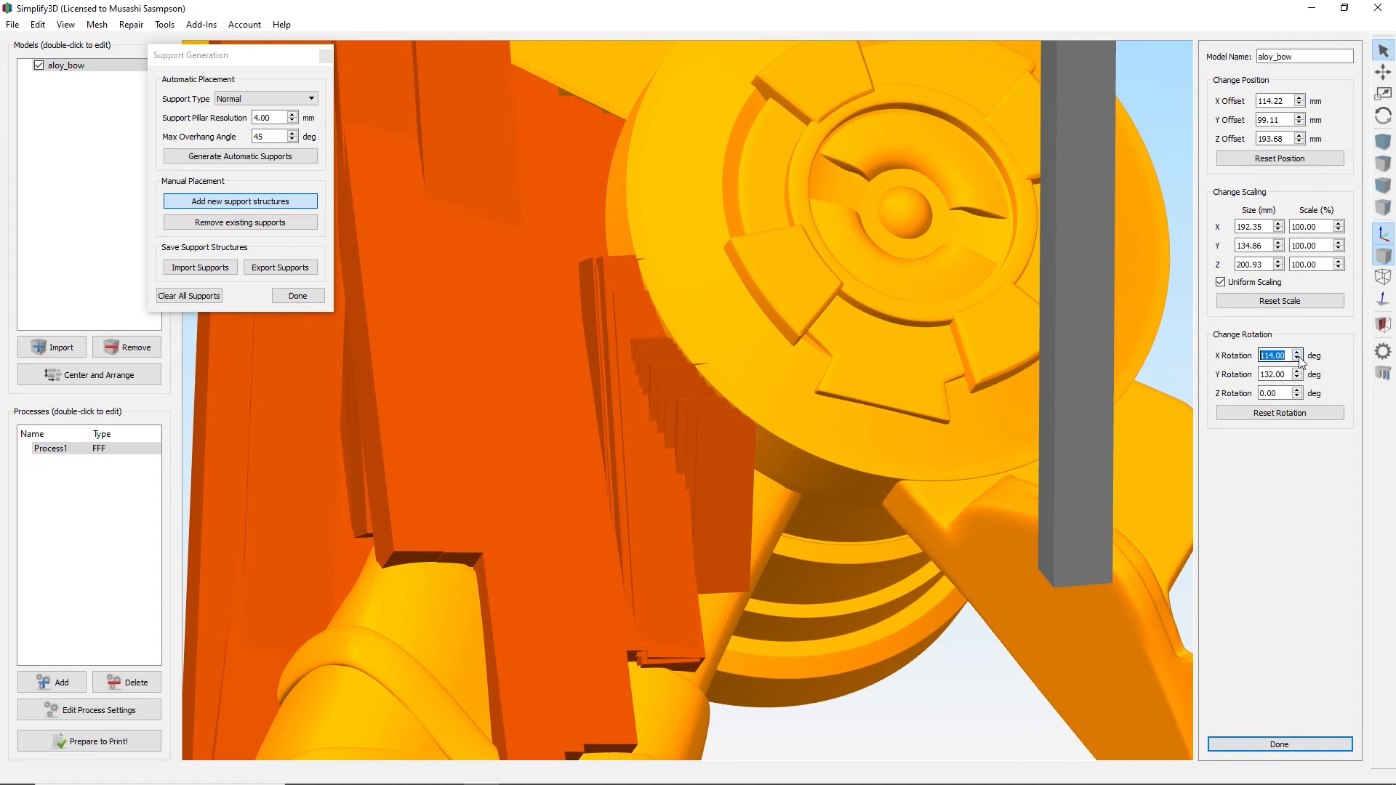
{"action": "left_click", "coordinate": [1298, 359]}
{"action": "left_click", "coordinate": [1298, 359]}
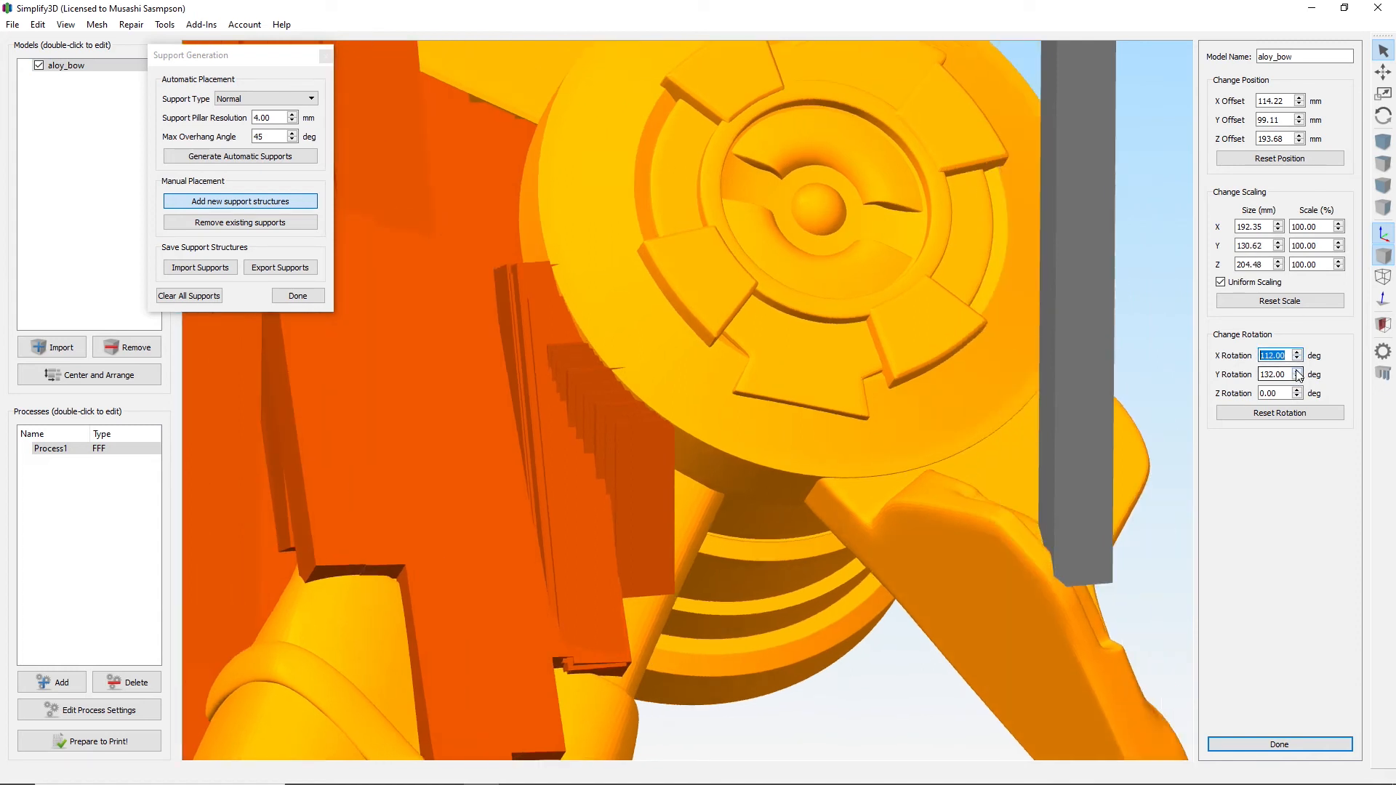
Set the bow model's Y rotation to 147 degrees.
{"action": "left_click", "coordinate": [1298, 372]}
{"action": "left_click", "coordinate": [1298, 372]}
{"action": "left_click", "coordinate": [1297, 372]}
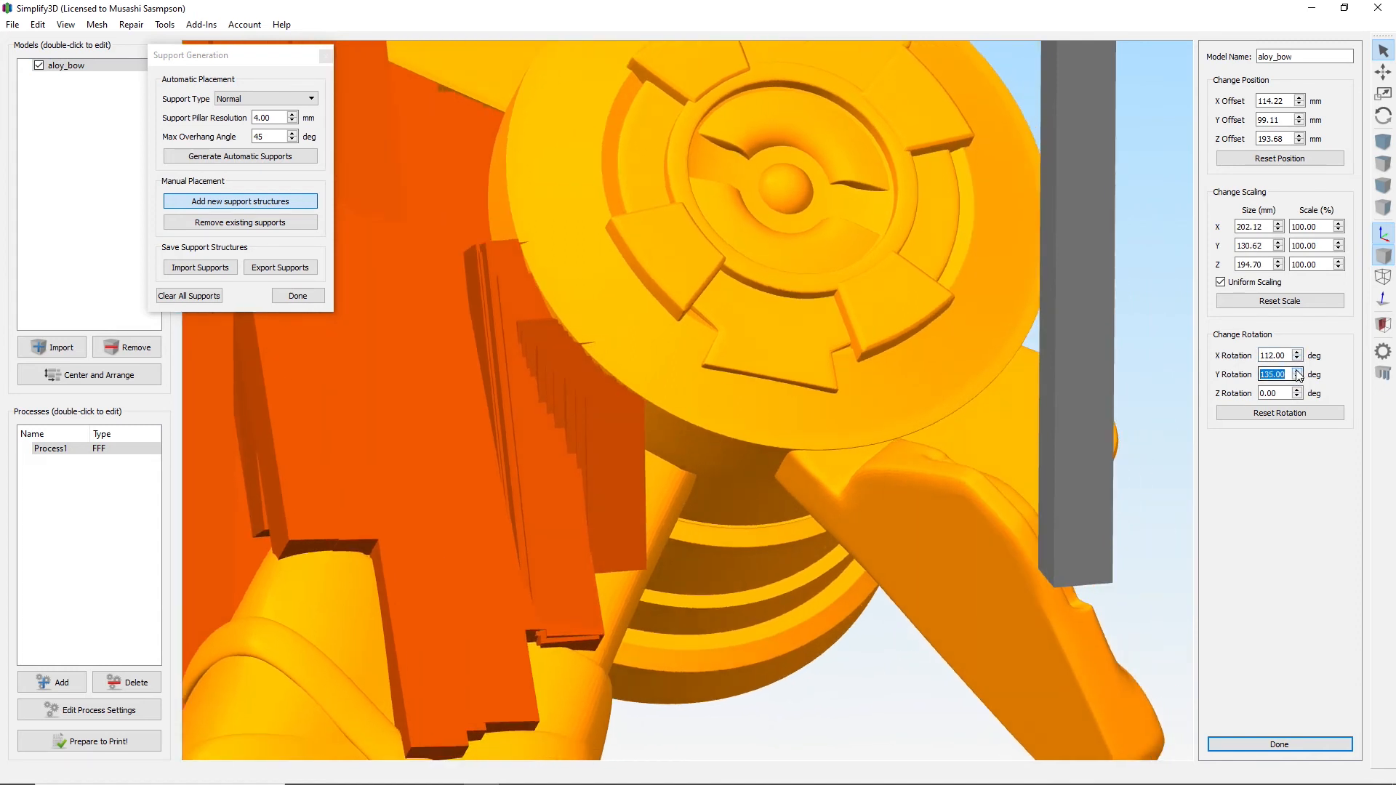
{"action": "left_click", "coordinate": [1298, 371]}
{"action": "left_click", "coordinate": [1298, 371]}
{"action": "left_click", "coordinate": [1297, 371]}
{"action": "left_click", "coordinate": [1298, 372]}
{"action": "left_click", "coordinate": [1298, 371]}
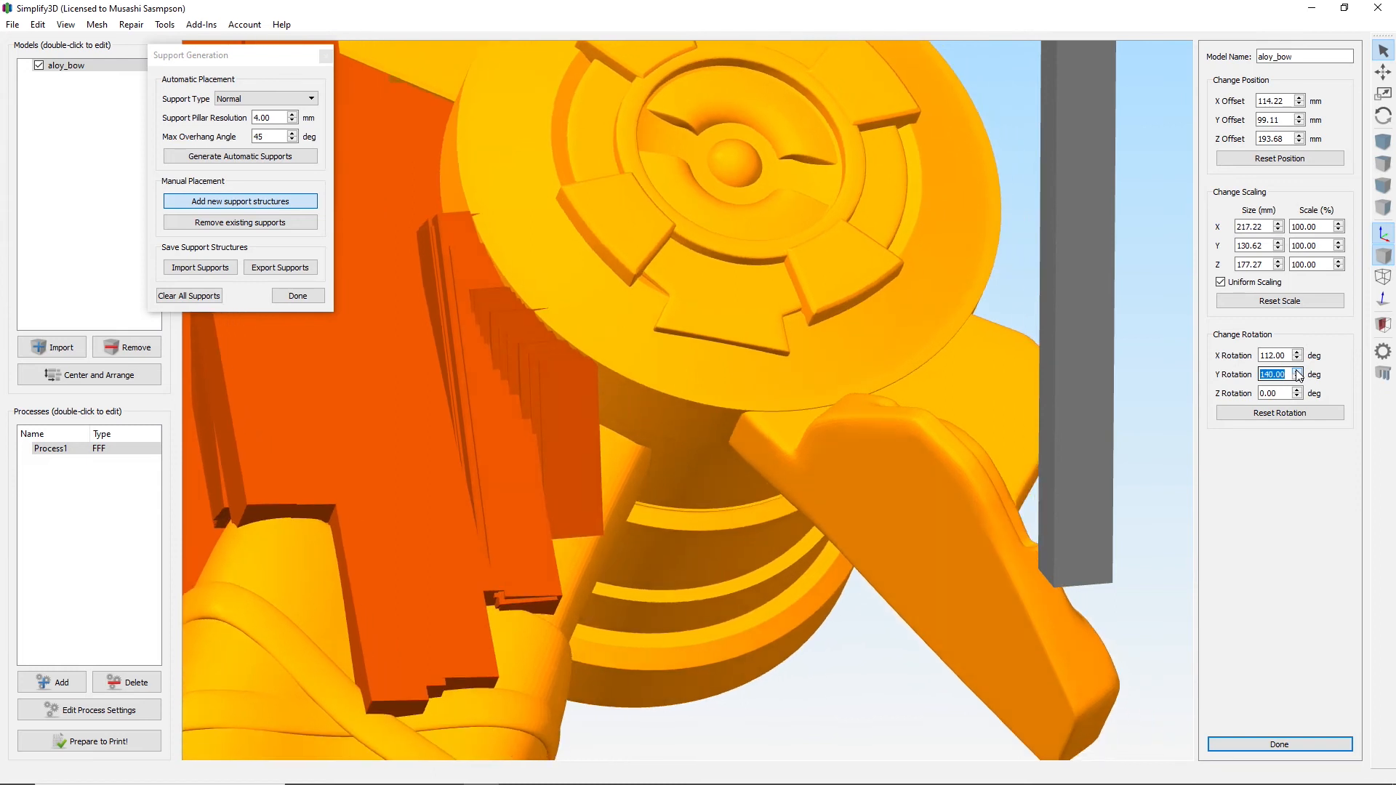
{"action": "left_click", "coordinate": [1298, 372]}
{"action": "left_click", "coordinate": [1298, 372]}
{"action": "left_click", "coordinate": [1297, 371]}
{"action": "left_click", "coordinate": [1298, 371]}
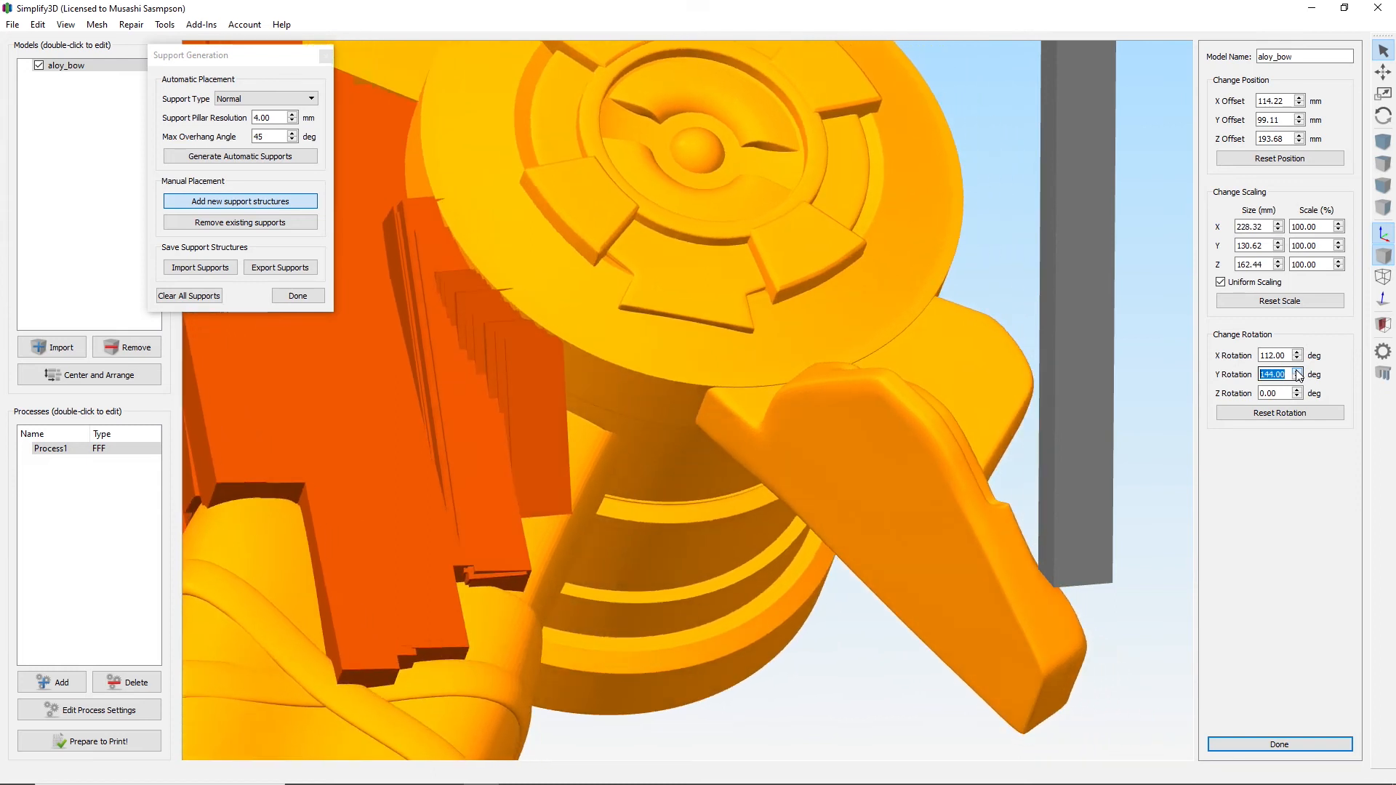
{"action": "left_click", "coordinate": [1297, 372]}
{"action": "left_click", "coordinate": [1297, 371]}
{"action": "left_click", "coordinate": [1297, 372]}
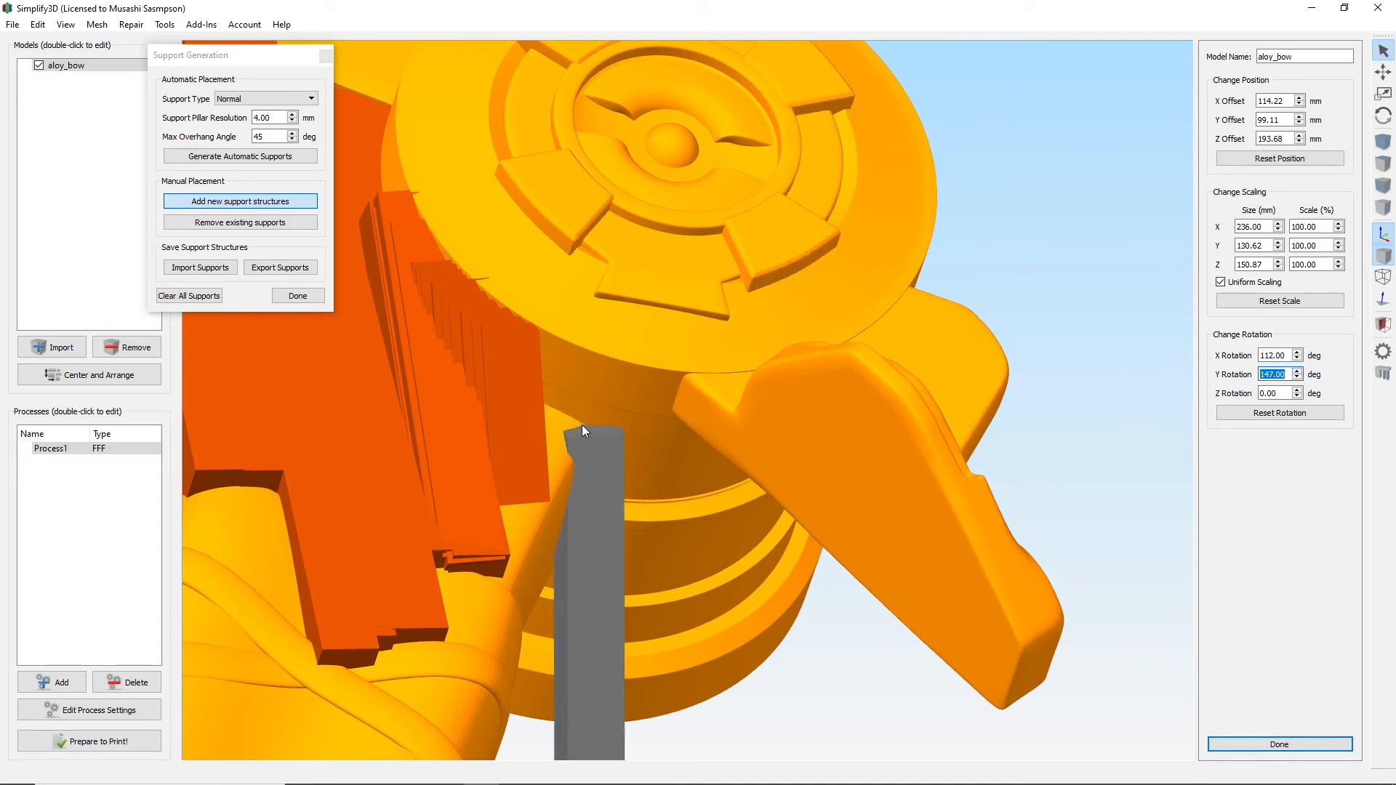
Add support pillars under the large disc's rim next to the curved hub body in the steeper orientation.
{"action": "left_click", "coordinate": [569, 424]}
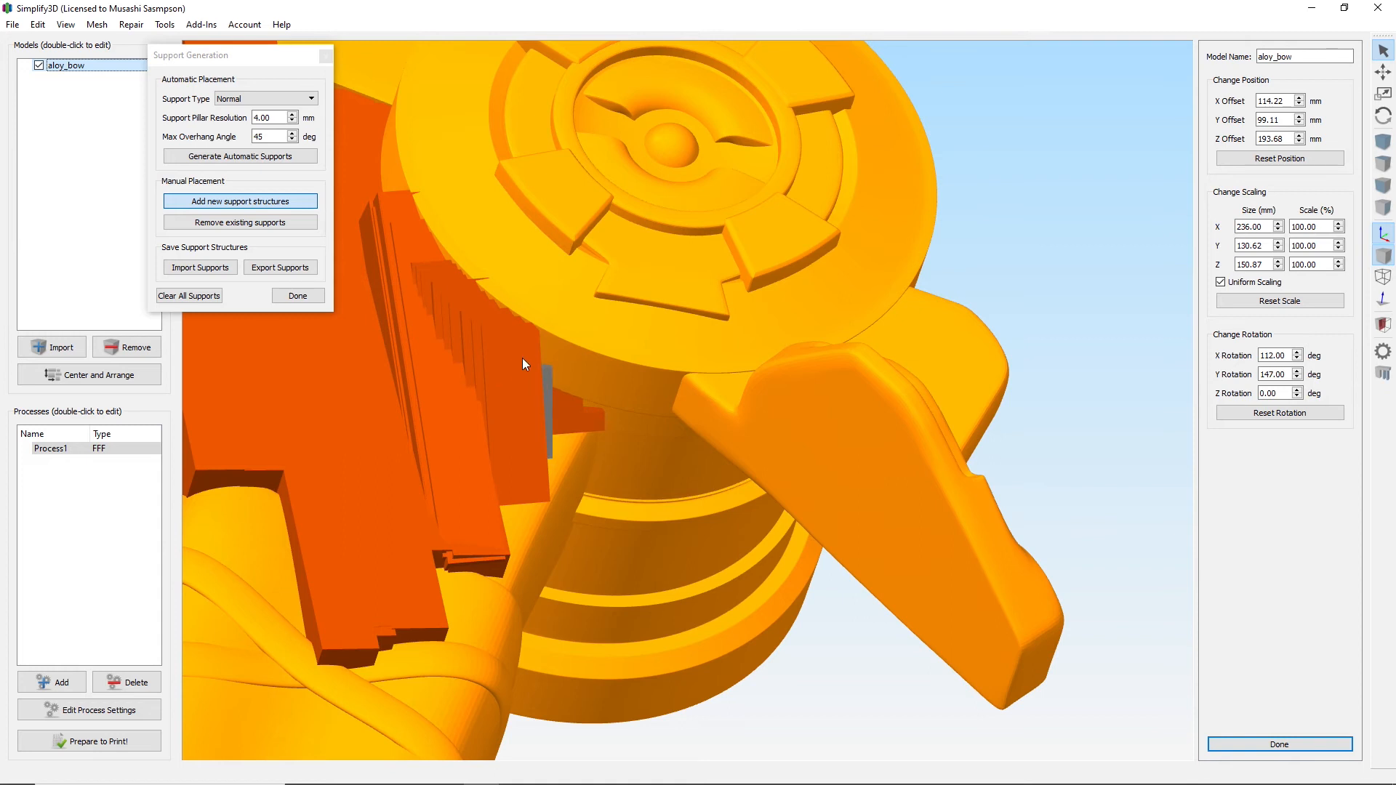
{"action": "left_click", "coordinate": [525, 331]}
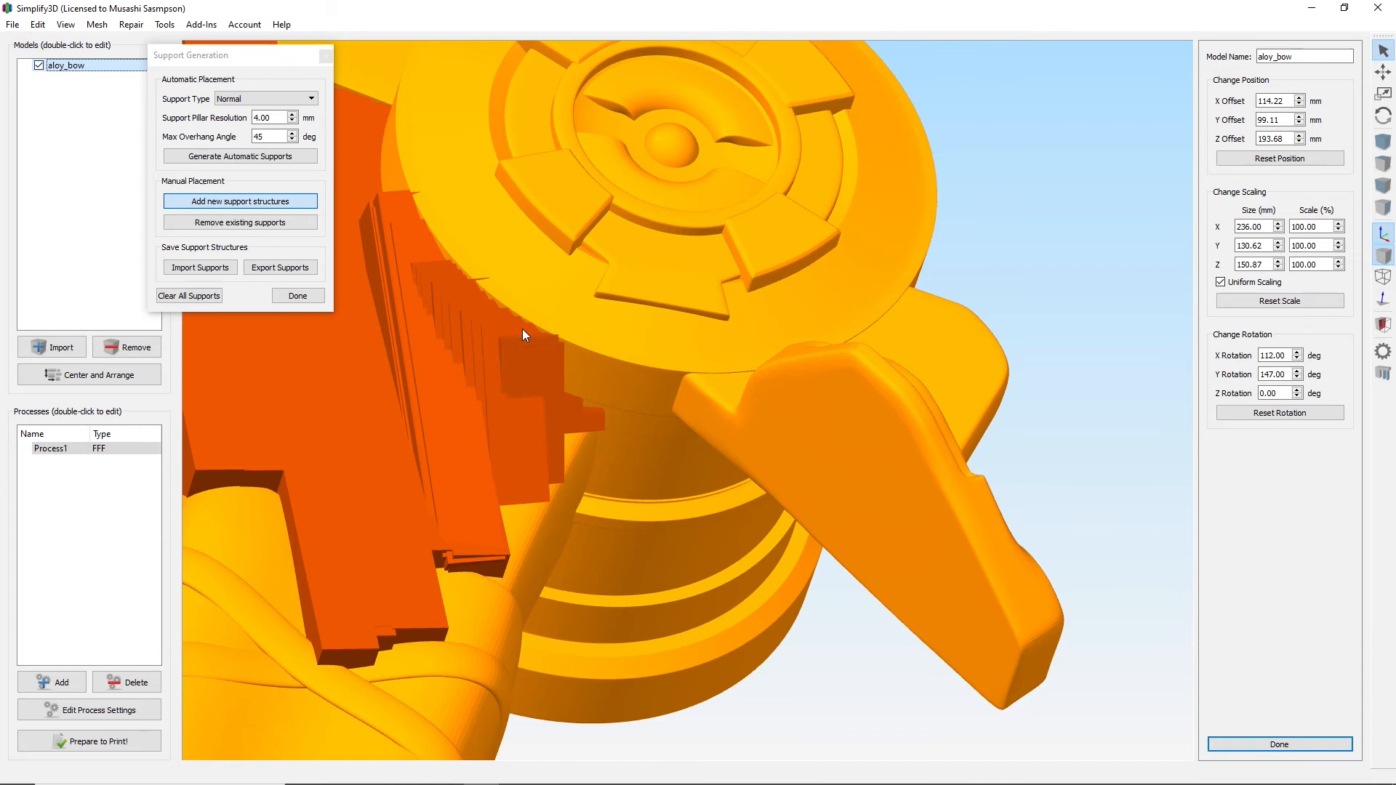
{"action": "left_click", "coordinate": [540, 366]}
Remove the existing support pillars between the main support wall and the newest pillars under the large disc's rim.
{"action": "scroll", "coordinate": [669, 470], "scroll_direction": "down", "scroll_amount": 2}
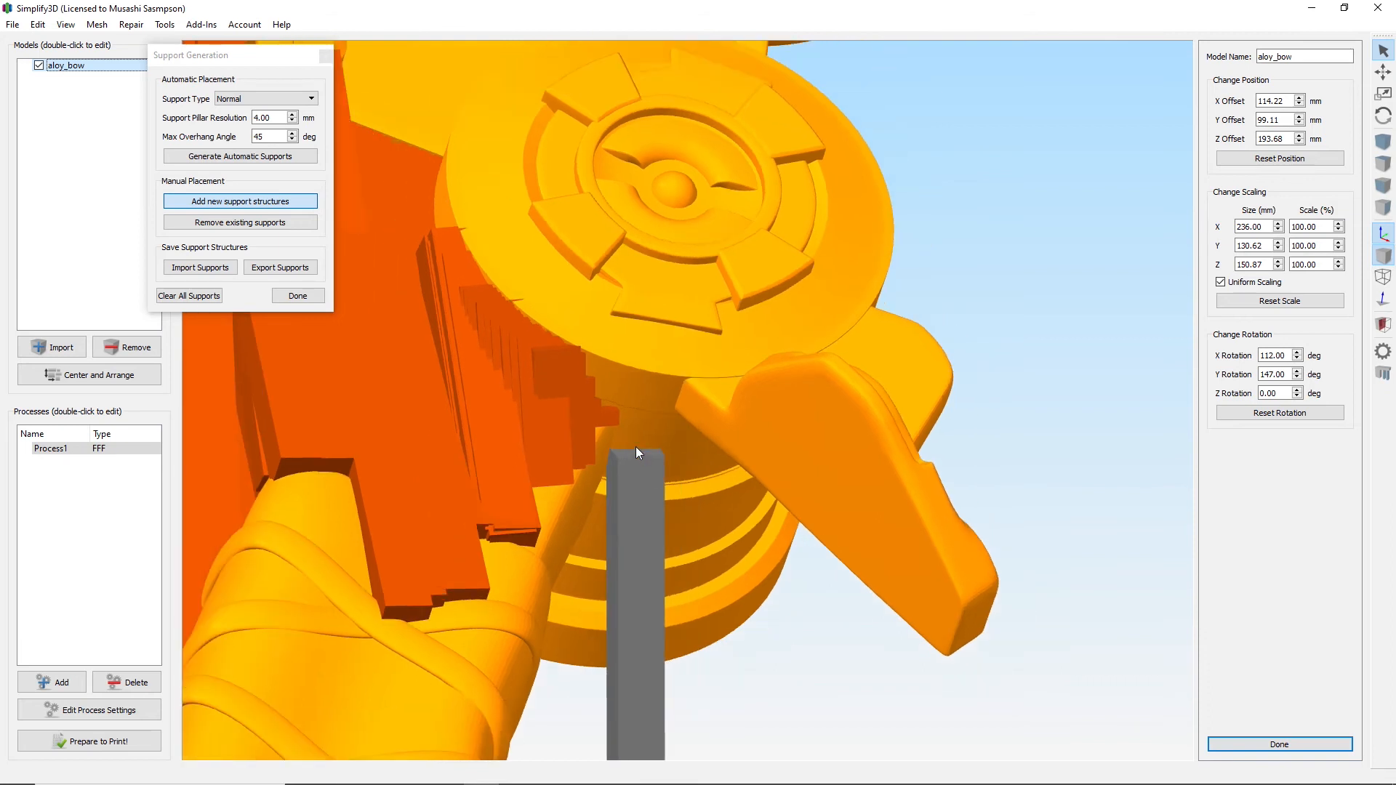
{"action": "scroll", "coordinate": [639, 506], "scroll_direction": "down", "scroll_amount": 1}
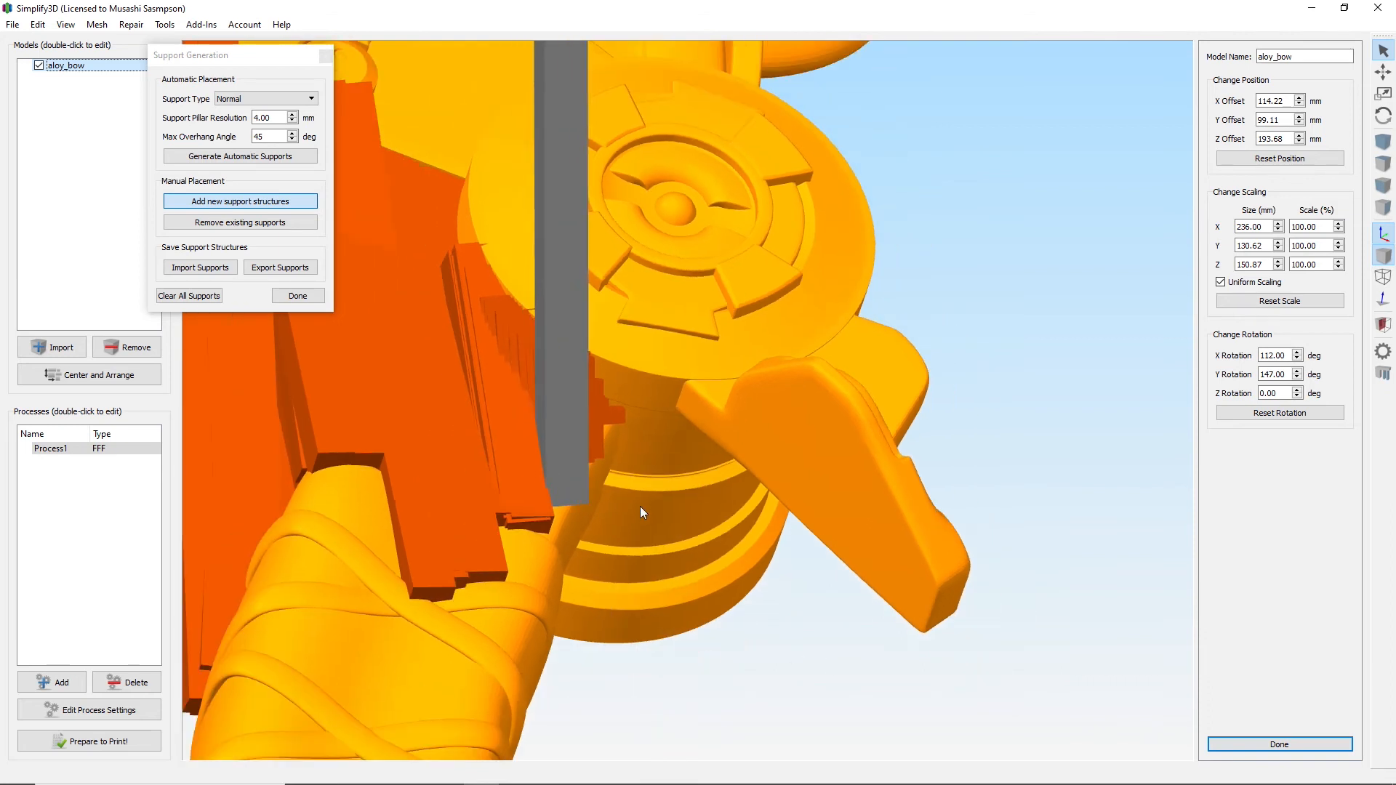
{"action": "middle_click_drag", "start_coordinate": [683, 643], "coordinate": [761, 653]}
{"action": "left_click_drag", "start_coordinate": [761, 653], "coordinate": [733, 631]}
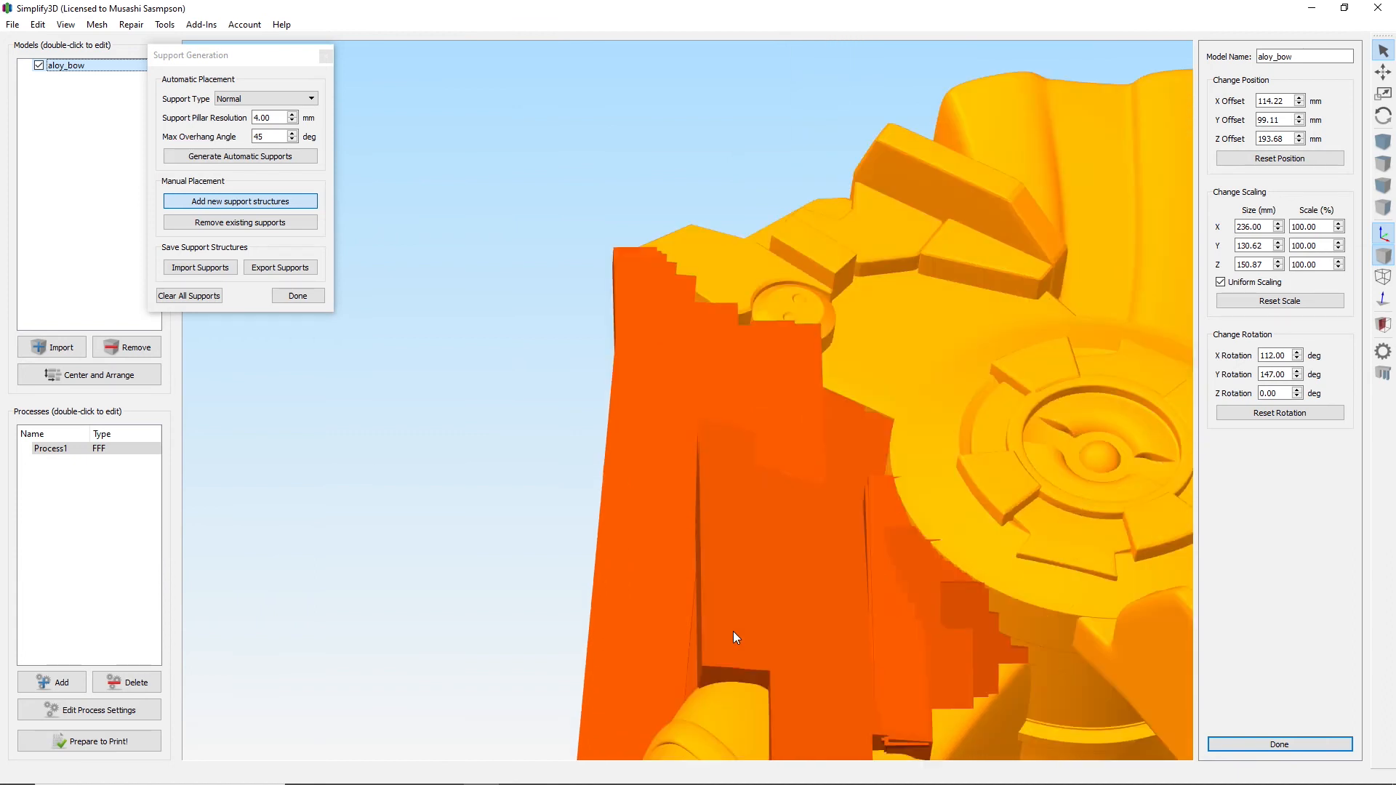
{"action": "left_click", "coordinate": [240, 222]}
{"action": "mouse_move", "coordinate": [358, 372]}
{"action": "left_mouse_down"}
{"action": "mouse_move", "coordinate": [437, 407]}
{"action": "mouse_move", "coordinate": [417, 390]}
{"action": "mouse_move", "coordinate": [440, 363]}
{"action": "mouse_move", "coordinate": [426, 353]}
{"action": "mouse_move", "coordinate": [463, 371]}
{"action": "mouse_move", "coordinate": [428, 369]}
{"action": "mouse_move", "coordinate": [452, 382]}
{"action": "mouse_move", "coordinate": [429, 368]}
{"action": "mouse_move", "coordinate": [441, 394]}
{"action": "left_mouse_up"}
{"action": "left_click", "coordinate": [423, 389]}
{"action": "left_click", "coordinate": [423, 389]}
{"action": "left_click", "coordinate": [424, 390]}
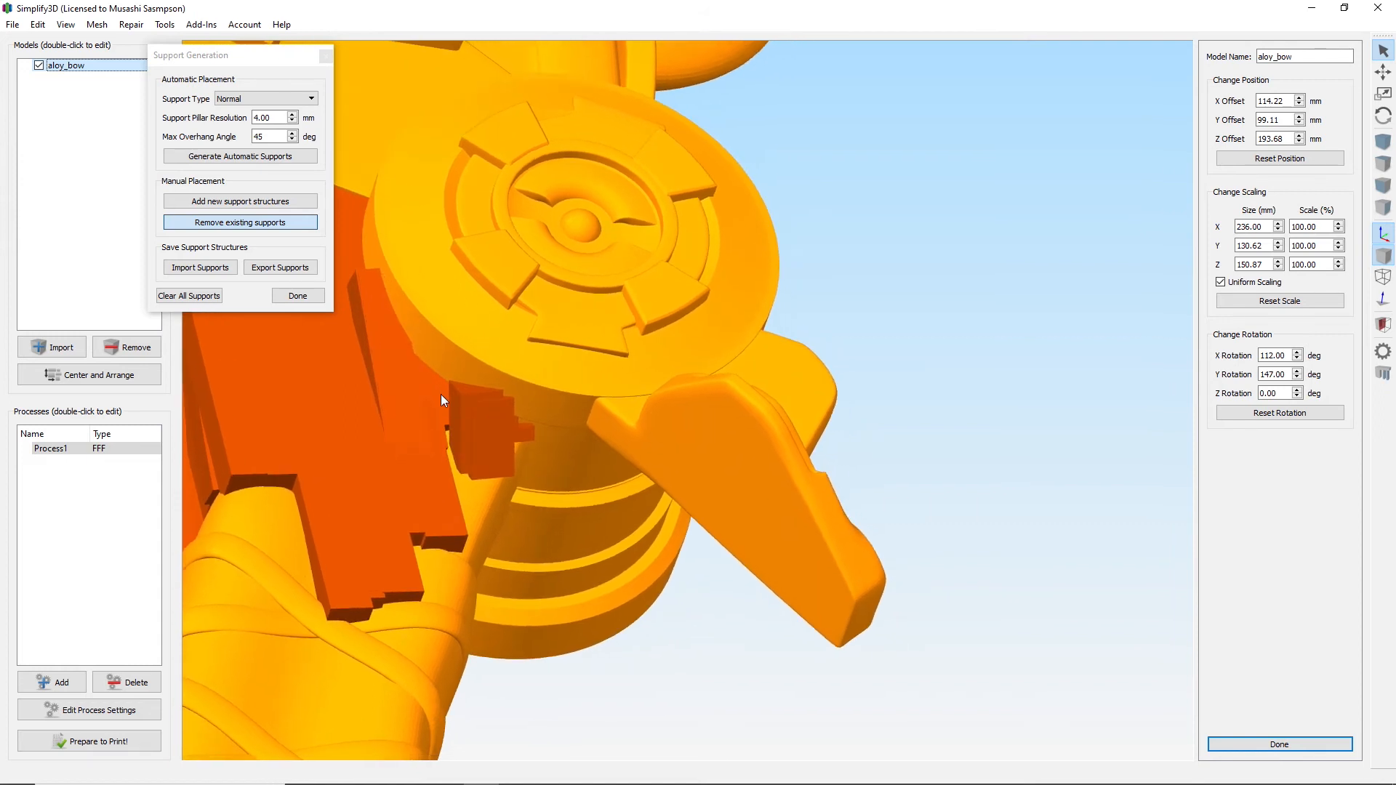
{"action": "left_click", "coordinate": [422, 390]}
{"action": "left_click", "coordinate": [409, 382]}
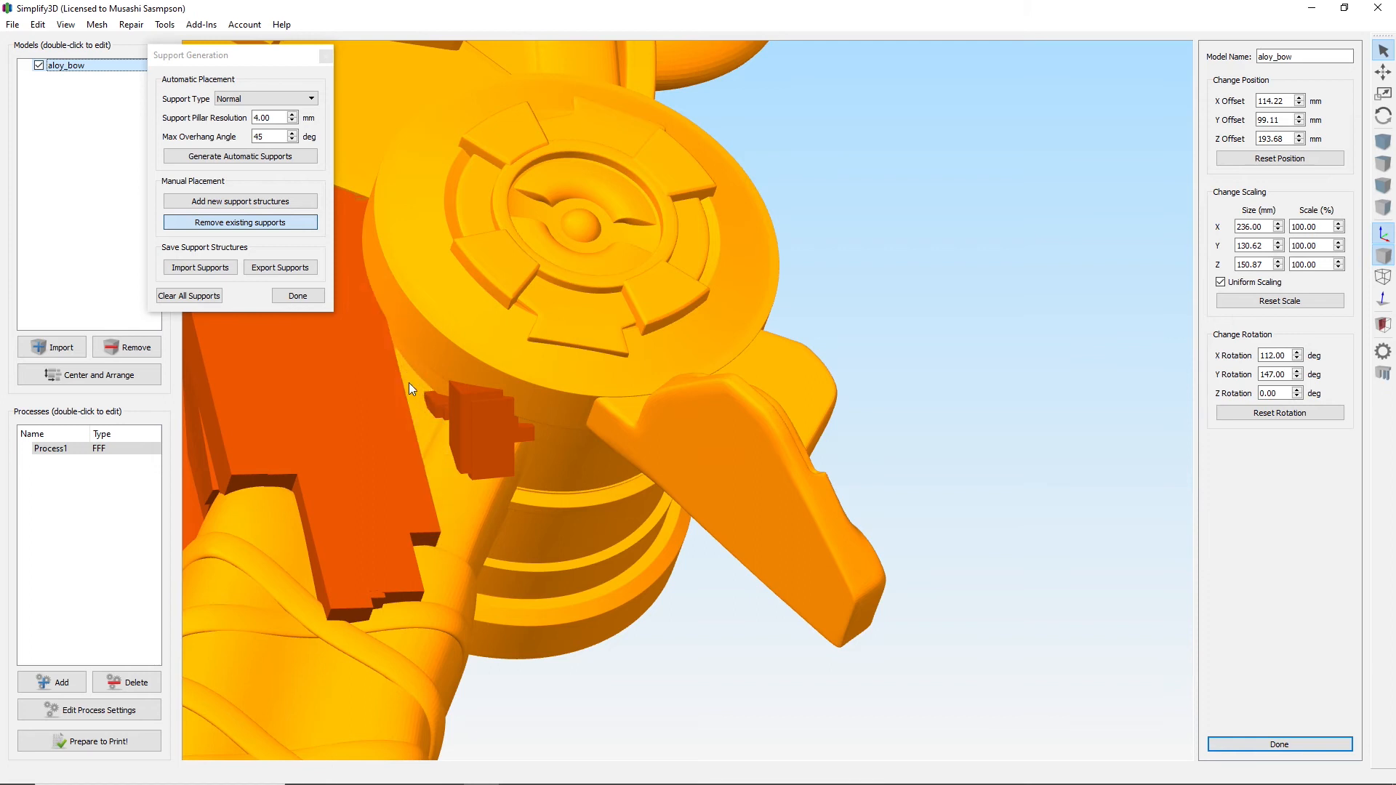
{"action": "left_click_drag", "start_coordinate": [608, 588], "coordinate": [670, 593]}
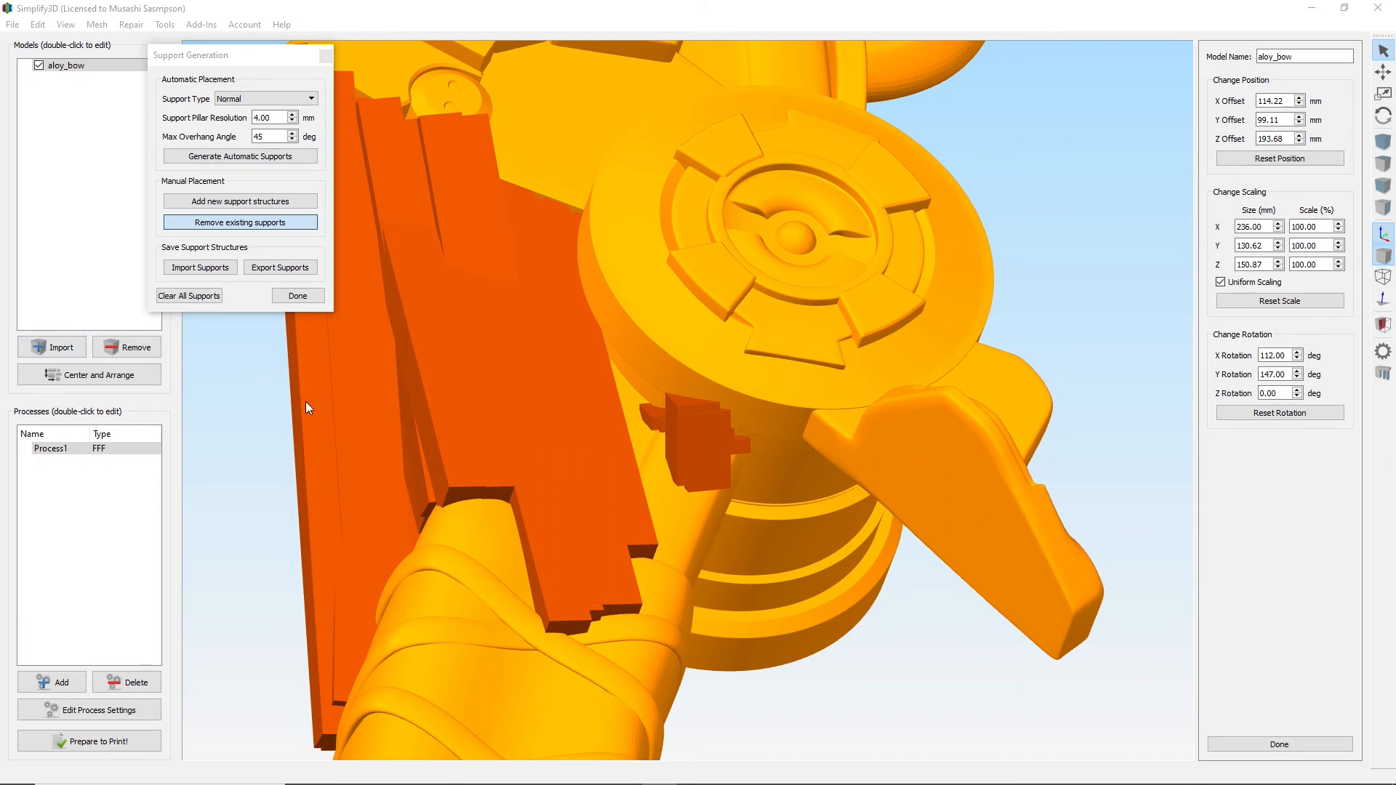
Add a stepped row of support pillars under the large disc's rim, from the existing pillars beside the hub toward the main support wall.
{"action": "scroll", "coordinate": [628, 394], "scroll_direction": "up", "scroll_amount": 2}
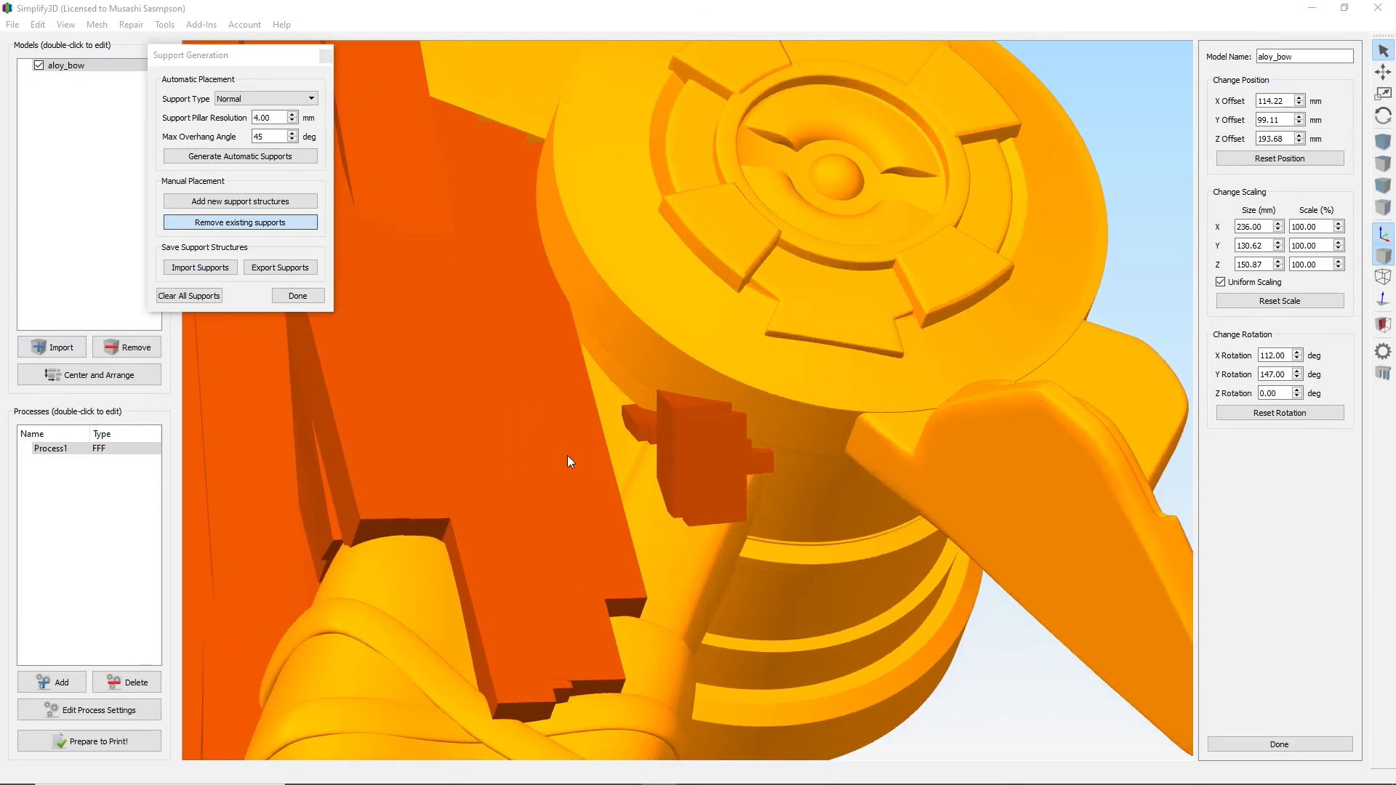
{"action": "scroll", "coordinate": [486, 143], "scroll_direction": "up", "scroll_amount": 1}
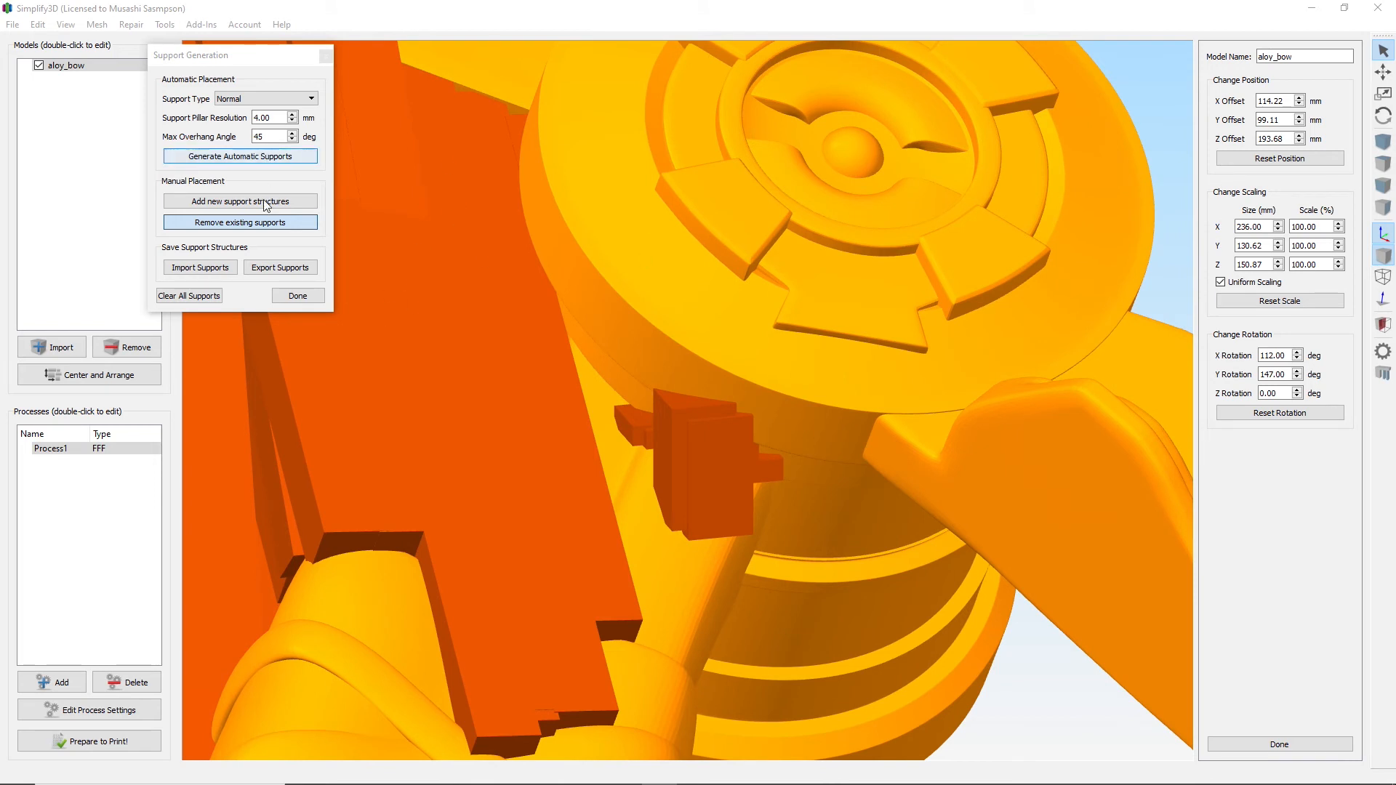
{"action": "left_click", "coordinate": [240, 200]}
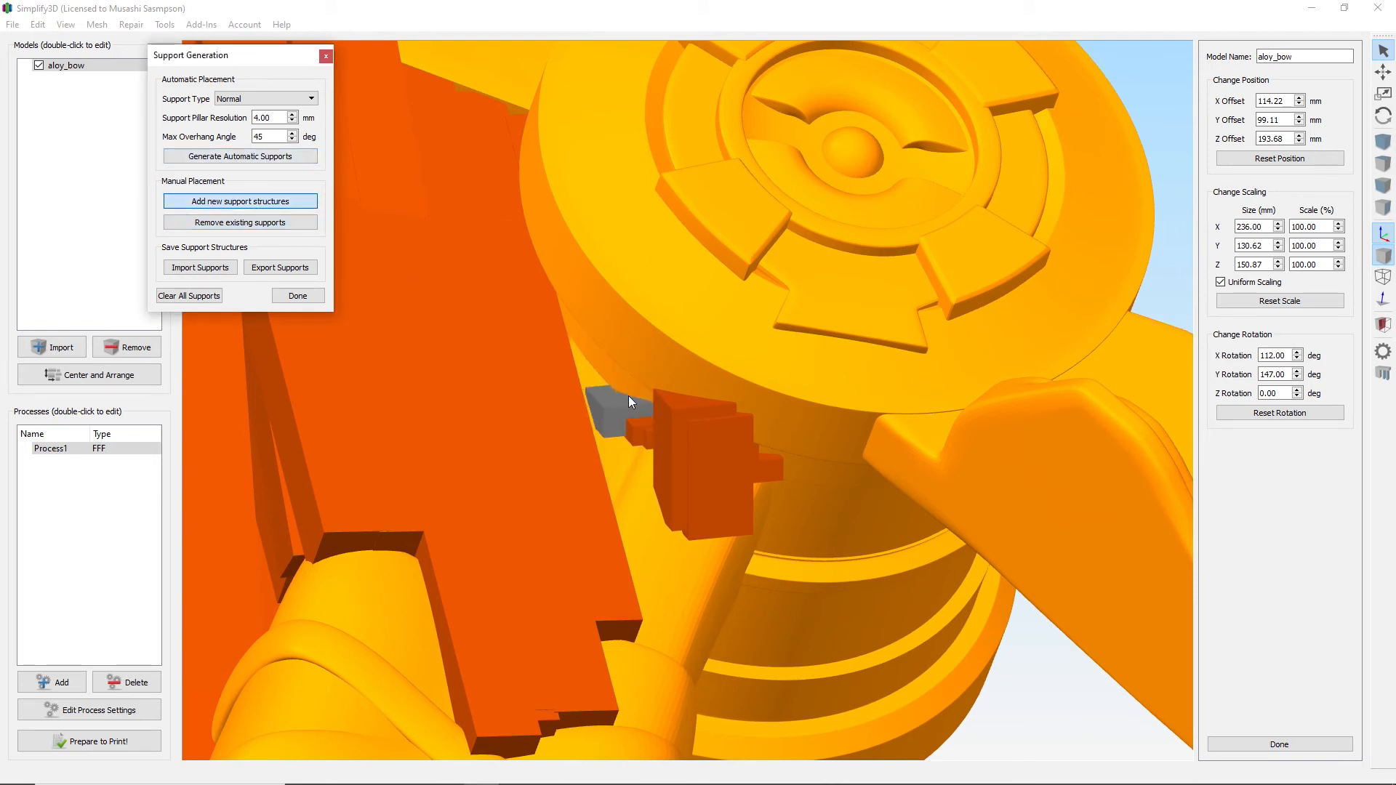
{"action": "left_click", "coordinate": [640, 385]}
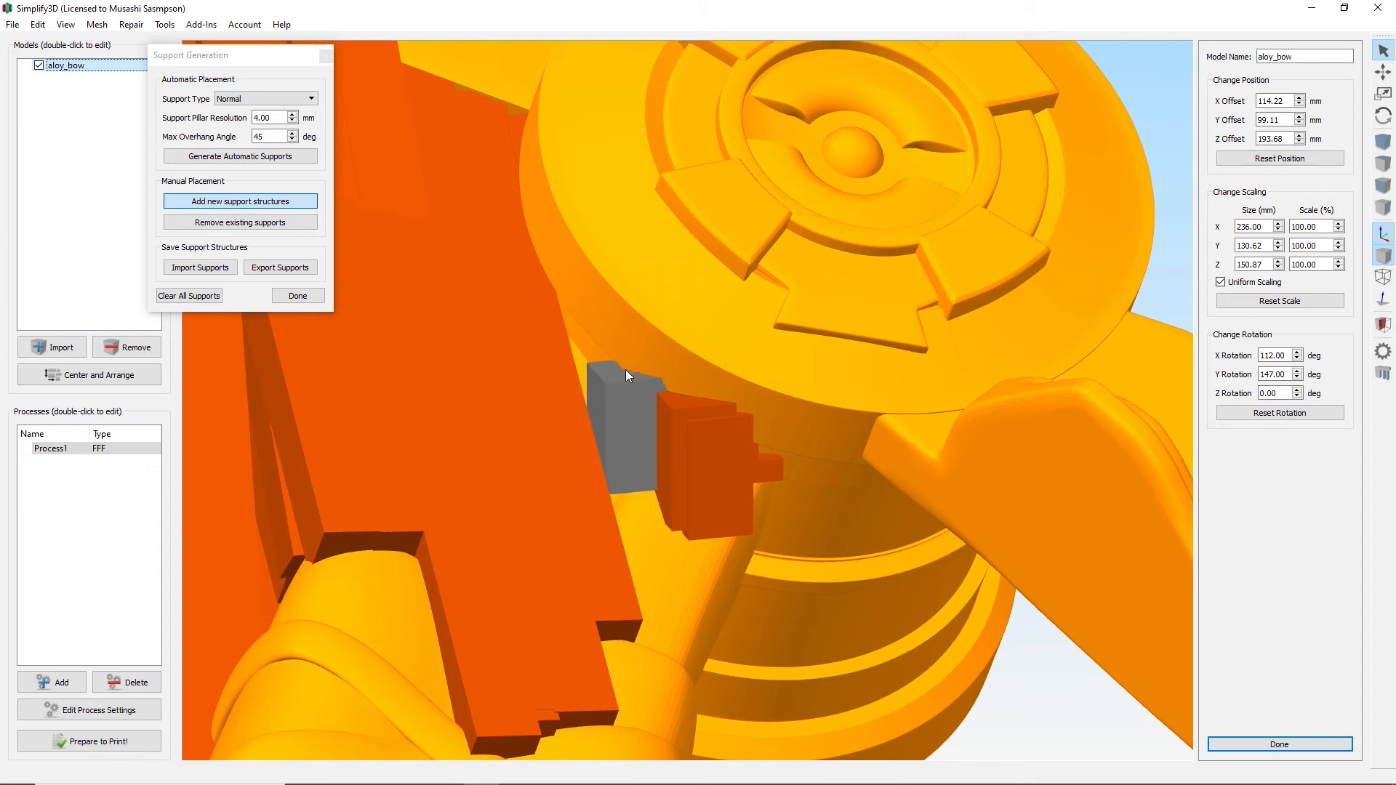
{"action": "left_click_drag", "start_coordinate": [599, 346], "coordinate": [566, 265]}
{"action": "left_click", "coordinate": [553, 242]}
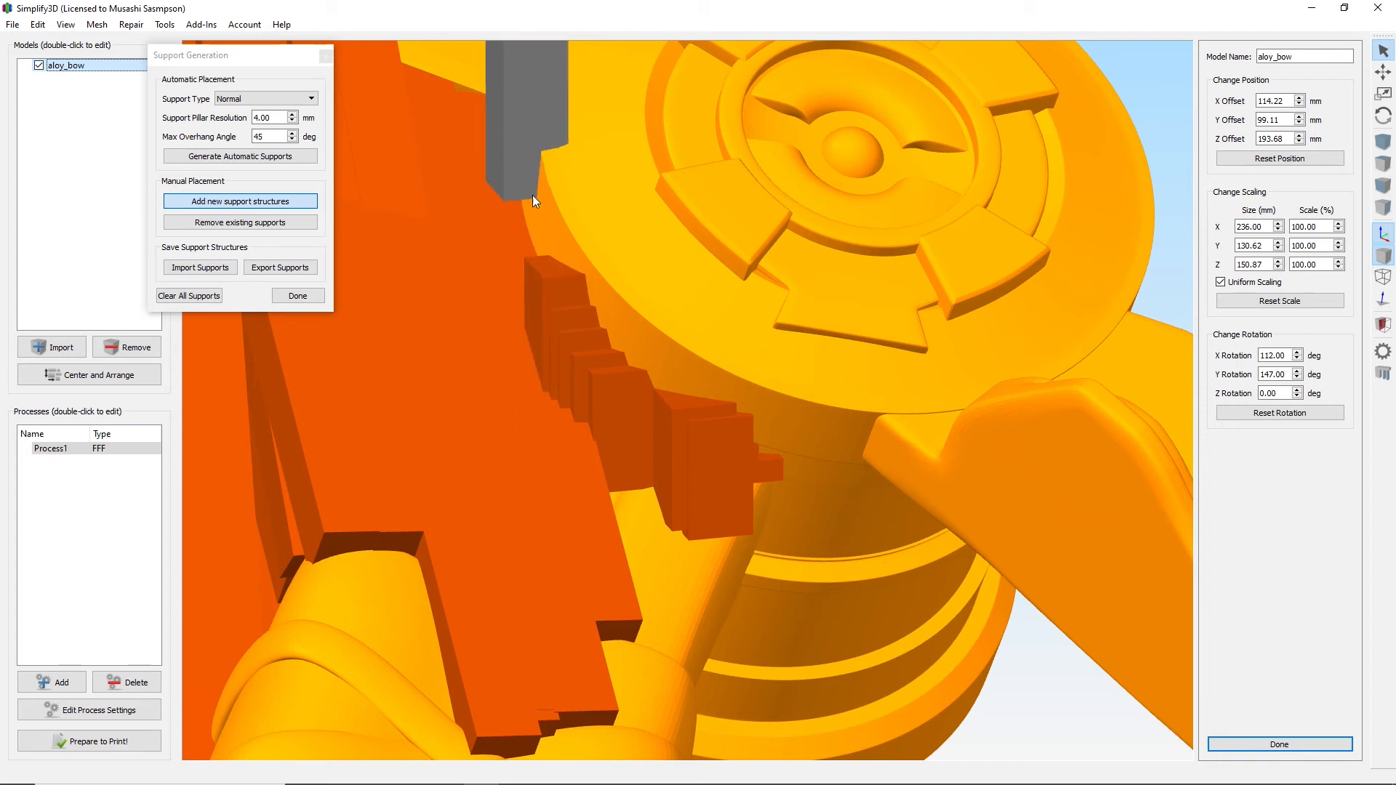
Fill the gaps in the stepped row under the large disc's rim with closely overlapping support pillars, up to the pillars beside the hub.
{"action": "left_click", "coordinate": [576, 261]}
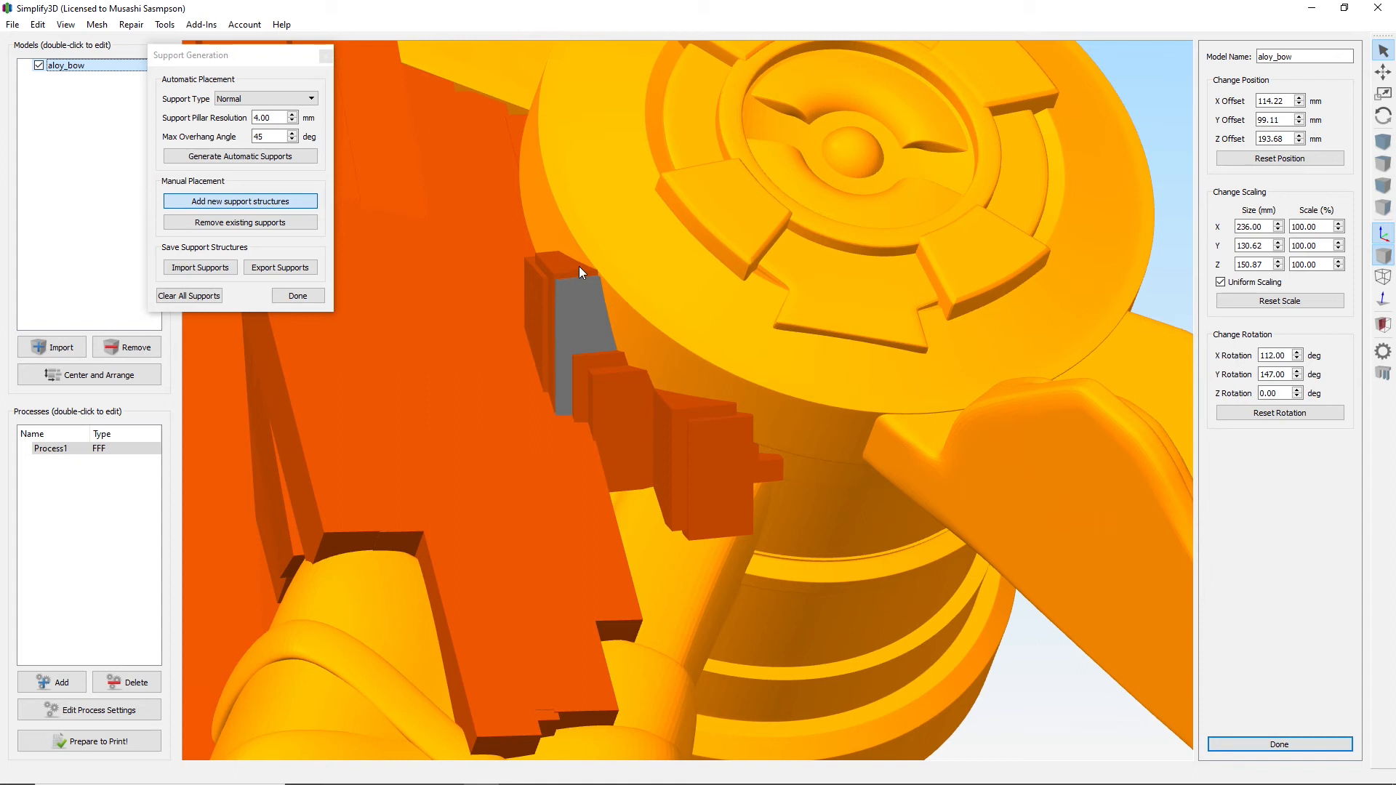
{"action": "left_click", "coordinate": [586, 275]}
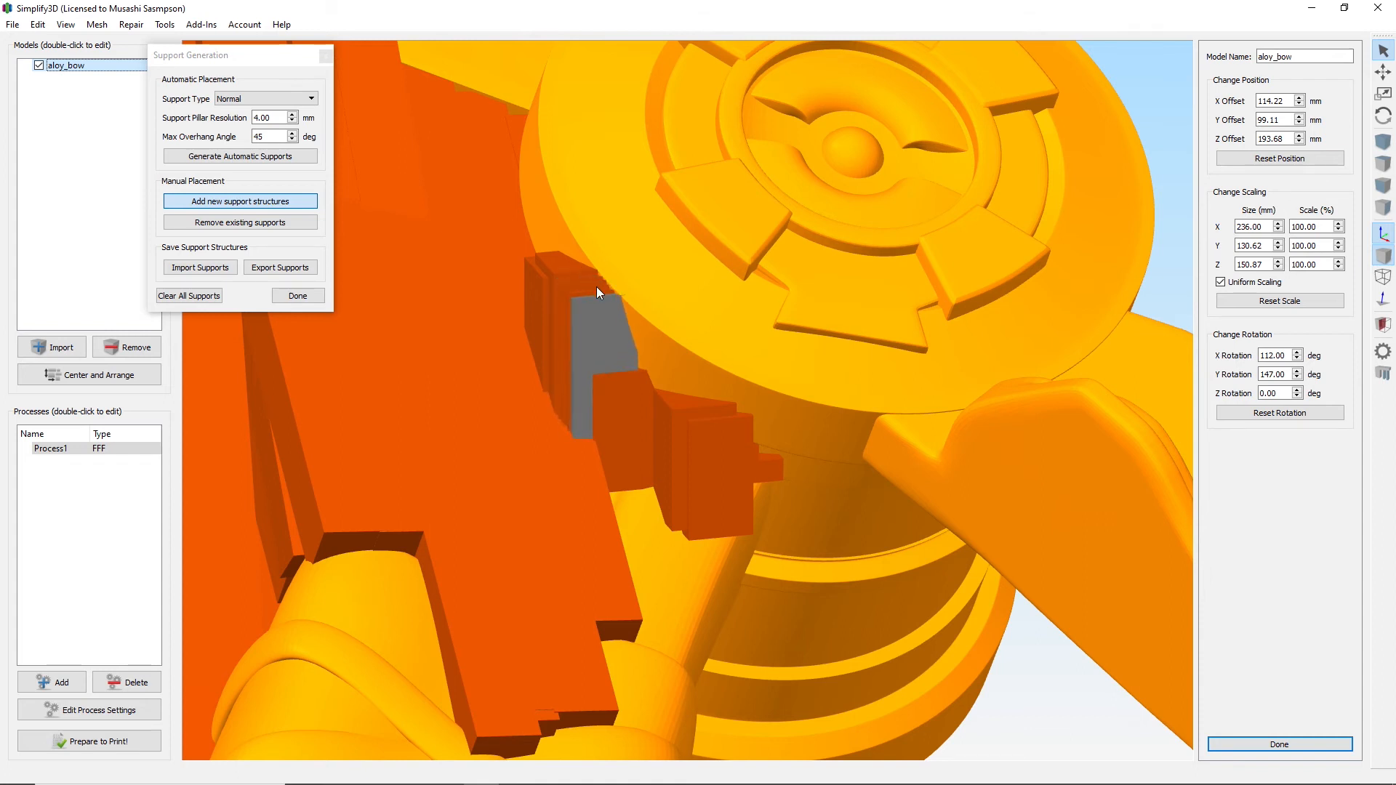
{"action": "left_click", "coordinate": [599, 291]}
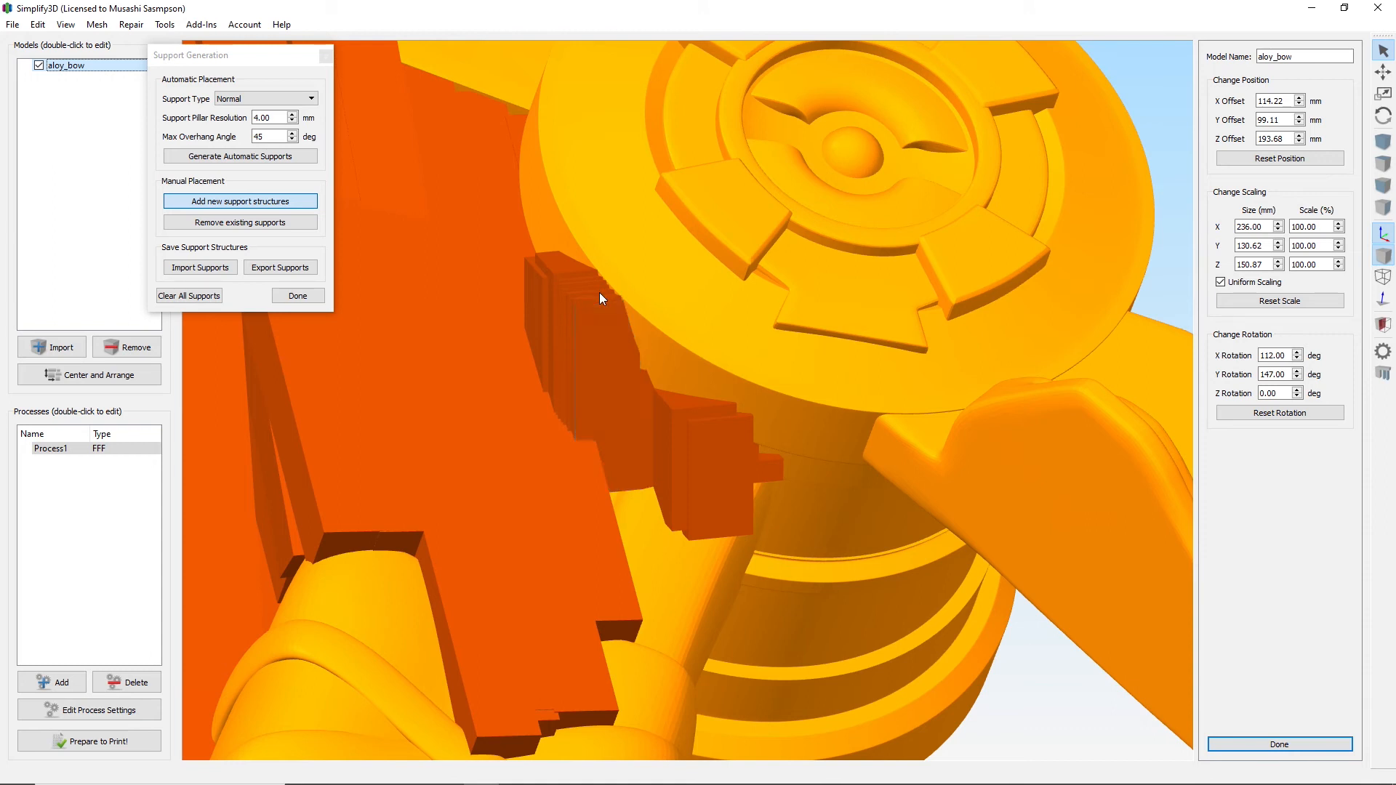
{"action": "left_click", "coordinate": [607, 299]}
{"action": "left_click", "coordinate": [608, 303]}
{"action": "scroll", "coordinate": [609, 409], "scroll_direction": "up", "scroll_amount": 2}
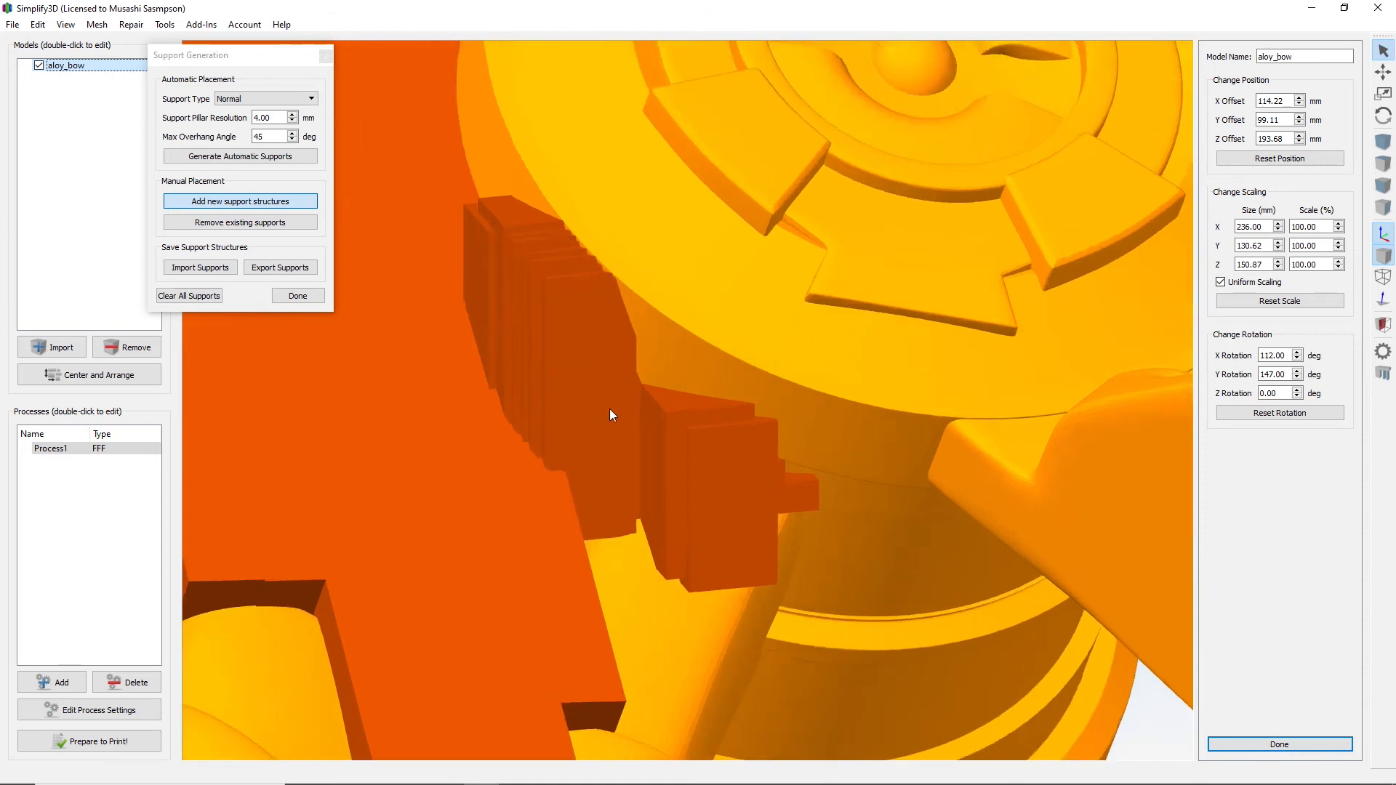
{"action": "scroll", "coordinate": [609, 407], "scroll_direction": "up", "scroll_amount": 2}
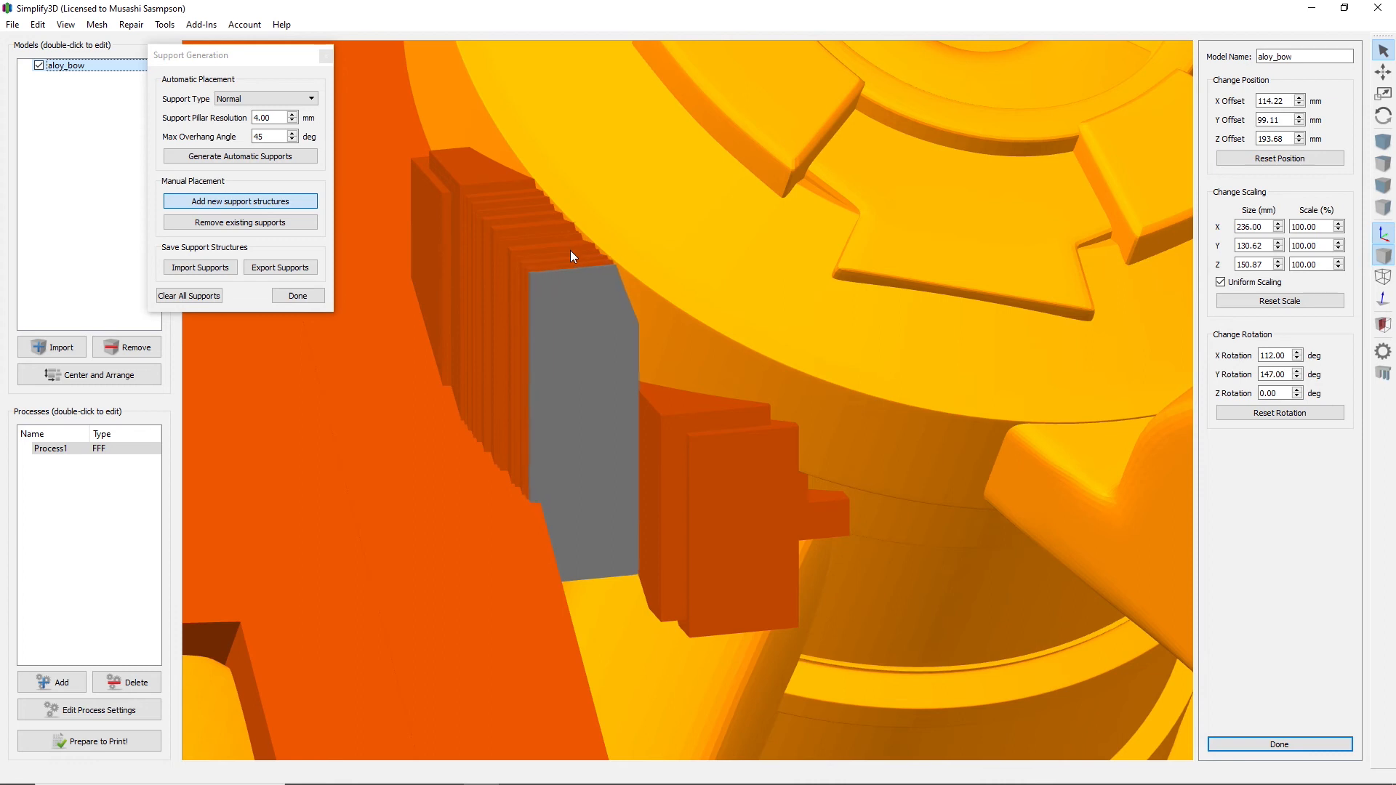
{"action": "scroll", "coordinate": [630, 342], "scroll_direction": "up", "scroll_amount": 3}
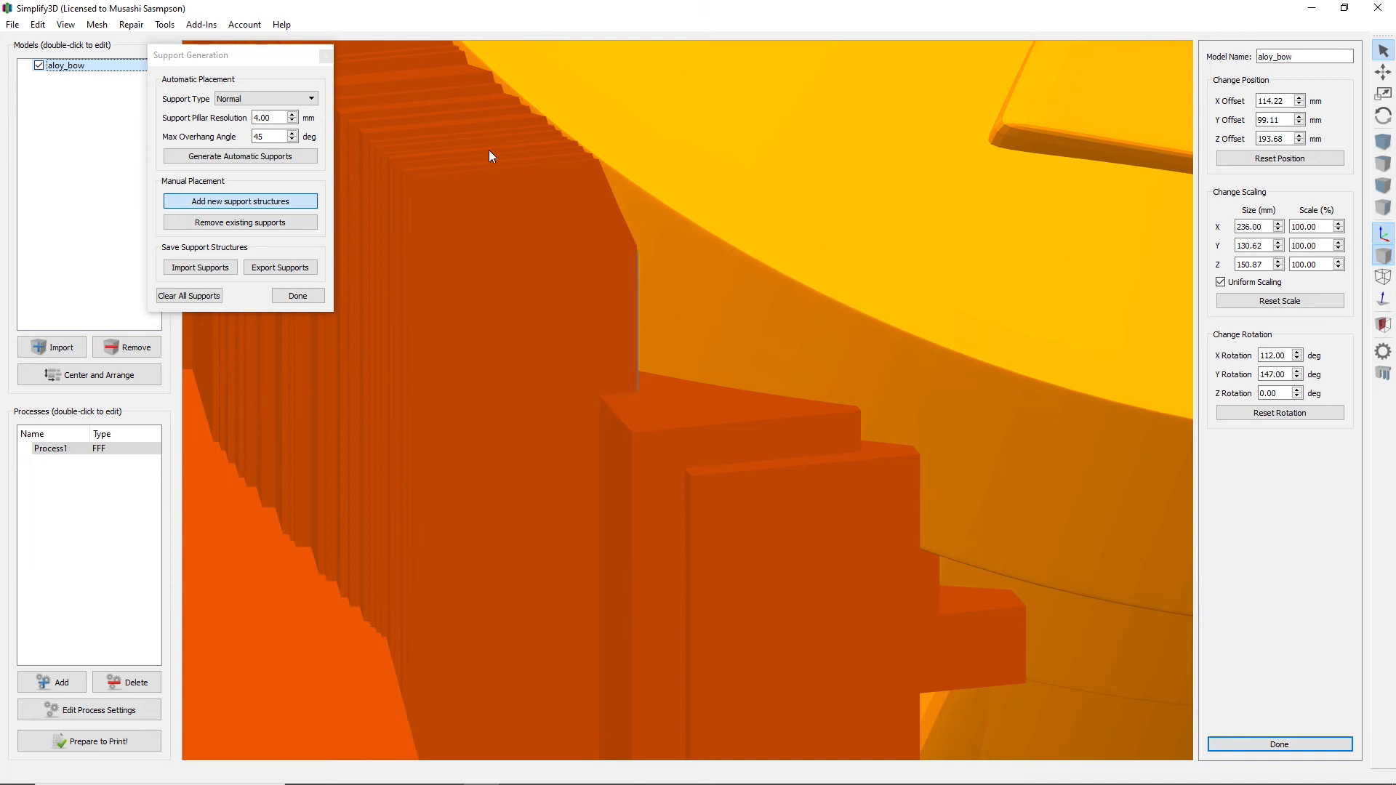
{"action": "scroll", "coordinate": [489, 154], "scroll_direction": "down", "scroll_amount": 2}
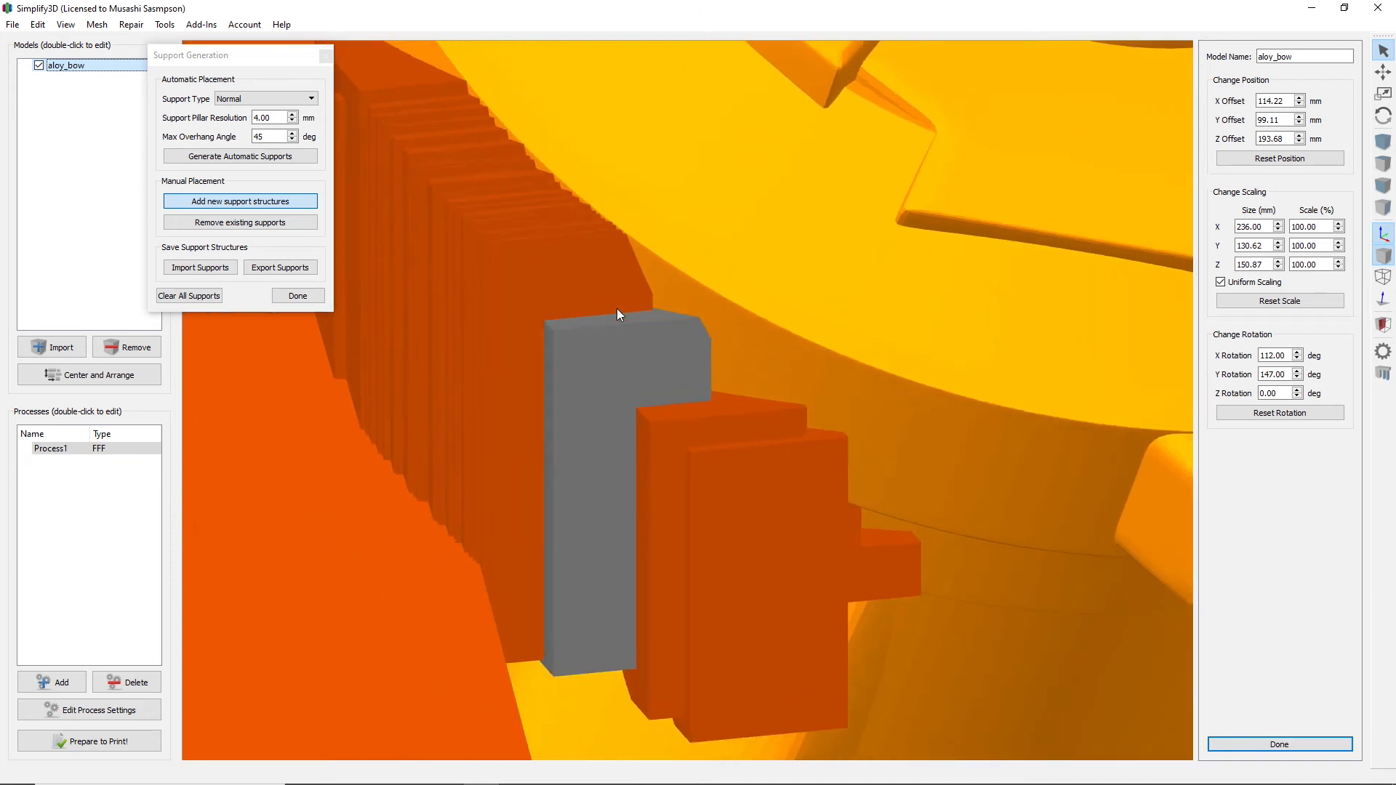
{"action": "scroll", "coordinate": [617, 308], "scroll_direction": "up", "scroll_amount": 3}
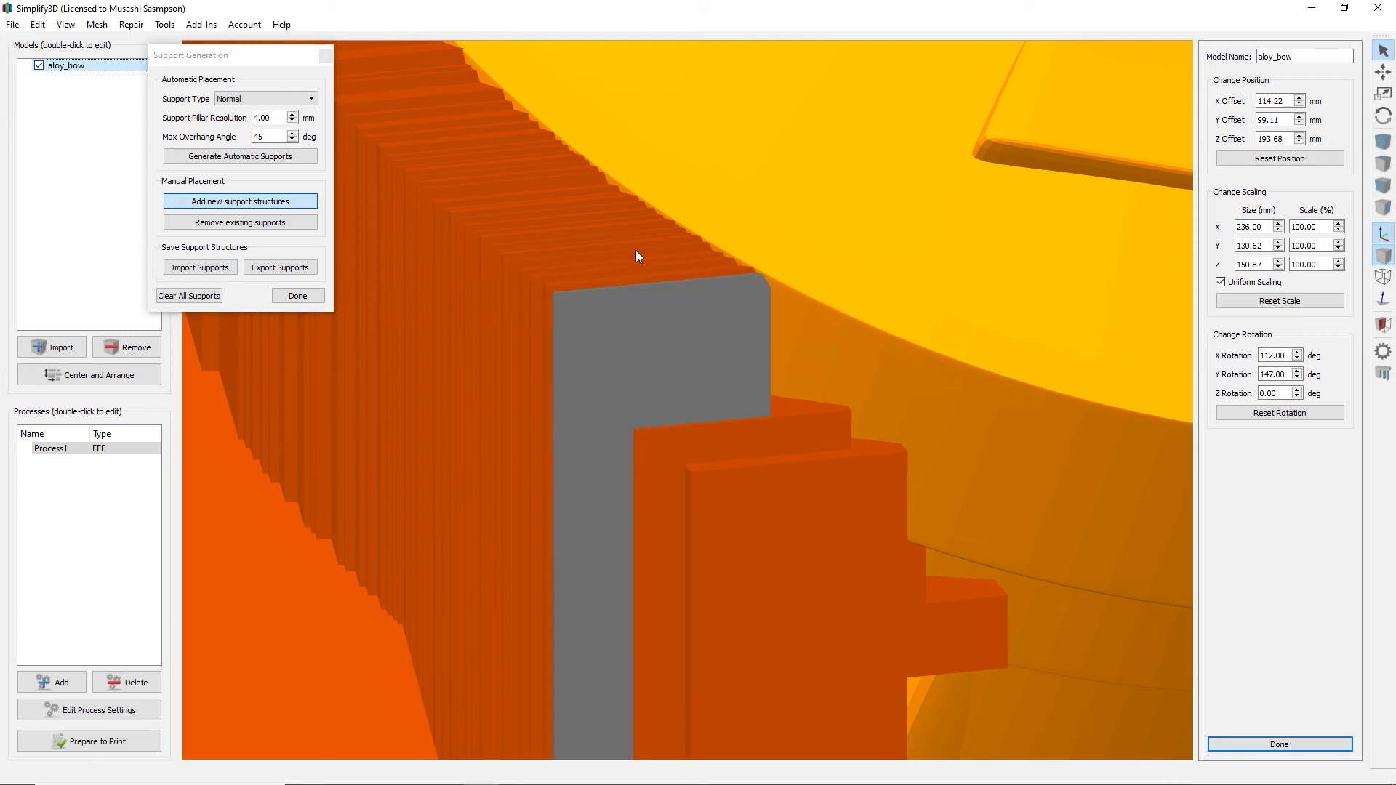
{"action": "scroll", "coordinate": [634, 287], "scroll_direction": "down", "scroll_amount": 5}
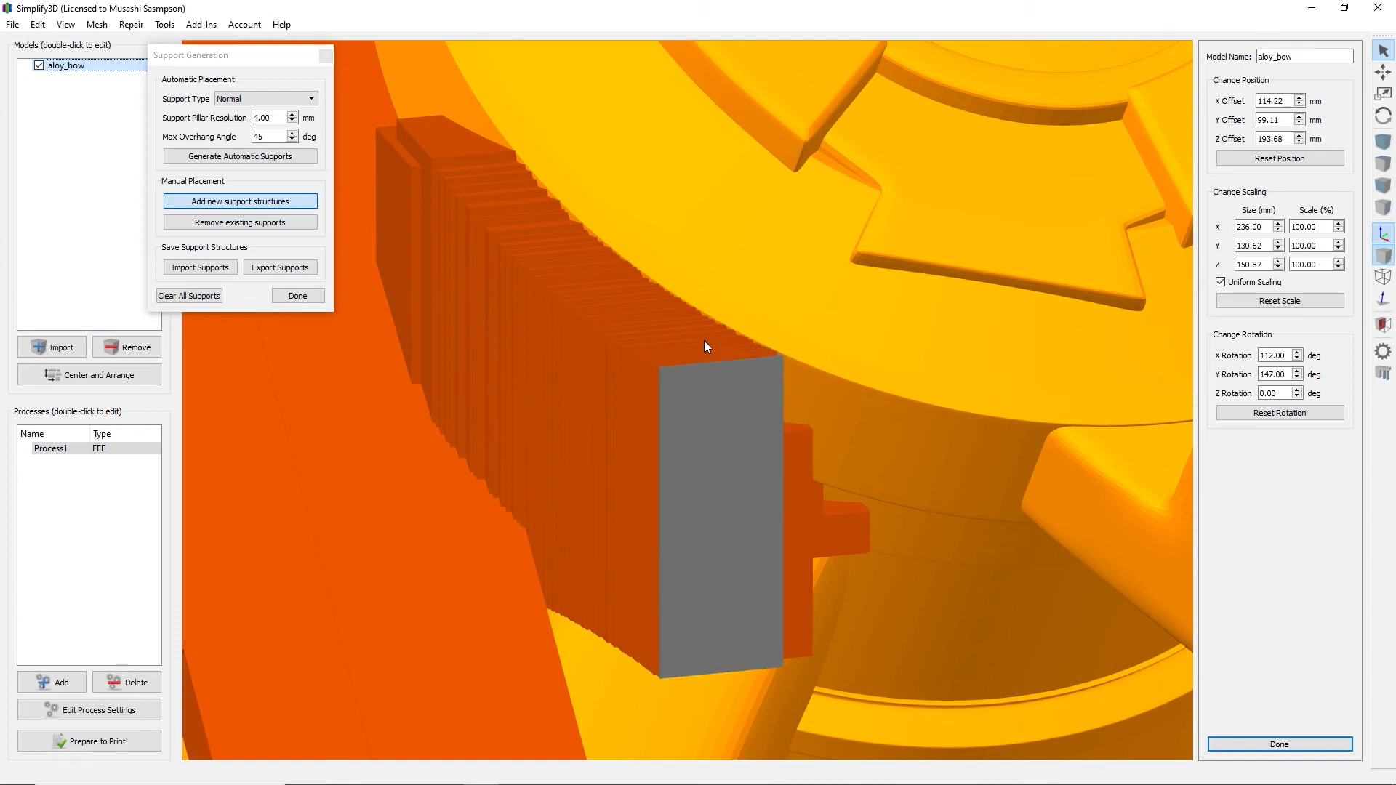
Inspect the filled pillar row from several angles, including the side where it meets the grip and the hub.
{"action": "scroll", "coordinate": [779, 511], "scroll_direction": "down", "scroll_amount": 3}
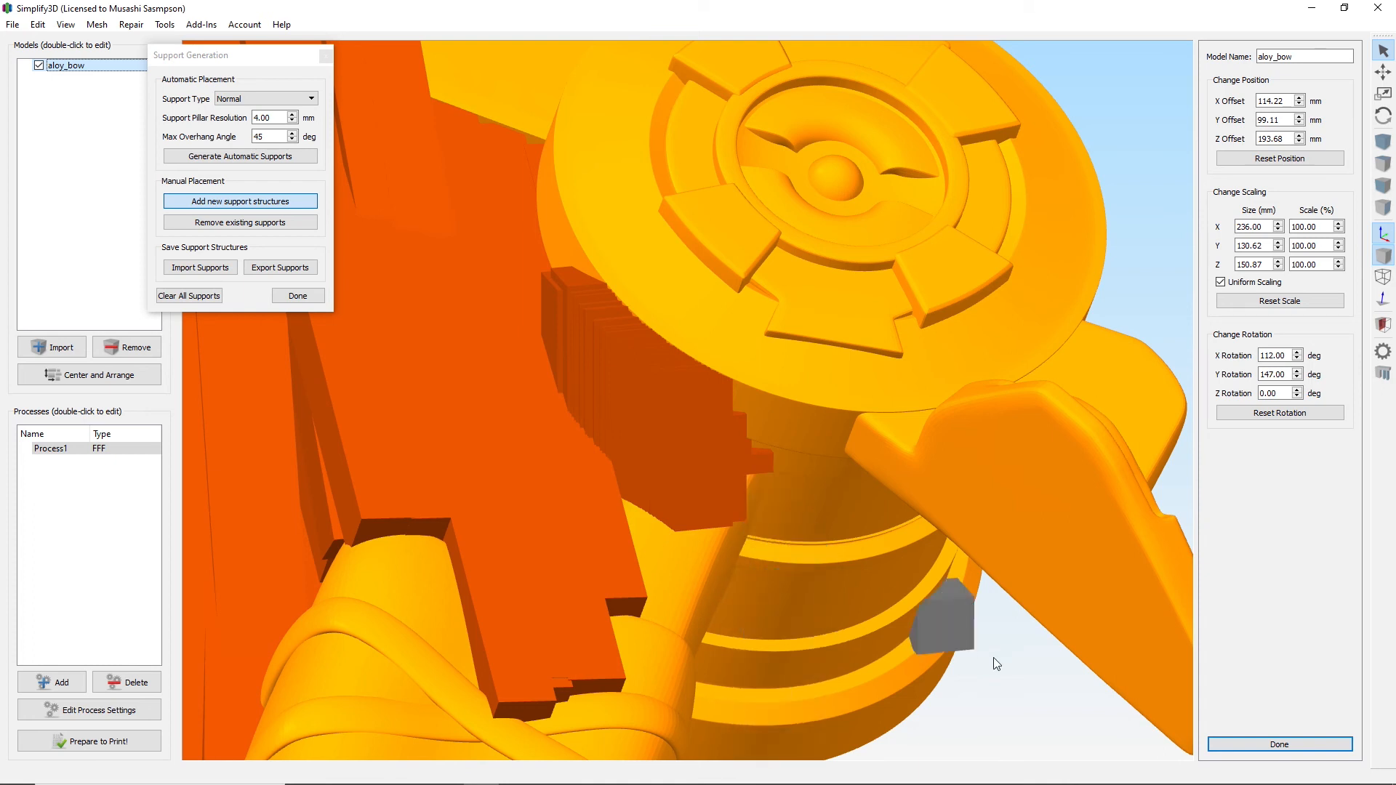
{"action": "right_click_drag", "start_coordinate": [527, 443], "coordinate": [962, 658]}
{"action": "right_click_drag", "start_coordinate": [1083, 559], "coordinate": [993, 656]}
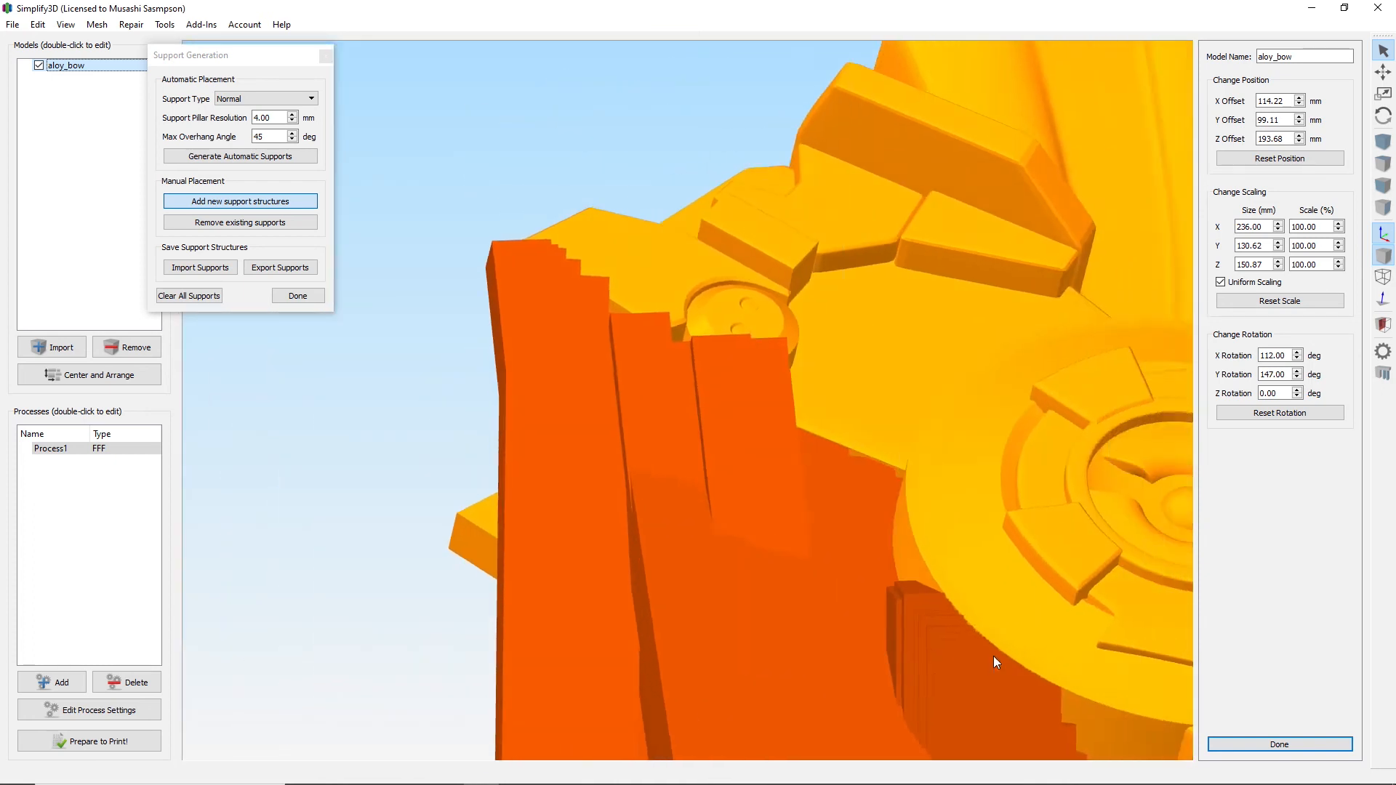
{"action": "right_click_drag", "start_coordinate": [938, 614], "coordinate": [389, 182]}
{"action": "left_click_drag", "start_coordinate": [964, 323], "coordinate": [901, 331]}
{"action": "right_click_drag", "start_coordinate": [901, 331], "coordinate": [362, 359]}
{"action": "right_click_drag", "start_coordinate": [554, 445], "coordinate": [632, 85]}
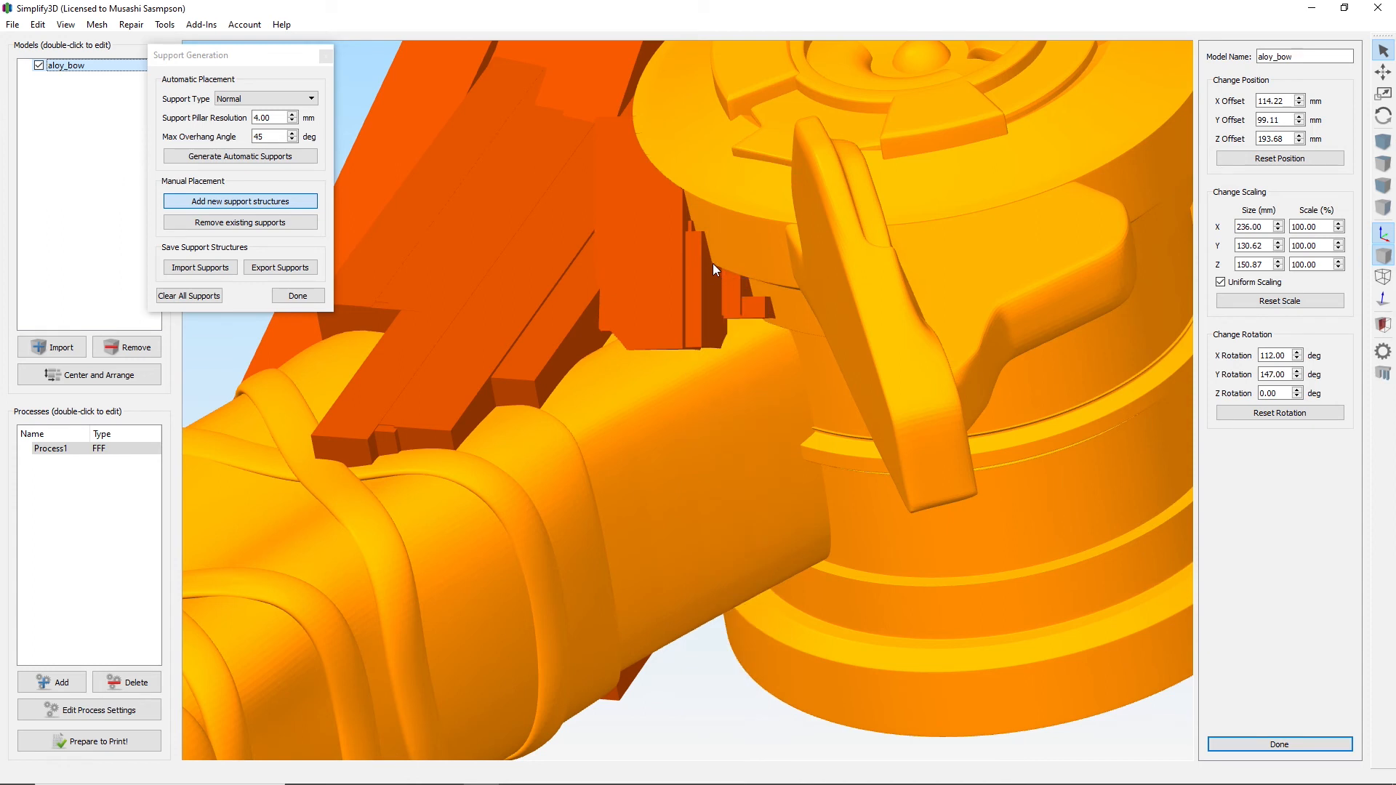
Set the bow model's X rotation to 113 degrees and its Y rotation to 160 degrees.
{"action": "left_click", "coordinate": [1298, 352]}
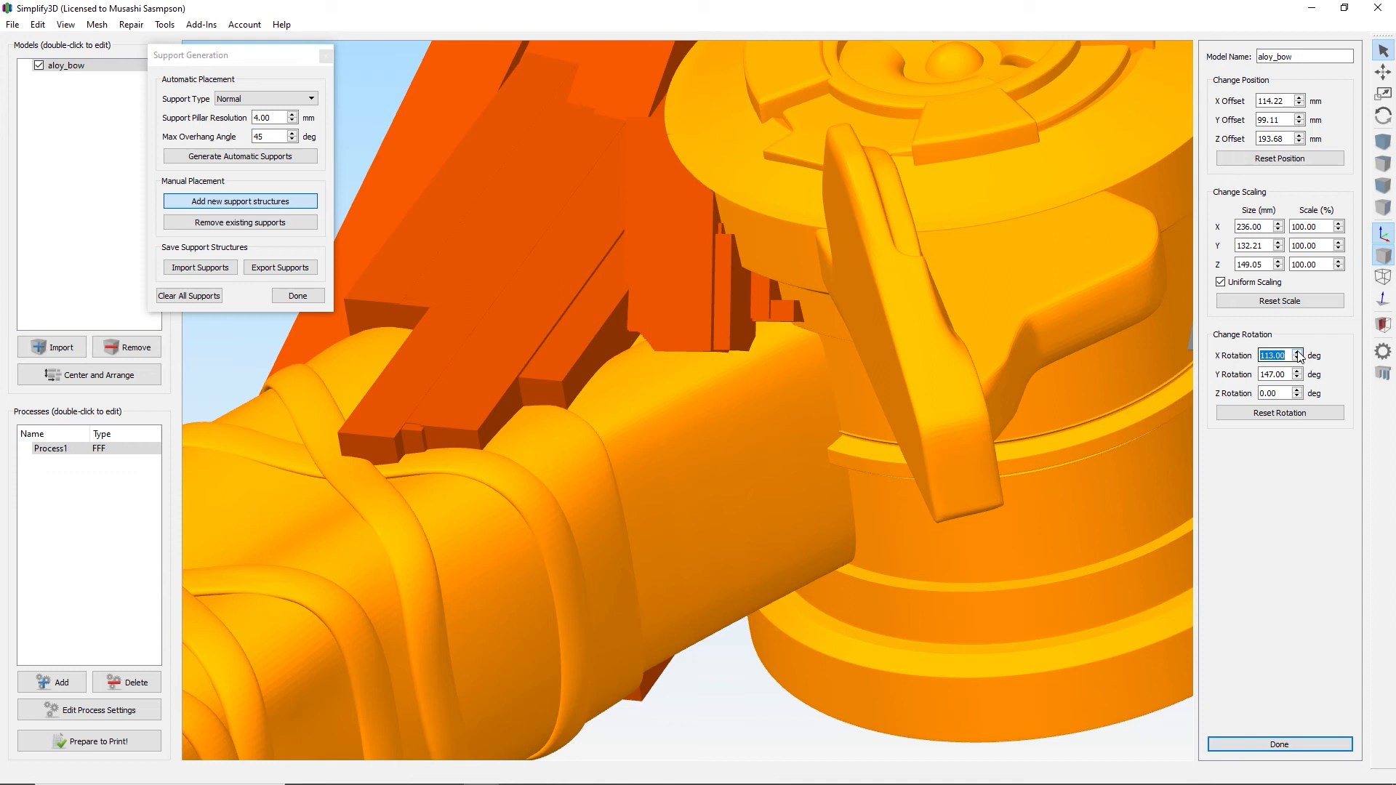
{"action": "left_click", "coordinate": [1298, 371]}
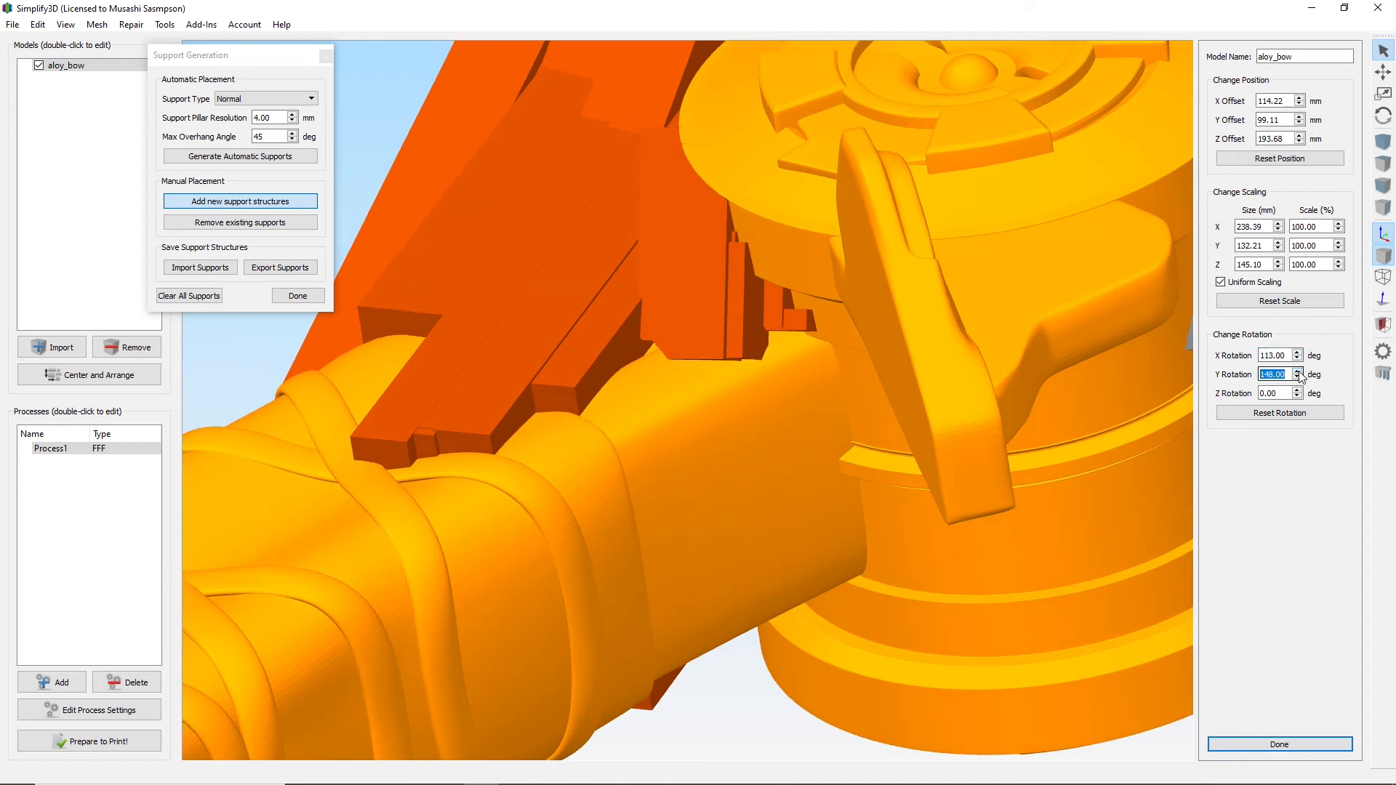
{"action": "left_click", "coordinate": [1298, 371]}
{"action": "left_click", "coordinate": [1298, 371]}
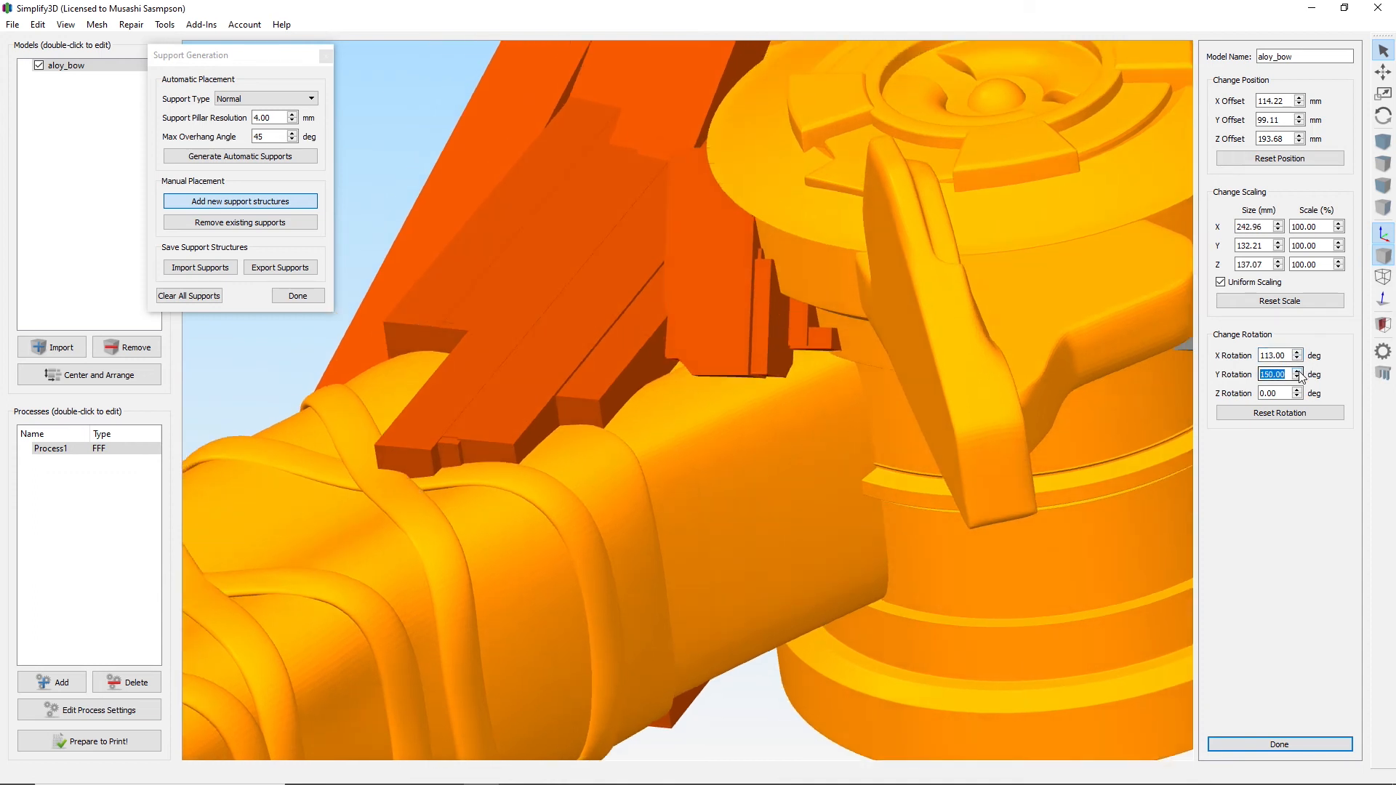
{"action": "left_click", "coordinate": [1299, 371]}
{"action": "key", "text": "Up"}
{"action": "key", "text": "Up"}
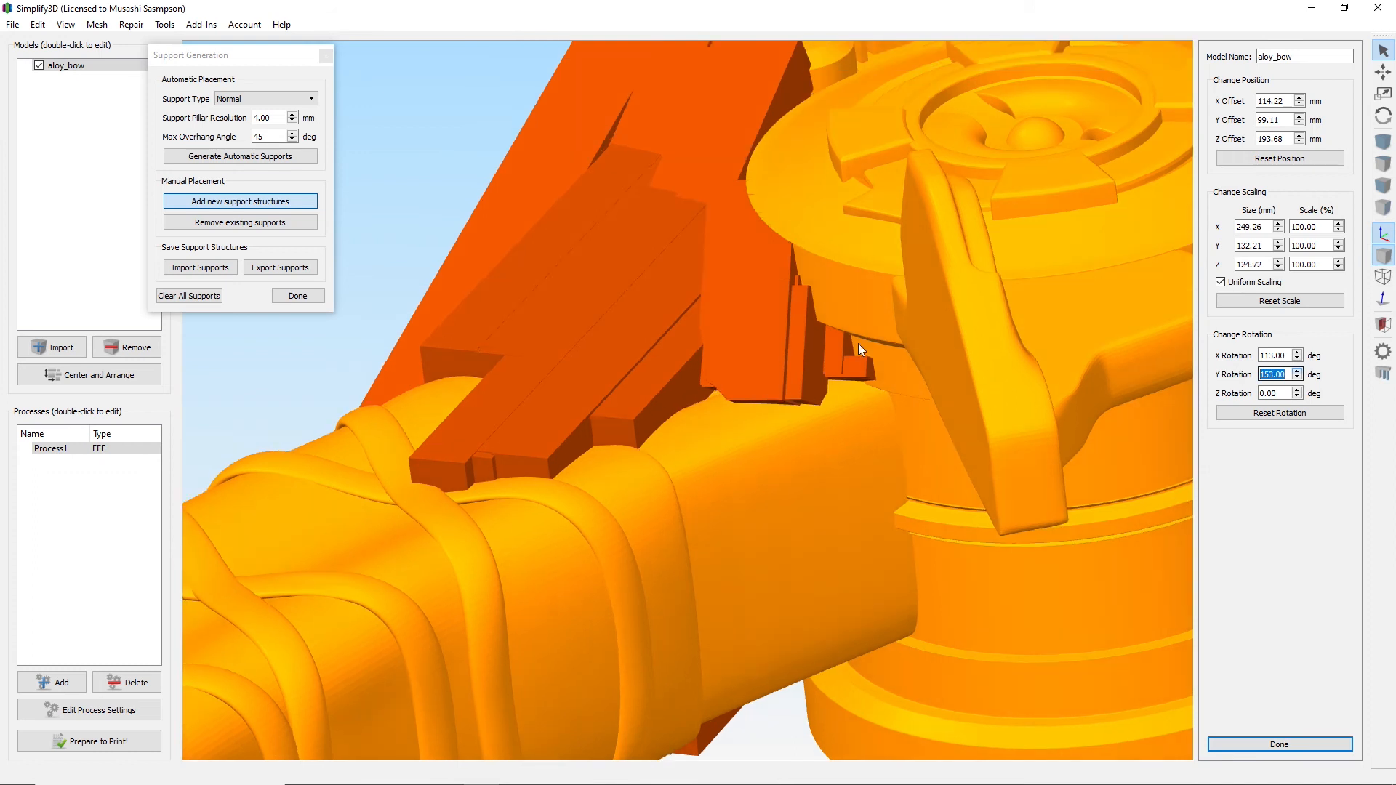
{"action": "key", "text": "Up"}
{"action": "key", "text": "Up"}
{"action": "key", "text": "Up"}
{"action": "key", "text": "Up"}
{"action": "key", "text": "Up"}
{"action": "key", "text": "Up"}
{"action": "key", "text": "Up"}
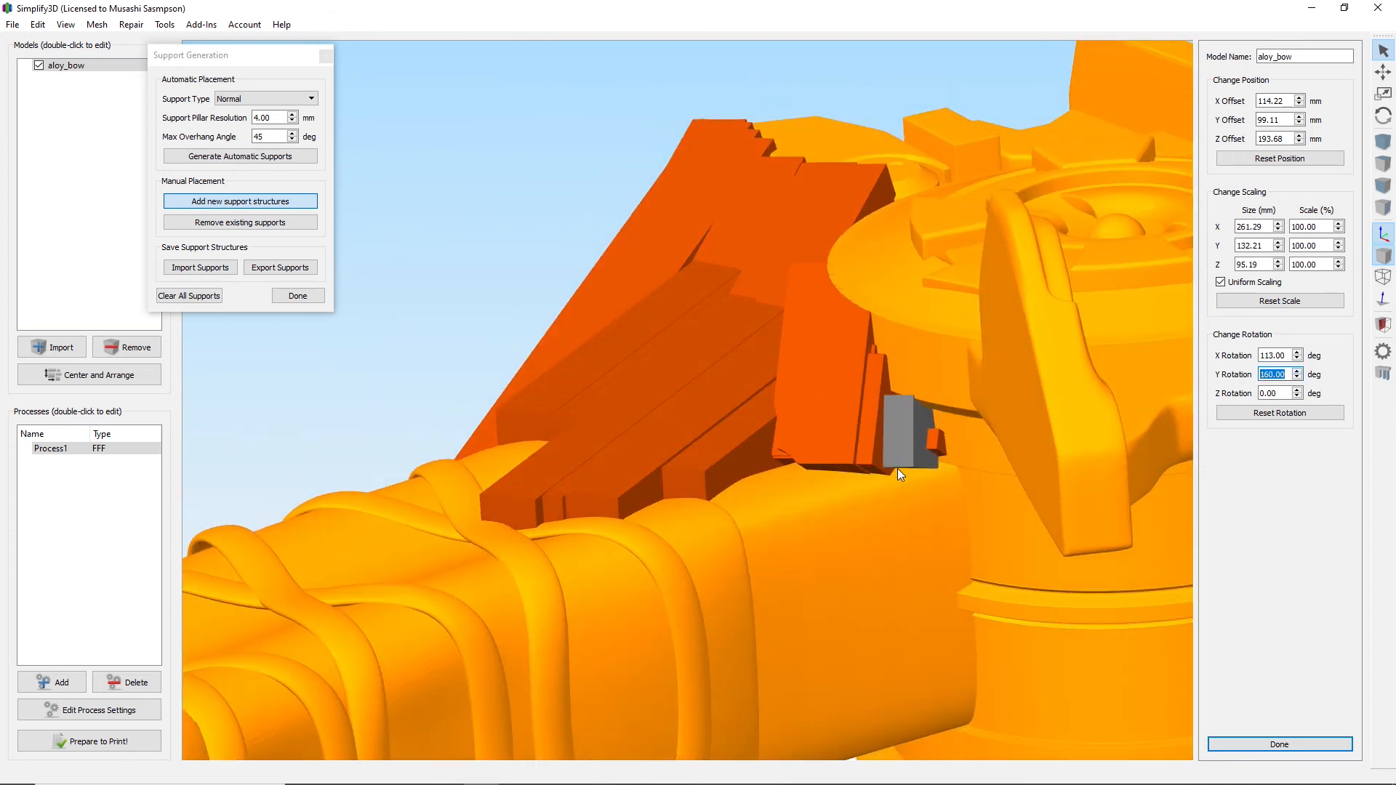
Add support pillars between the grip and the disc's rim, next to the hub, to widen the existing pillar row at this tilt.
{"action": "left_click", "coordinate": [897, 469]}
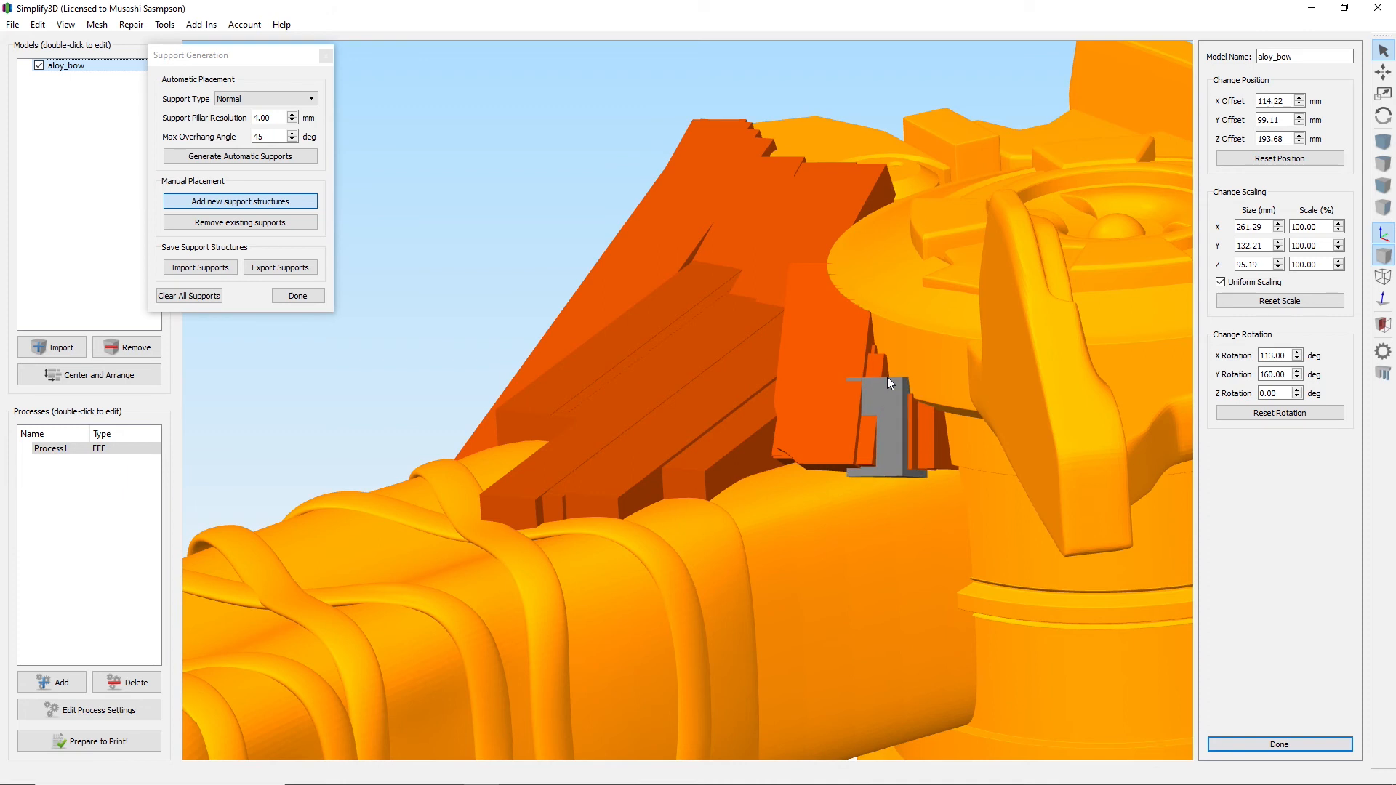
{"action": "left_click", "coordinate": [887, 377]}
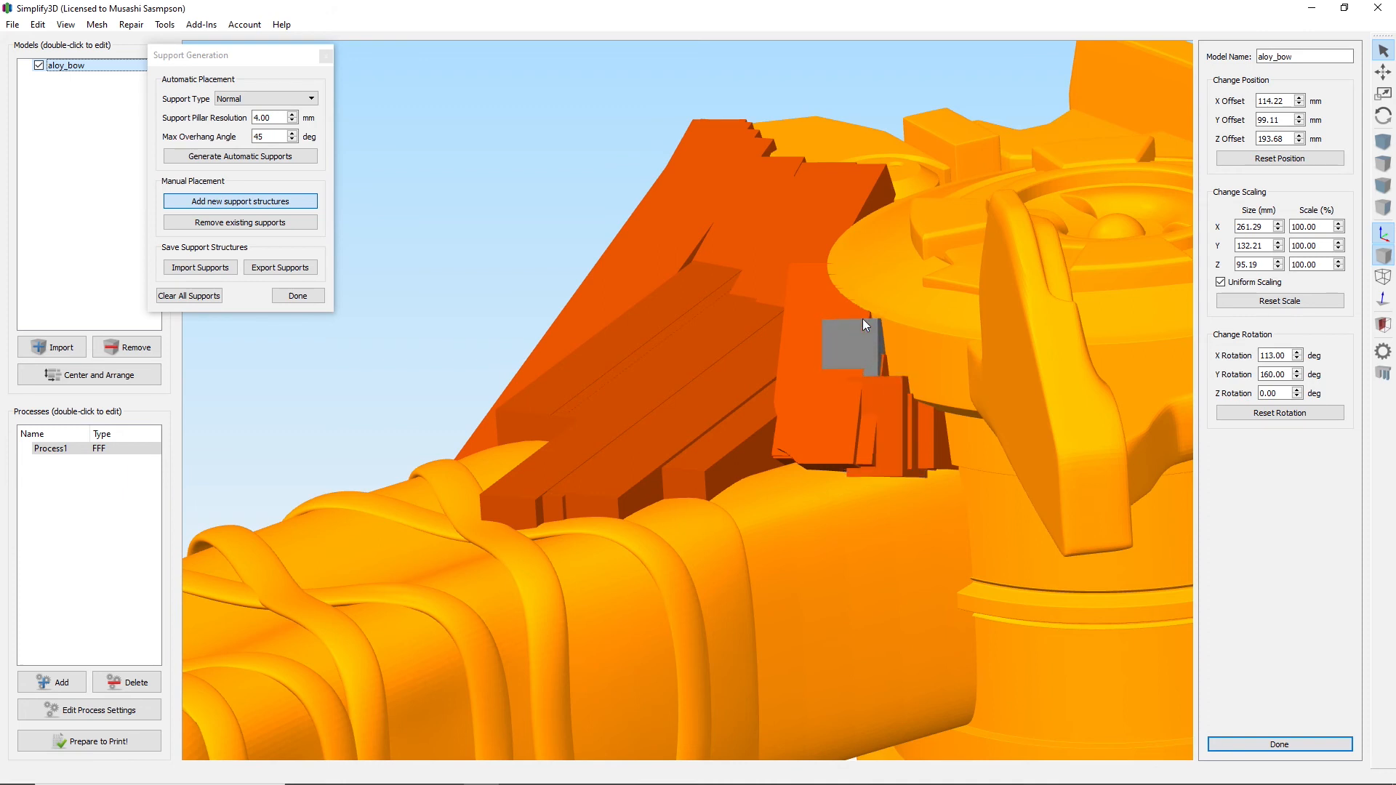
{"action": "left_click", "coordinate": [868, 320]}
{"action": "left_click", "coordinate": [871, 321]}
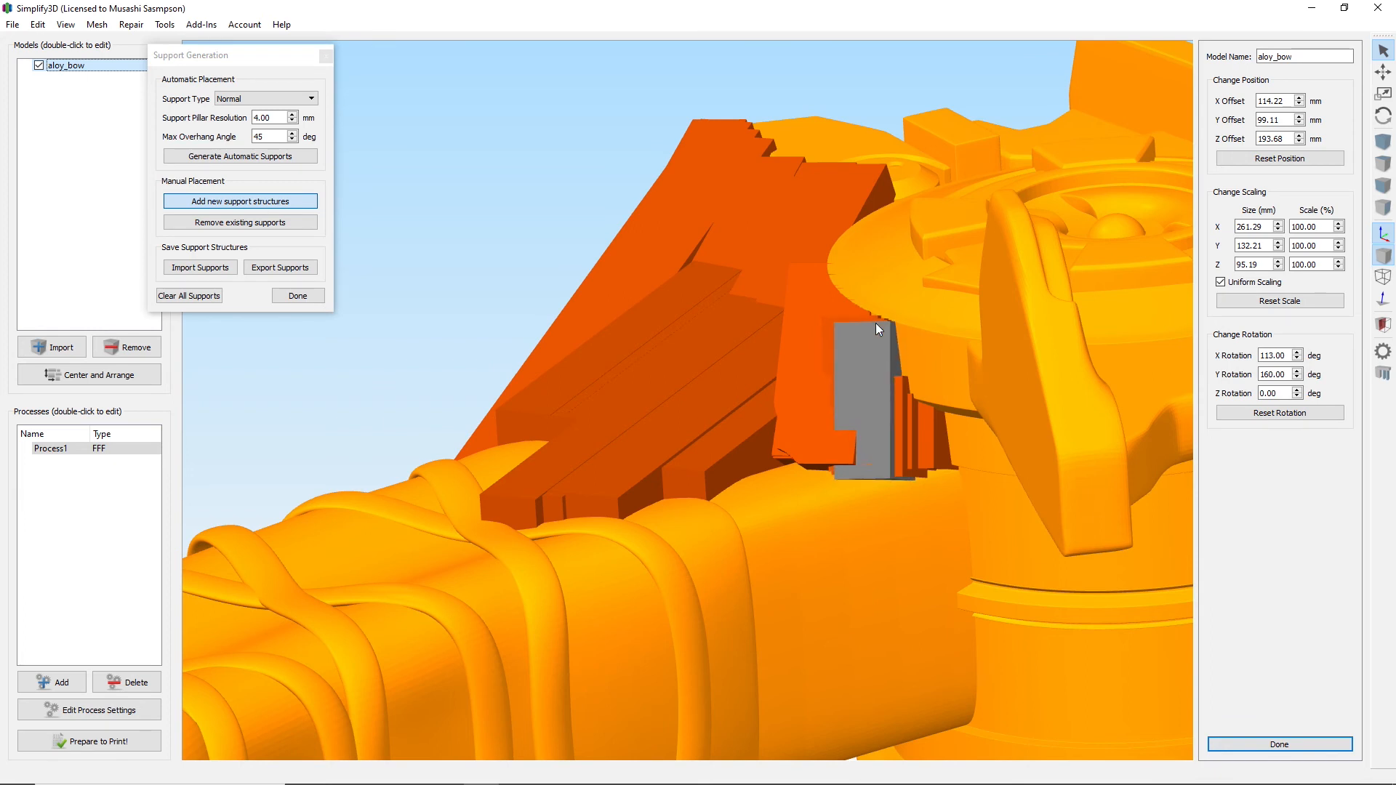
Set the bow model's Z rotation to 5 degrees.
{"action": "left_click", "coordinate": [1297, 390]}
{"action": "left_click", "coordinate": [1296, 390]}
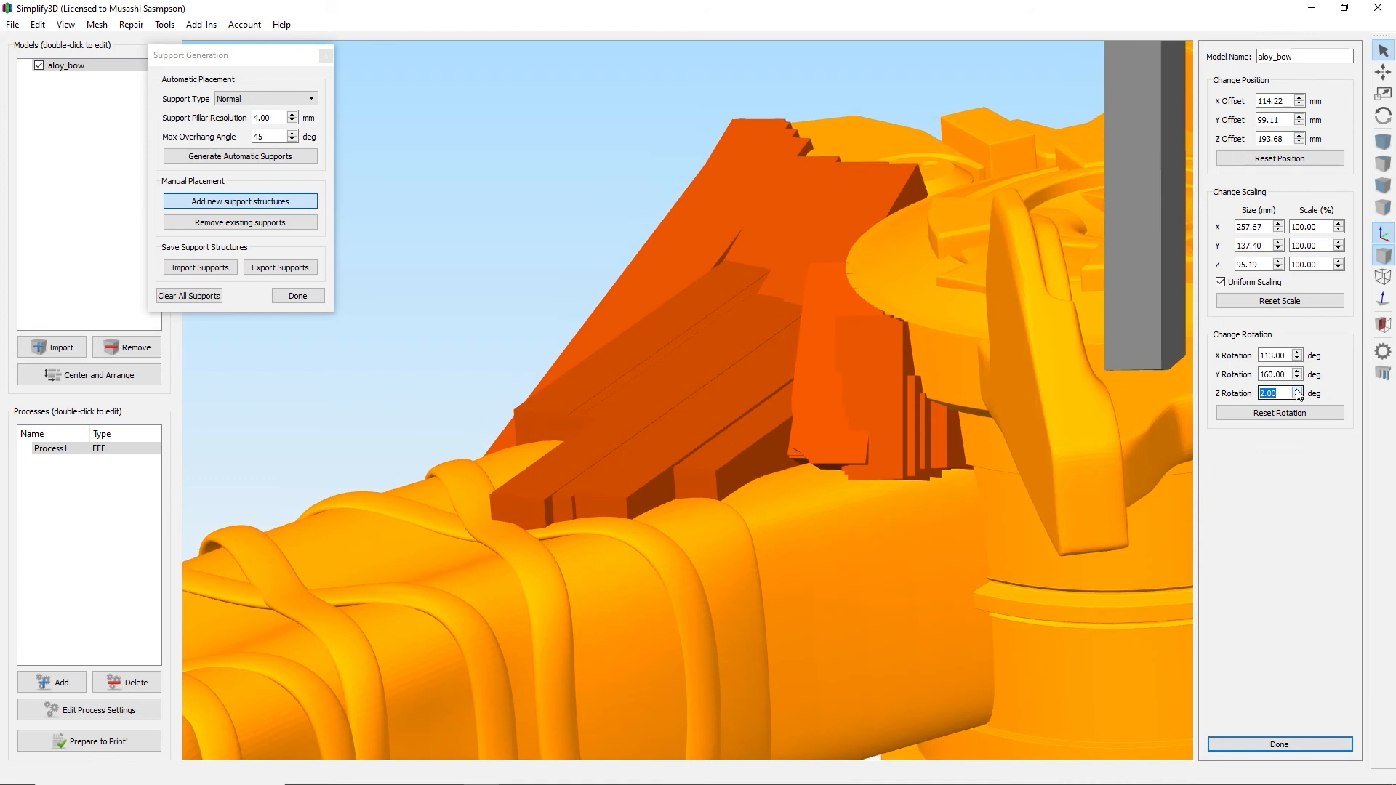
{"action": "left_click", "coordinate": [1296, 390]}
{"action": "left_click", "coordinate": [1296, 390]}
{"action": "left_click", "coordinate": [1296, 390]}
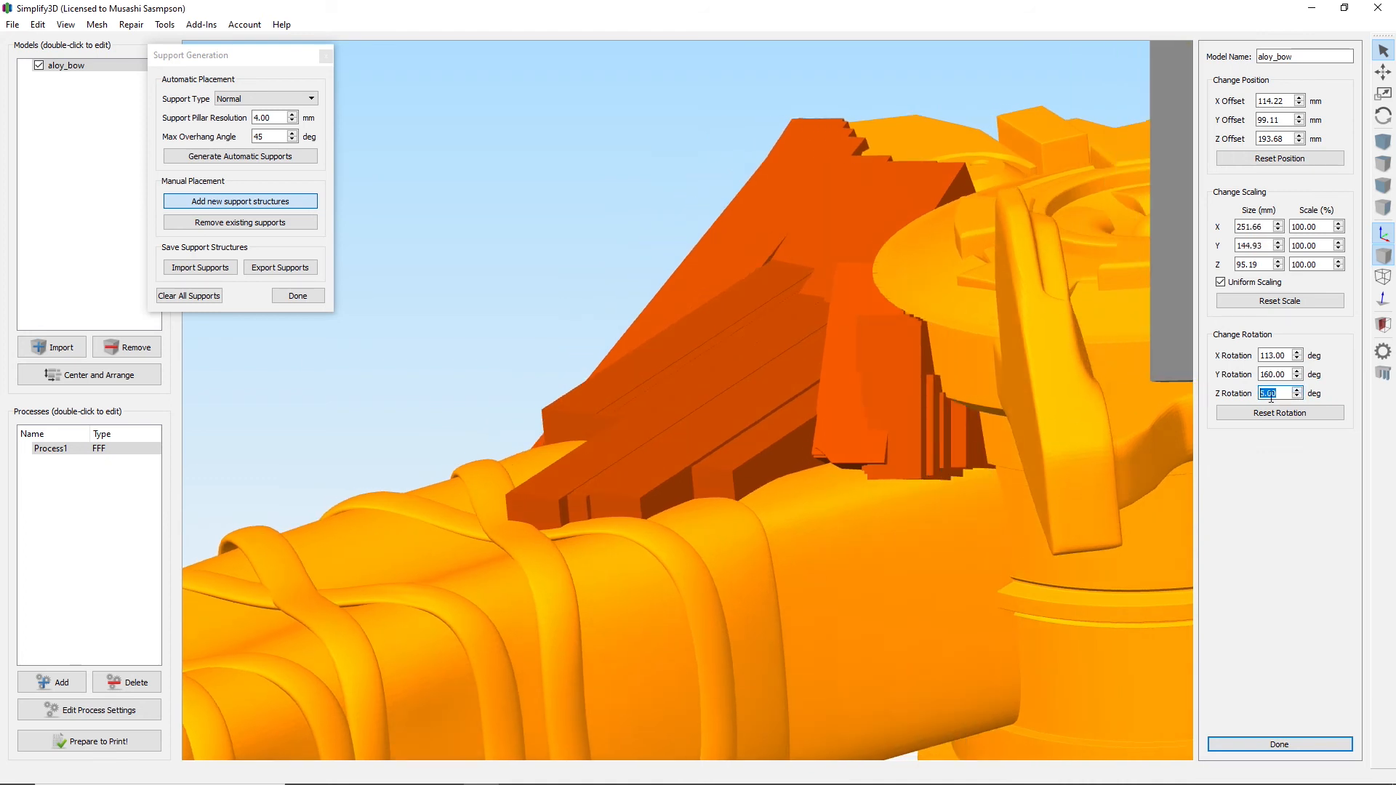
Set the bow model's Y rotation to 153 degrees.
{"action": "left_click", "coordinate": [1297, 371]}
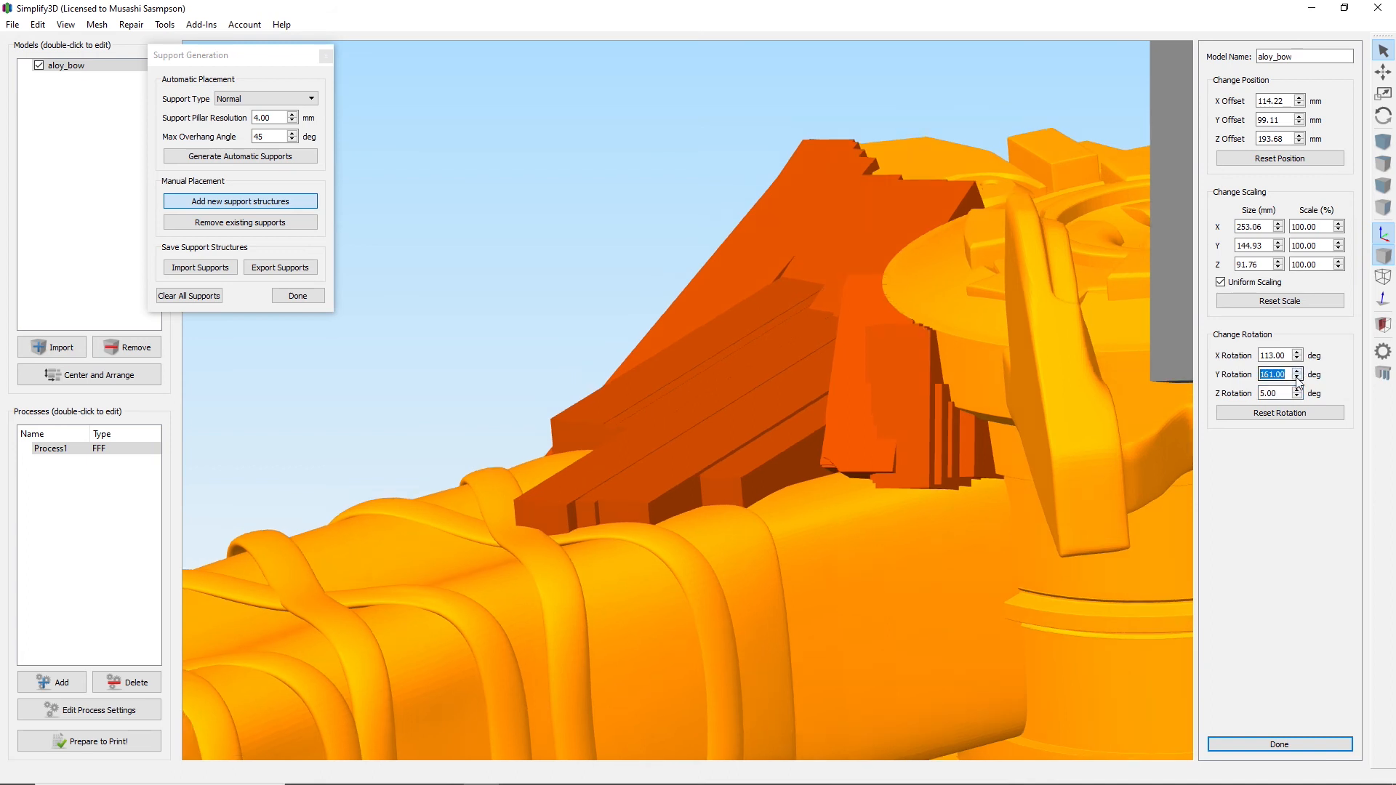
{"action": "left_click", "coordinate": [1297, 377]}
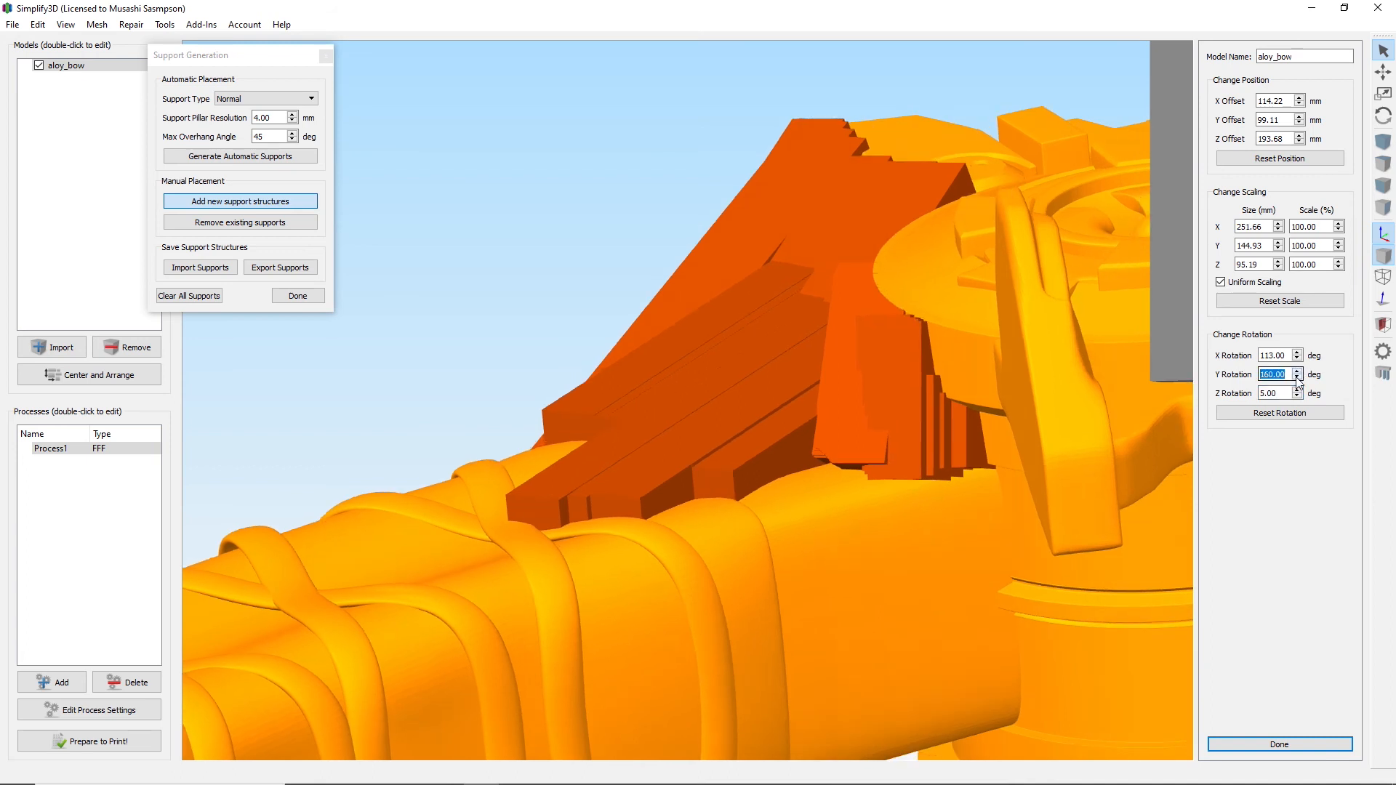
{"action": "left_click", "coordinate": [1297, 377]}
{"action": "left_click", "coordinate": [1297, 378]}
{"action": "left_click", "coordinate": [1297, 377]}
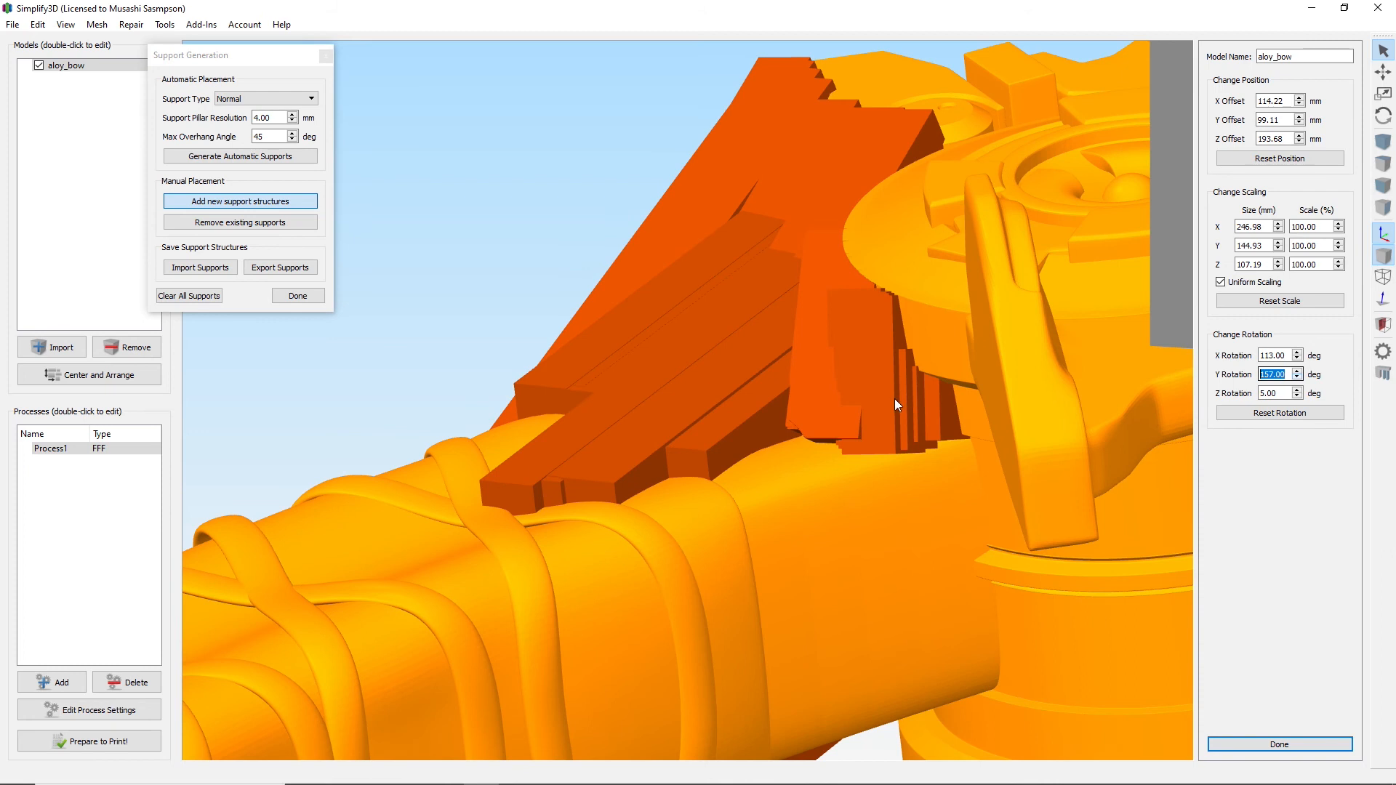
{"action": "key", "text": "Down"}
{"action": "key", "text": "Down"}
{"action": "key", "text": "Down"}
{"action": "key", "text": "Down"}
Add support pillars along the base of the pillar row, where it rests on the grip below the disc's rim.
{"action": "left_click", "coordinate": [894, 403]}
{"action": "left_click", "coordinate": [881, 407]}
{"action": "left_click", "coordinate": [878, 409]}
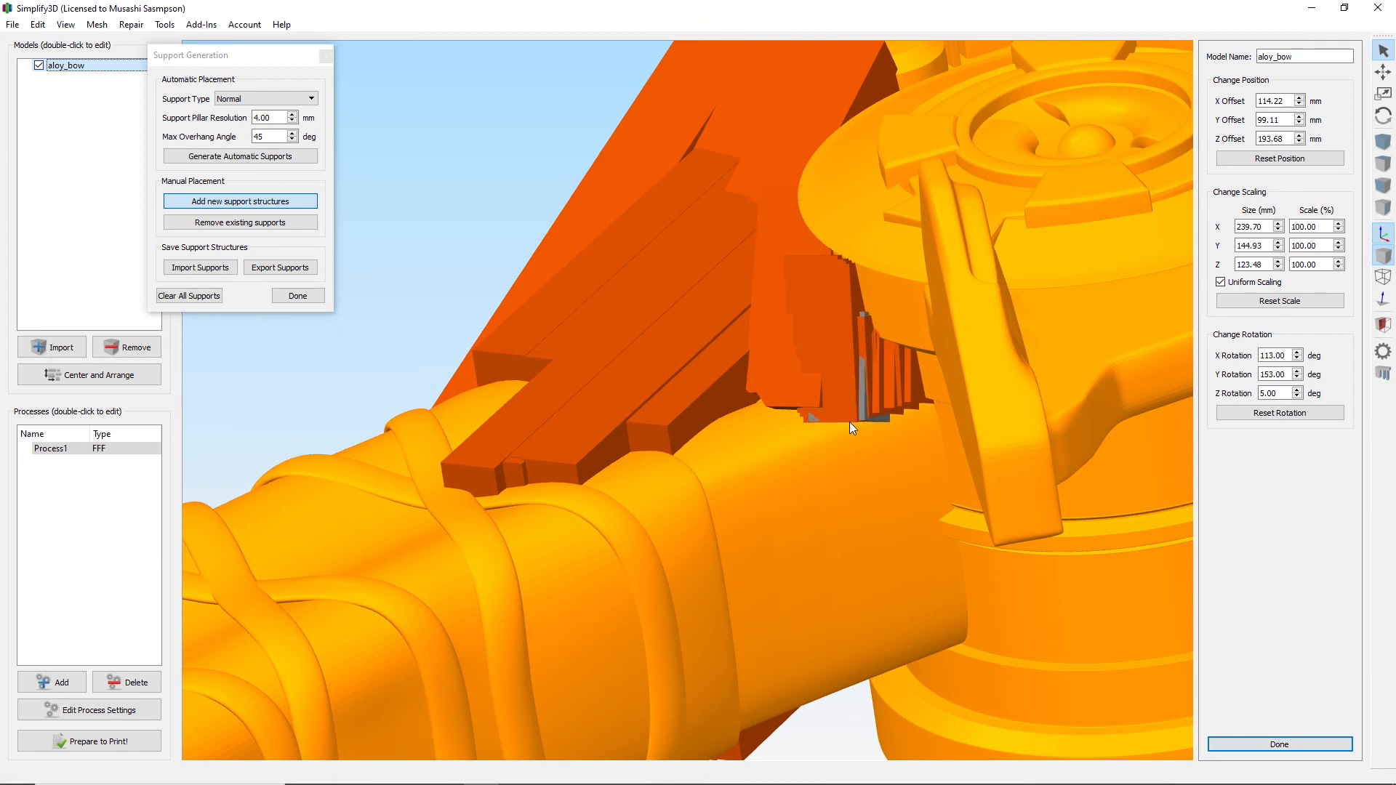
{"action": "left_click", "coordinate": [842, 428]}
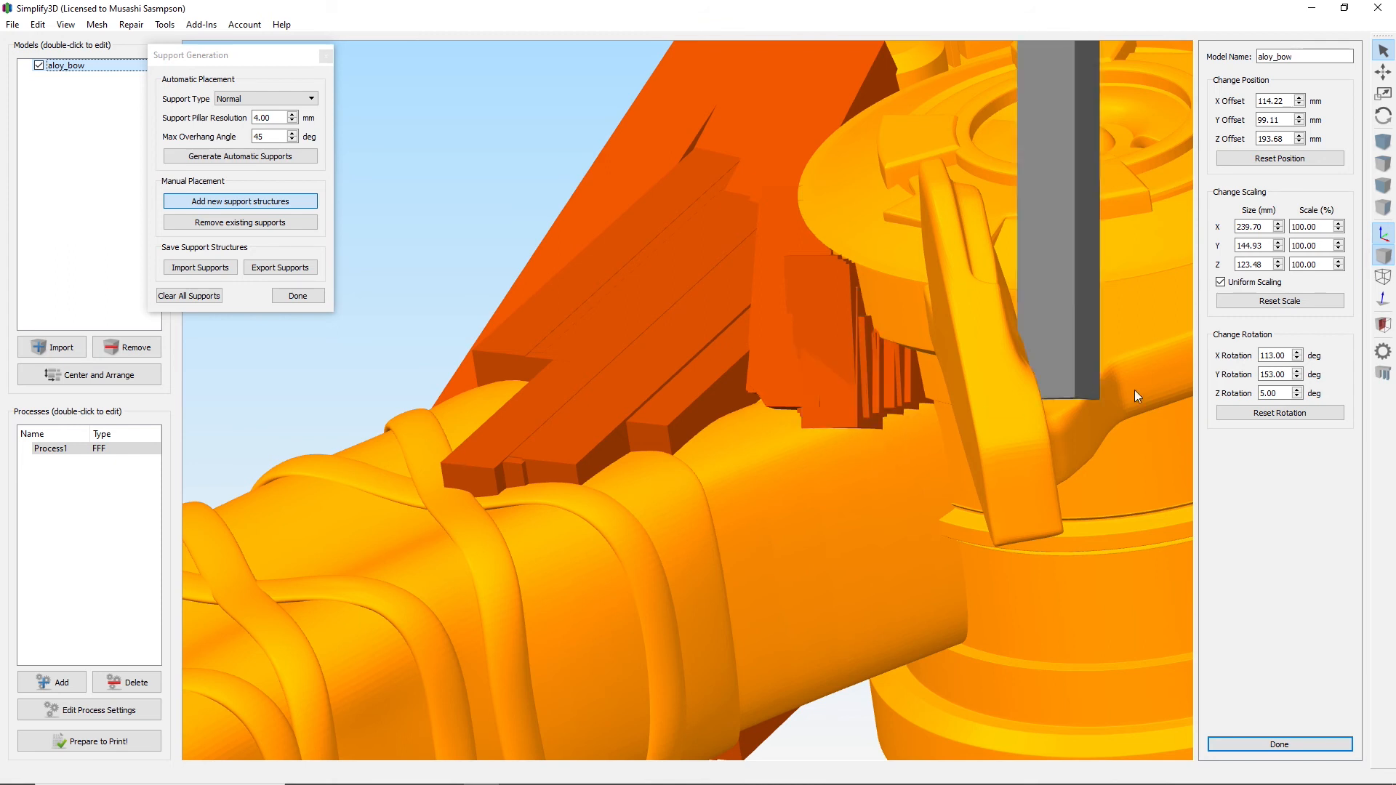
Set the bow model's X rotation to 109 degrees and its Y rotation to 150 degrees.
{"action": "left_click", "coordinate": [1298, 360]}
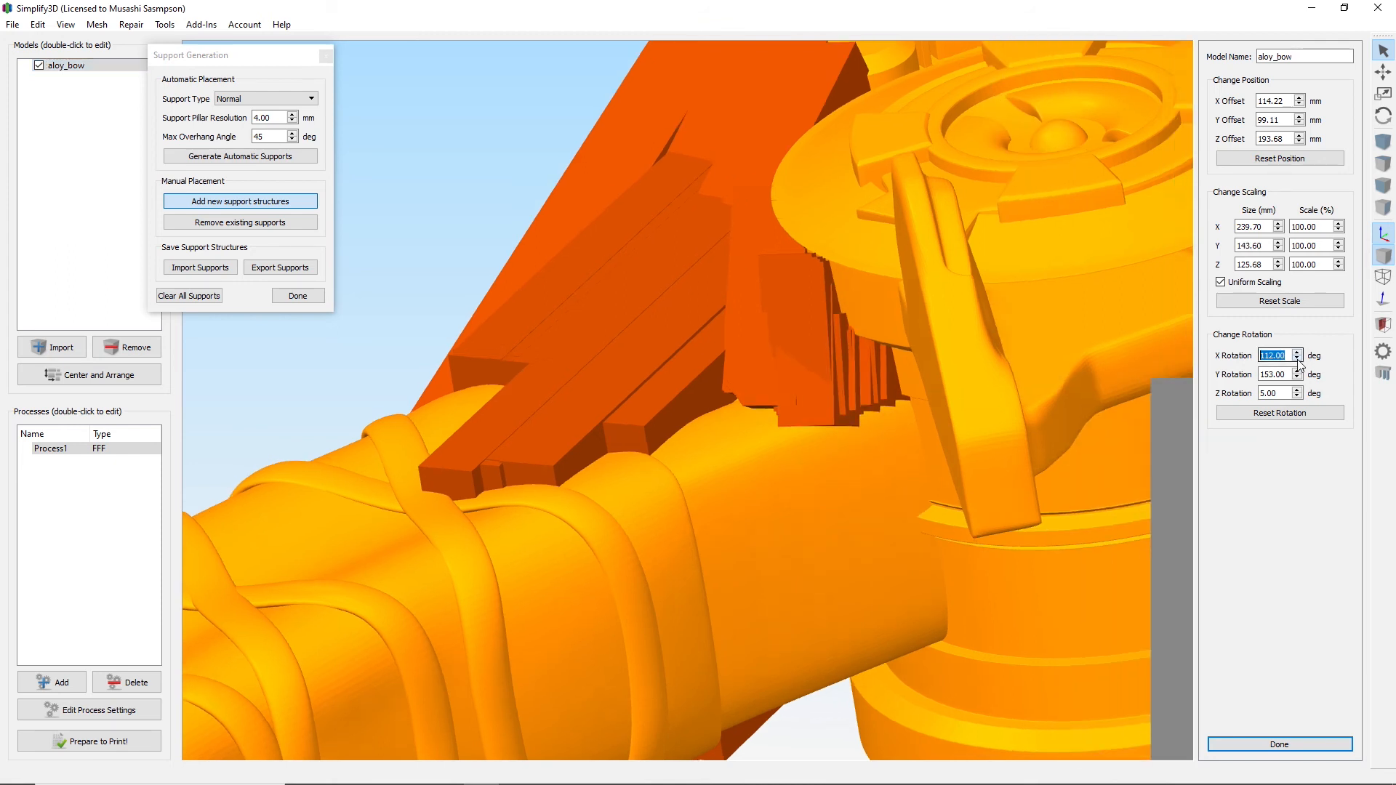
{"action": "left_click", "coordinate": [1297, 359]}
{"action": "left_click", "coordinate": [1298, 360]}
{"action": "left_click", "coordinate": [1298, 360]}
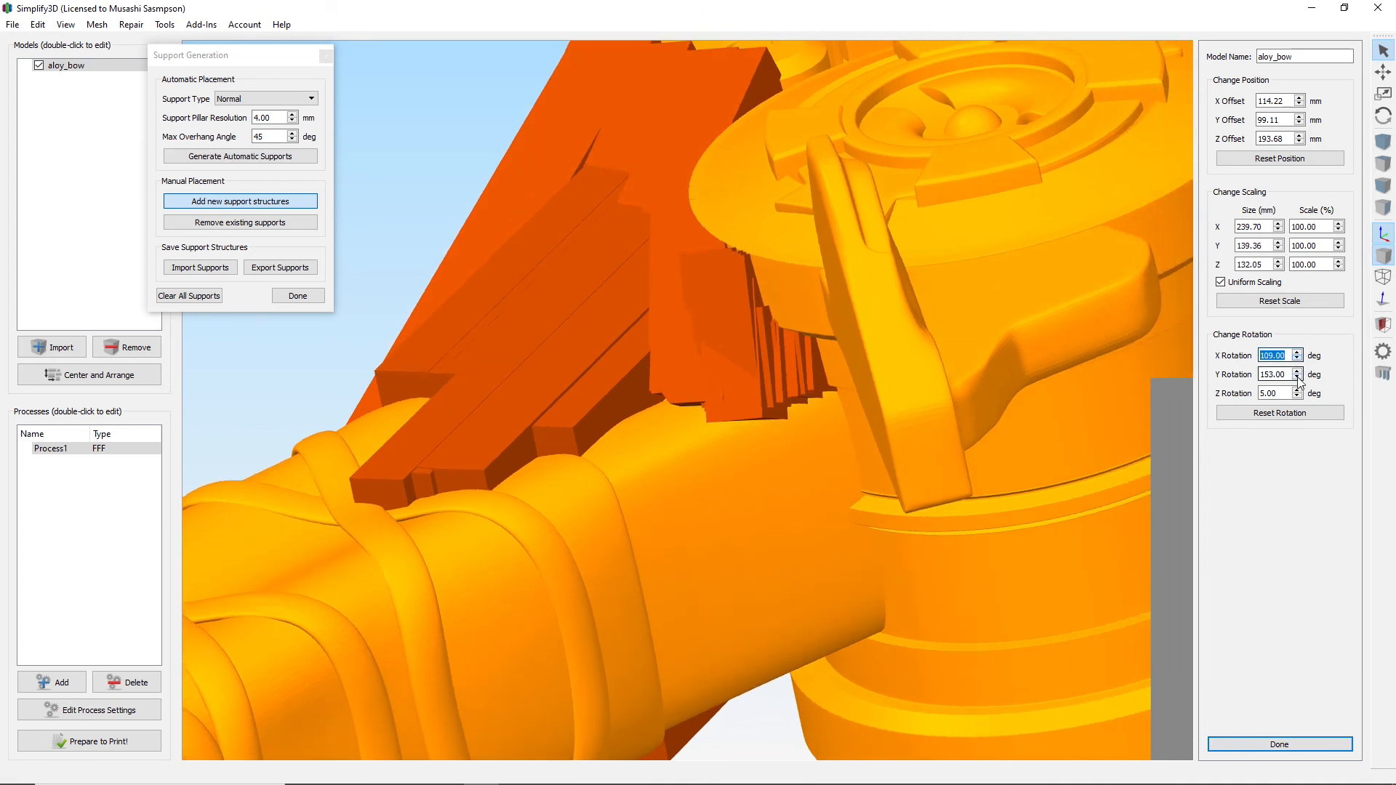
{"action": "left_click", "coordinate": [1298, 378]}
{"action": "left_click", "coordinate": [1298, 378]}
{"action": "left_click", "coordinate": [1298, 378]}
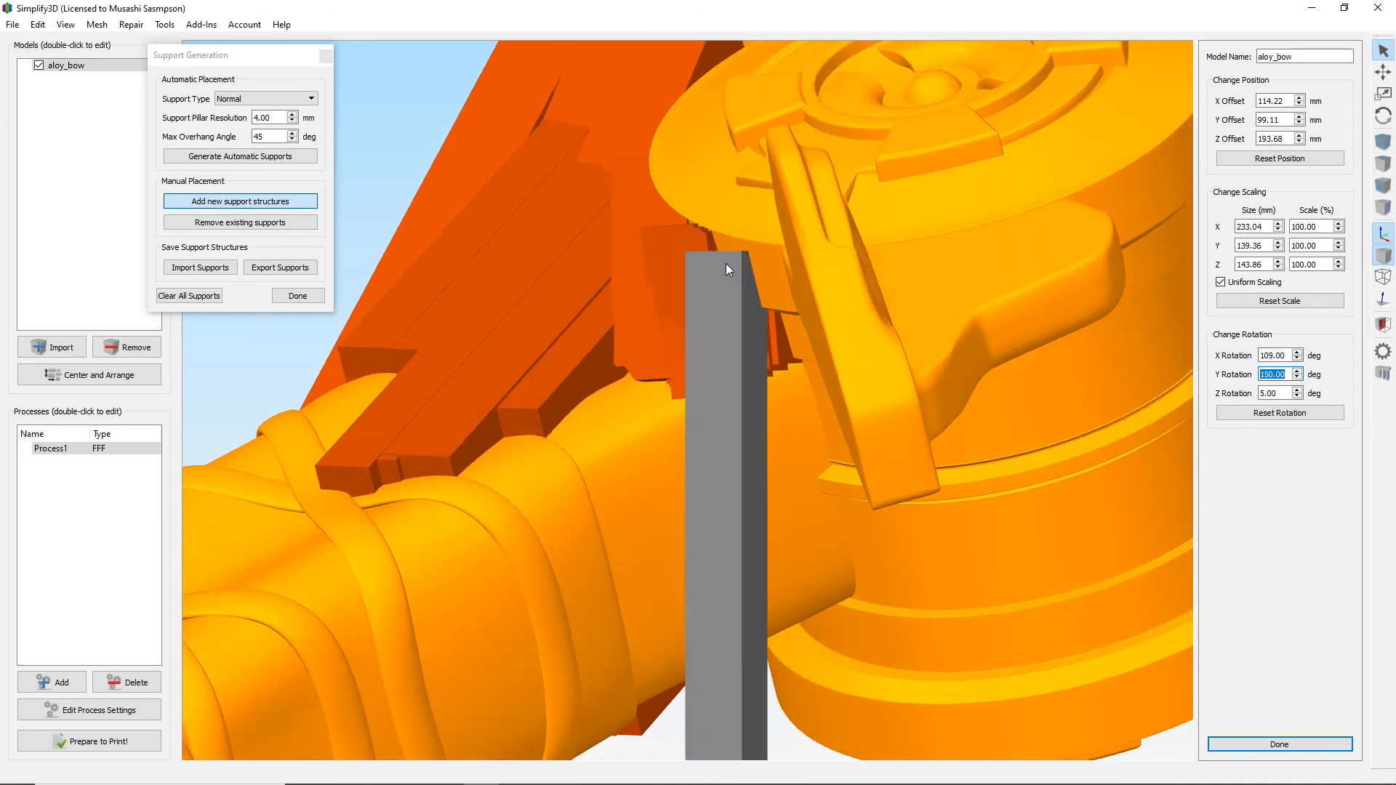
Add a support pillar to the row beneath the disc's rim and reset the bow model's rotation.
{"action": "left_click", "coordinate": [744, 379]}
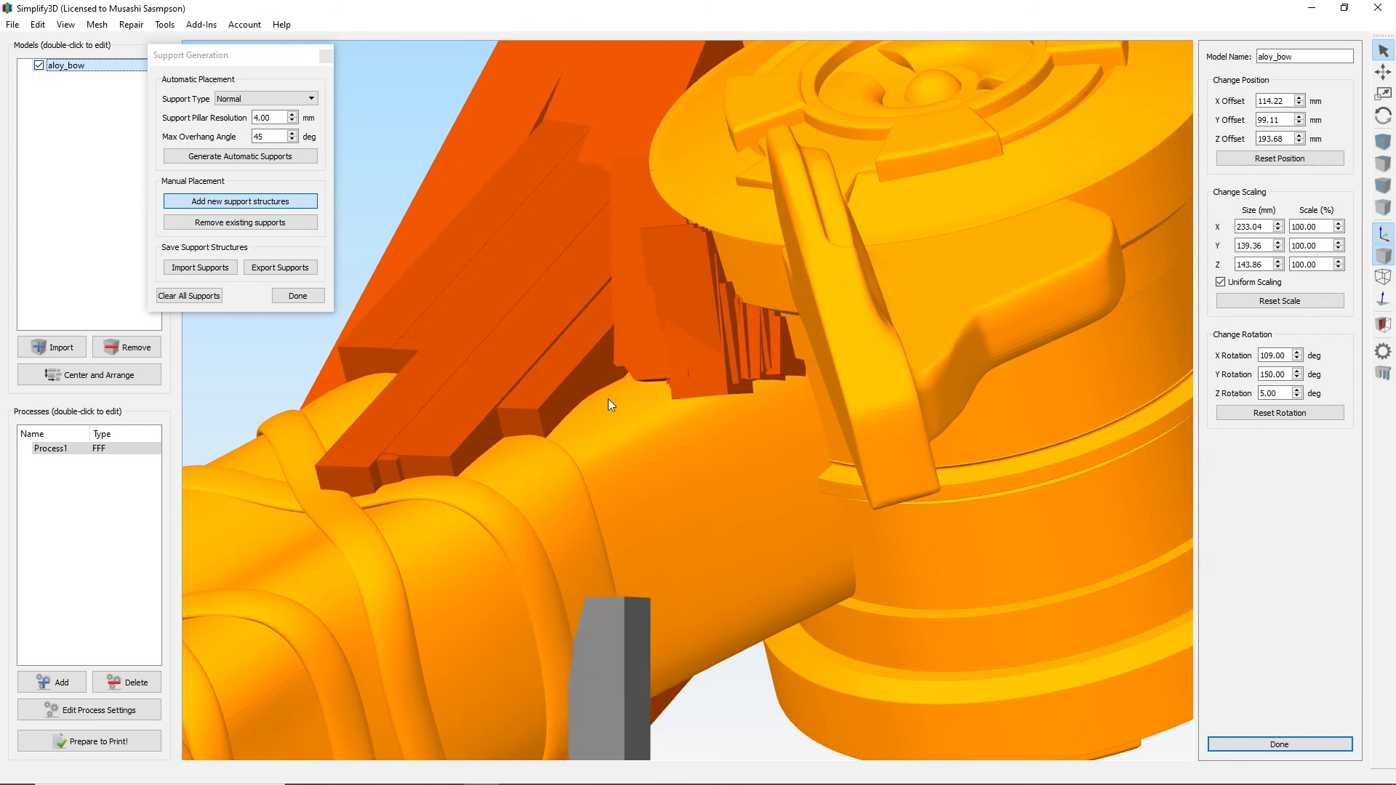
{"action": "scroll", "coordinate": [428, 421], "scroll_direction": "down", "scroll_amount": 10}
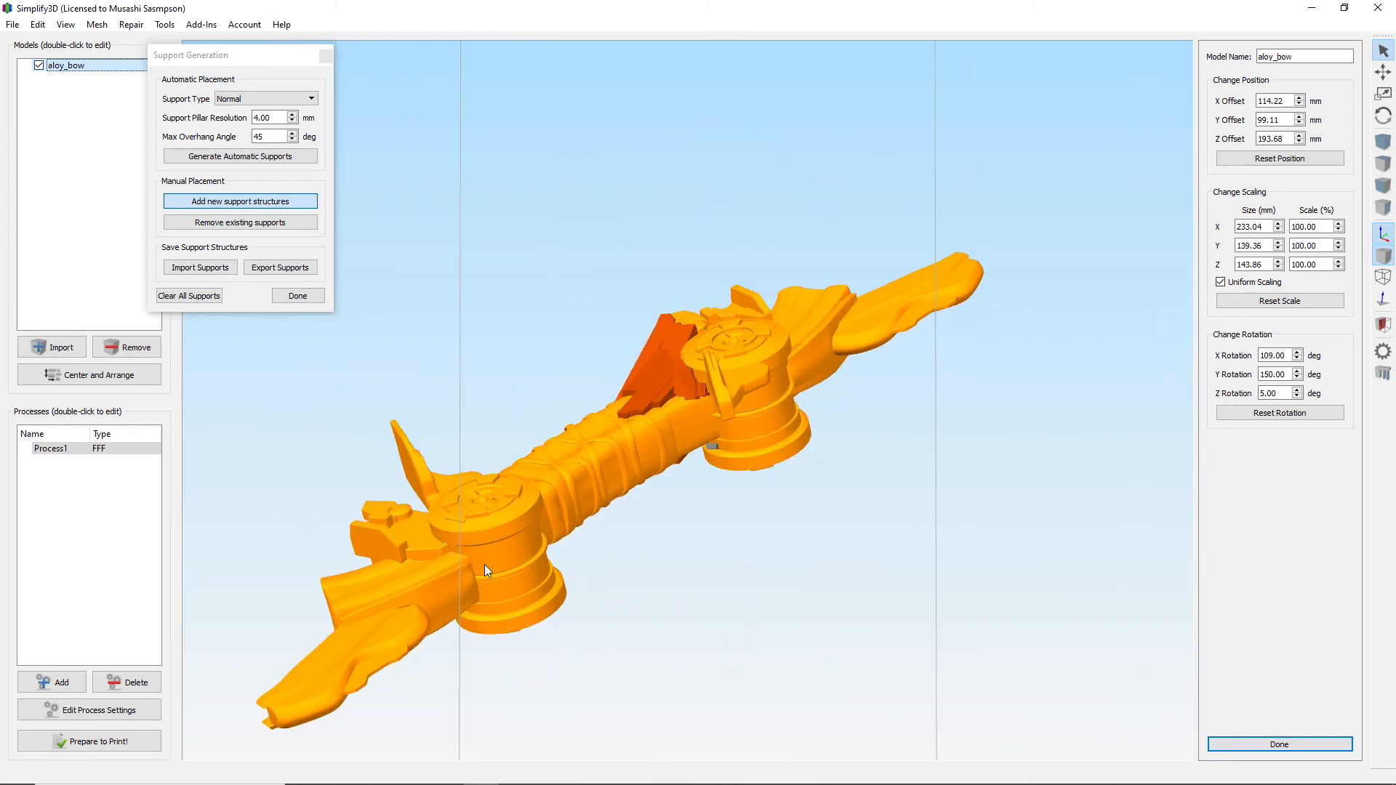
{"action": "left_click_drag", "start_coordinate": [273, 464], "coordinate": [1108, 617]}
{"action": "right_click_drag", "start_coordinate": [1107, 615], "coordinate": [1109, 607]}
{"action": "left_click", "coordinate": [1287, 413]}
{"action": "scroll", "coordinate": [676, 582], "scroll_direction": "down", "scroll_amount": 5}
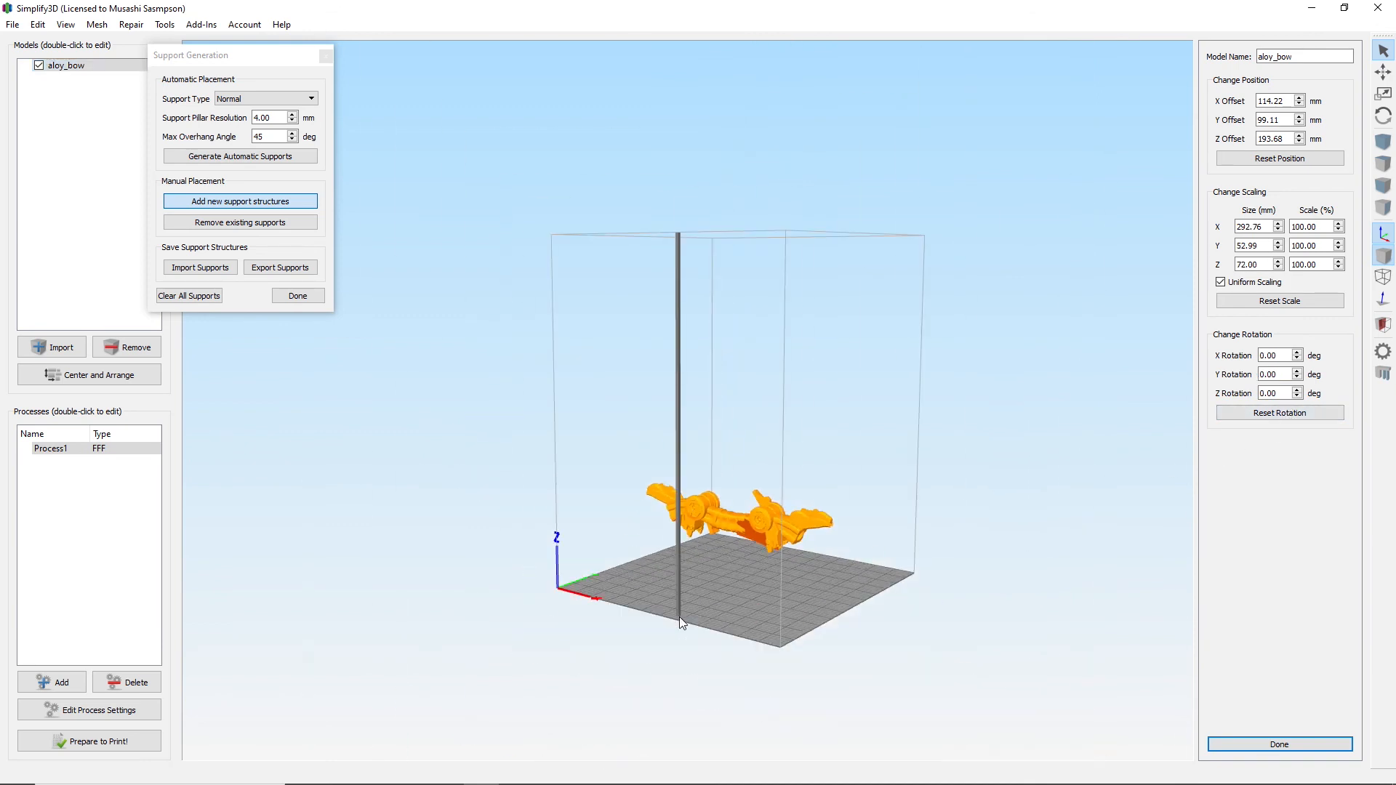
{"action": "scroll", "coordinate": [794, 599], "scroll_direction": "up", "scroll_amount": 1}
{"action": "scroll", "coordinate": [846, 616], "scroll_direction": "up", "scroll_amount": 8}
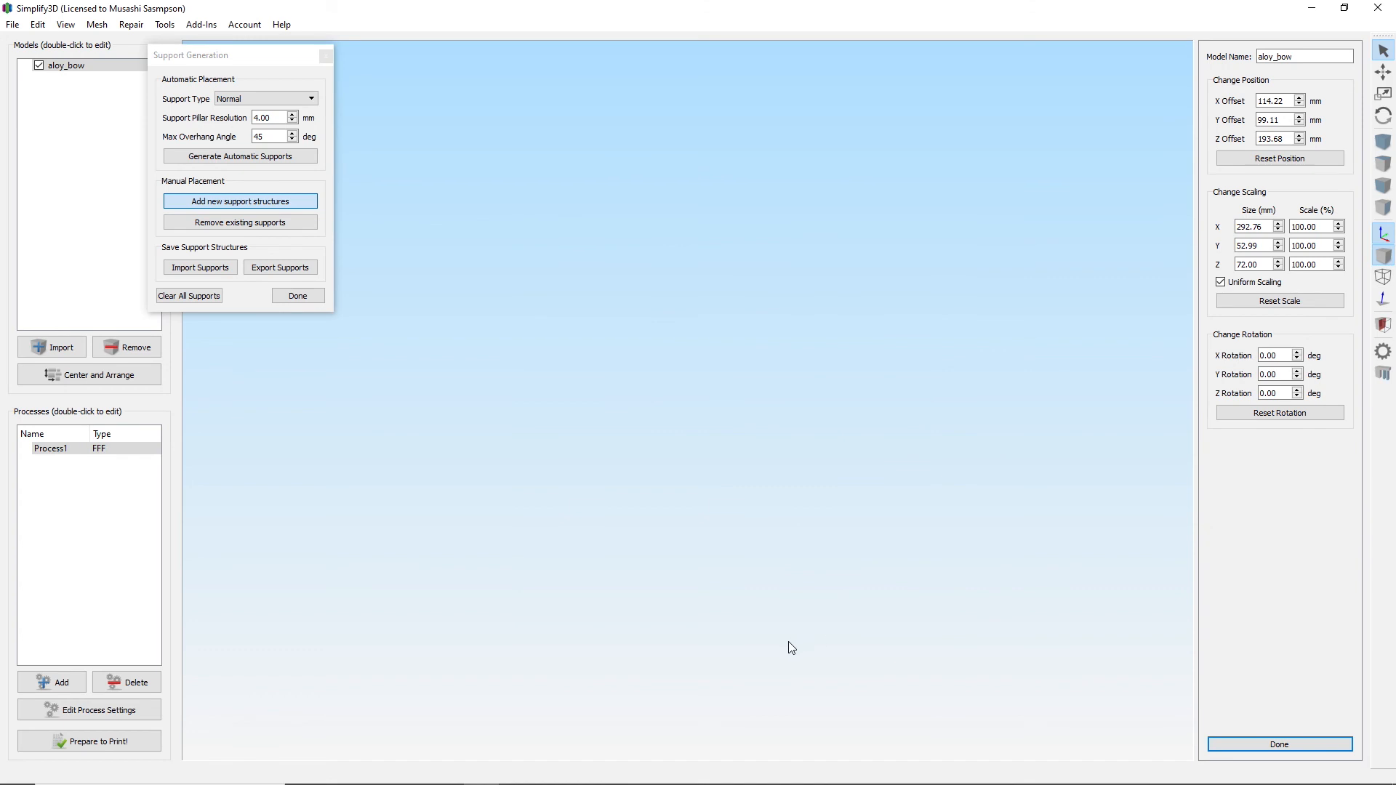
{"action": "scroll", "coordinate": [739, 579], "scroll_direction": "down", "scroll_amount": 8}
{"action": "scroll", "coordinate": [676, 560], "scroll_direction": "up", "scroll_amount": 8}
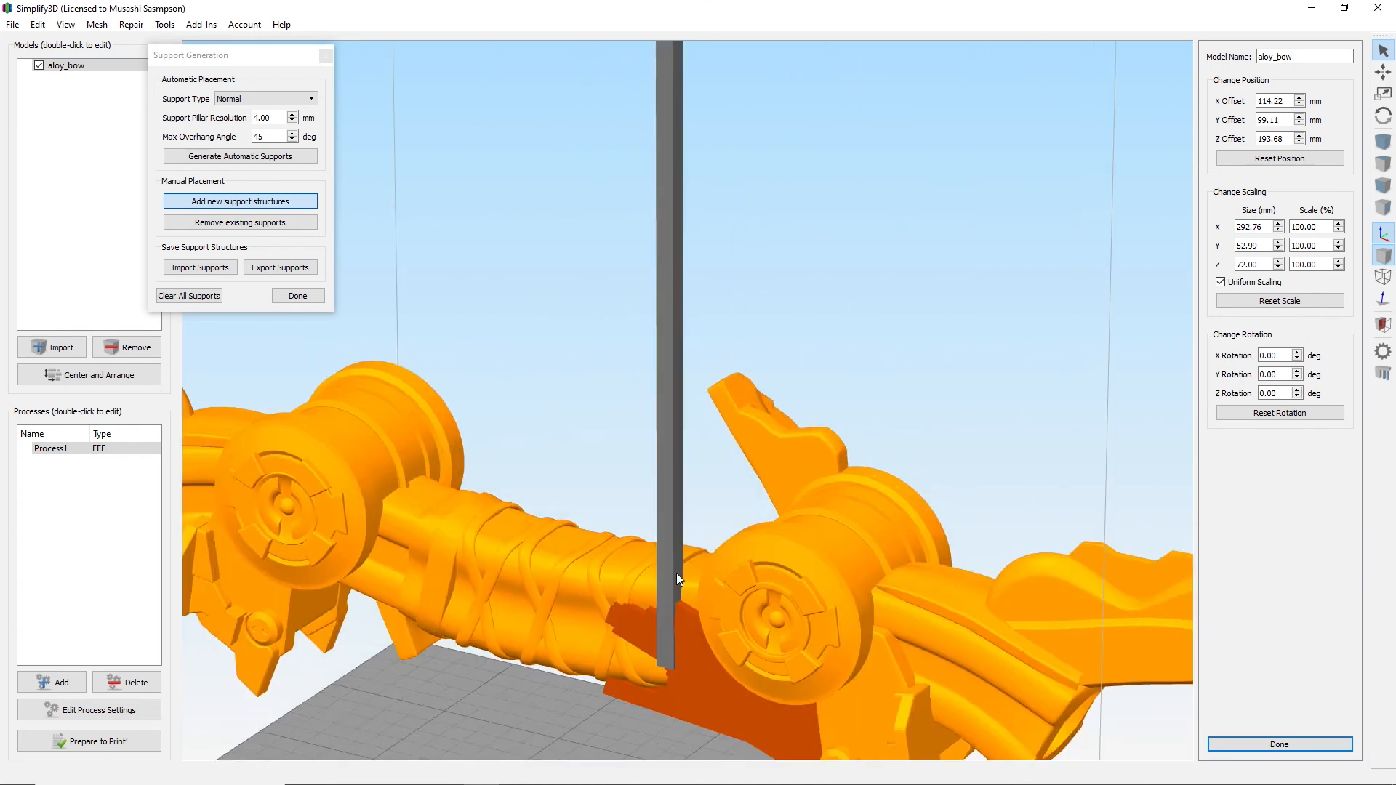
{"action": "scroll", "coordinate": [676, 573], "scroll_direction": "down", "scroll_amount": 6}
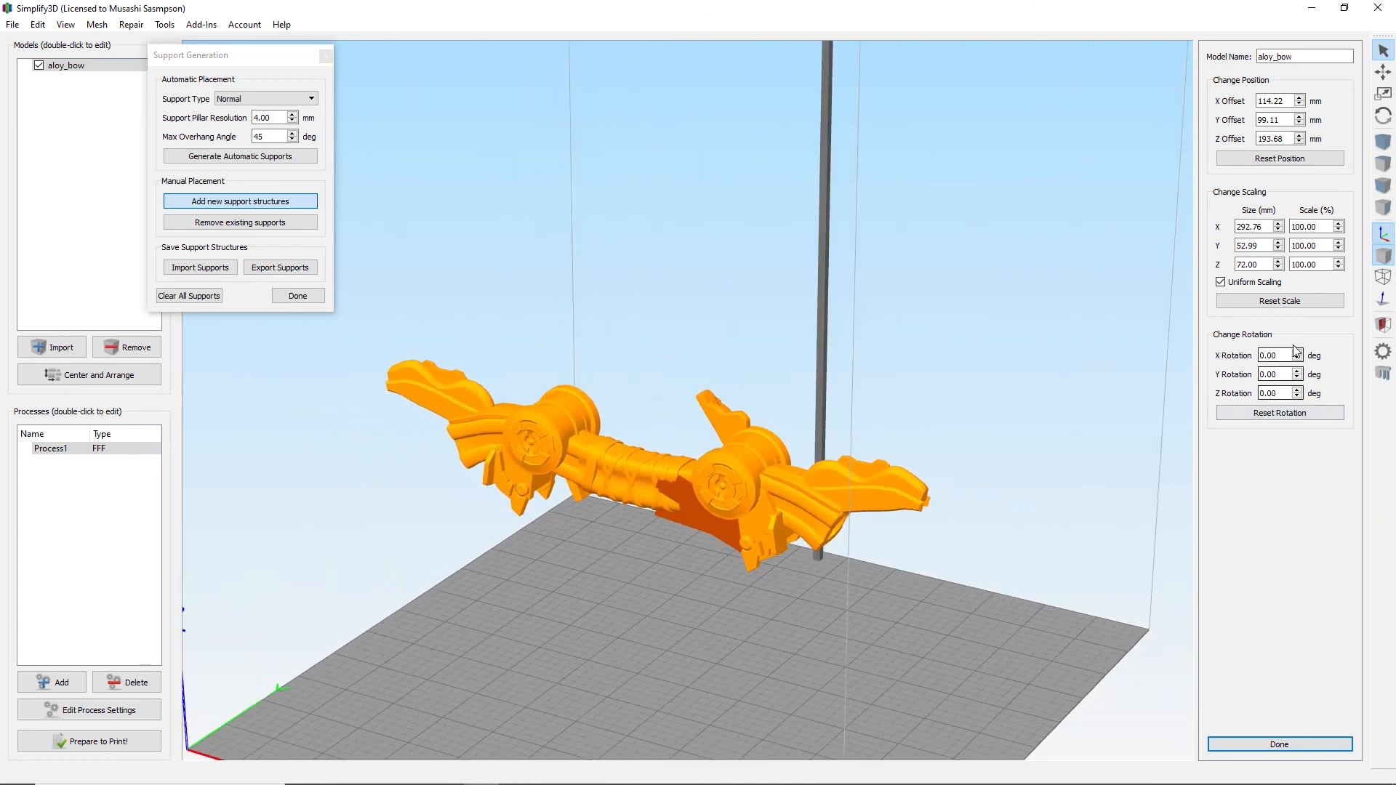
Set the bow model's X rotation to 90 degrees and its Y rotation to 90 degrees.
{"action": "left_click_drag", "start_coordinate": [1279, 356], "coordinate": [1234, 358]}
{"action": "key", "text": "Return"}
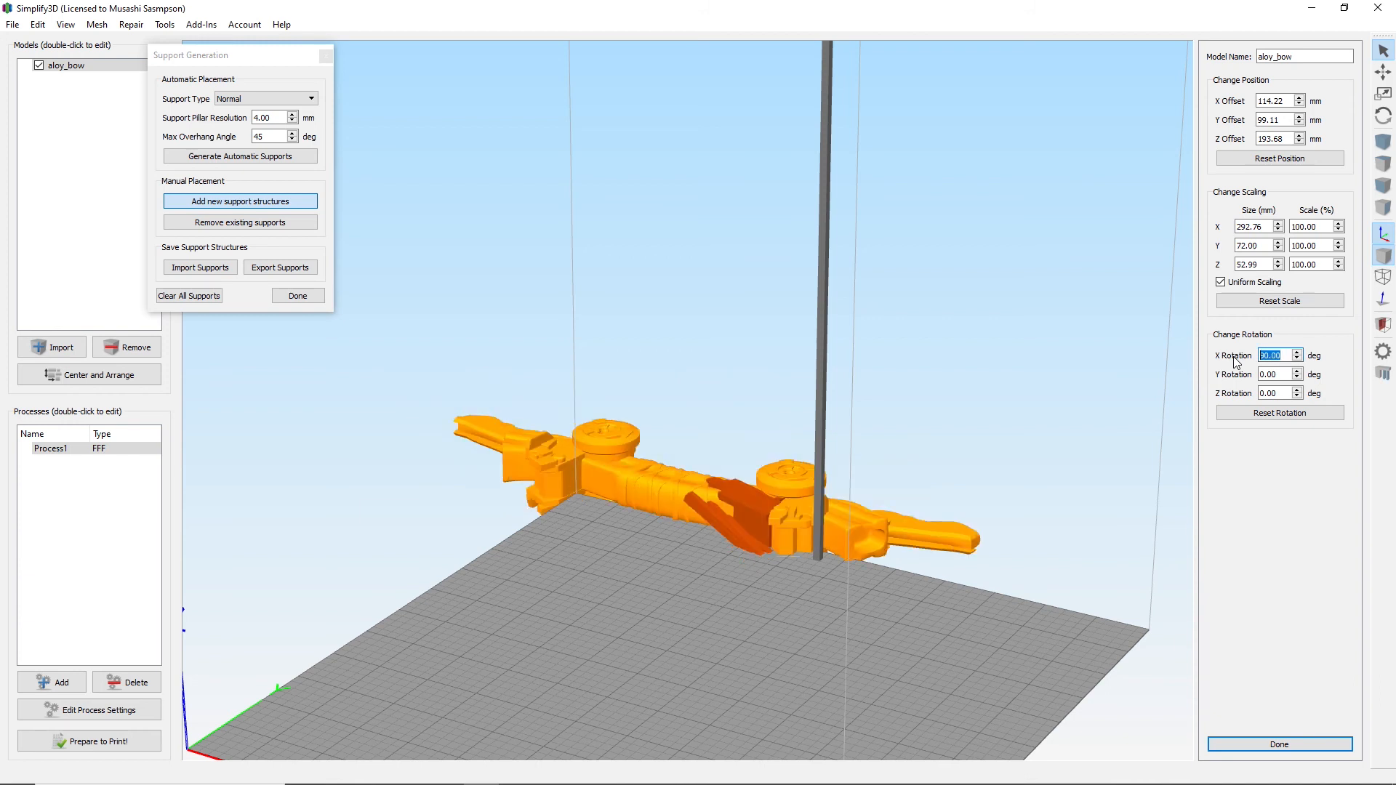
{"action": "left_click_drag", "start_coordinate": [1289, 374], "coordinate": [1178, 397]}
{"action": "type", "text": "9"}
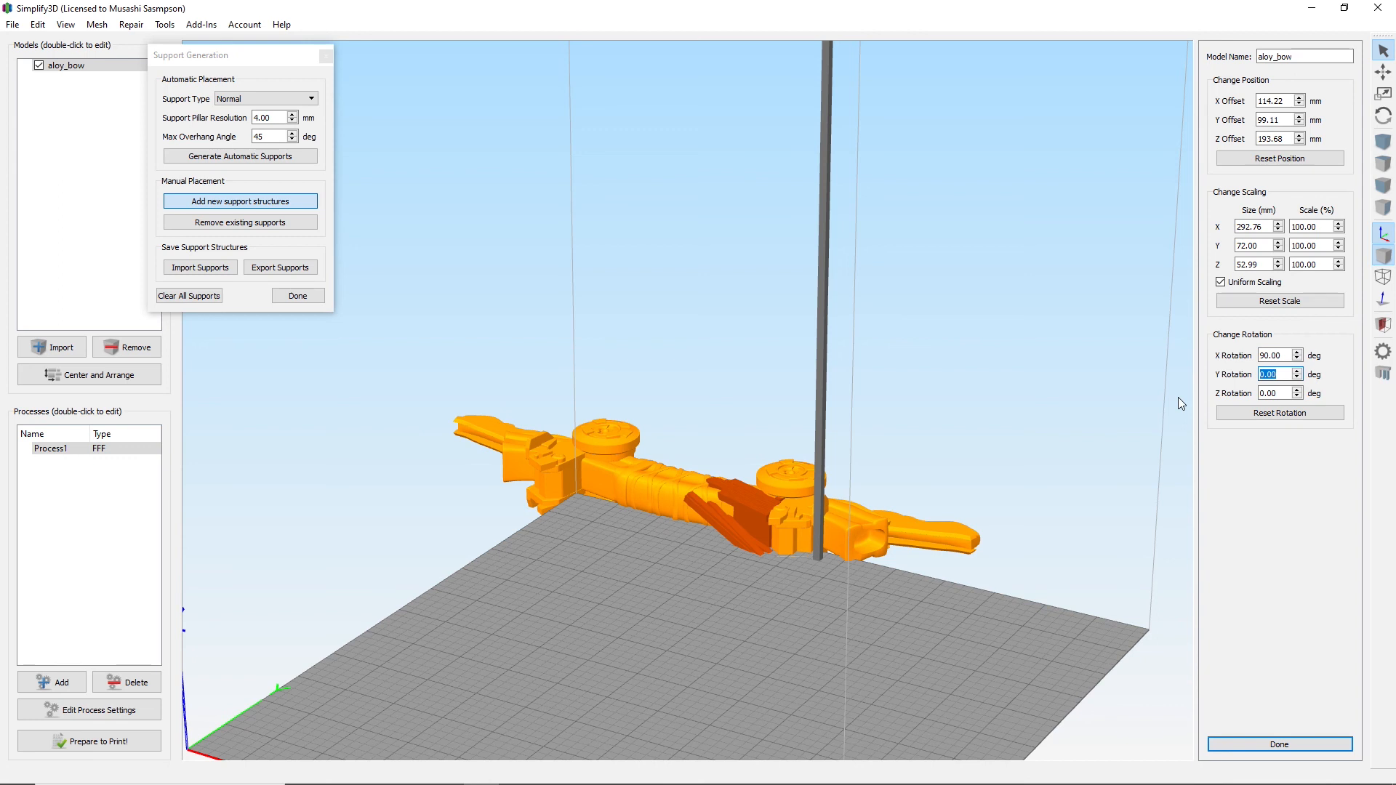
{"action": "type", "text": "0"}
{"action": "key", "text": "Return"}
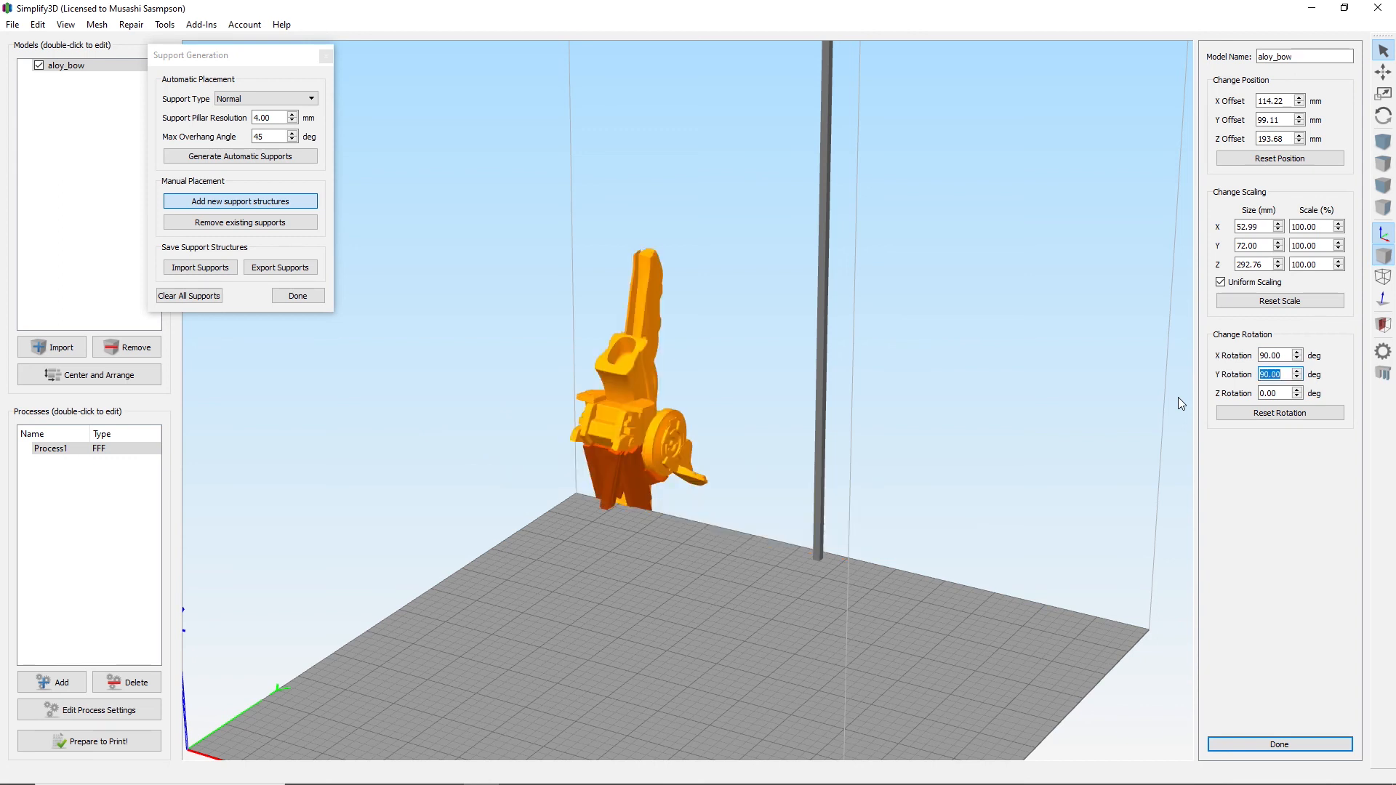
{"action": "key", "text": "Return"}
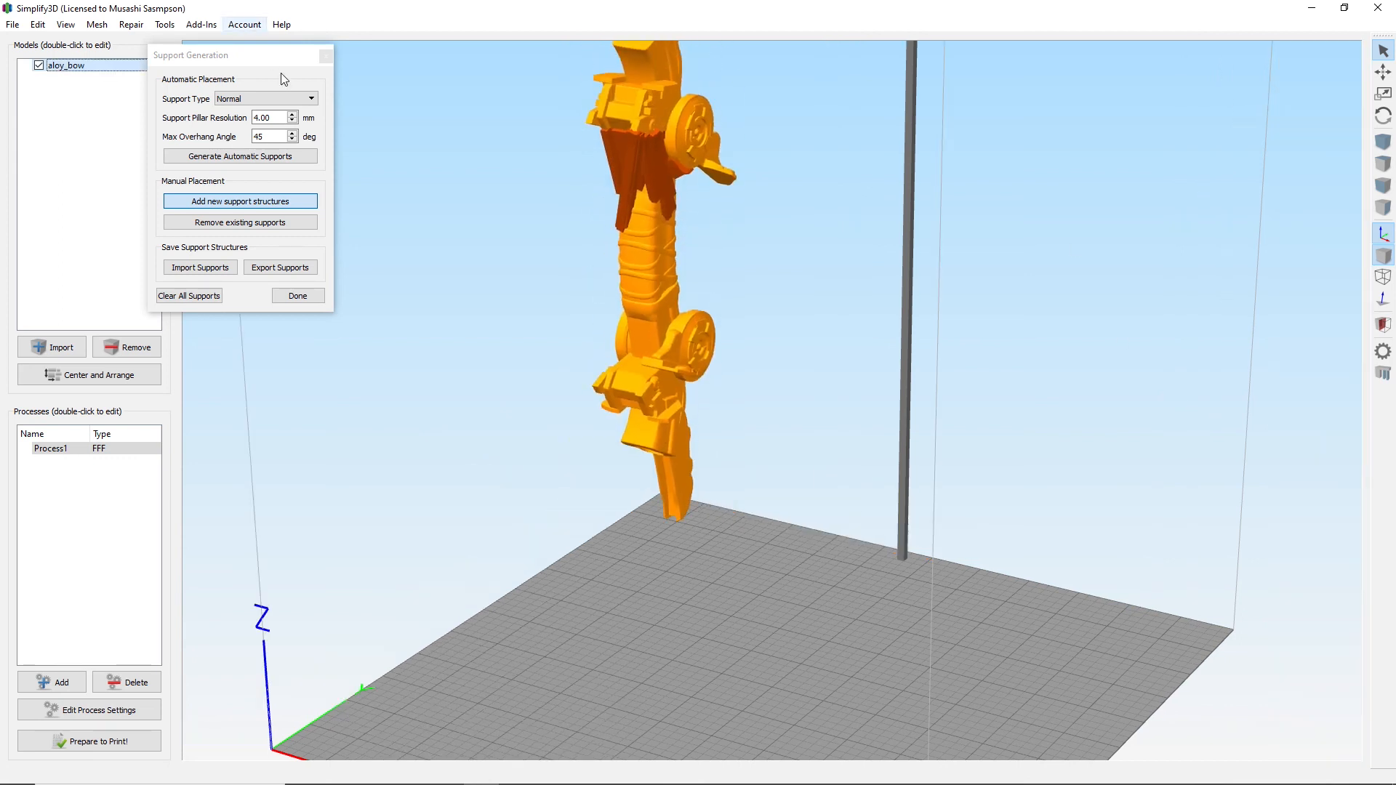
Center and arrange the upright bow model on the build plate and examine the angled pillars beneath the upper disc.
{"action": "left_click_drag", "start_coordinate": [506, 271], "coordinate": [624, 247]}
{"action": "left_click", "coordinate": [65, 375]}
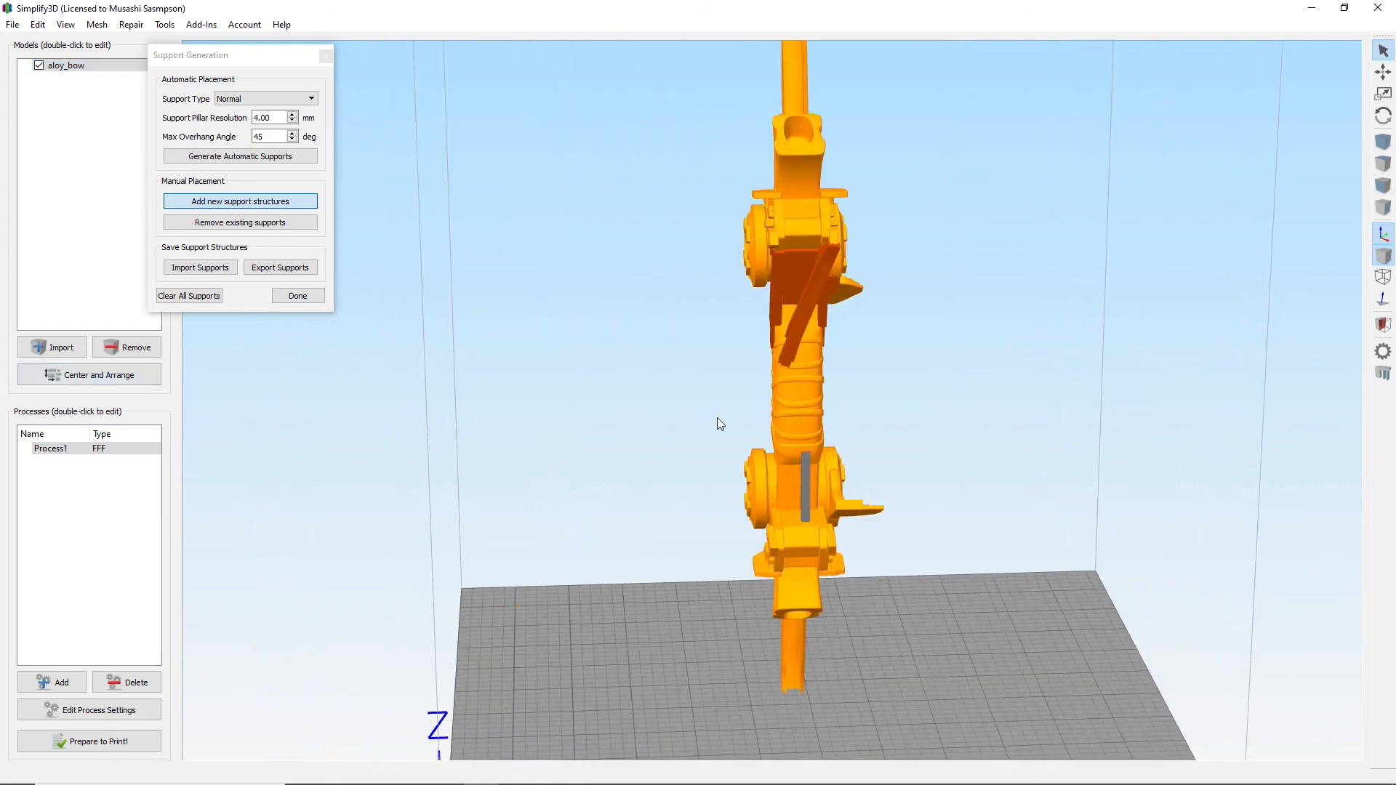
{"action": "left_click_drag", "start_coordinate": [571, 289], "coordinate": [578, 168]}
{"action": "left_click", "coordinate": [793, 245]}
{"action": "left_click_drag", "start_coordinate": [518, 183], "coordinate": [938, 288]}
{"action": "scroll", "coordinate": [903, 296], "scroll_direction": "up", "scroll_amount": 5}
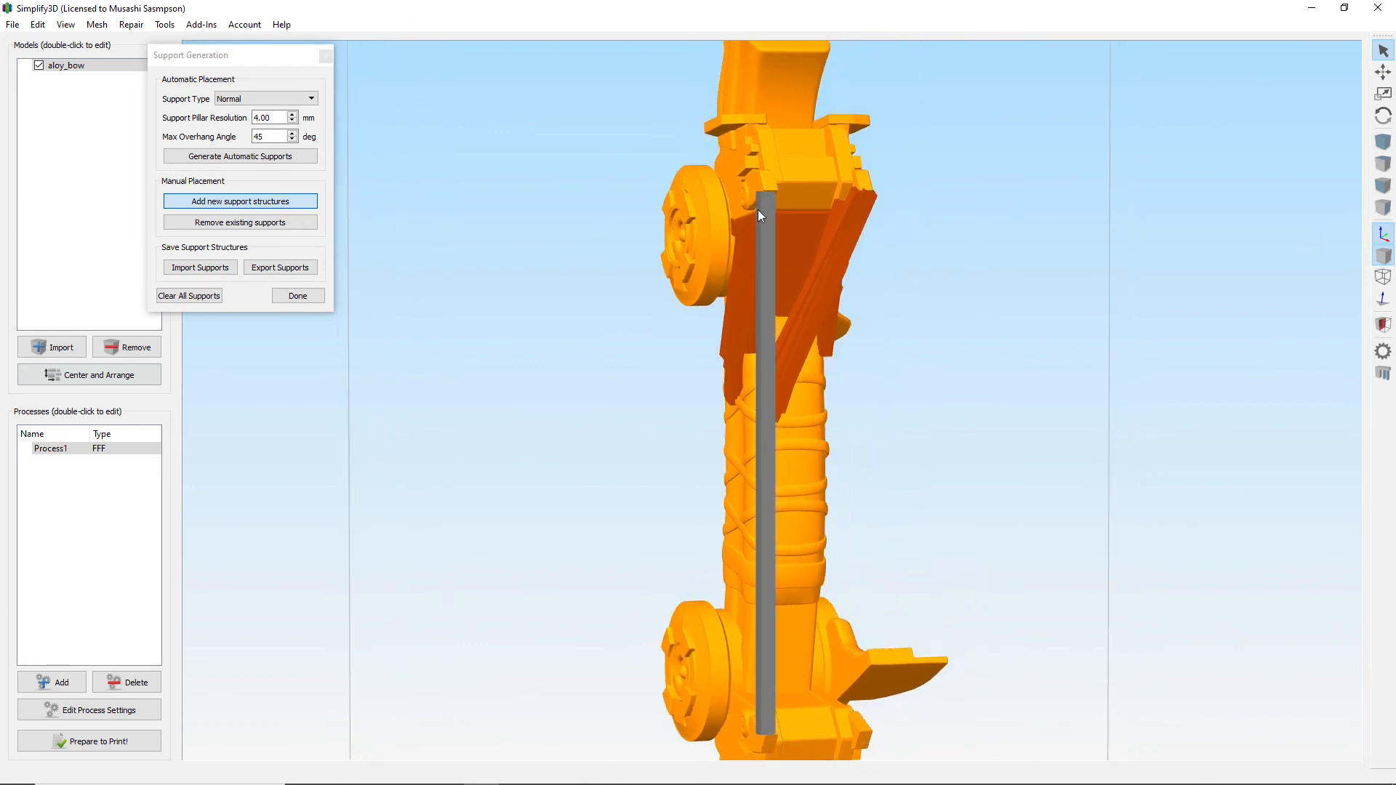
{"action": "left_click_drag", "start_coordinate": [458, 288], "coordinate": [922, 422]}
{"action": "right_click_drag", "start_coordinate": [921, 421], "coordinate": [970, 182]}
{"action": "scroll", "coordinate": [732, 515], "scroll_direction": "up", "scroll_amount": 5}
{"action": "left_click_drag", "start_coordinate": [825, 310], "coordinate": [1091, 314]}
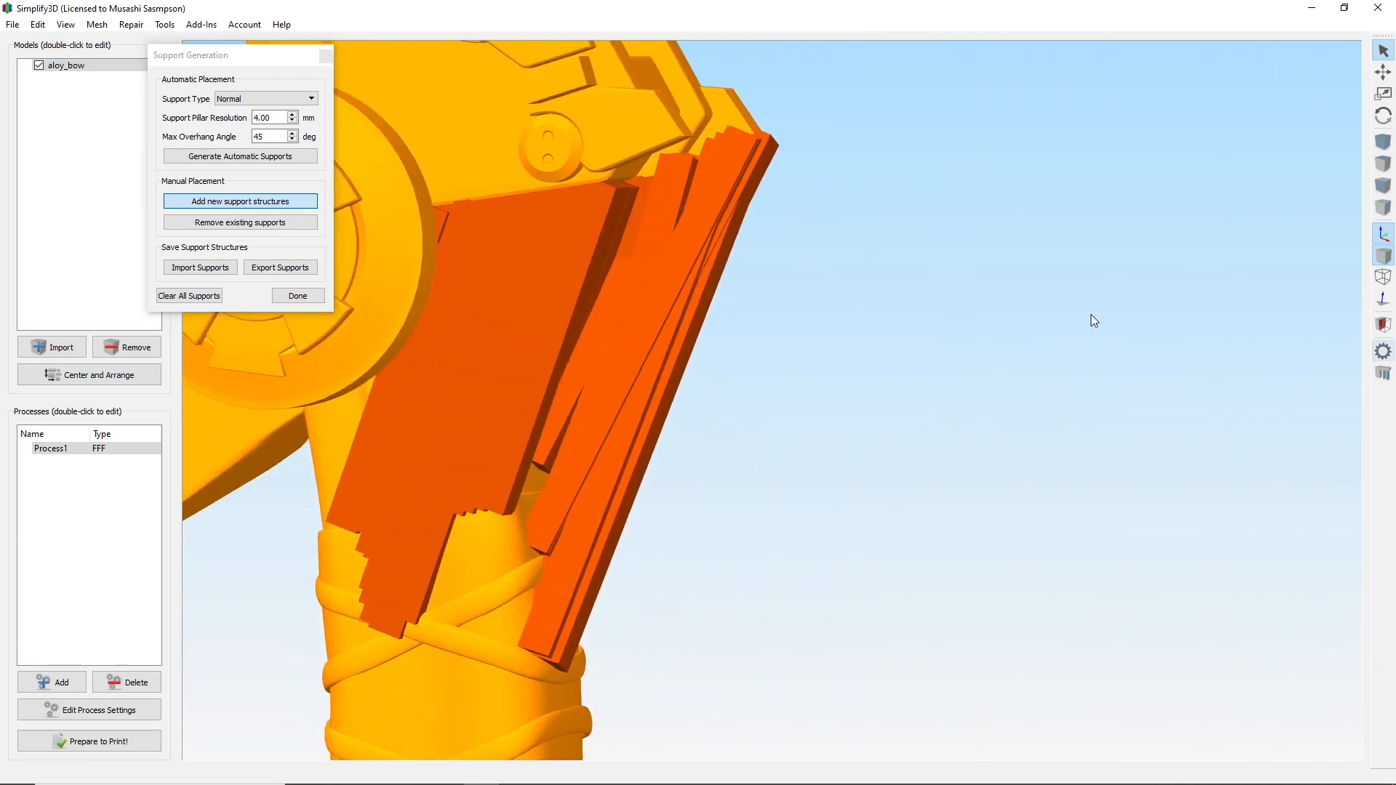
Close support generation, open the bow model's transform settings, and reopen support generation alongside them.
{"action": "left_click", "coordinate": [288, 298]}
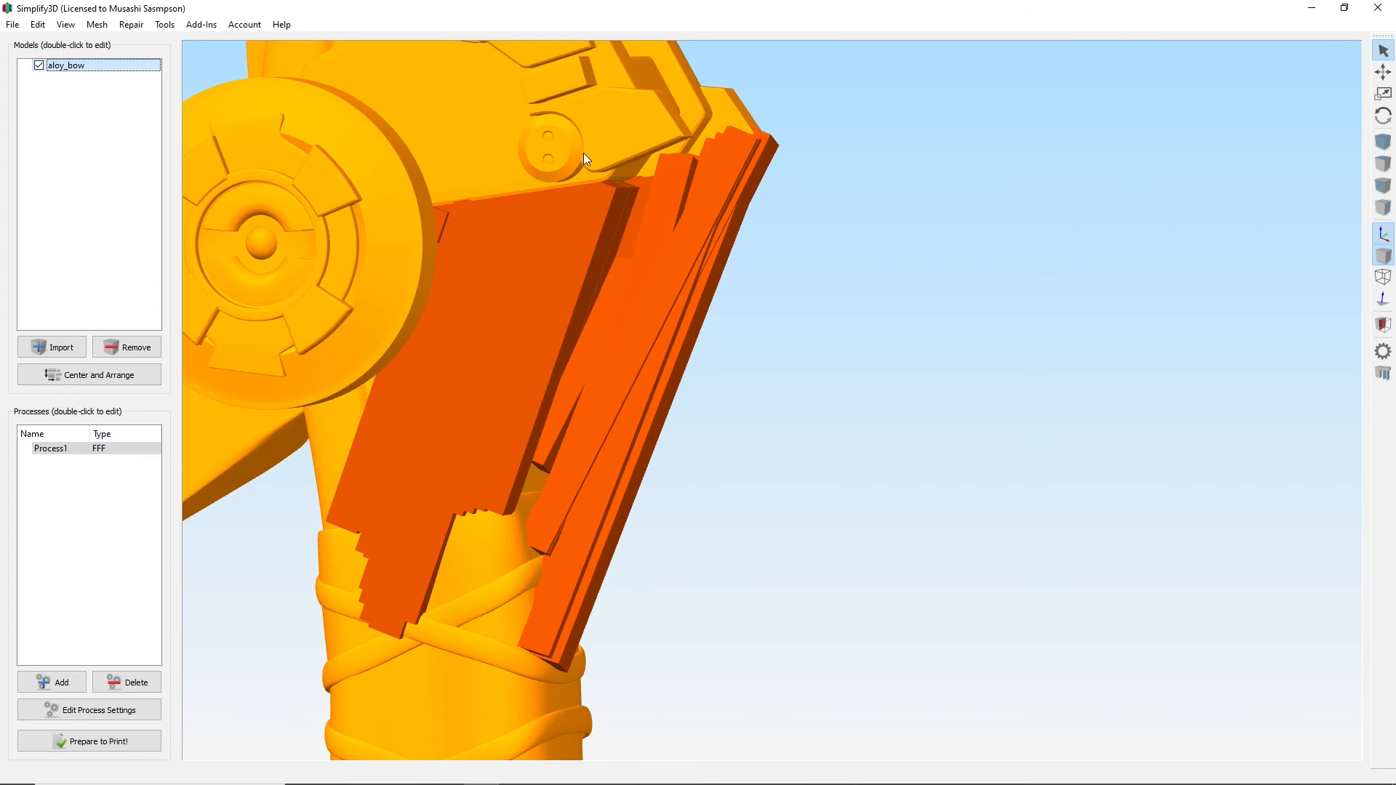
{"action": "double_click", "coordinate": [583, 153]}
{"action": "left_click", "coordinate": [1382, 373]}
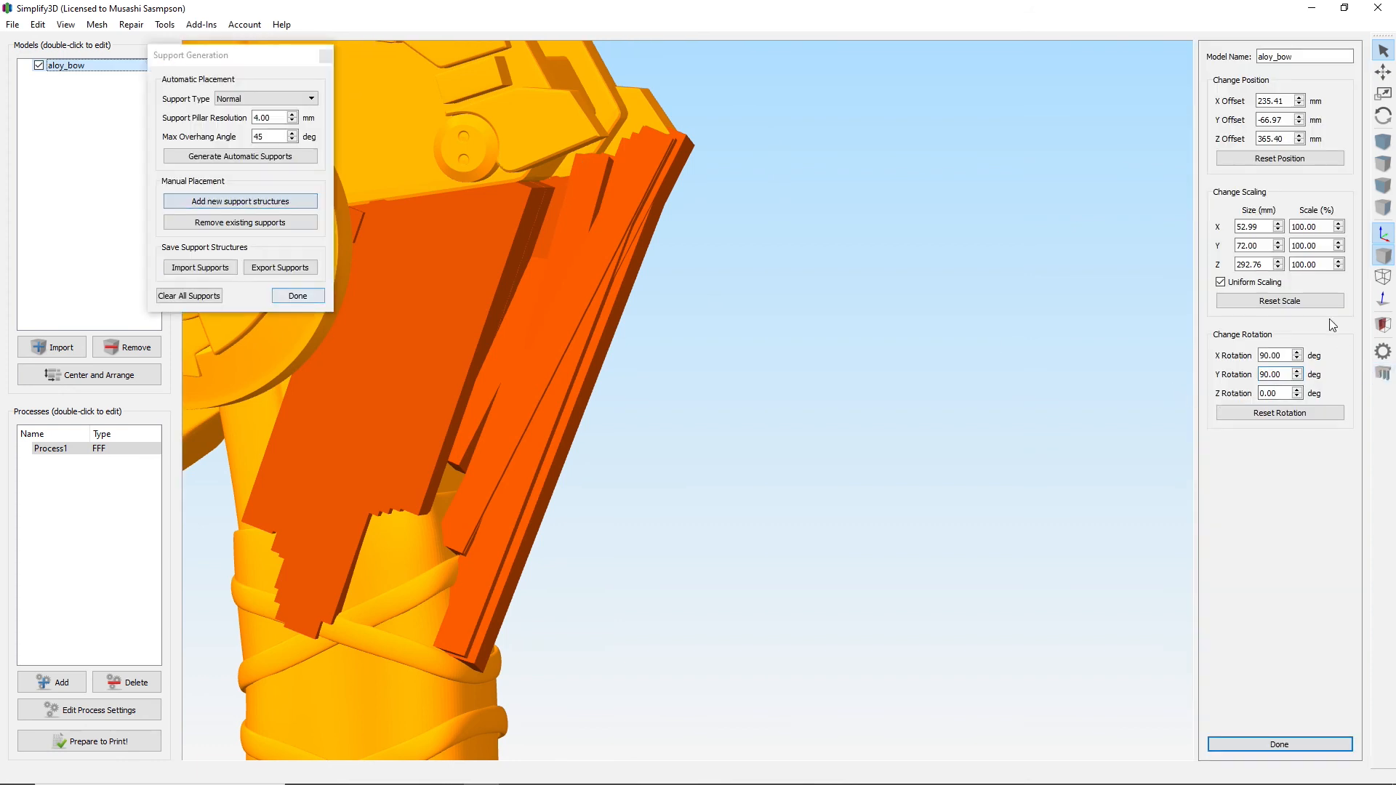
{"action": "left_click", "coordinate": [1278, 223]}
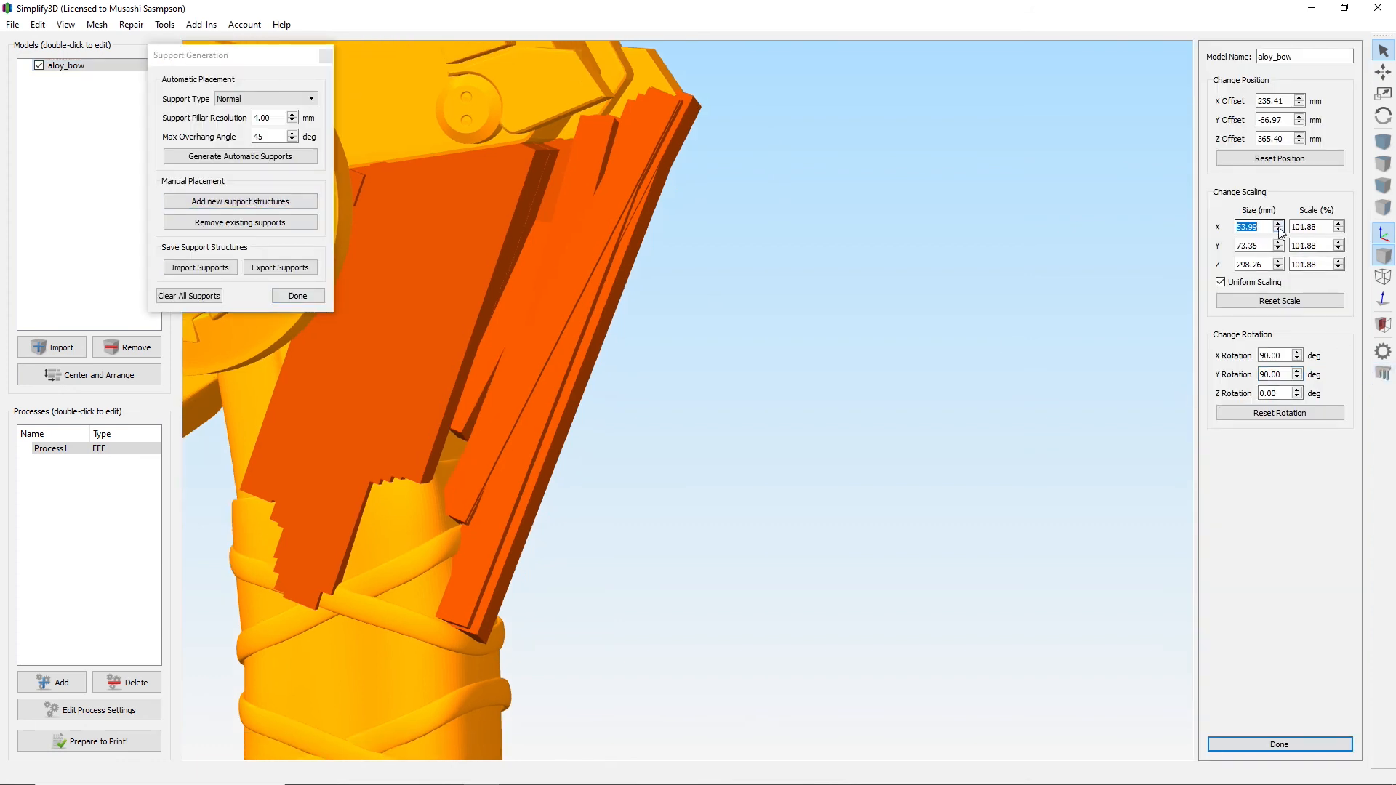
{"action": "left_click", "coordinate": [1279, 230]}
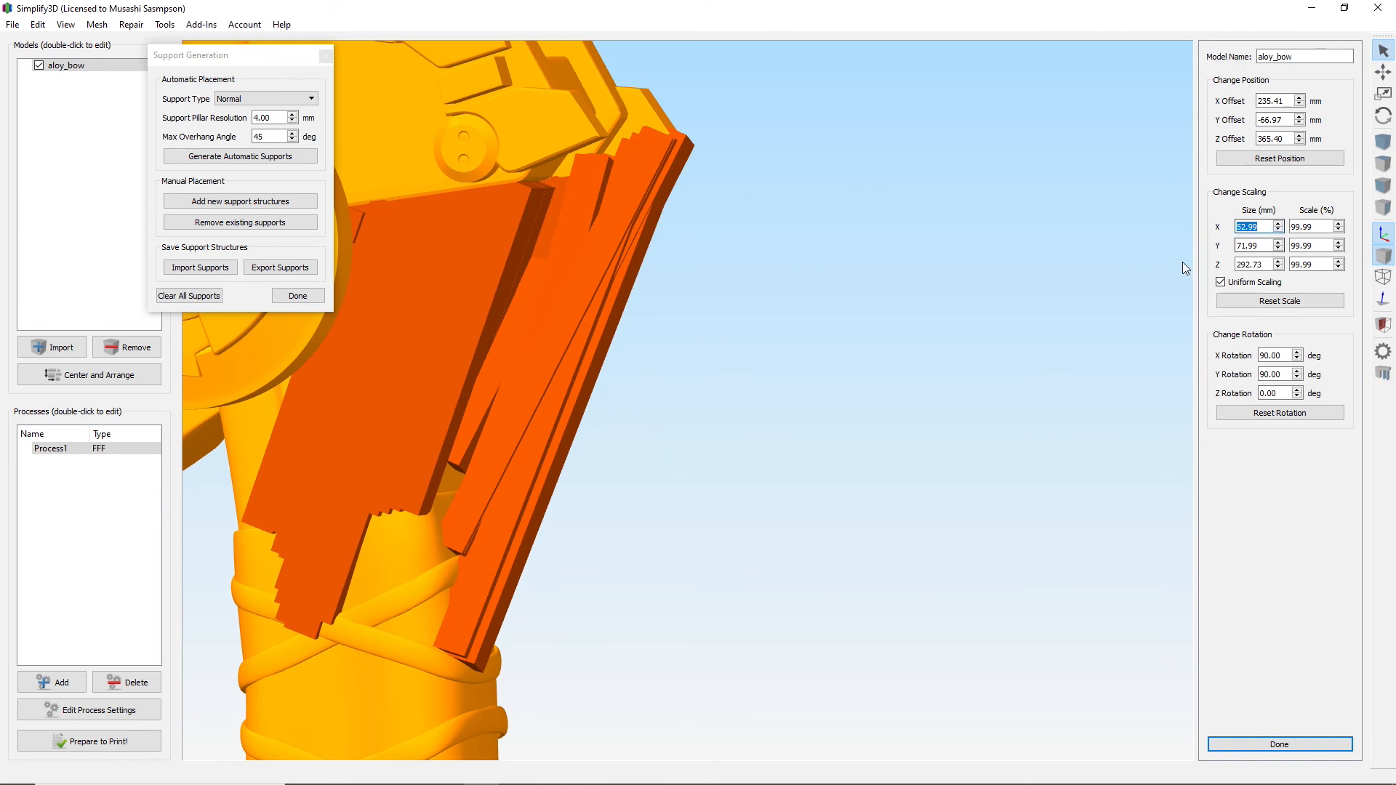
{"action": "key", "text": "ctrl+z"}
{"action": "key", "text": "ctrl+z"}
{"action": "key", "text": "ctrl+z"}
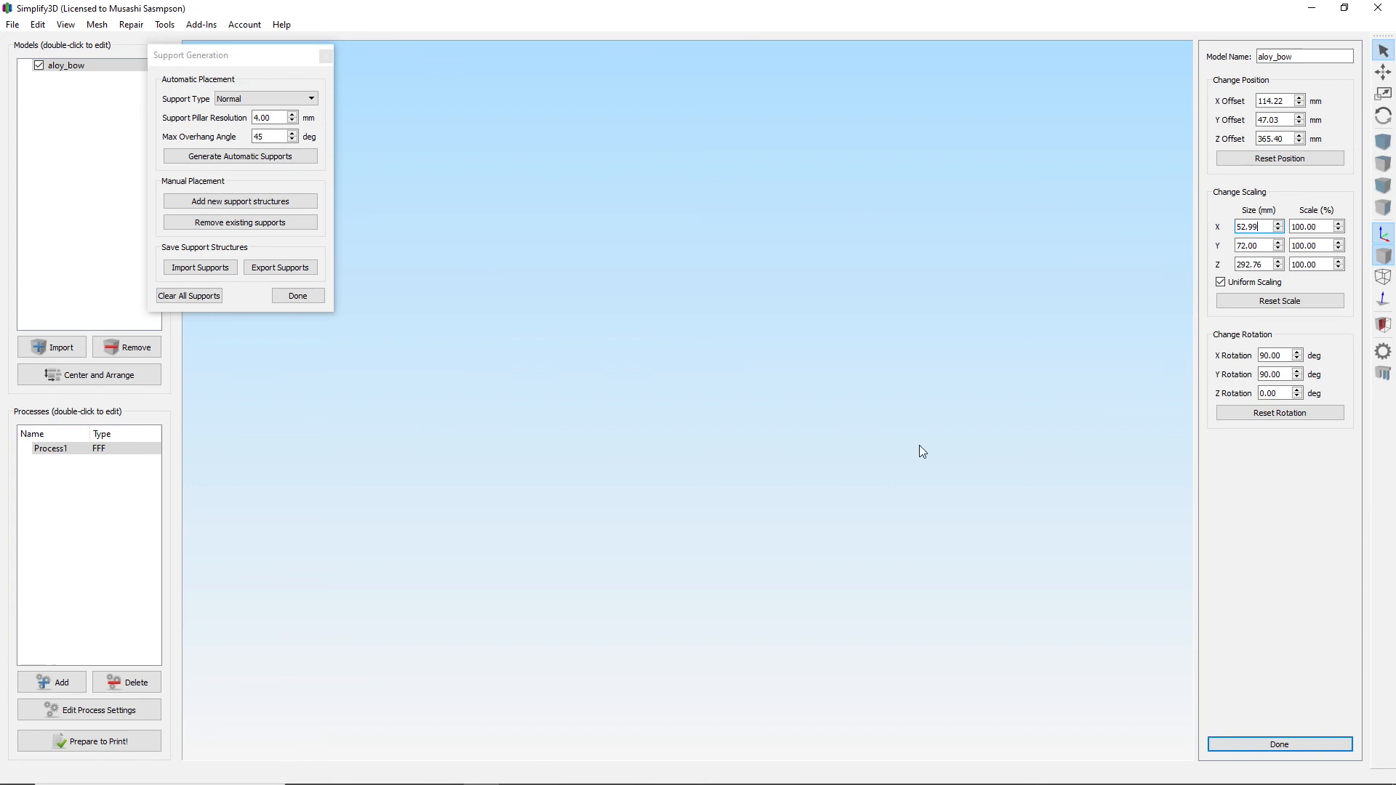
{"action": "scroll", "coordinate": [777, 550], "scroll_direction": "down", "scroll_amount": 5}
{"action": "left_click", "coordinate": [120, 372]}
{"action": "scroll", "coordinate": [776, 453], "scroll_direction": "up", "scroll_amount": 5}
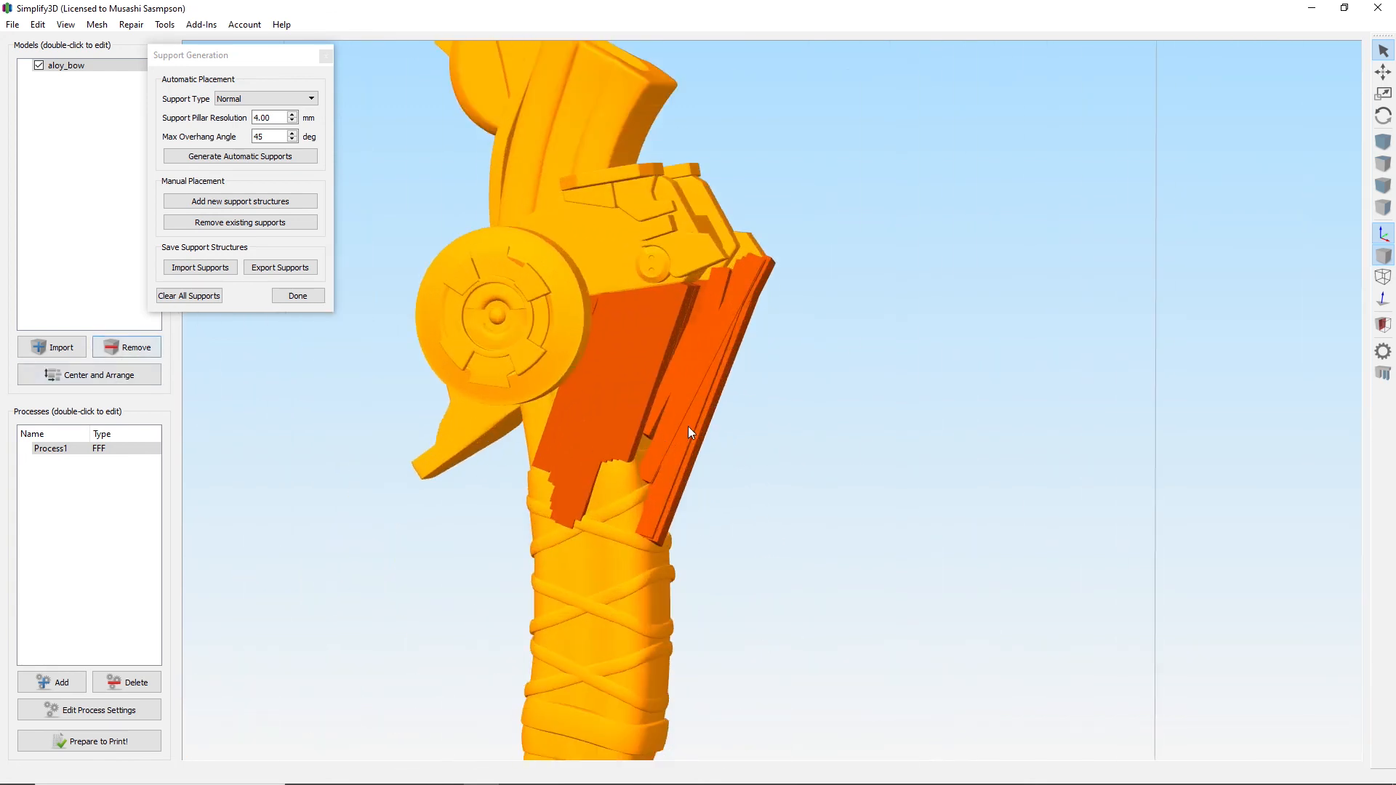
Set the bow model's X rotation to 104 degrees.
{"action": "double_click", "coordinate": [556, 593]}
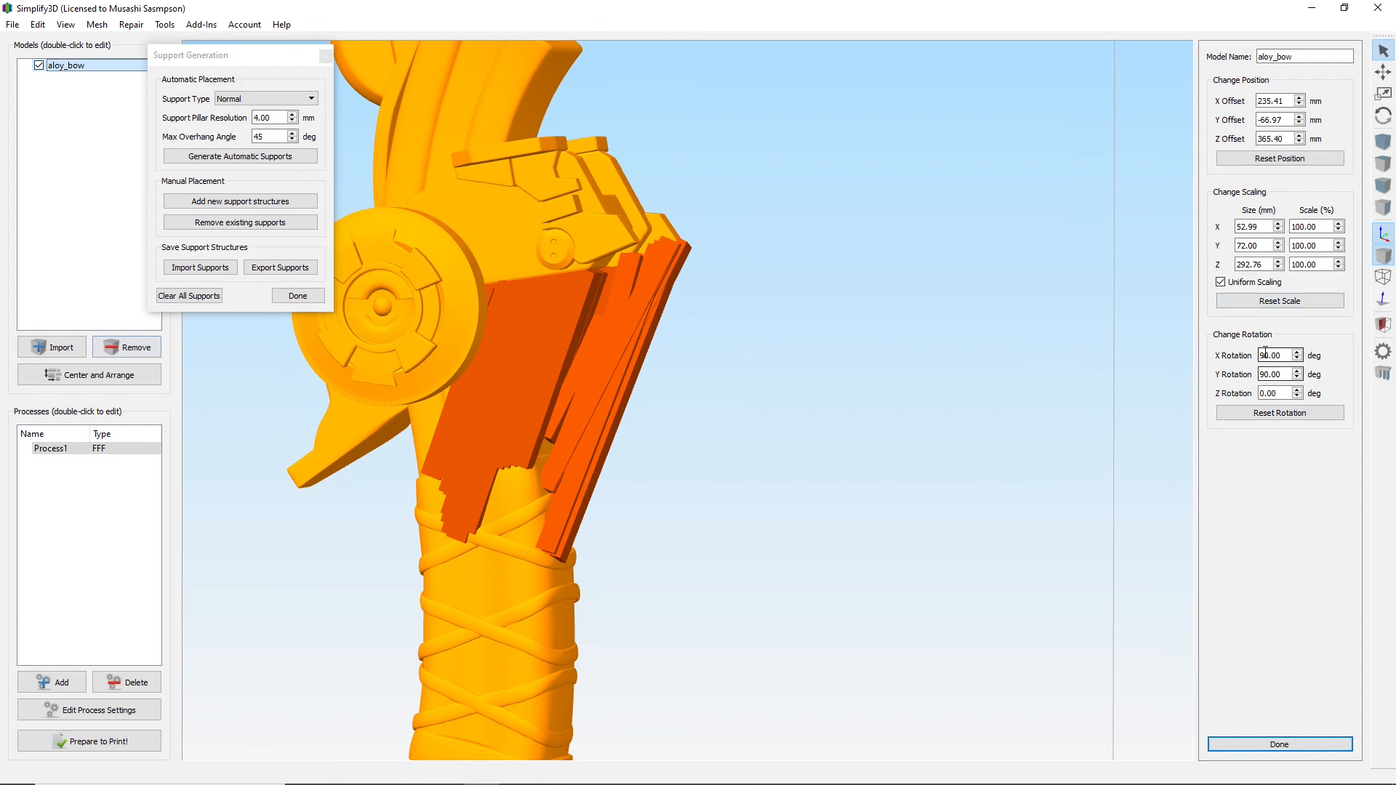
{"action": "left_click", "coordinate": [1298, 351]}
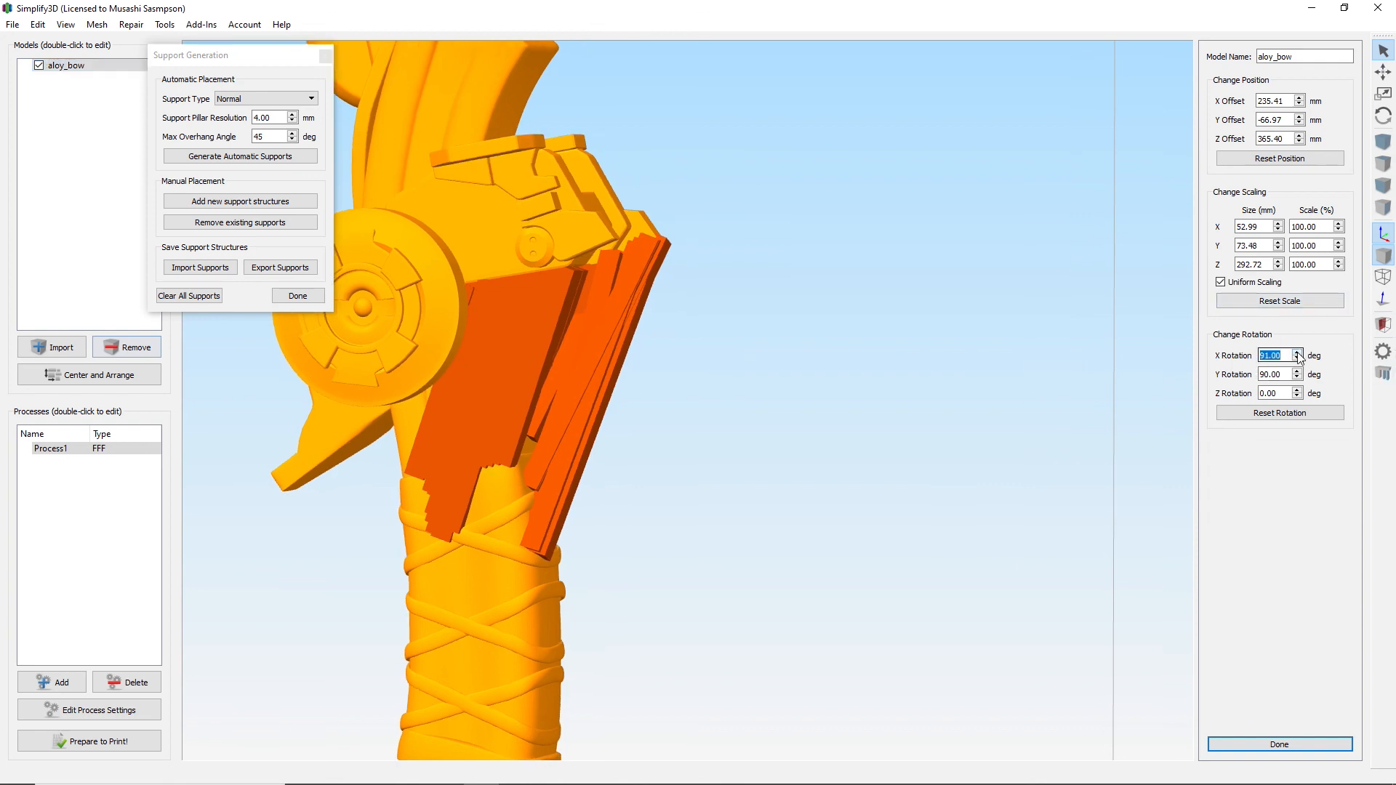
{"action": "left_click", "coordinate": [1298, 352]}
{"action": "left_click", "coordinate": [1298, 352]}
{"action": "left_click", "coordinate": [1298, 352]}
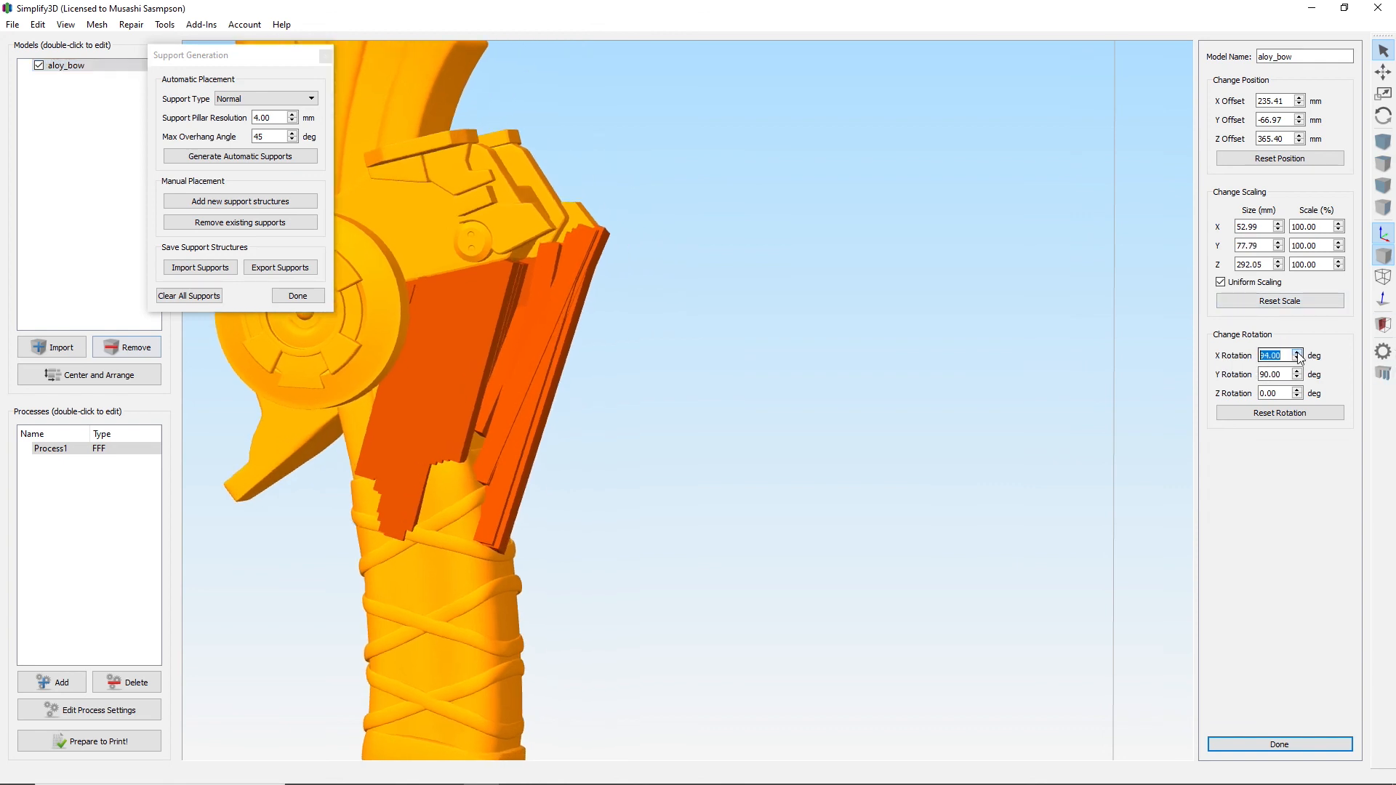
{"action": "left_click", "coordinate": [1297, 352]}
{"action": "left_click", "coordinate": [1297, 352]}
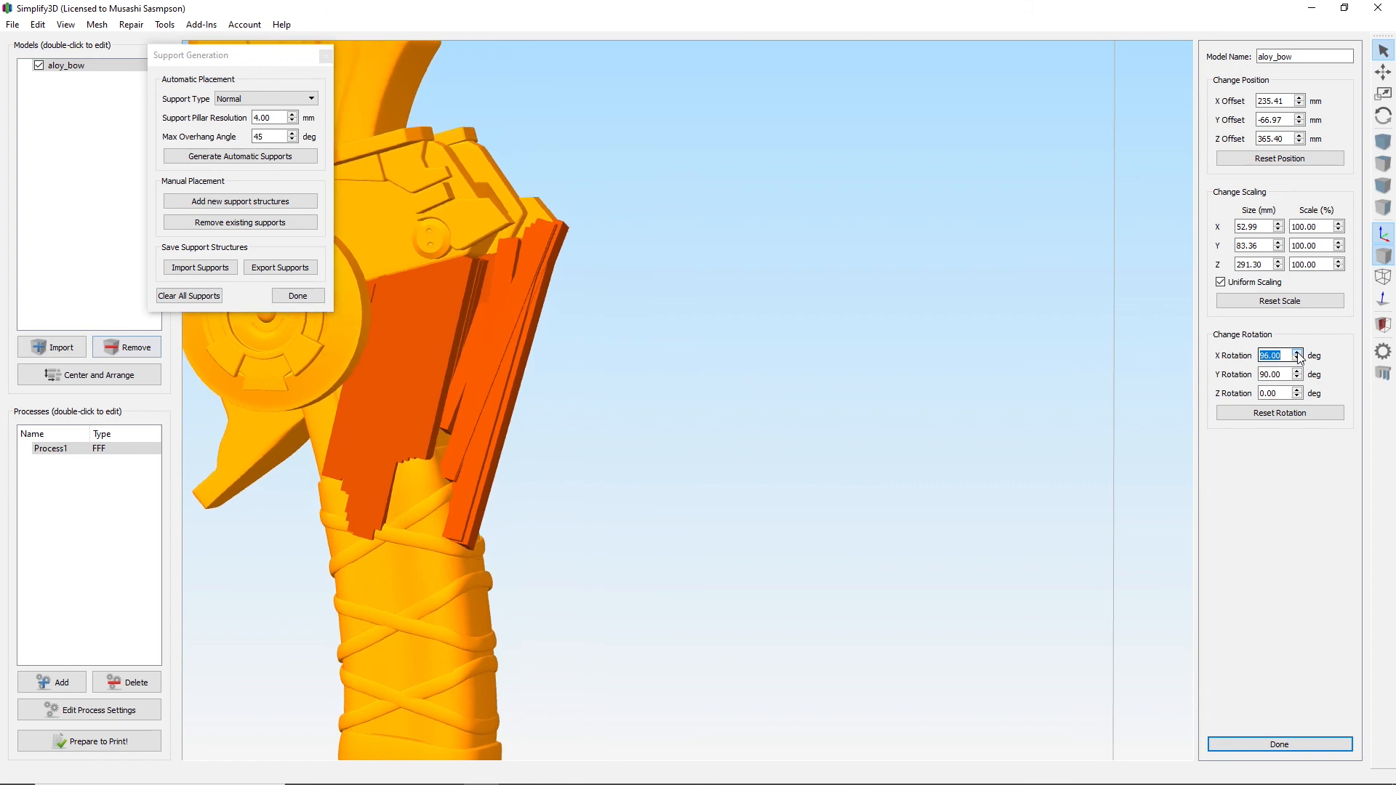
{"action": "left_click", "coordinate": [1298, 352]}
{"action": "left_click", "coordinate": [1298, 352]}
{"action": "left_click", "coordinate": [1297, 352]}
{"action": "left_click", "coordinate": [1298, 352]}
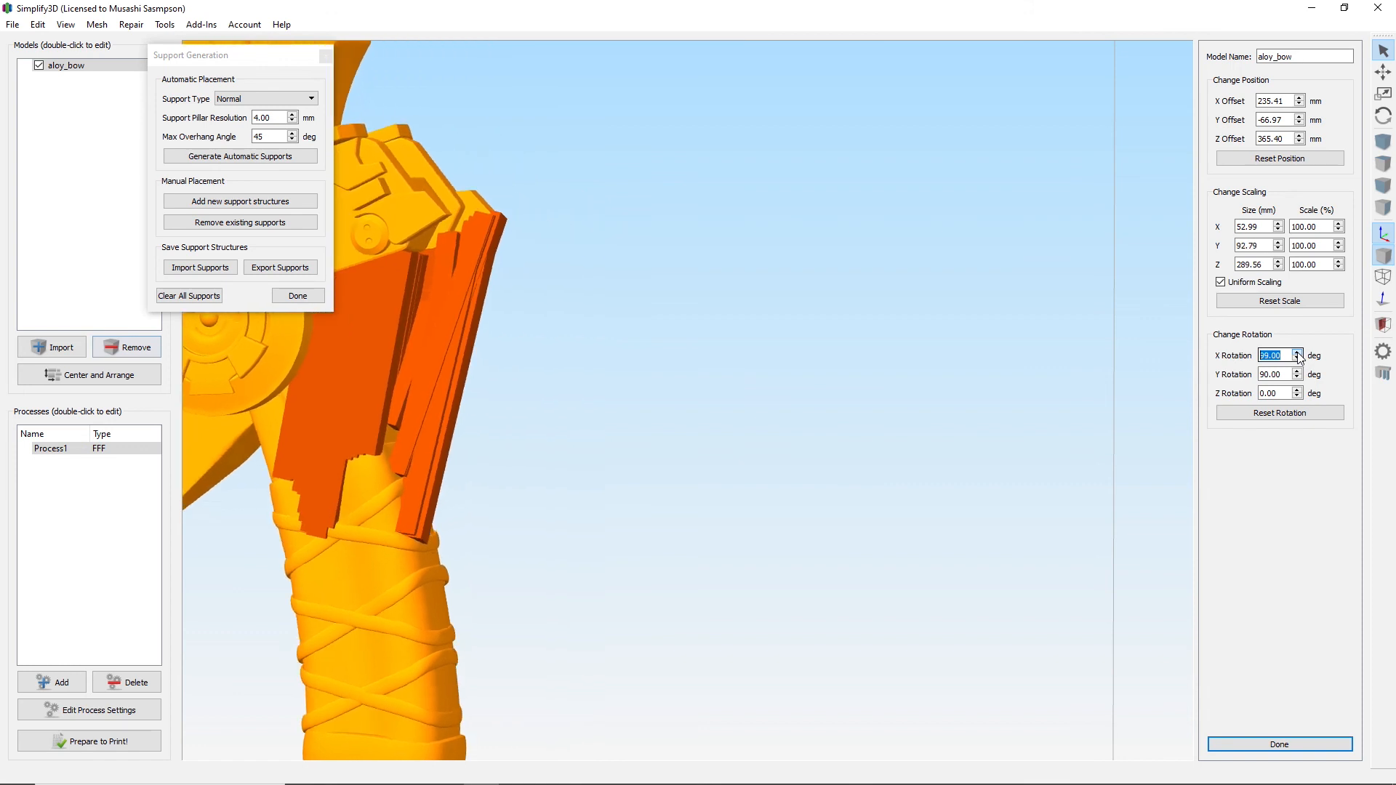
{"action": "left_click", "coordinate": [1297, 352]}
{"action": "left_click", "coordinate": [1298, 352]}
{"action": "left_click", "coordinate": [1298, 352]}
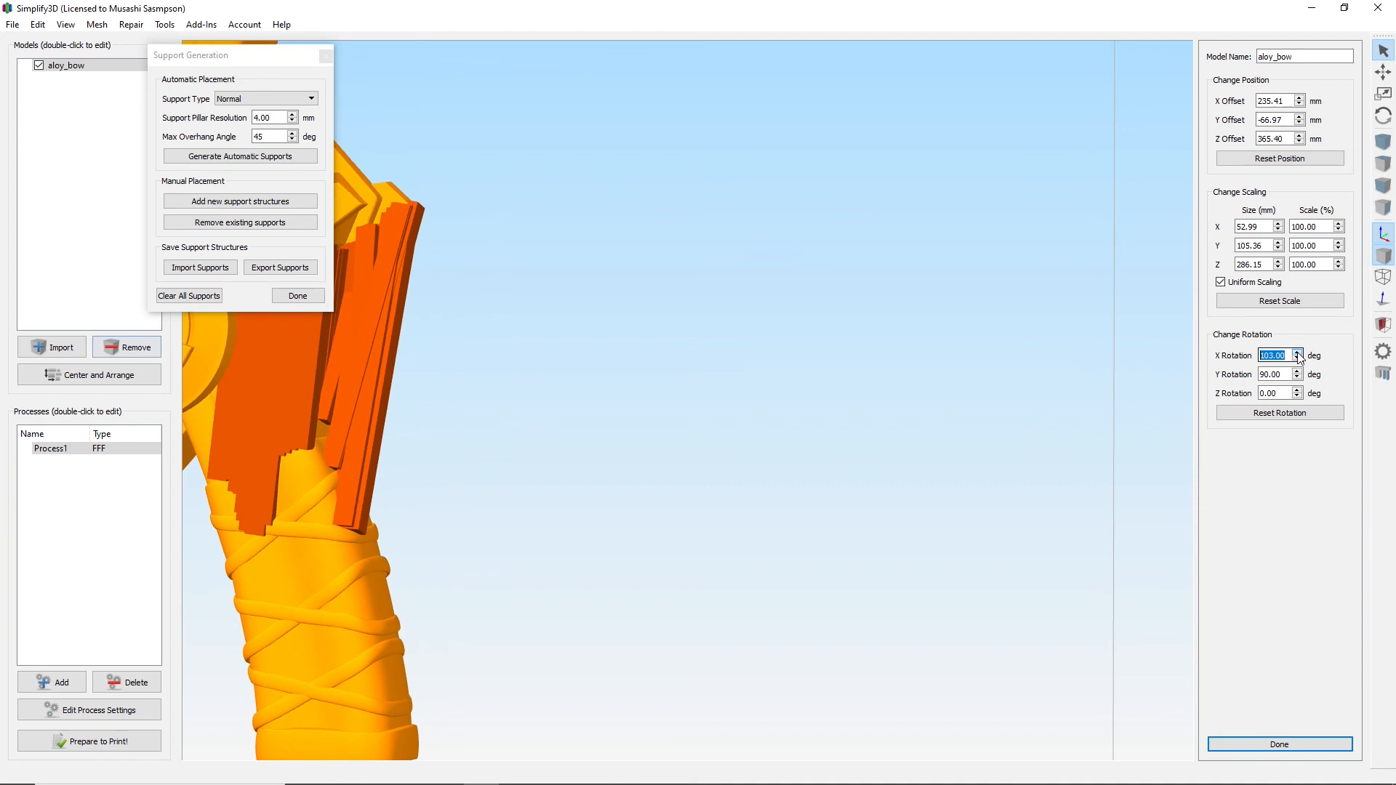
{"action": "left_click", "coordinate": [1298, 352]}
Tilt the bow model sideways by setting its Y rotation to 58 degrees.
{"action": "left_click_drag", "start_coordinate": [741, 408], "coordinate": [418, 400]}
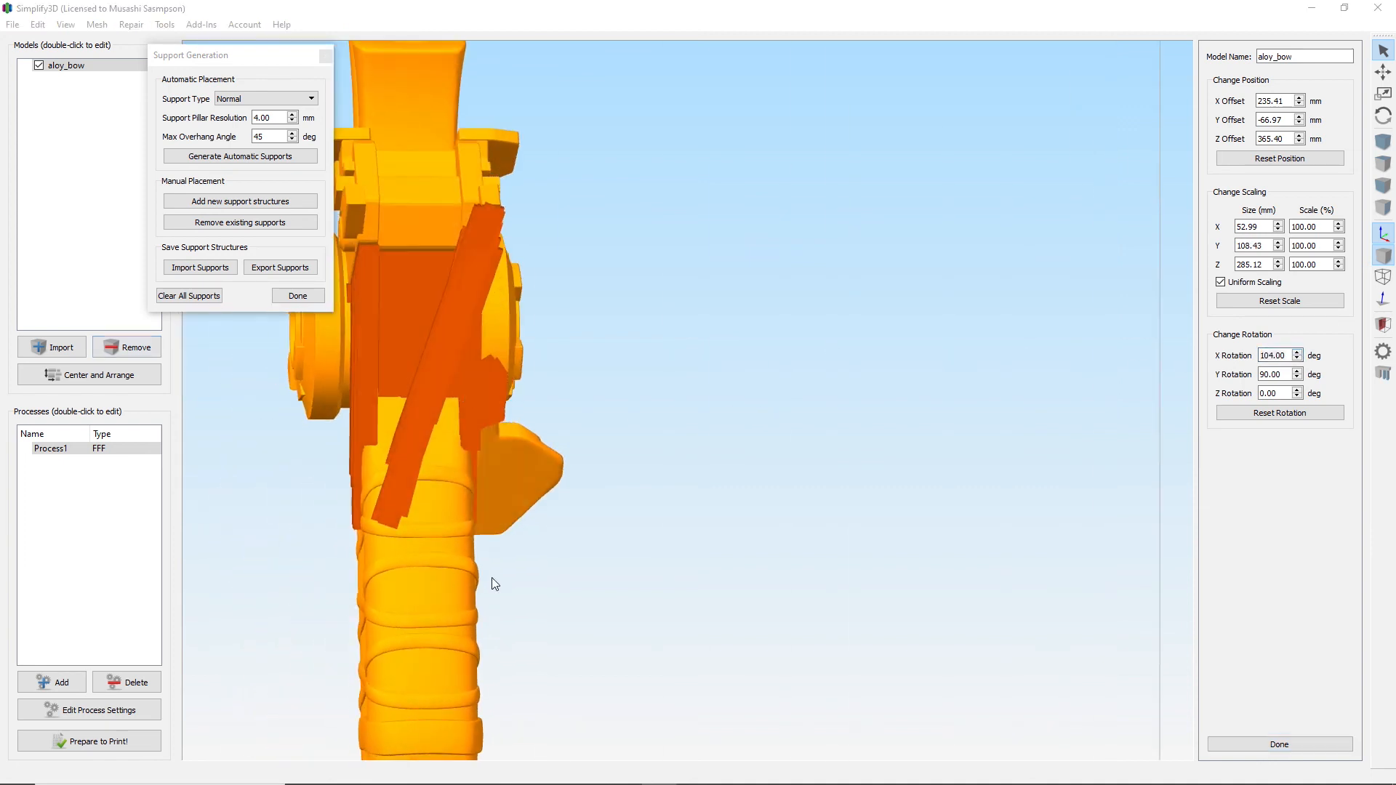
{"action": "left_click", "coordinate": [1298, 378]}
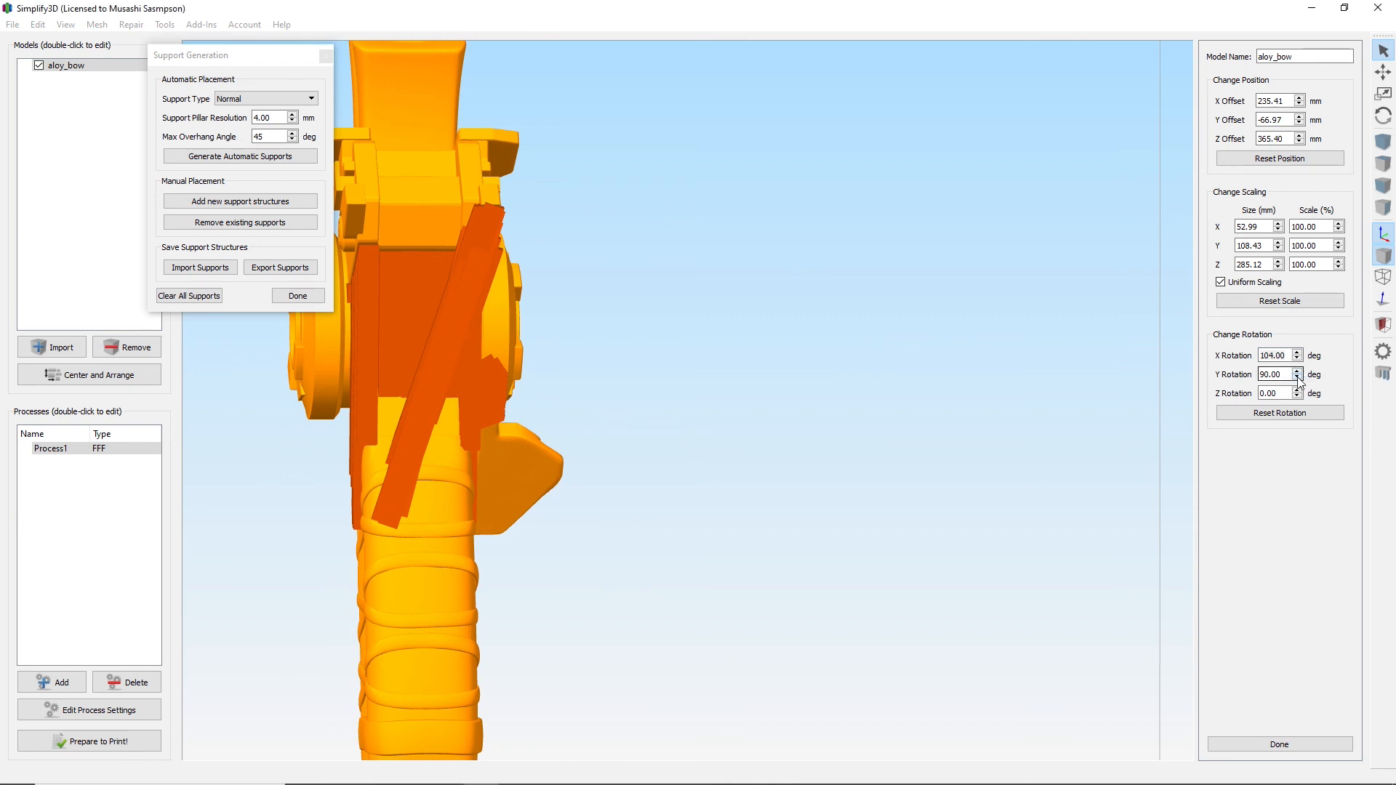
{"action": "left_click", "coordinate": [1297, 377]}
{"action": "left_click", "coordinate": [1298, 377]}
{"action": "left_click", "coordinate": [1298, 378]}
{"action": "left_click", "coordinate": [1297, 378]}
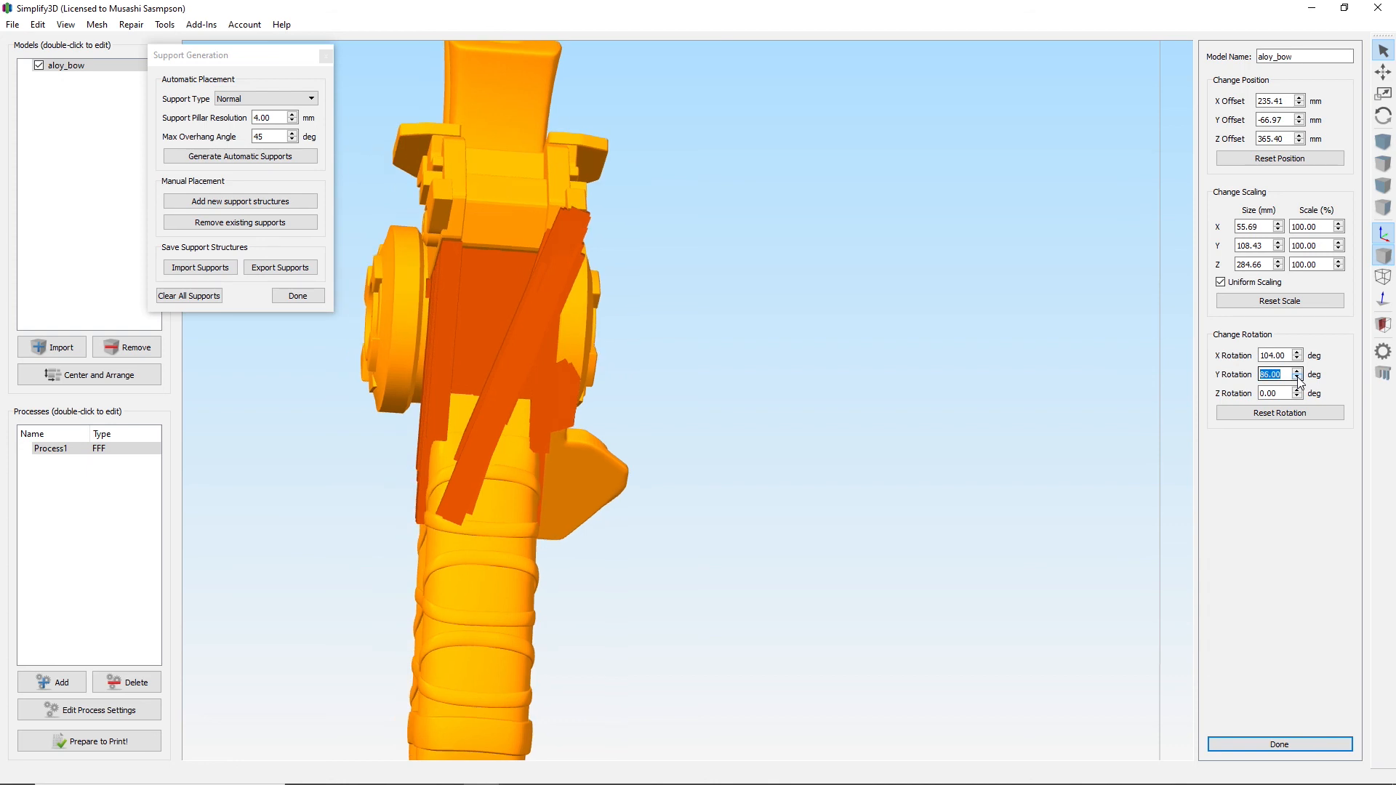
{"action": "left_click", "coordinate": [1298, 377]}
{"action": "left_click", "coordinate": [1298, 377]}
{"action": "left_click", "coordinate": [1297, 377]}
{"action": "left_click", "coordinate": [1298, 377]}
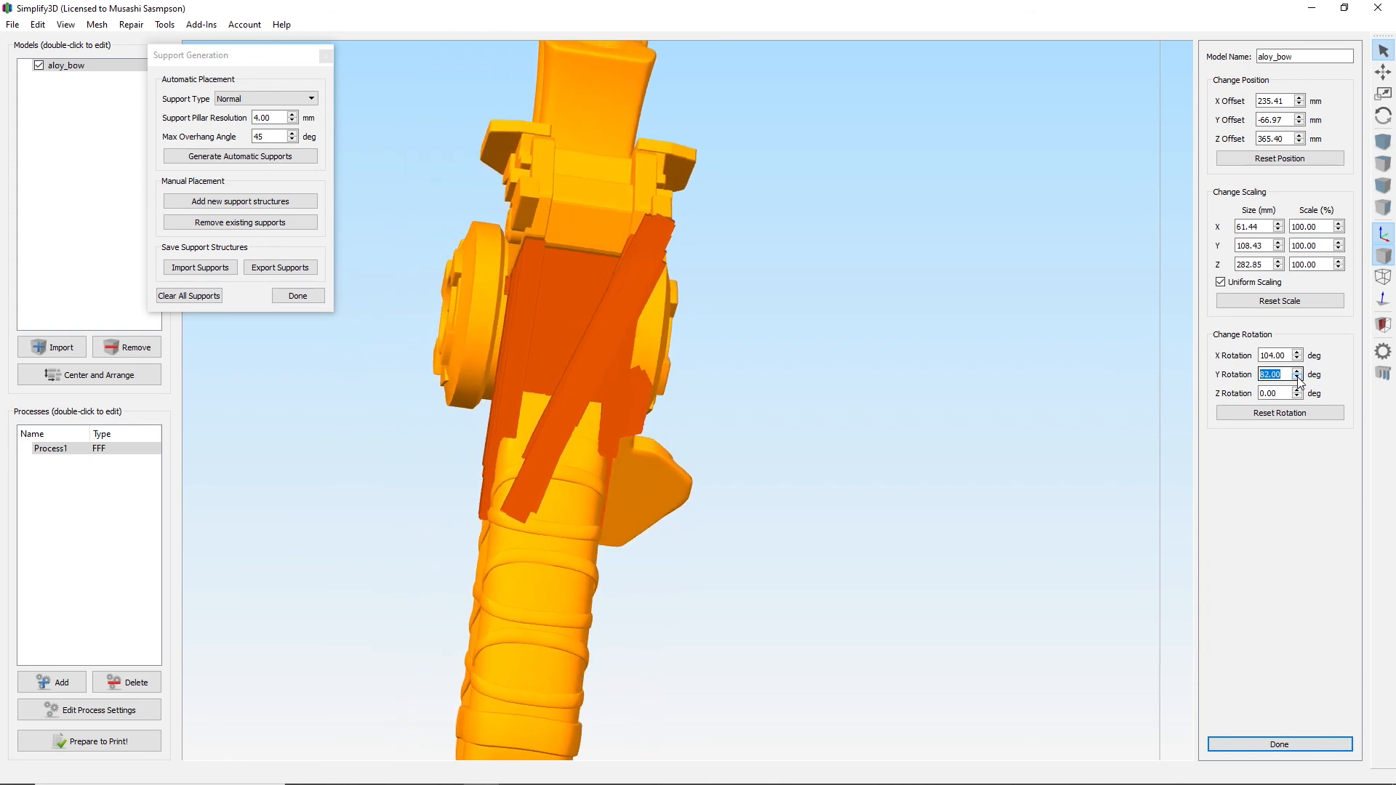
{"action": "left_click", "coordinate": [1298, 377]}
{"action": "left_click", "coordinate": [1298, 378]}
{"action": "left_click", "coordinate": [1297, 377]}
{"action": "left_click", "coordinate": [1297, 377]}
{"action": "left_click", "coordinate": [1297, 378]}
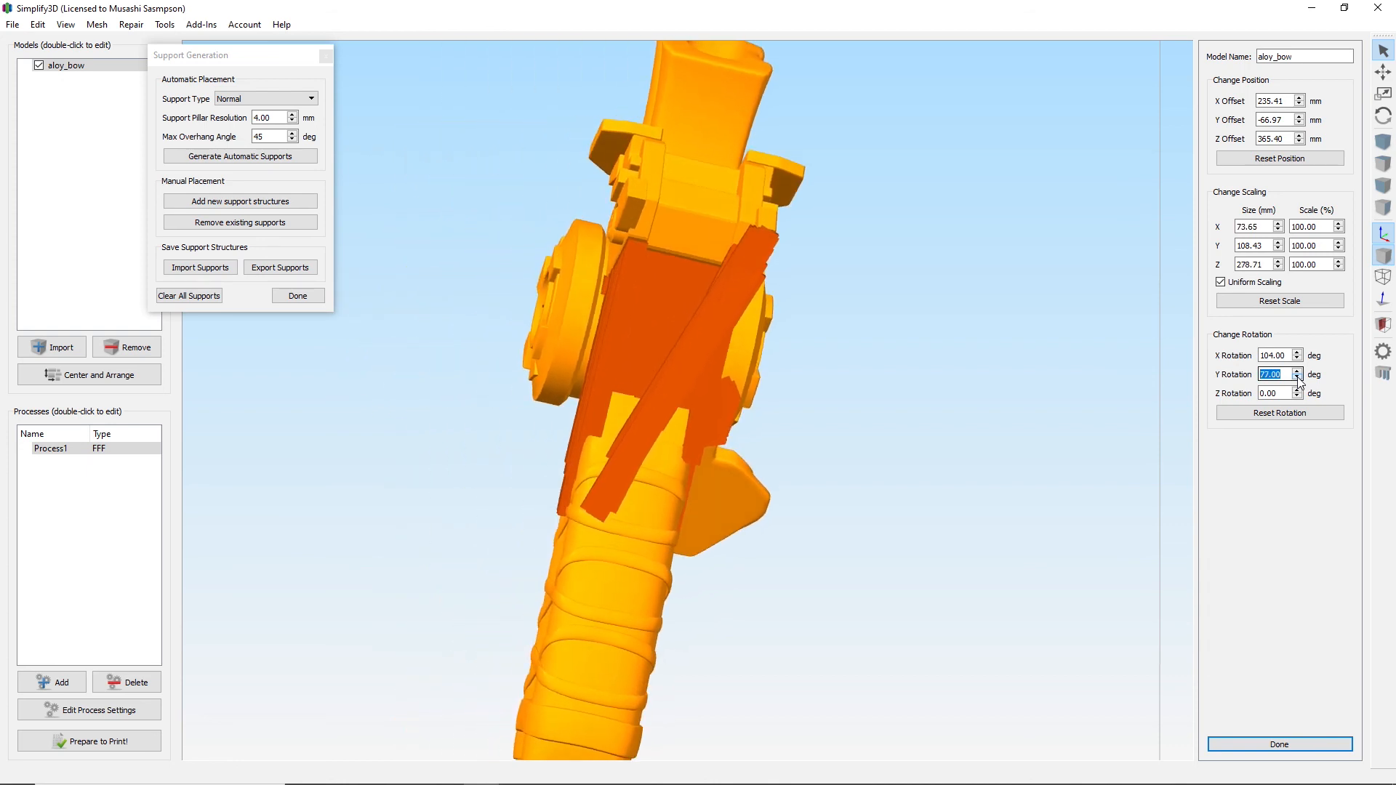
{"action": "left_click", "coordinate": [1298, 377]}
{"action": "left_click", "coordinate": [1298, 377]}
{"action": "left_click", "coordinate": [1298, 378]}
{"action": "left_click", "coordinate": [1298, 378]}
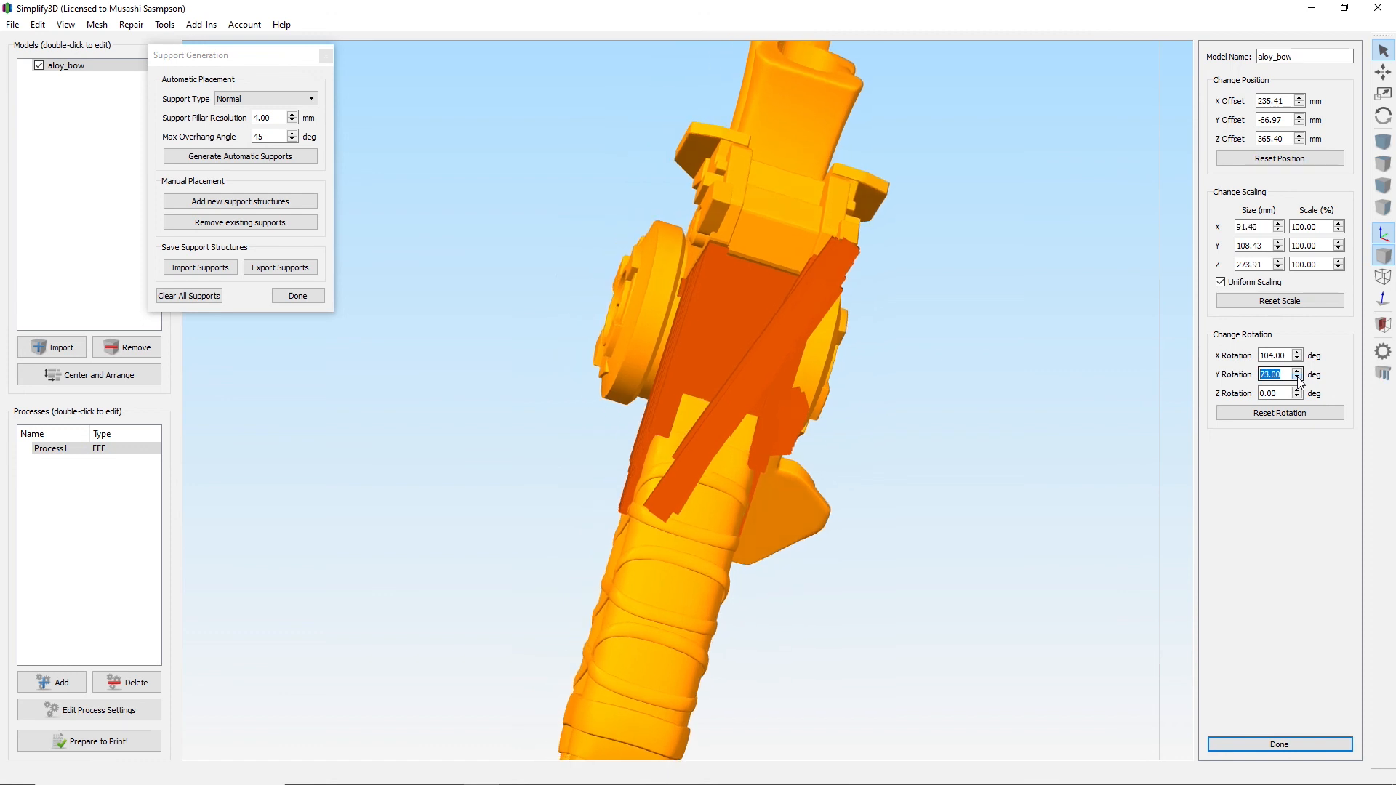
{"action": "left_click", "coordinate": [1298, 377]}
{"action": "left_click", "coordinate": [1298, 378]}
{"action": "left_click", "coordinate": [1298, 377]}
{"action": "left_click", "coordinate": [1297, 378]}
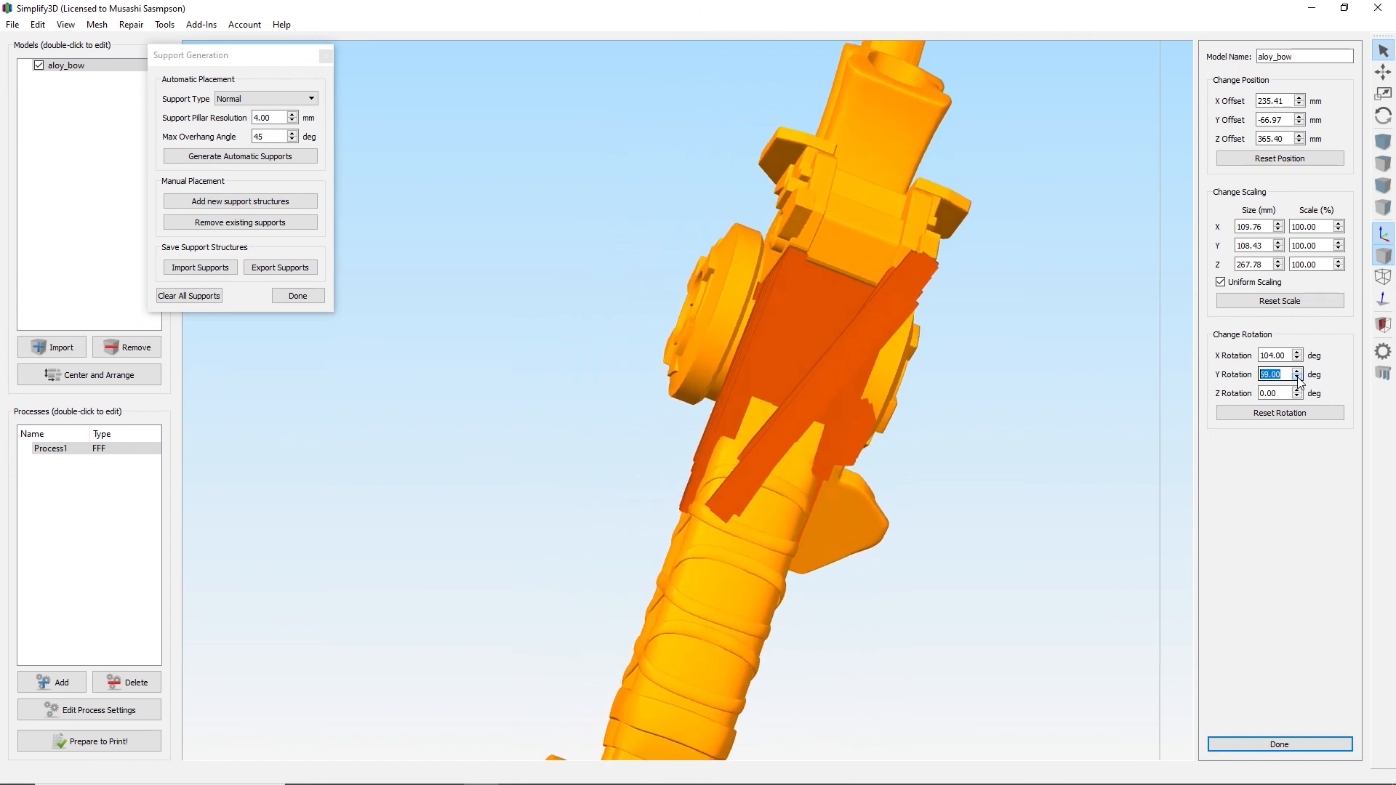
{"action": "left_click", "coordinate": [1298, 377]}
{"action": "left_click", "coordinate": [1297, 378]}
{"action": "left_click", "coordinate": [1297, 378]}
{"action": "left_click", "coordinate": [1297, 377]}
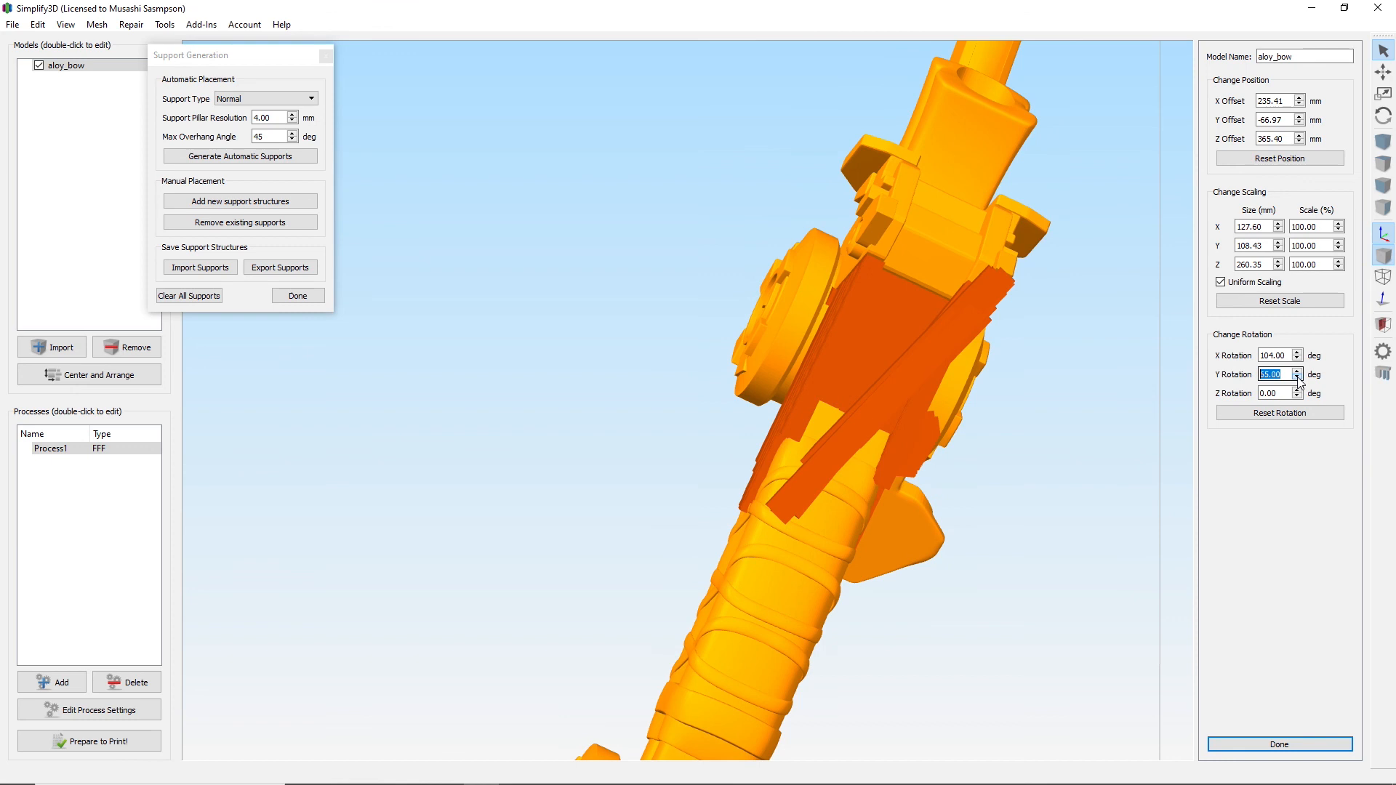
{"action": "left_click", "coordinate": [1297, 377]}
{"action": "left_click", "coordinate": [1297, 377]}
{"action": "left_click", "coordinate": [1297, 377]}
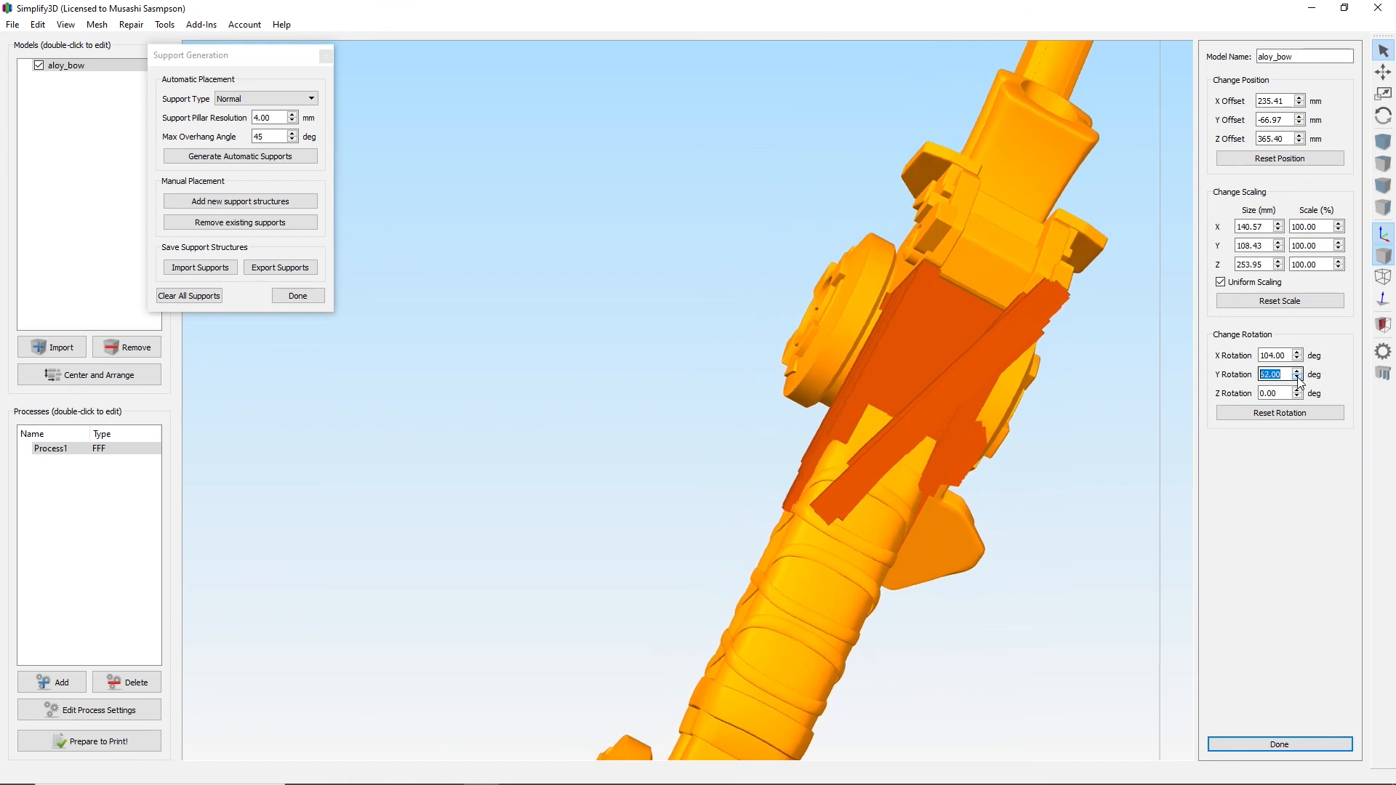
{"action": "left_click", "coordinate": [1298, 378]}
{"action": "left_click", "coordinate": [1298, 377]}
{"action": "left_click", "coordinate": [1298, 377]}
{"action": "left_click", "coordinate": [1298, 378]}
{"action": "left_click_drag", "start_coordinate": [1098, 532], "coordinate": [1024, 537]}
{"action": "scroll", "coordinate": [666, 327], "scroll_direction": "up", "scroll_amount": 3}
{"action": "left_click_drag", "start_coordinate": [666, 327], "coordinate": [1124, 422]}
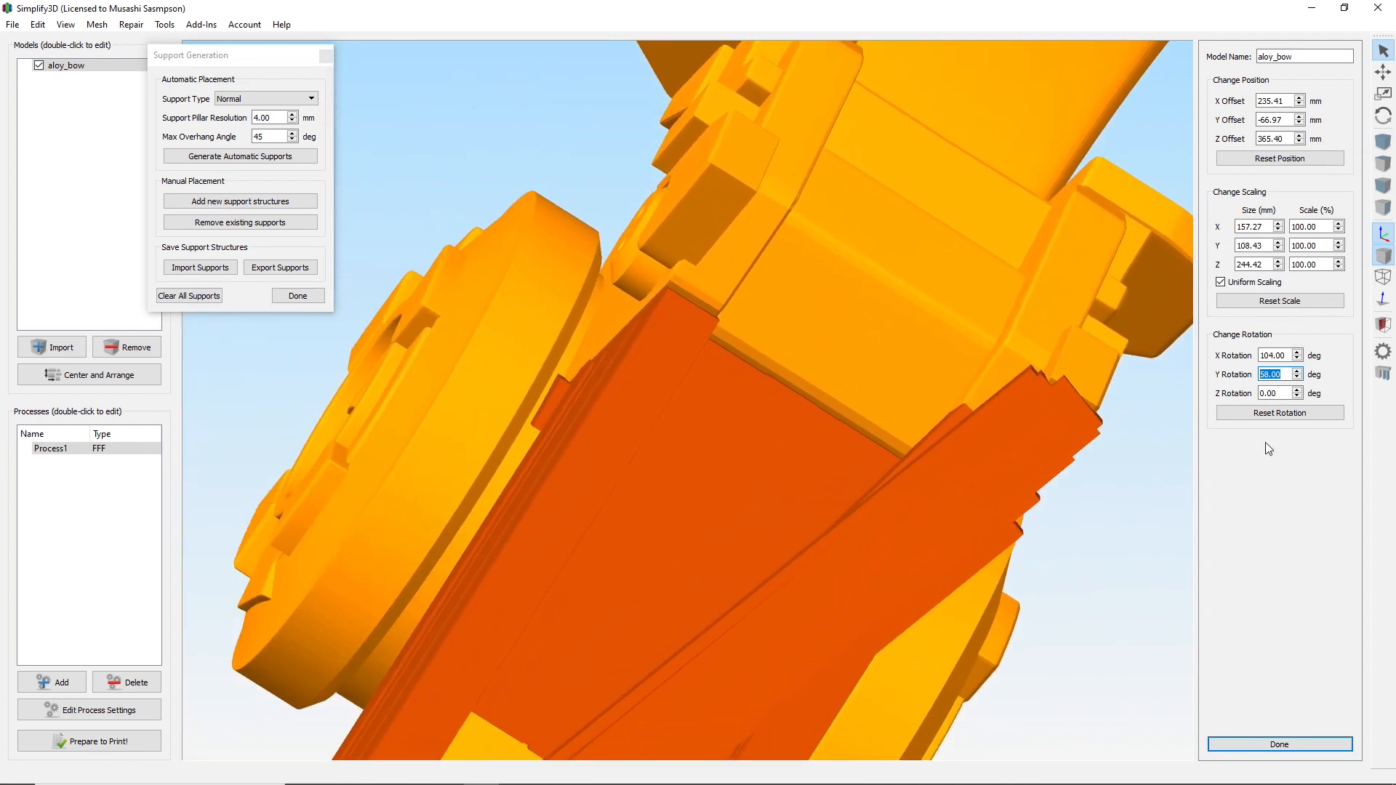
Start adding supports manually and set the bow model's Y rotation to 56 degrees.
{"action": "left_click", "coordinate": [240, 201]}
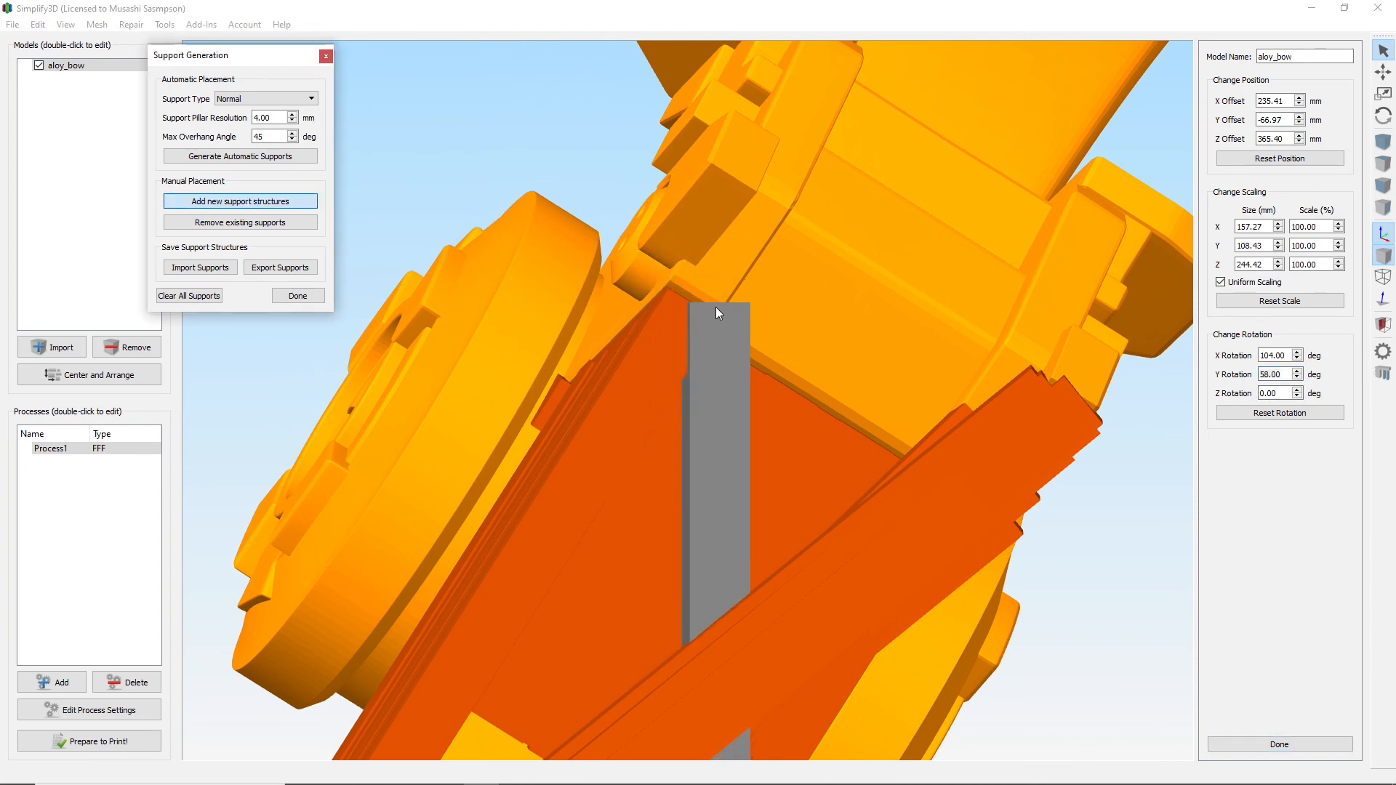
{"action": "scroll", "coordinate": [714, 307], "scroll_direction": "down", "scroll_amount": 5}
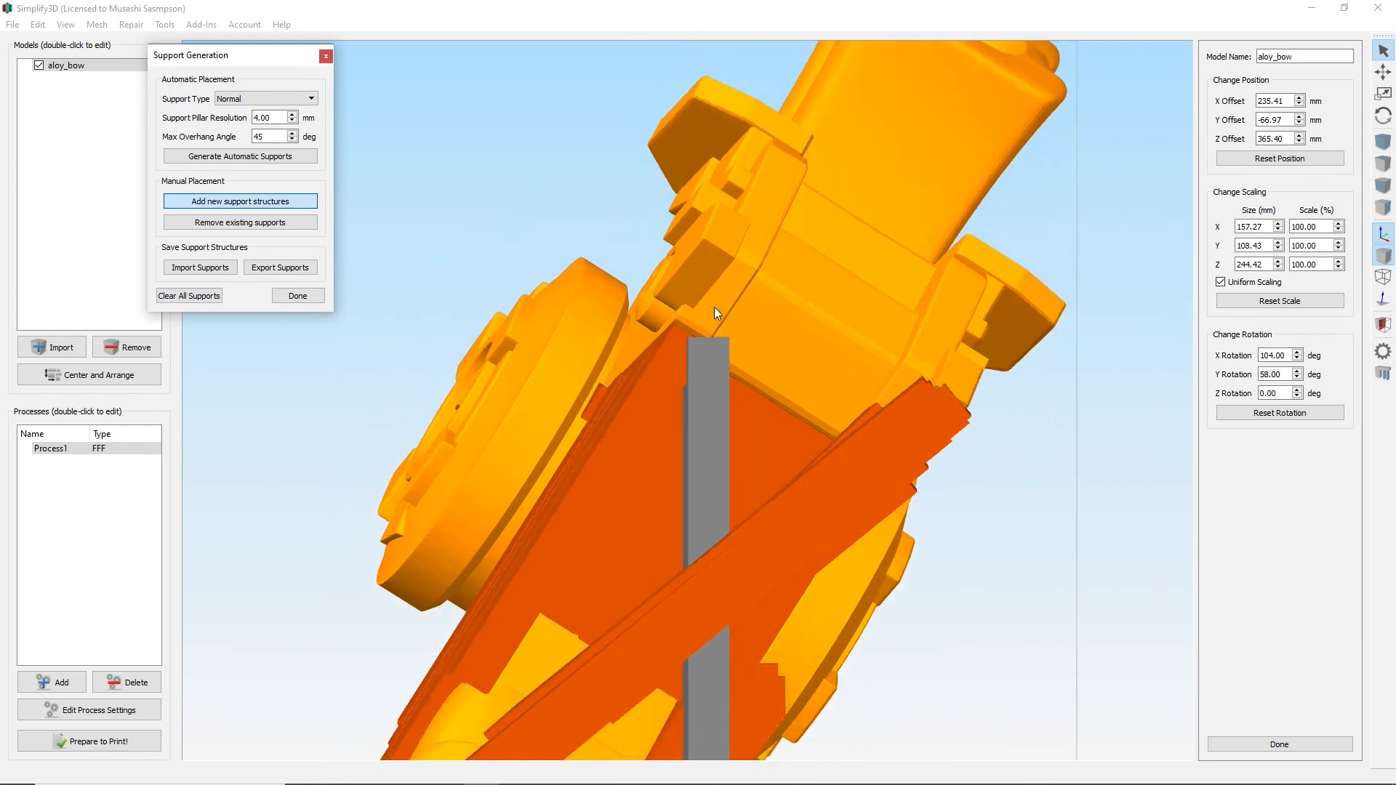
{"action": "scroll", "coordinate": [712, 302], "scroll_direction": "down", "scroll_amount": 1}
{"action": "left_click", "coordinate": [1301, 376]}
{"action": "scroll", "coordinate": [1301, 376], "scroll_direction": "down", "scroll_amount": 8}
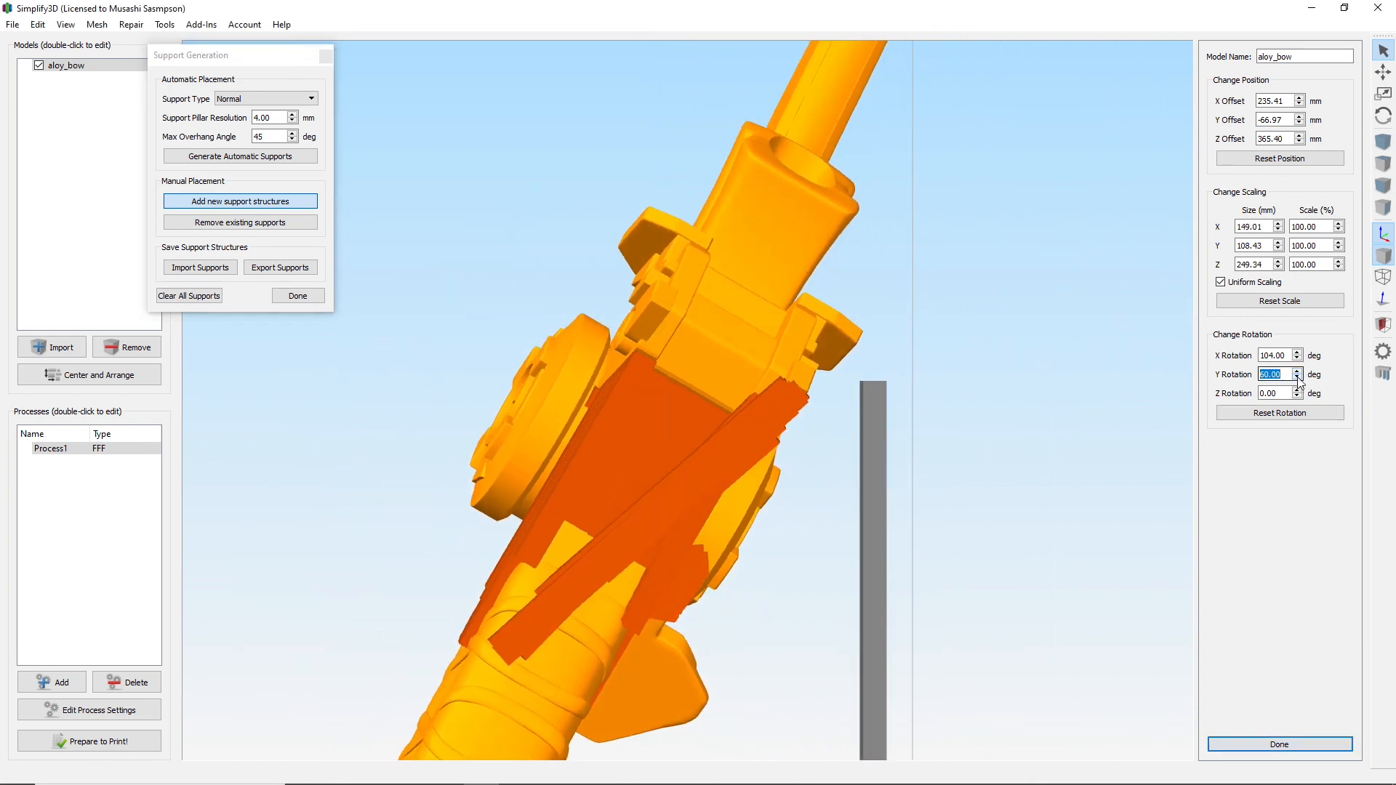
{"action": "scroll", "coordinate": [1300, 381], "scroll_direction": "up", "scroll_amount": 9}
{"action": "scroll", "coordinate": [1300, 381], "scroll_direction": "down", "scroll_amount": 3}
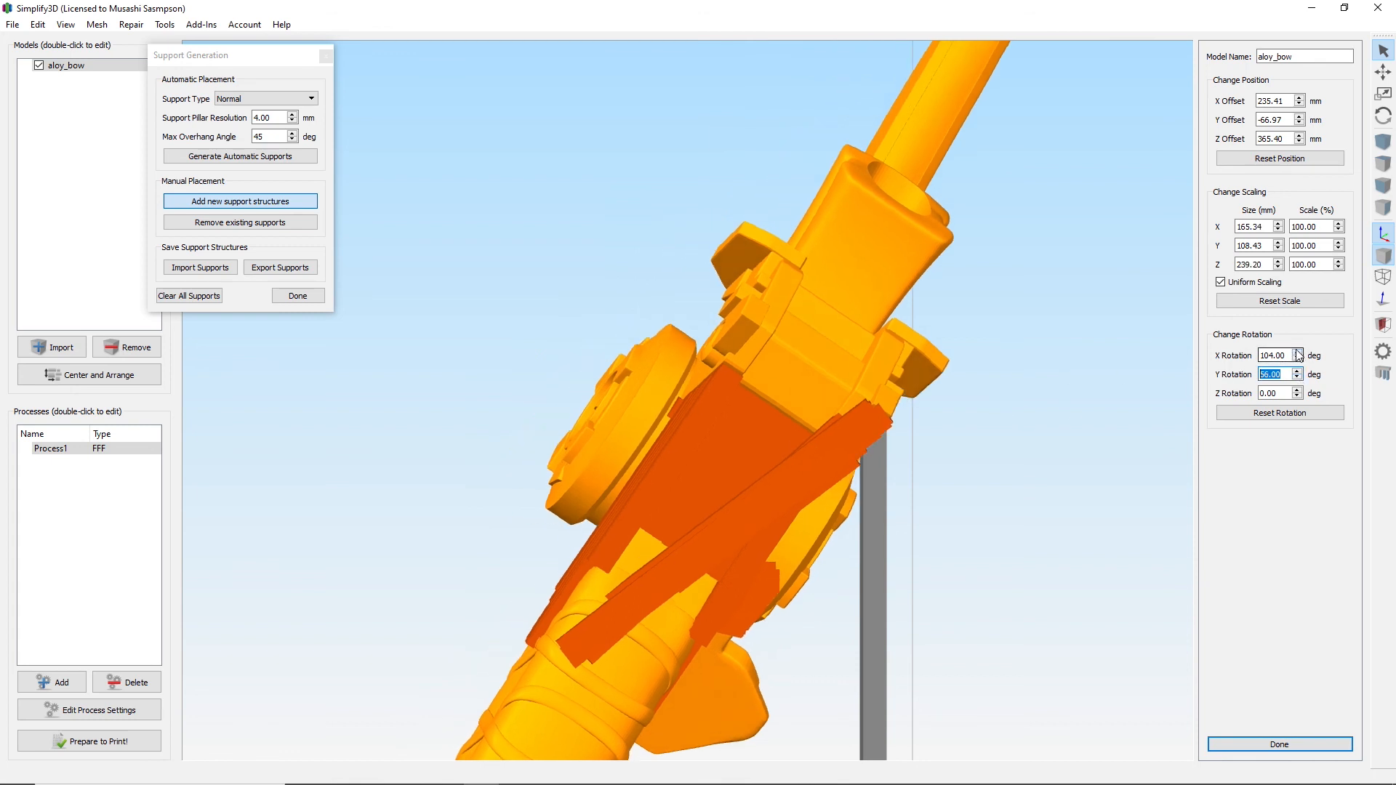
Tilt the bow model further by setting its X rotation to 133 degrees.
{"action": "scroll", "coordinate": [1299, 355], "scroll_direction": "up", "scroll_amount": 4}
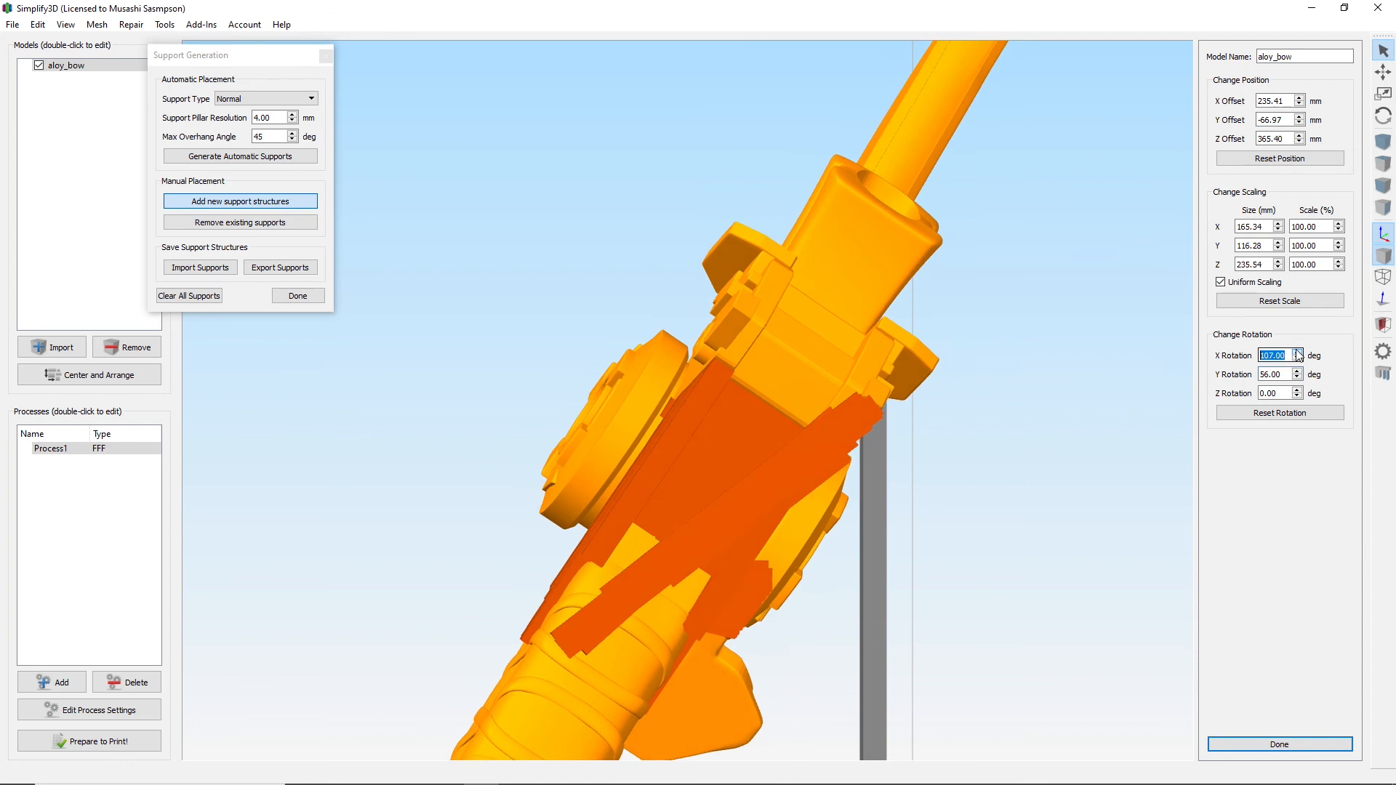
{"action": "scroll", "coordinate": [1299, 354], "scroll_direction": "up", "scroll_amount": 2}
{"action": "scroll", "coordinate": [1299, 355], "scroll_direction": "up", "scroll_amount": 5}
{"action": "scroll", "coordinate": [1299, 355], "scroll_direction": "up", "scroll_amount": 2}
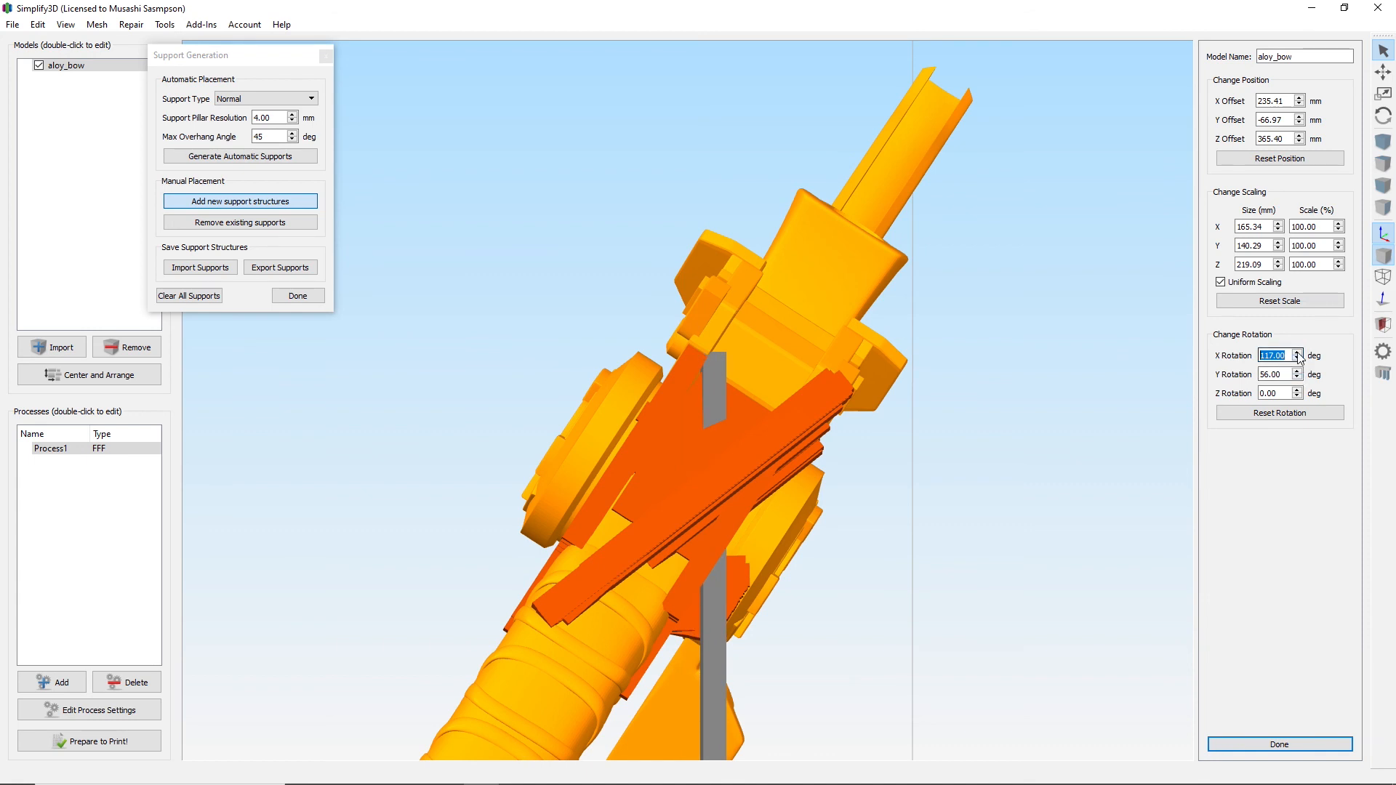
{"action": "left_click", "coordinate": [1298, 352]}
{"action": "left_click", "coordinate": [1298, 352]}
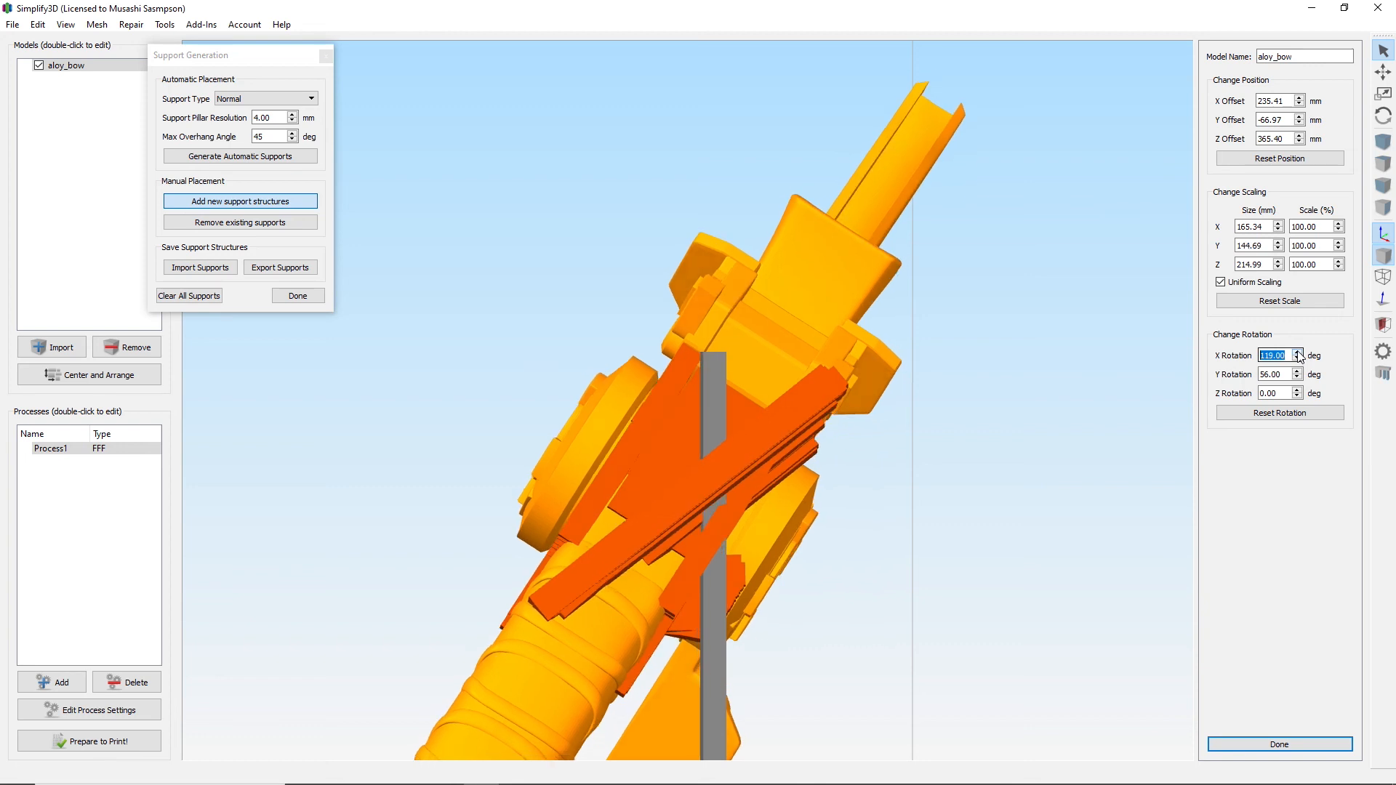
{"action": "left_click", "coordinate": [1298, 352]}
{"action": "left_click", "coordinate": [1298, 352]}
{"action": "left_click", "coordinate": [1299, 353]}
{"action": "left_click", "coordinate": [1298, 353]}
{"action": "left_click", "coordinate": [1299, 353]}
{"action": "left_click", "coordinate": [1299, 352]}
{"action": "left_click", "coordinate": [1299, 352]}
{"action": "left_click", "coordinate": [1299, 353]}
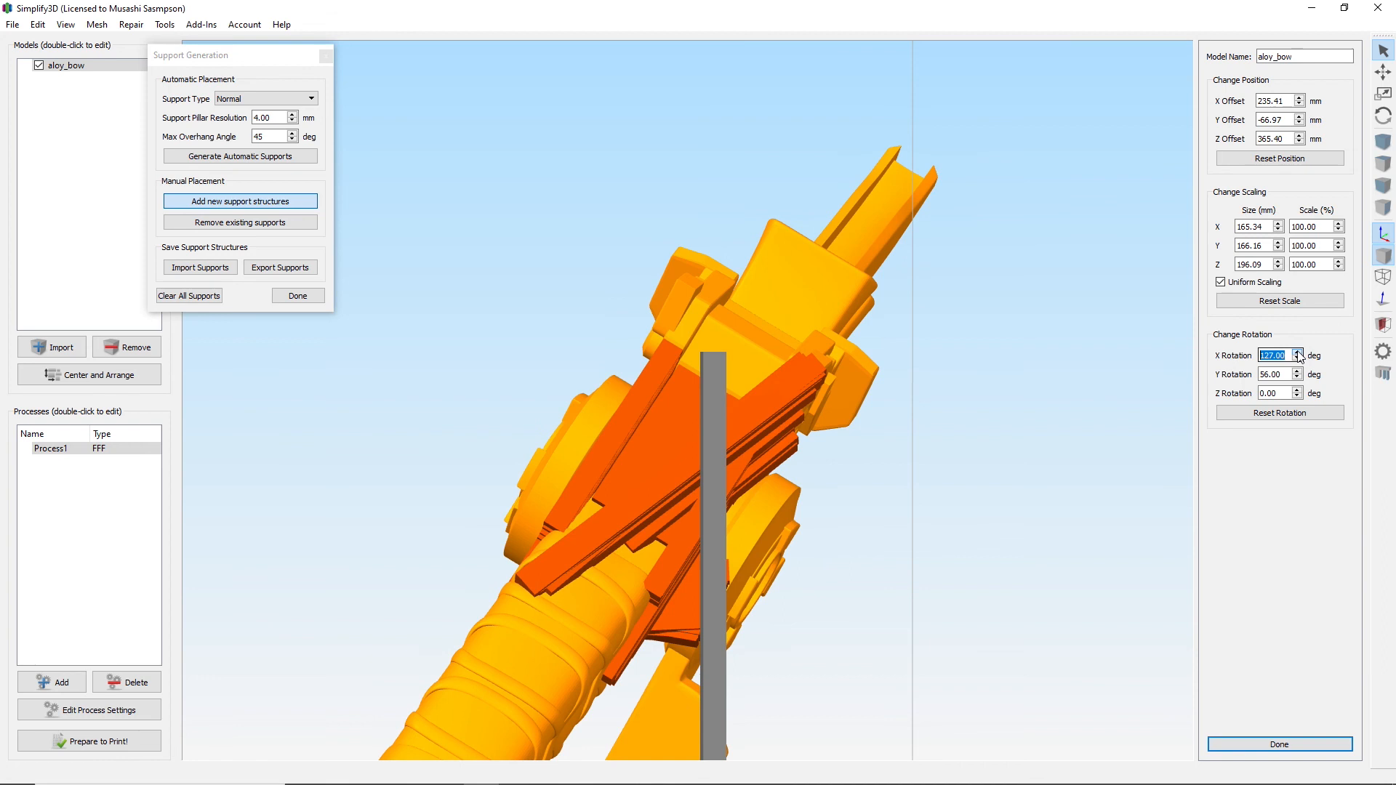
{"action": "left_click", "coordinate": [1299, 352]}
{"action": "left_click", "coordinate": [1298, 353]}
{"action": "left_click", "coordinate": [1298, 352]}
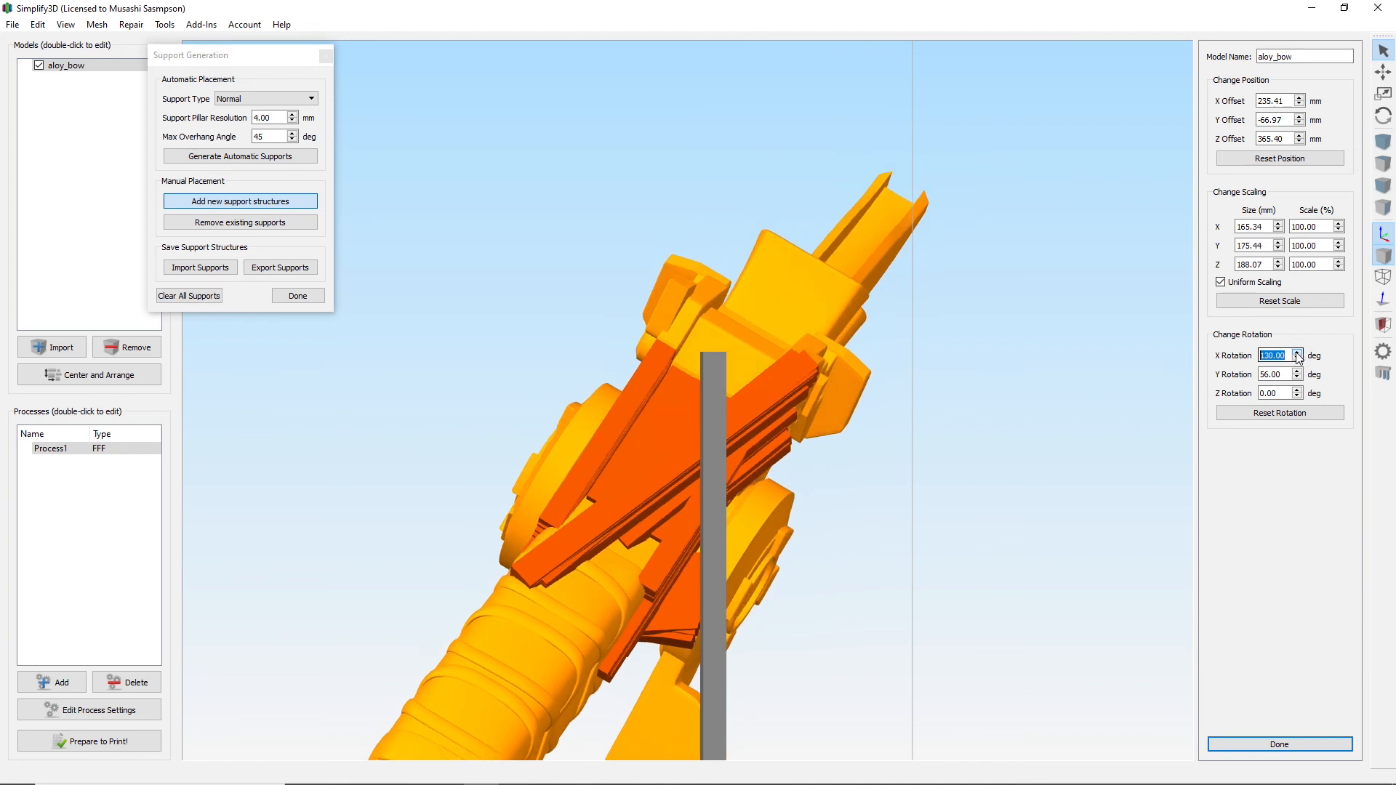
{"action": "left_click", "coordinate": [1298, 353]}
{"action": "left_click", "coordinate": [1298, 352]}
{"action": "left_click", "coordinate": [1298, 353]}
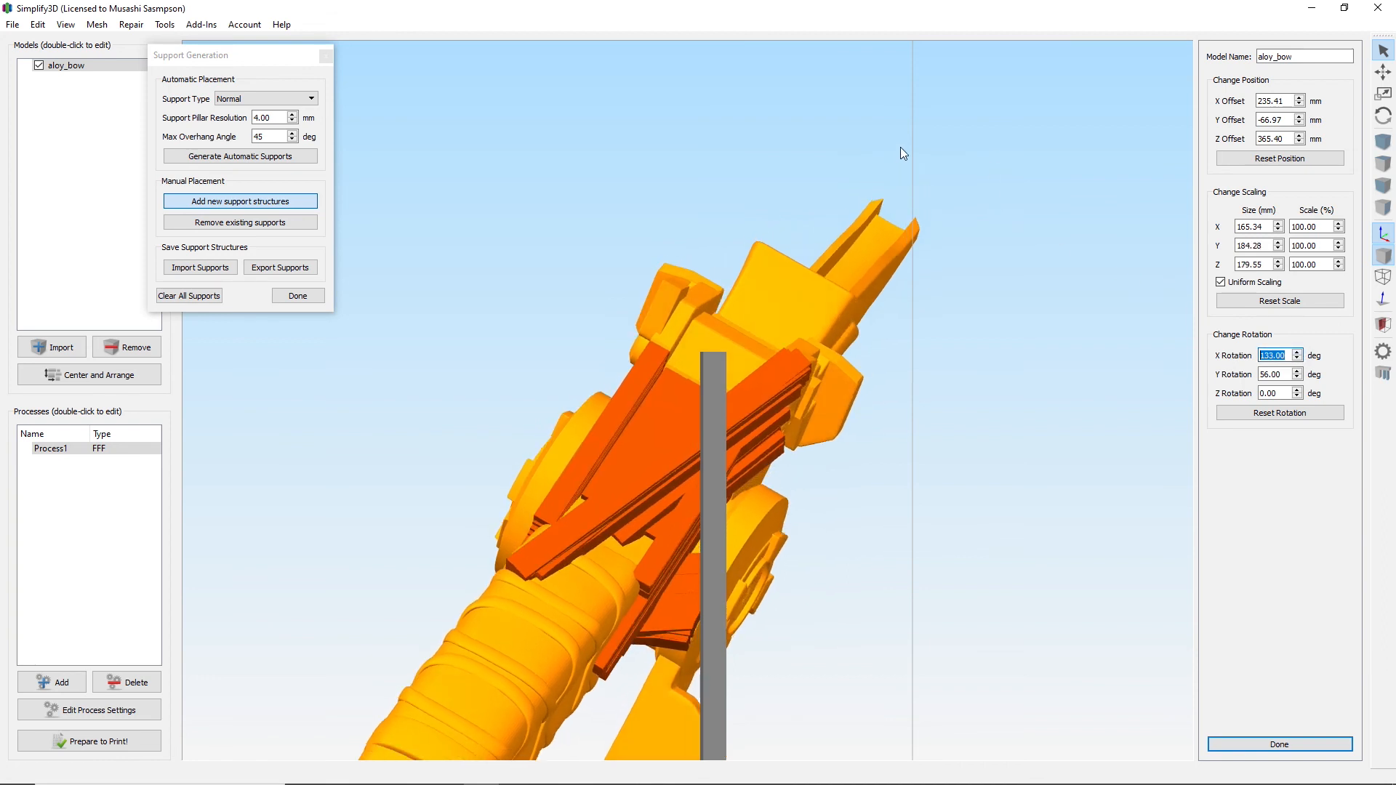
Place a stepped row of support pillars along the lower edge of the block above the large side disc.
{"action": "left_click", "coordinate": [658, 330]}
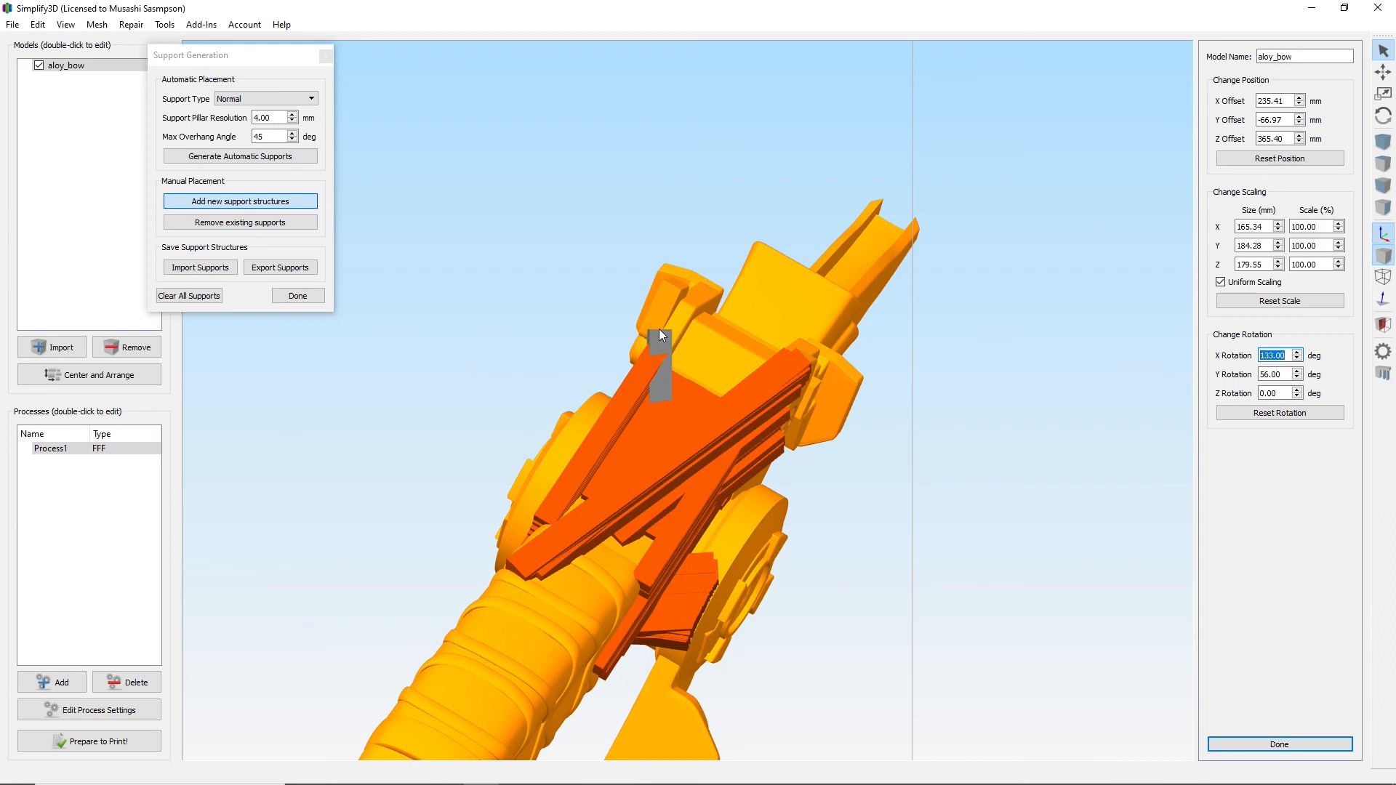
{"action": "scroll", "coordinate": [657, 335], "scroll_direction": "up", "scroll_amount": 4}
{"action": "right_click_drag", "start_coordinate": [658, 318], "coordinate": [692, 475]}
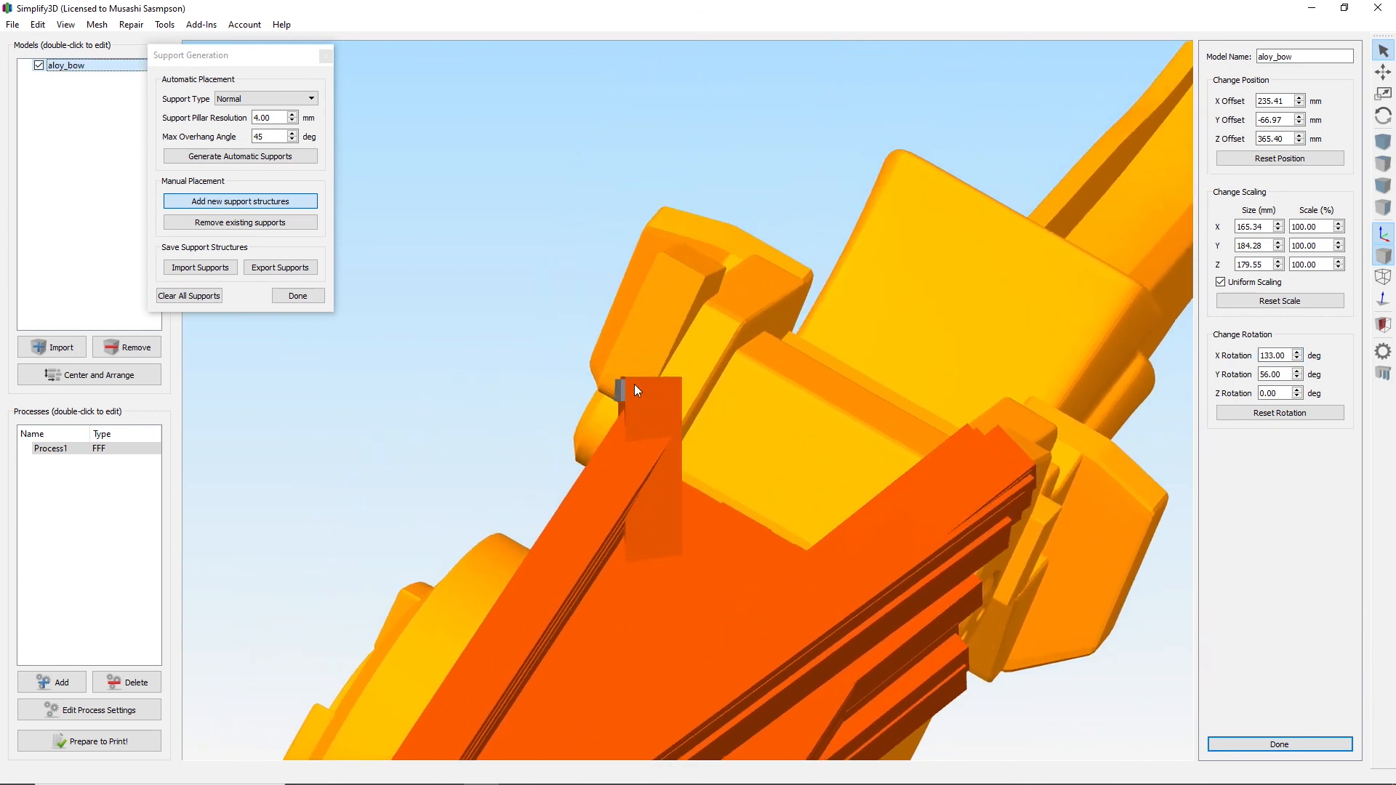
{"action": "left_click", "coordinate": [668, 360]}
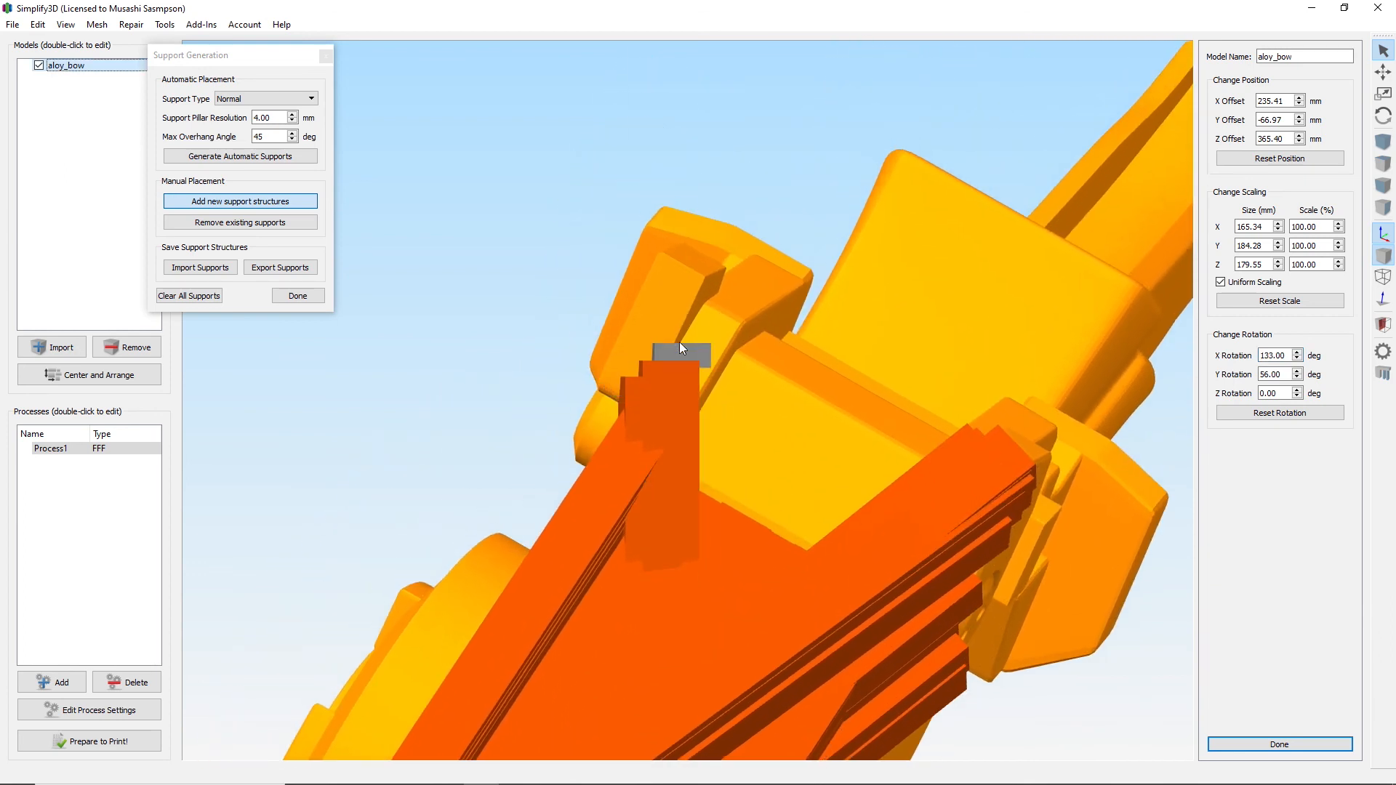
{"action": "left_click", "coordinate": [704, 290]}
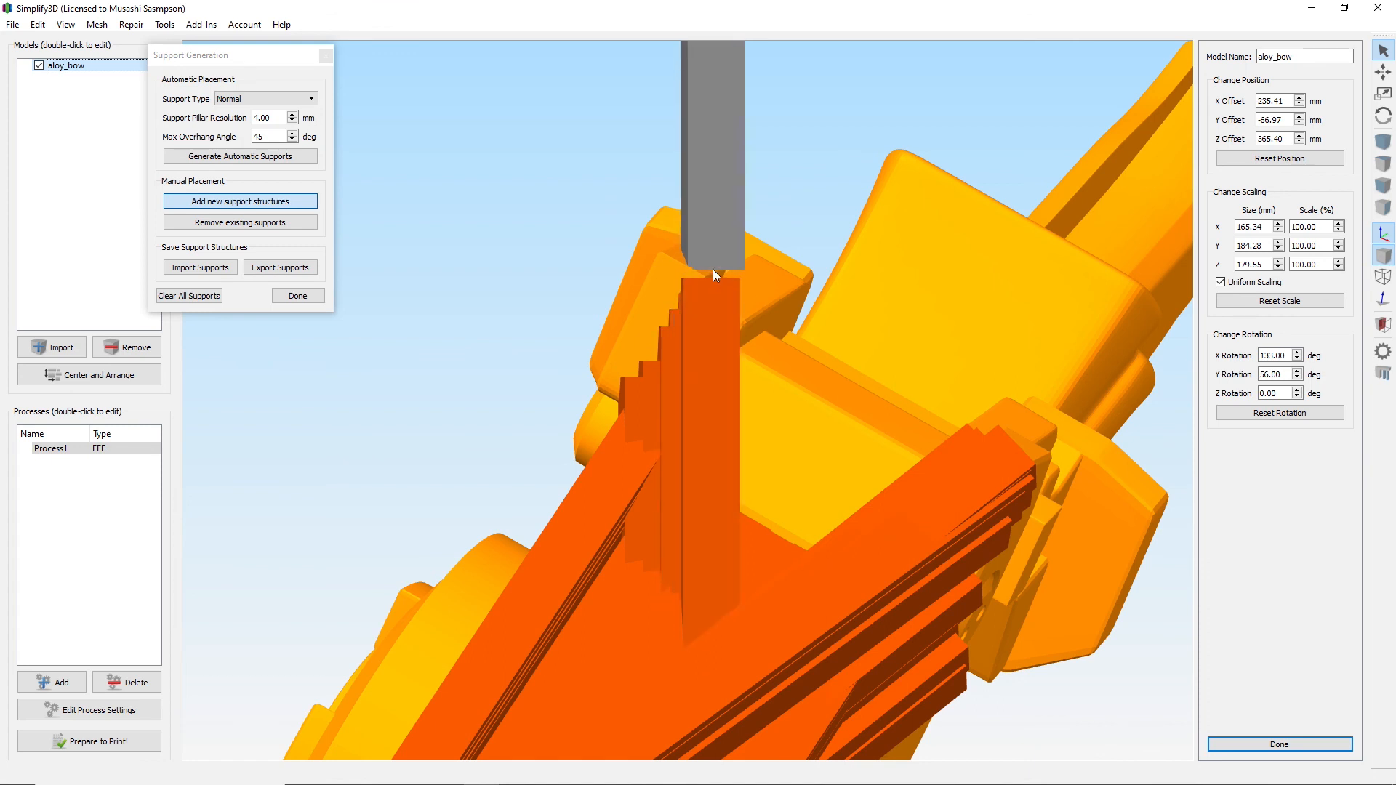
{"action": "left_click", "coordinate": [711, 279]}
Add support pillars beneath the small round pivot beside the block to fill the gaps next to the new row.
{"action": "left_click_drag", "start_coordinate": [487, 337], "coordinate": [515, 356]}
{"action": "right_click_drag", "start_coordinate": [528, 430], "coordinate": [1023, 535]}
{"action": "left_click_drag", "start_coordinate": [652, 431], "coordinate": [860, 605]}
{"action": "left_click_drag", "start_coordinate": [527, 377], "coordinate": [535, 436]}
{"action": "right_click_drag", "start_coordinate": [535, 436], "coordinate": [1059, 416]}
{"action": "right_click_drag", "start_coordinate": [911, 564], "coordinate": [1135, 572]}
{"action": "left_click", "coordinate": [630, 289]}
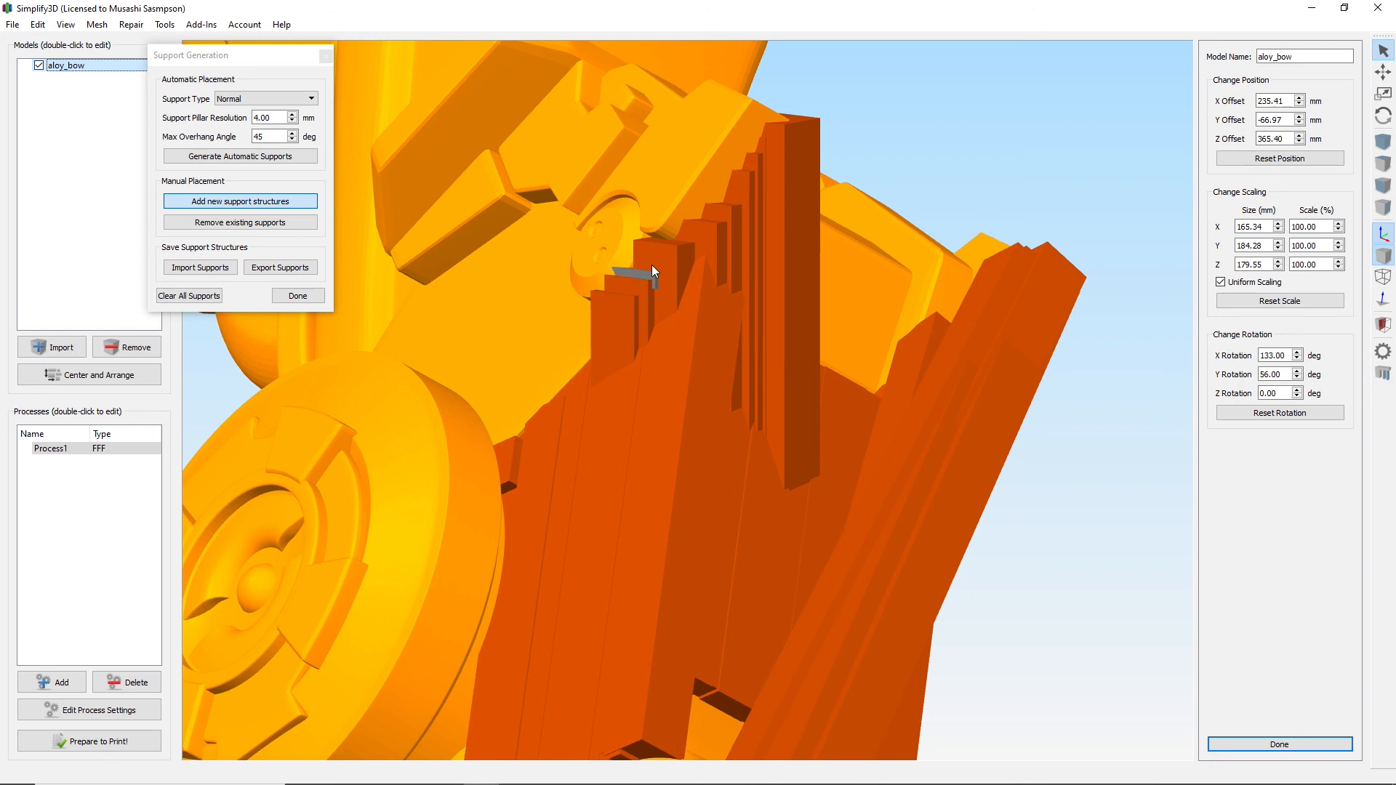
{"action": "left_click", "coordinate": [655, 233]}
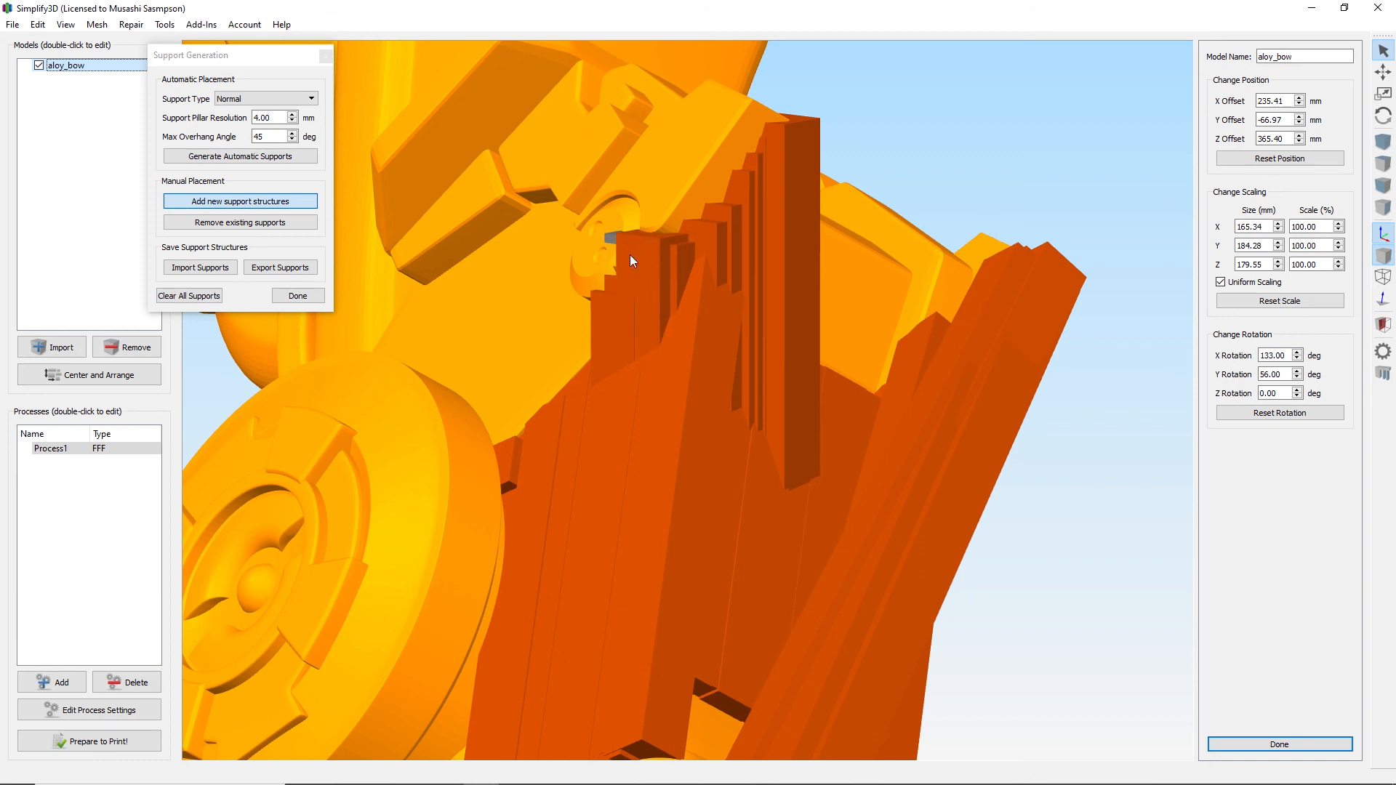
{"action": "left_click", "coordinate": [592, 292]}
Examine the new pillars around the block and small round pivot from several angles and distances.
{"action": "right_click_drag", "start_coordinate": [695, 326], "coordinate": [436, 281]}
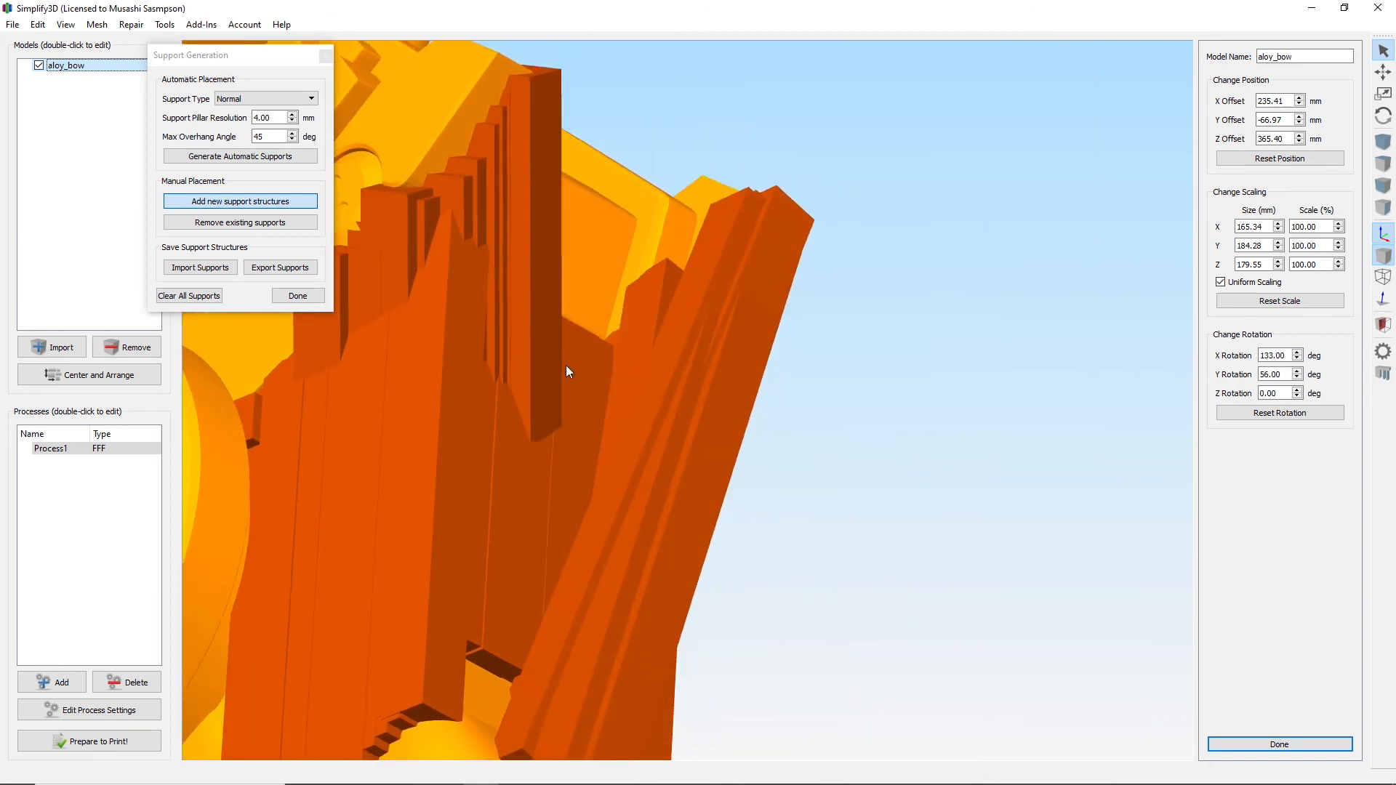
{"action": "right_click_drag", "start_coordinate": [568, 370], "coordinate": [759, 398]}
{"action": "right_click_drag", "start_coordinate": [720, 292], "coordinate": [744, 303]}
{"action": "left_click_drag", "start_coordinate": [745, 302], "coordinate": [586, 362]}
{"action": "right_click_drag", "start_coordinate": [586, 362], "coordinate": [822, 451]}
{"action": "scroll", "coordinate": [512, 508], "scroll_direction": "down", "scroll_amount": 3}
{"action": "left_click_drag", "start_coordinate": [502, 503], "coordinate": [757, 532]}
{"action": "right_click_drag", "start_coordinate": [756, 533], "coordinate": [1170, 535]}
{"action": "scroll", "coordinate": [751, 532], "scroll_direction": "up", "scroll_amount": 5}
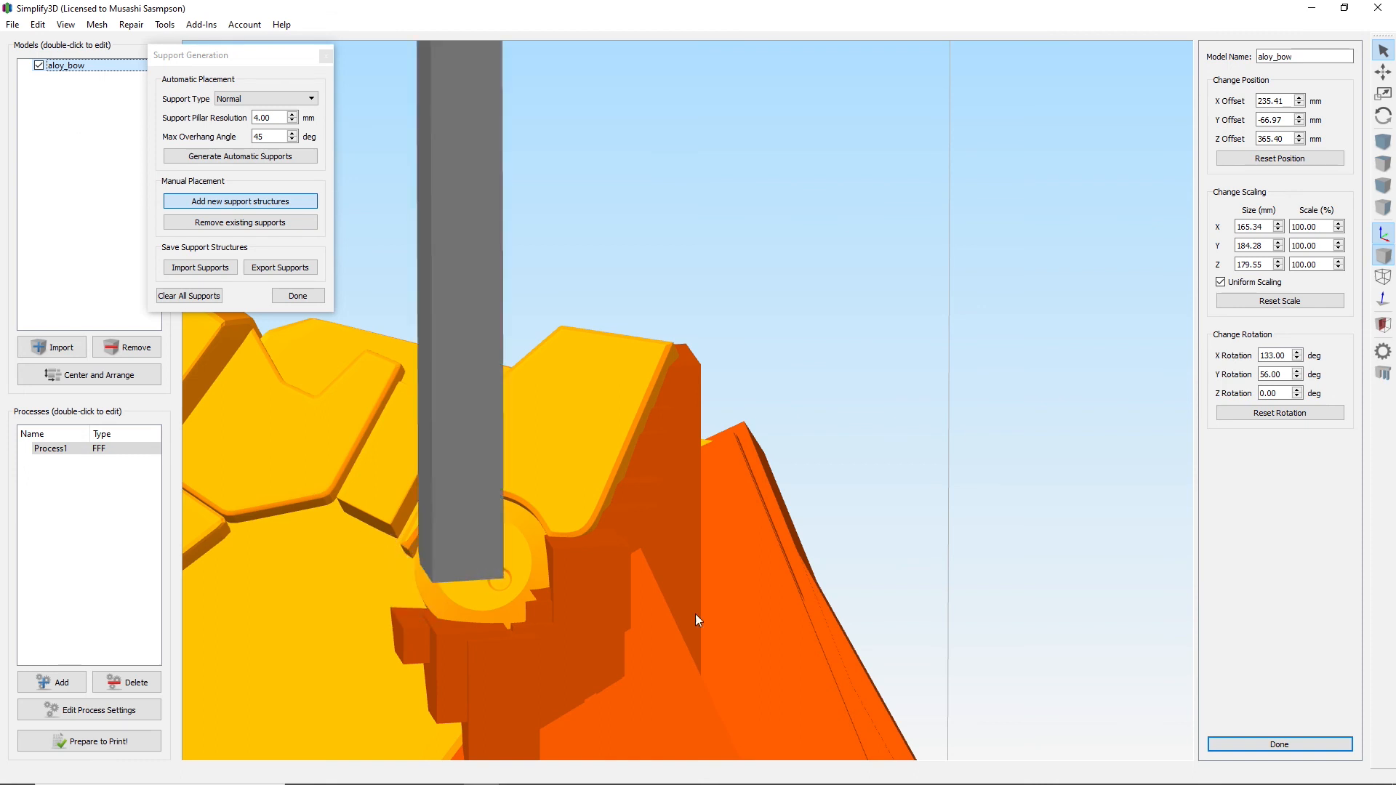
{"action": "scroll", "coordinate": [714, 584], "scroll_direction": "down", "scroll_amount": 4}
{"action": "scroll", "coordinate": [715, 584], "scroll_direction": "down", "scroll_amount": 4}
{"action": "left_click_drag", "start_coordinate": [930, 451], "coordinate": [886, 480]}
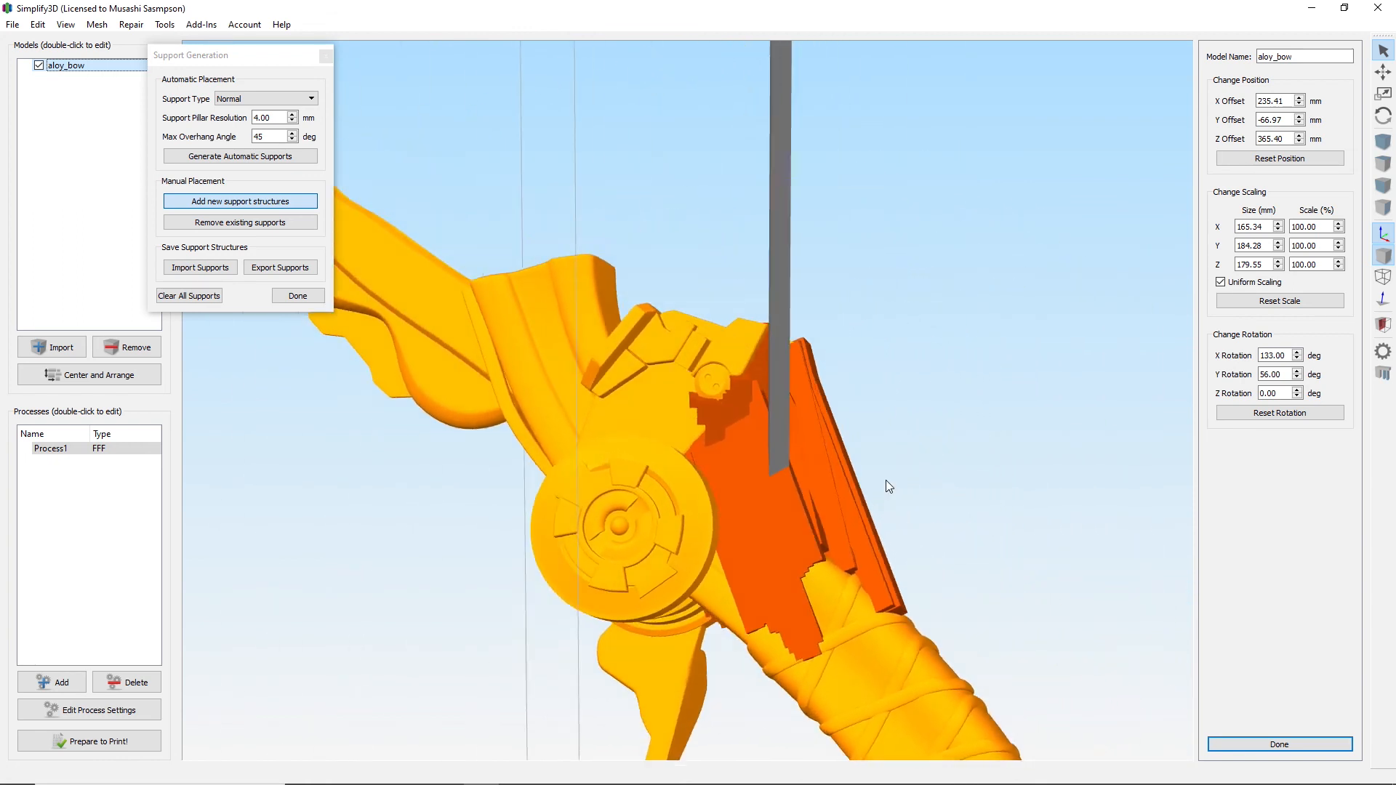
{"action": "scroll", "coordinate": [689, 481], "scroll_direction": "up", "scroll_amount": 4}
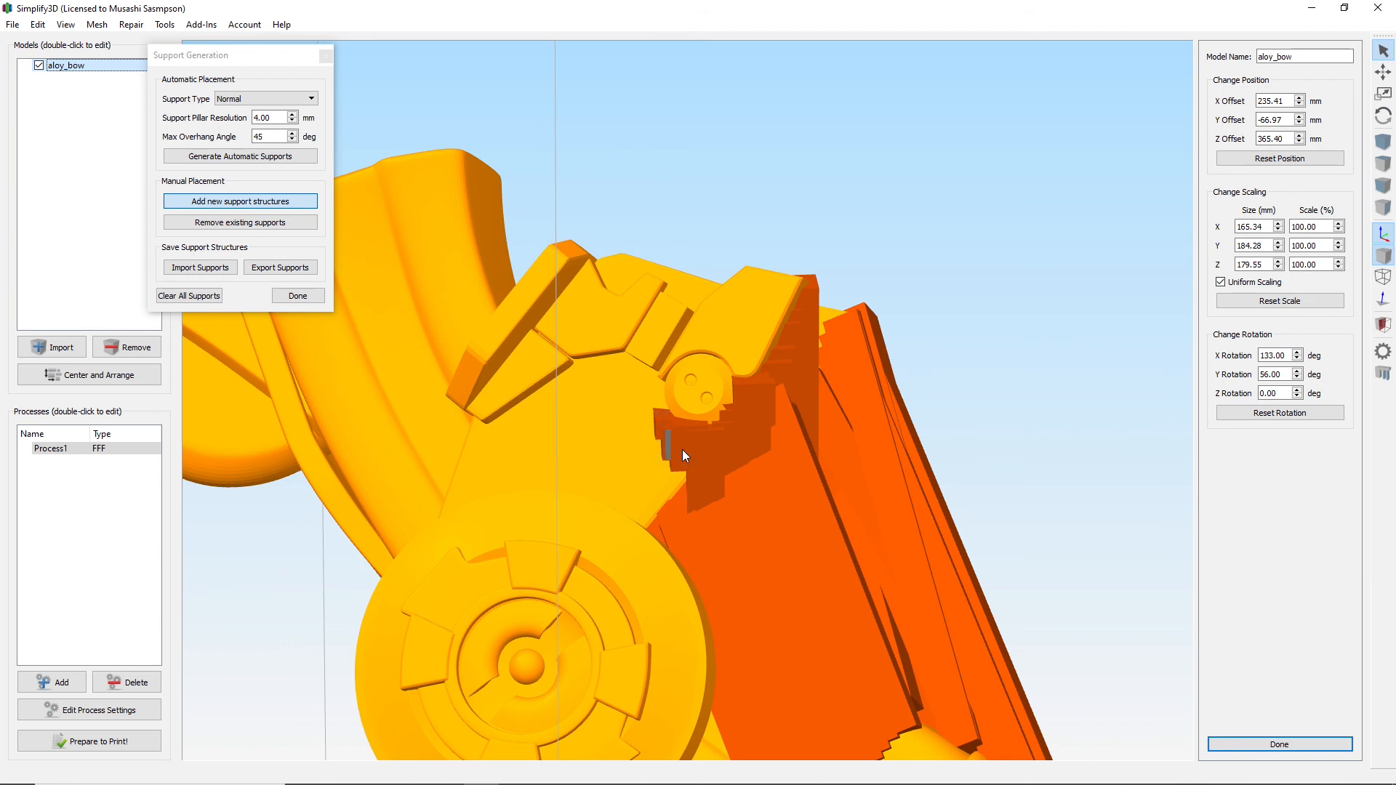
{"action": "scroll", "coordinate": [676, 438], "scroll_direction": "up", "scroll_amount": 5}
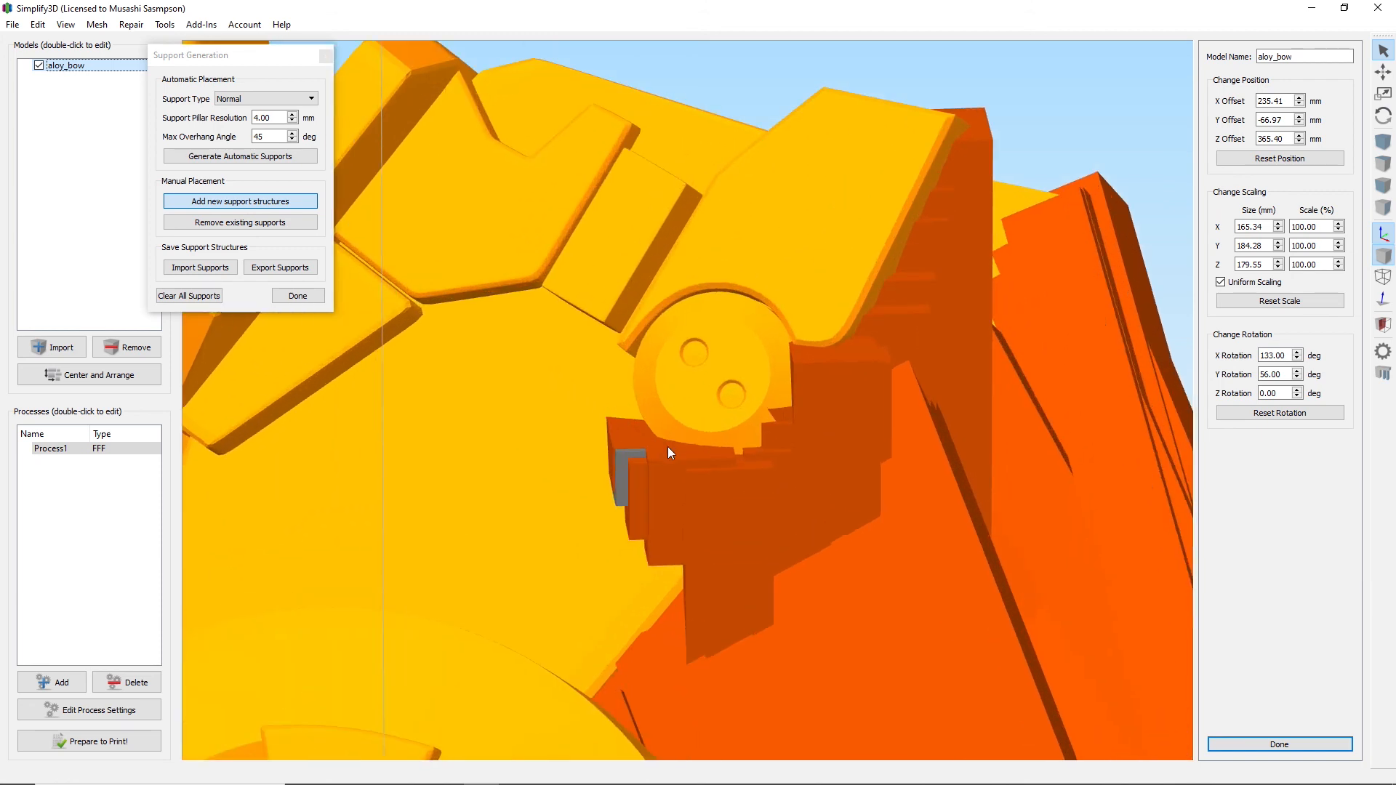